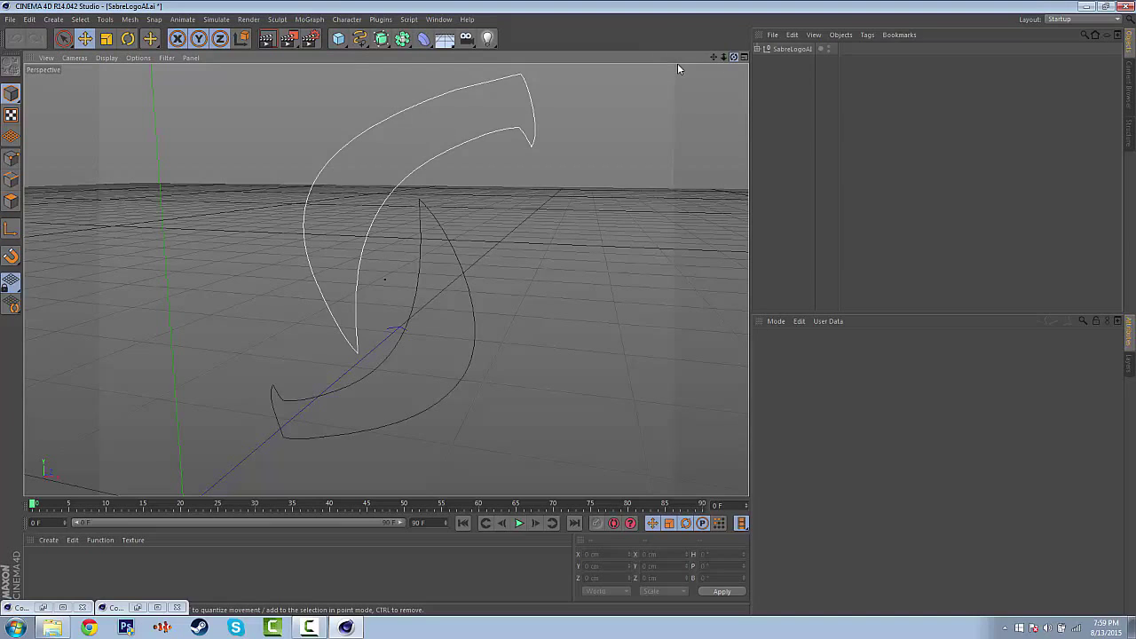
Step: Examine the imported SabreLogoAI null object and the two path splines it contains
{"action": "left_click_drag", "start_coordinate": [734, 57], "coordinate": [677, 61]}
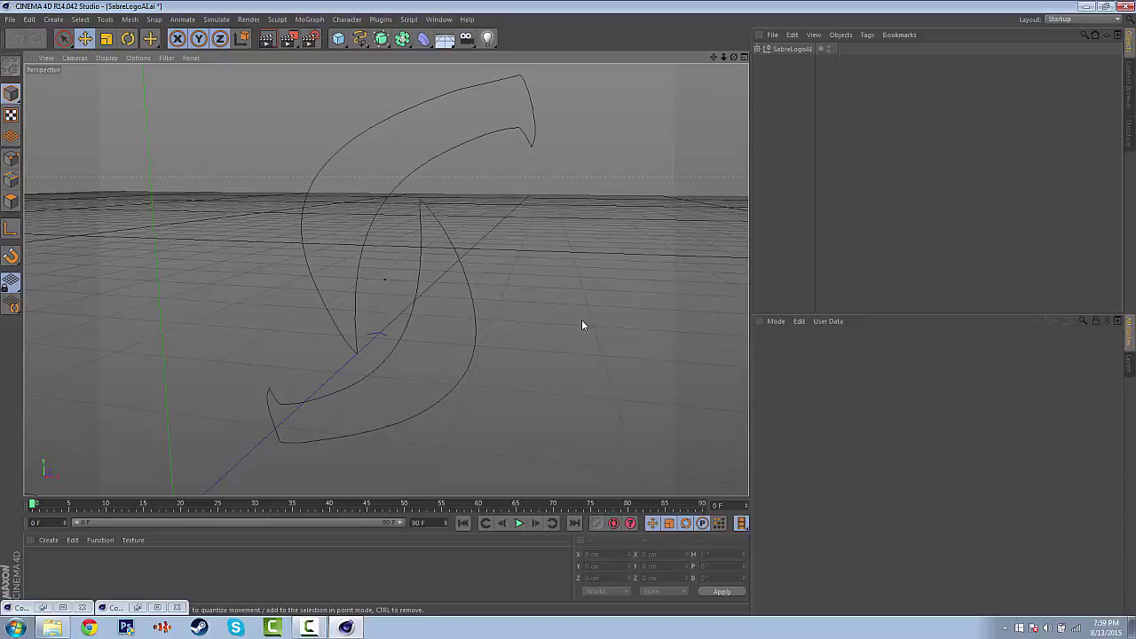
{"action": "left_click", "coordinate": [785, 49]}
{"action": "left_click", "coordinate": [758, 49]}
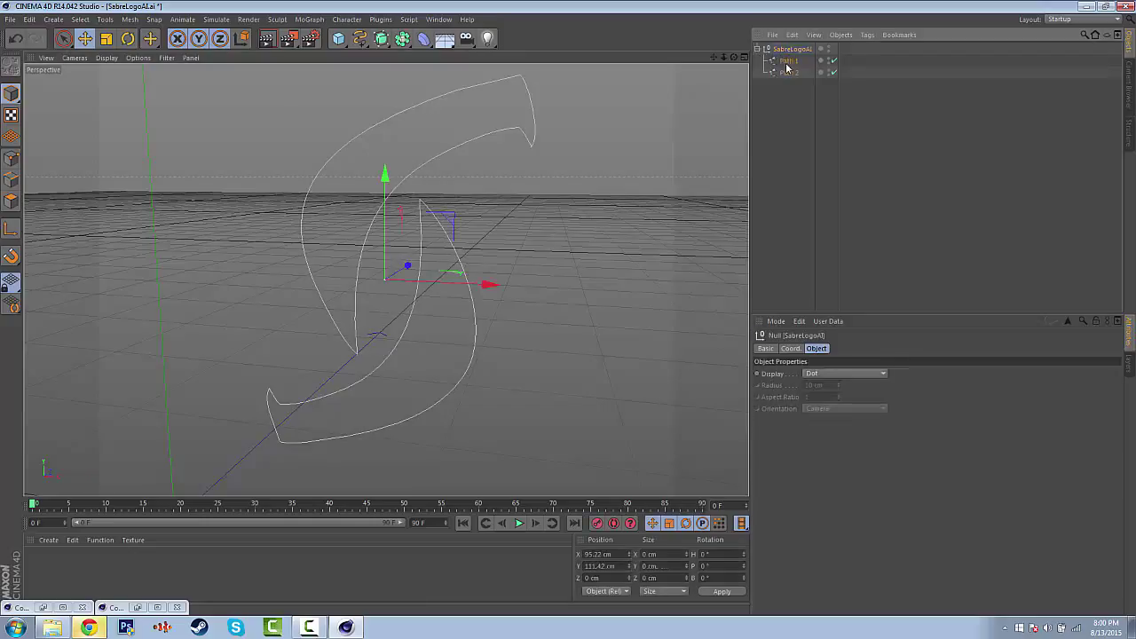
{"action": "left_click", "coordinate": [785, 60]}
{"action": "left_click", "coordinate": [758, 48]}
{"action": "left_click", "coordinate": [770, 68]}
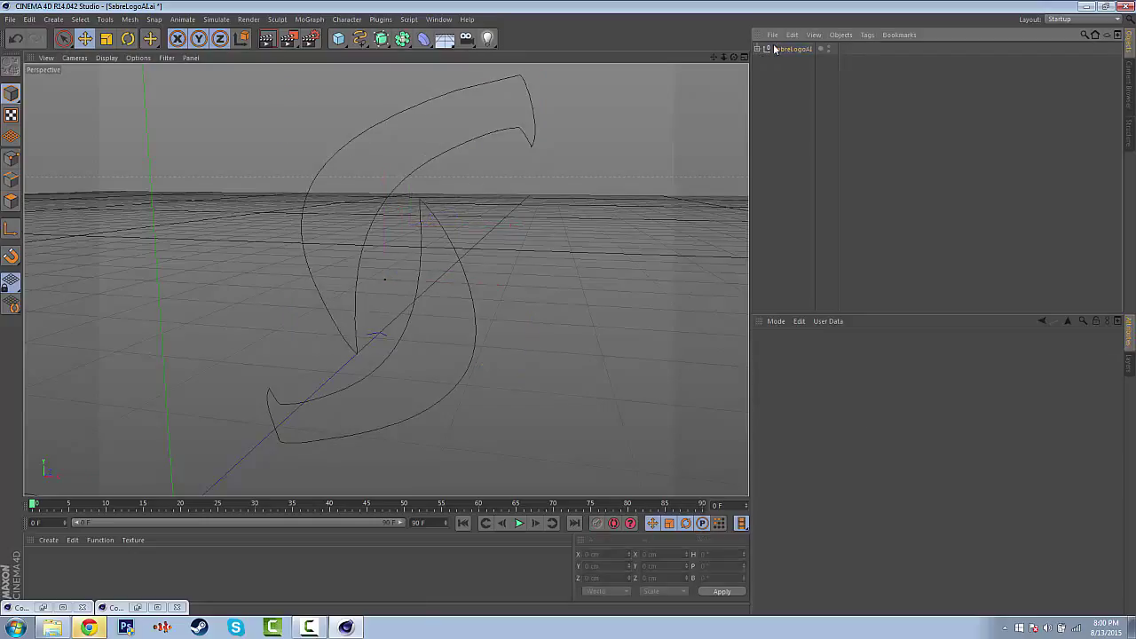
{"action": "left_click", "coordinate": [777, 49]}
{"action": "left_click", "coordinate": [718, 100]}
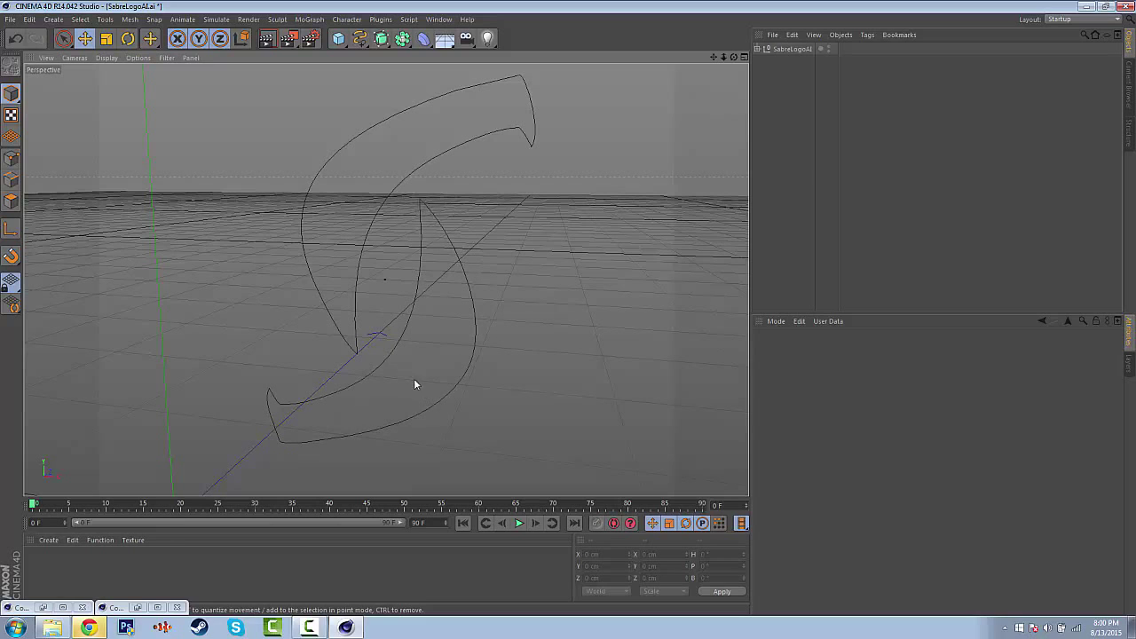
{"action": "right_click", "coordinate": [89, 627]}
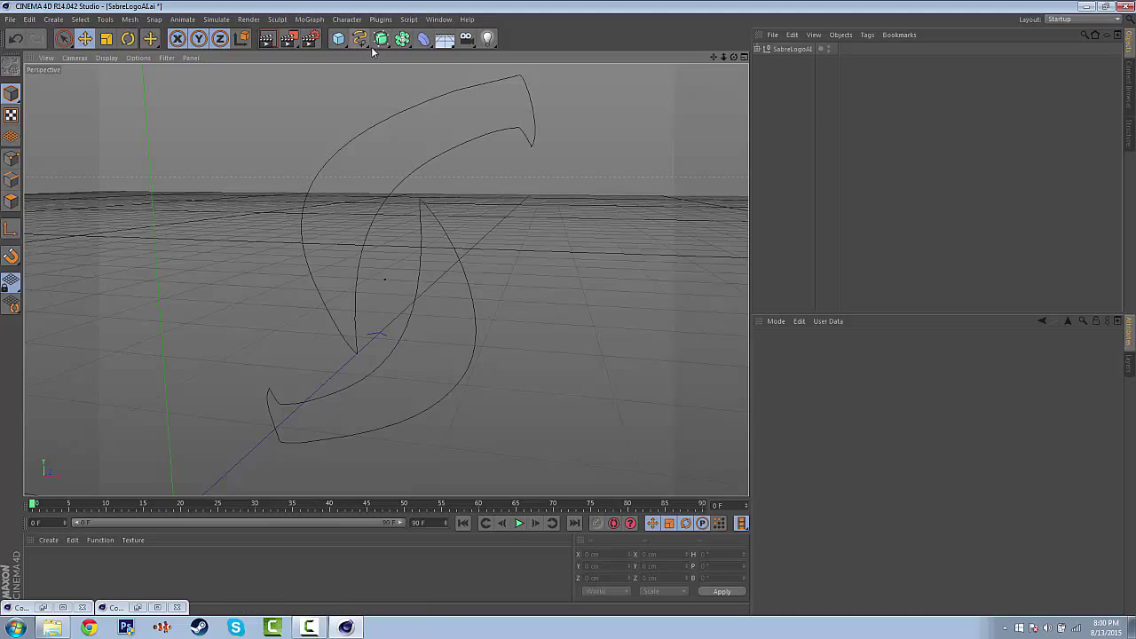
Step: Merge Path 1 and Path 2 under SabreLogoAI into a single spline with Connect Objects + Delete
{"action": "left_click", "coordinate": [783, 51]}
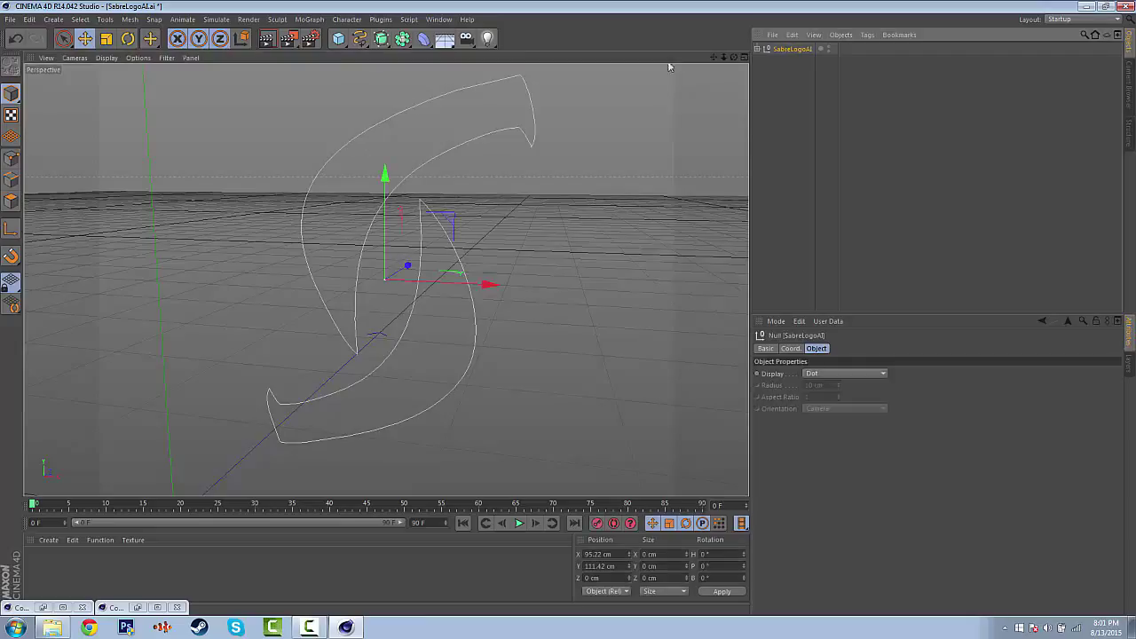
{"action": "left_click_drag", "start_coordinate": [381, 38], "coordinate": [593, 67]}
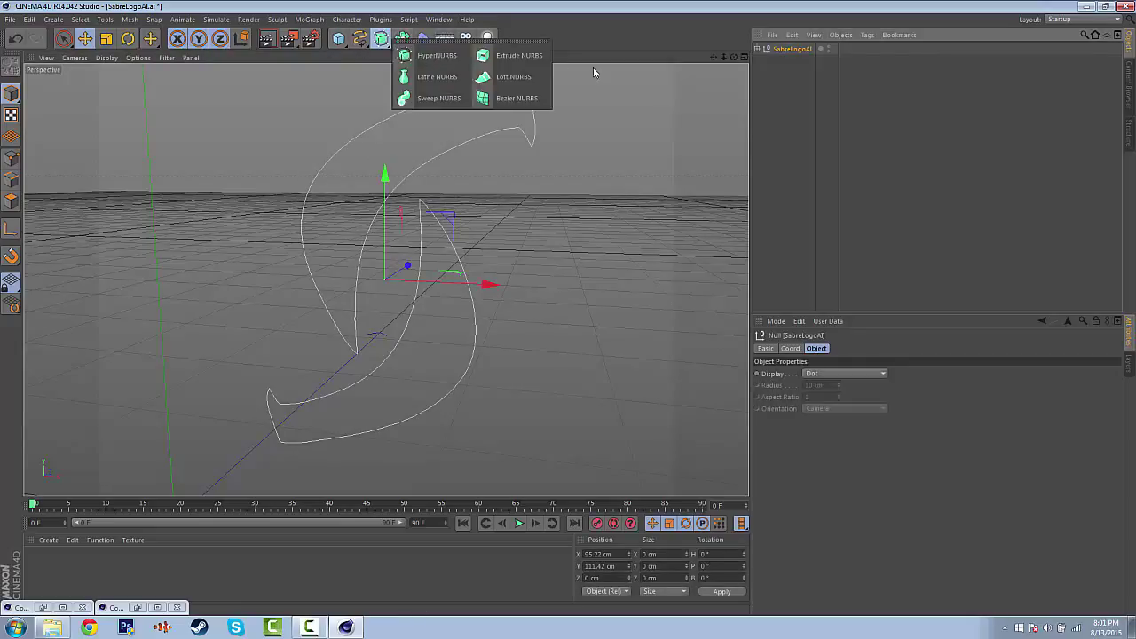
{"action": "left_click", "coordinate": [757, 48]}
{"action": "left_click", "coordinate": [788, 60]}
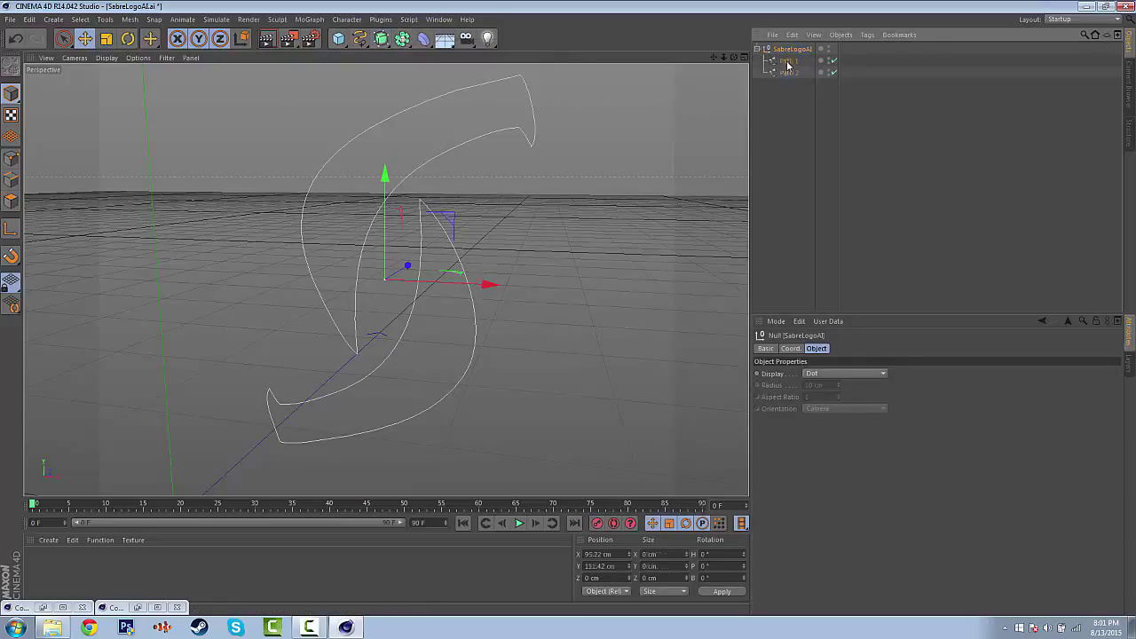
{"action": "left_click", "coordinate": [789, 73], "text": "shift"}
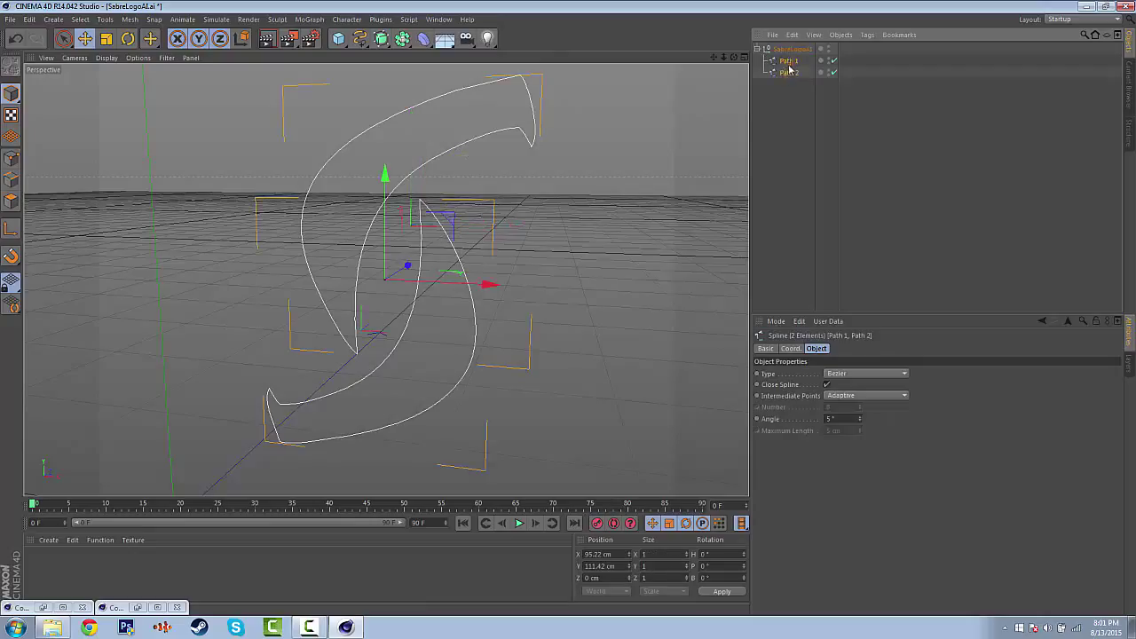
{"action": "right_click", "coordinate": [789, 62]}
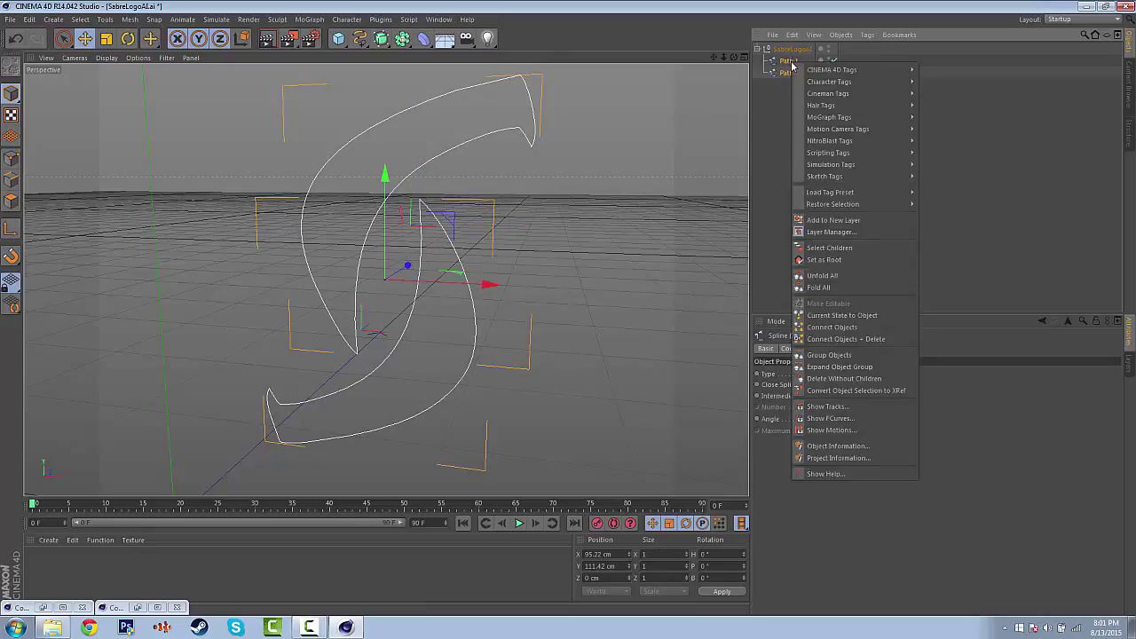
{"action": "left_click", "coordinate": [847, 339]}
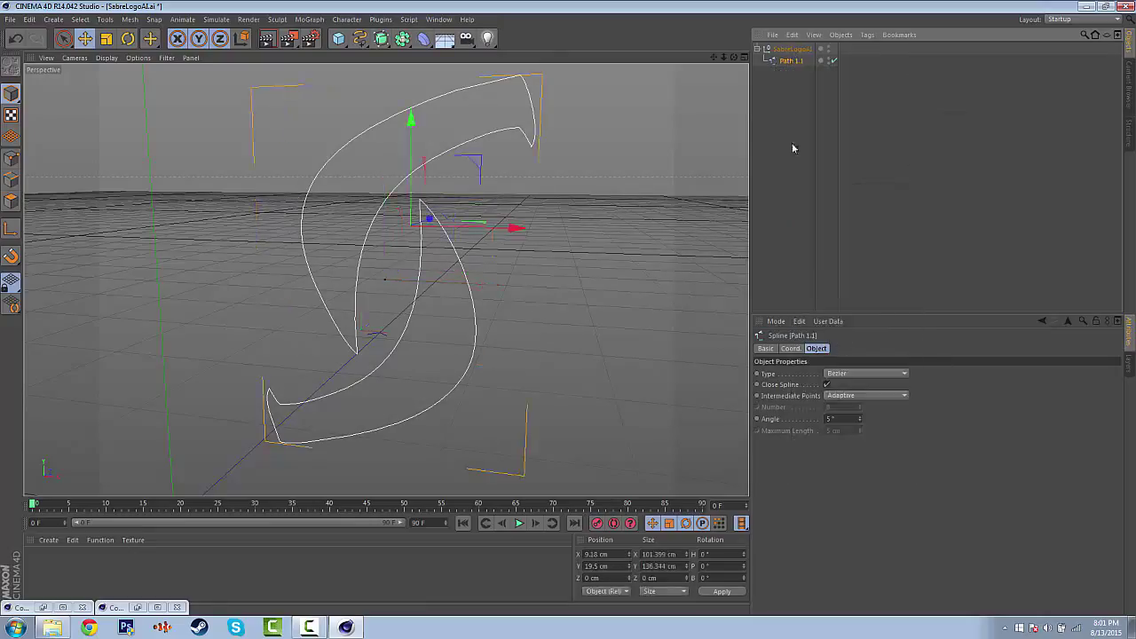
Step: Delete the SabreLogoAI null without its children, keeping the merged spline
{"action": "right_click", "coordinate": [789, 54]}
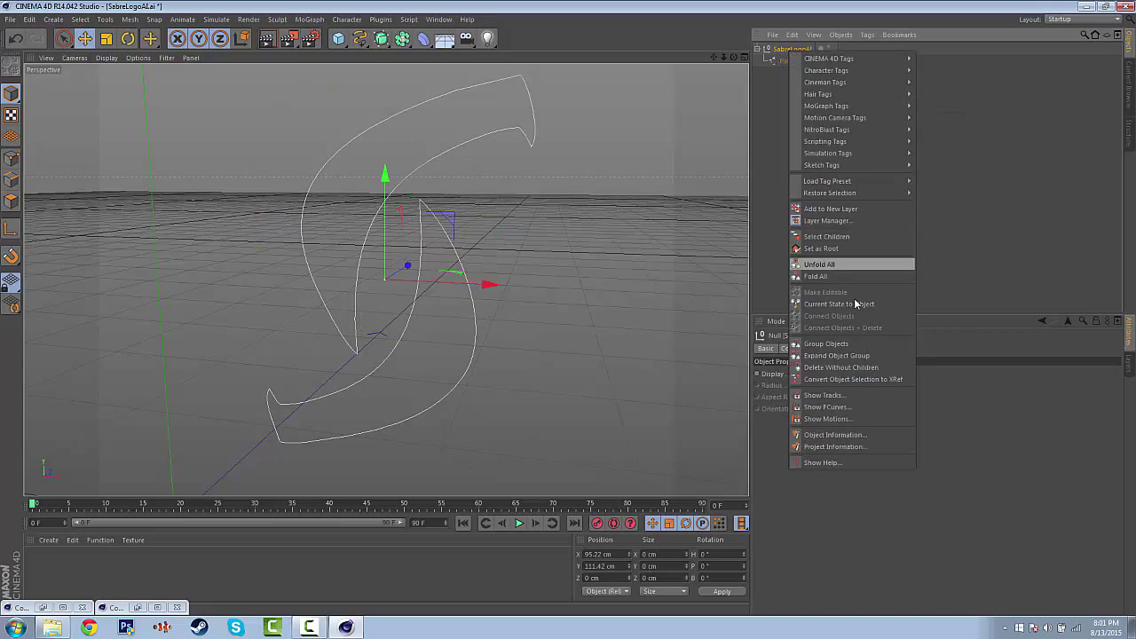
{"action": "left_click", "coordinate": [852, 365]}
{"action": "left_click", "coordinate": [773, 51]}
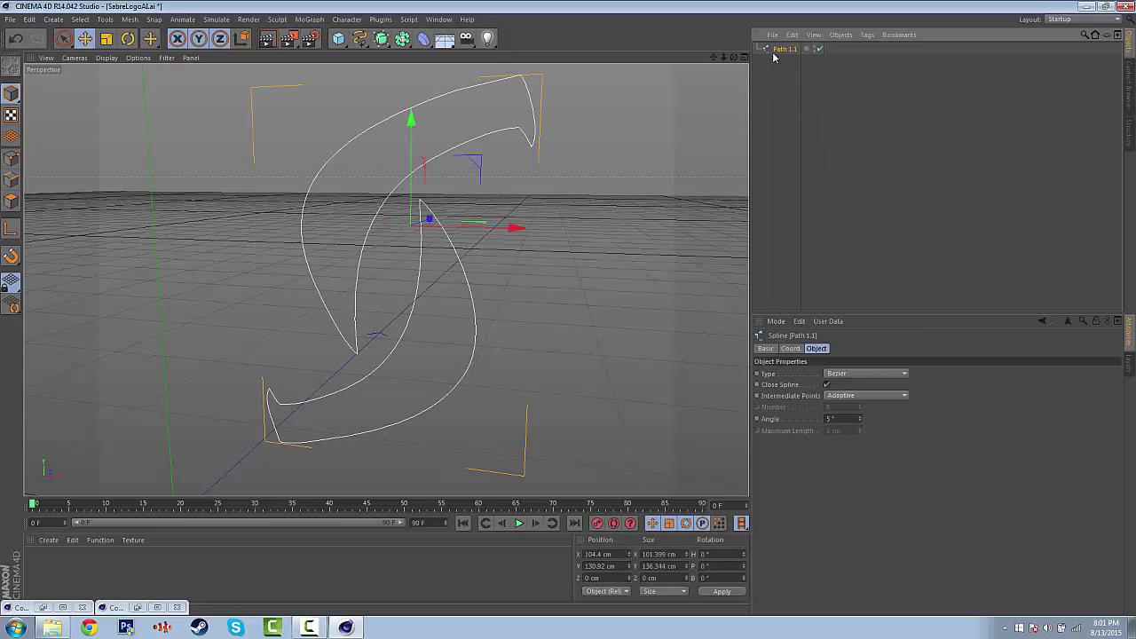
Step: Rename the merged spline as Sabre Logo
{"action": "double_click", "coordinate": [783, 50]}
{"action": "type", "text": "S"}
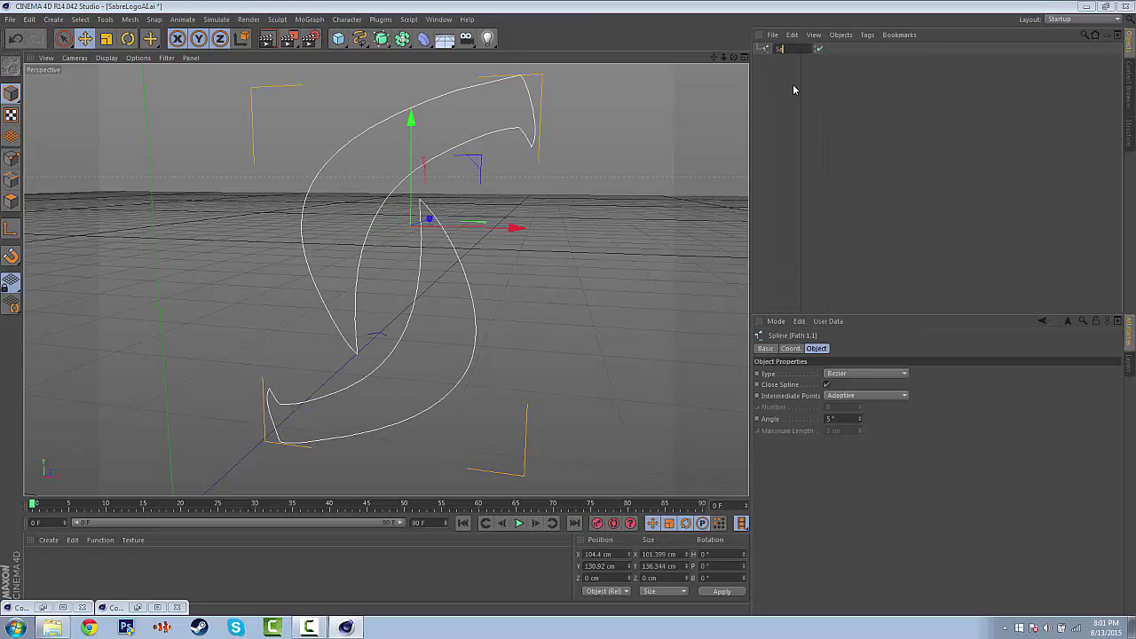
{"action": "type", "text": "abre Logo"}
{"action": "key", "text": "Return"}
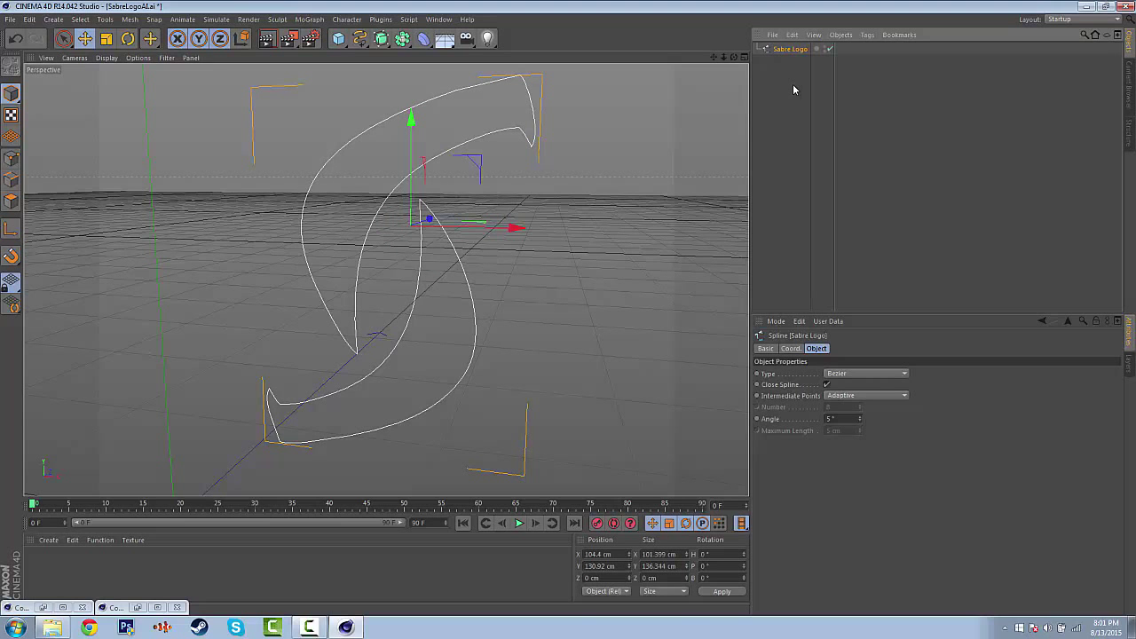
Step: Enable axis editing and move the Sabre Logo spline's axis near the logo's centre, about X 96.8 cm and Y 107.6 cm
{"action": "mouse_move", "coordinate": [734, 58]}
{"action": "left_mouse_down"}
{"action": "mouse_move", "coordinate": [646, 93]}
{"action": "mouse_move", "coordinate": [741, 58]}
{"action": "left_mouse_up"}
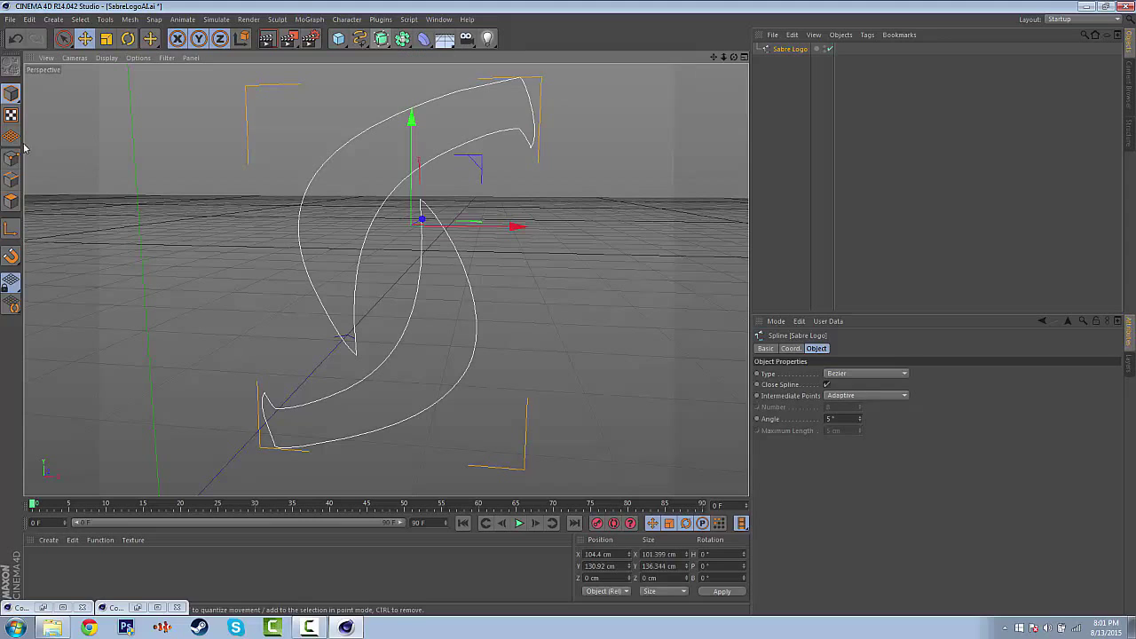
{"action": "left_click", "coordinate": [10, 229]}
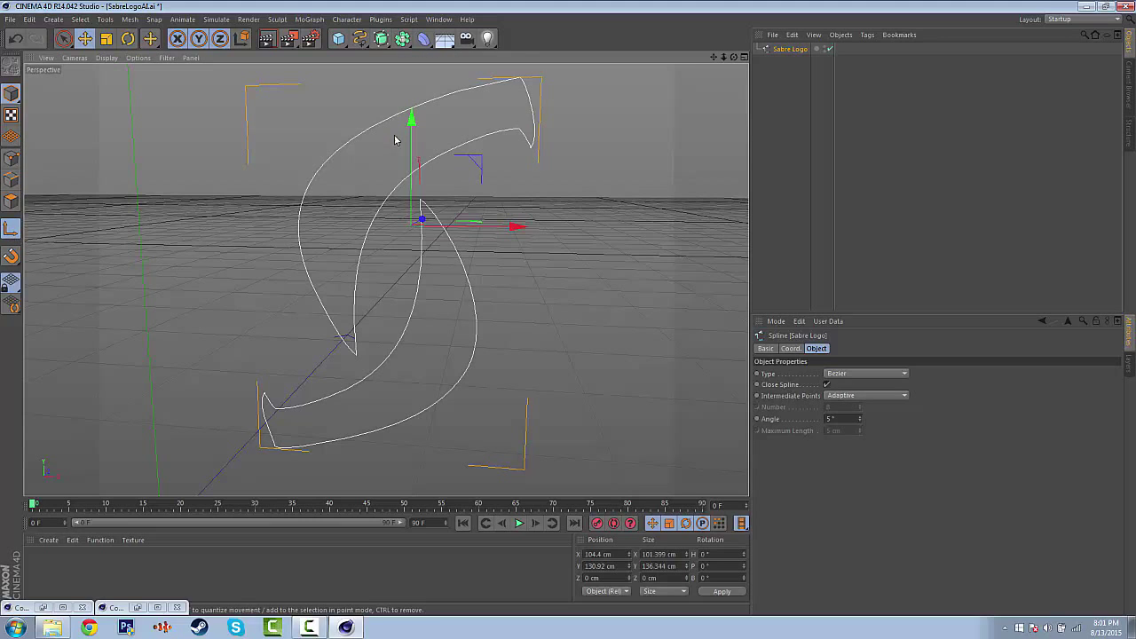
{"action": "left_click_drag", "start_coordinate": [411, 118], "coordinate": [411, 202]}
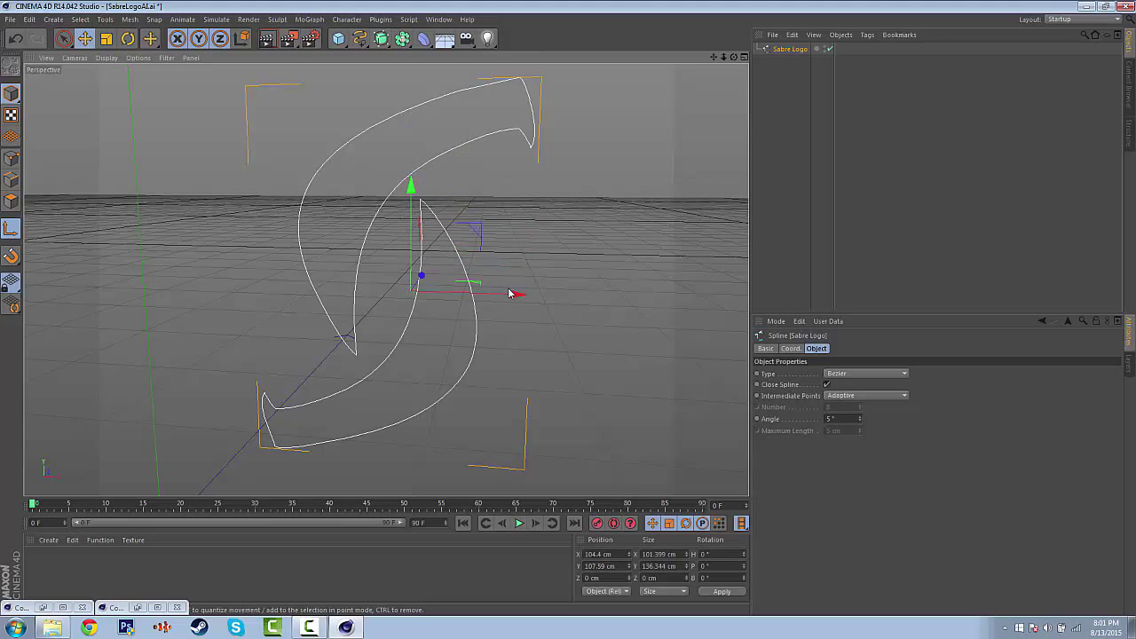
{"action": "left_click_drag", "start_coordinate": [515, 294], "coordinate": [494, 302]}
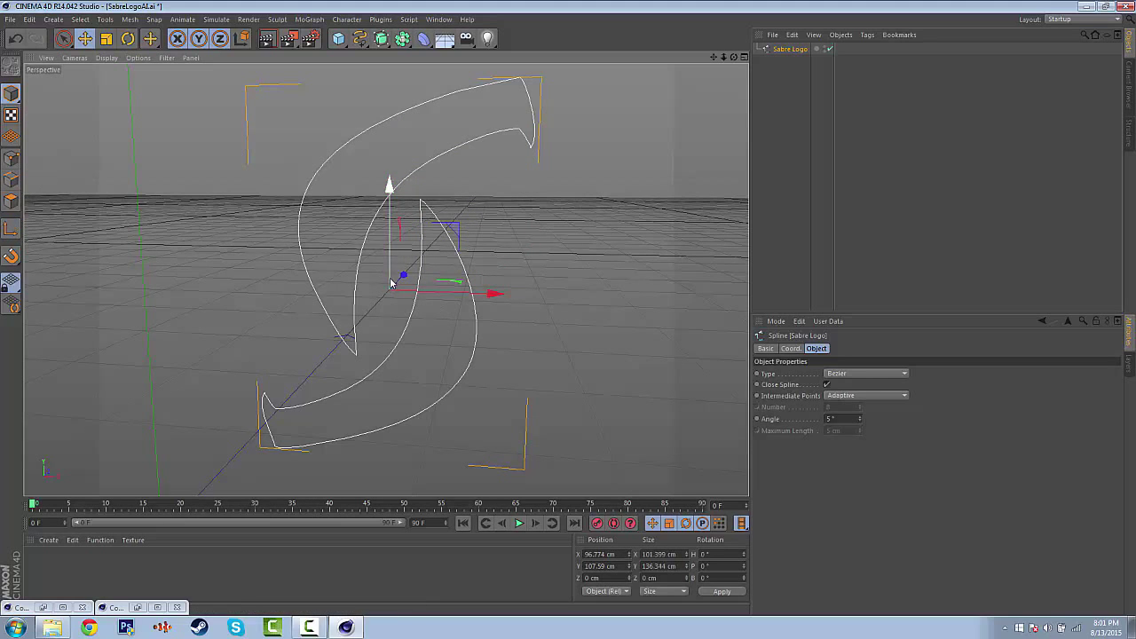
Step: Move the spline's axis away from the logo, past its upper tip, to about X 169 cm and Y 152 cm
{"action": "left_click", "coordinate": [11, 229]}
{"action": "left_click_drag", "start_coordinate": [397, 200], "coordinate": [396, 89]}
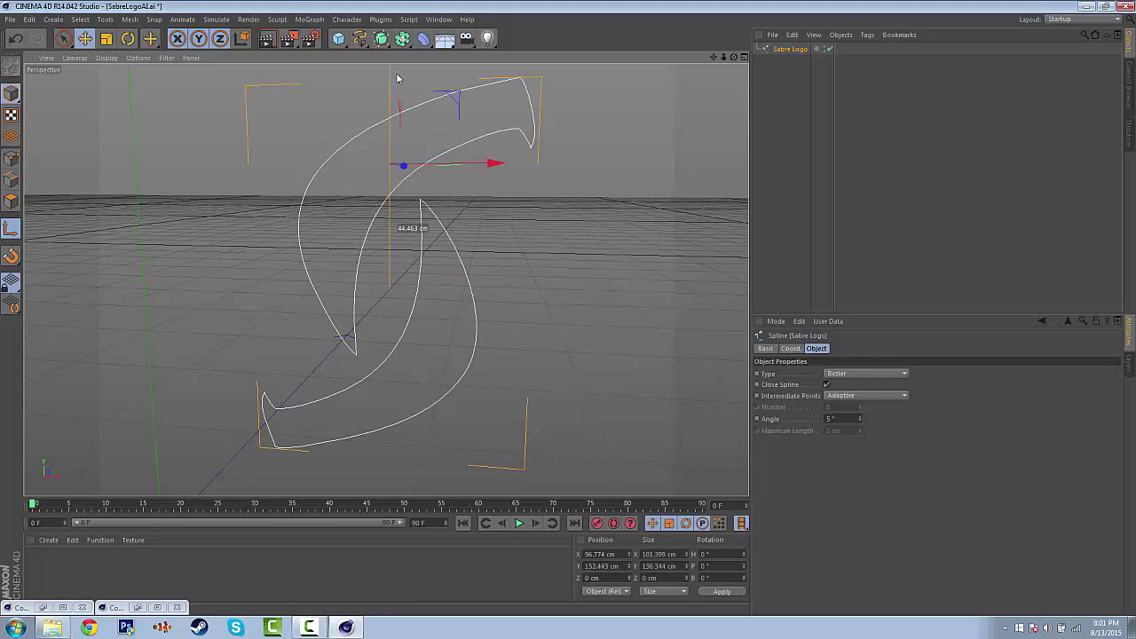
{"action": "left_click_drag", "start_coordinate": [487, 163], "coordinate": [614, 169]}
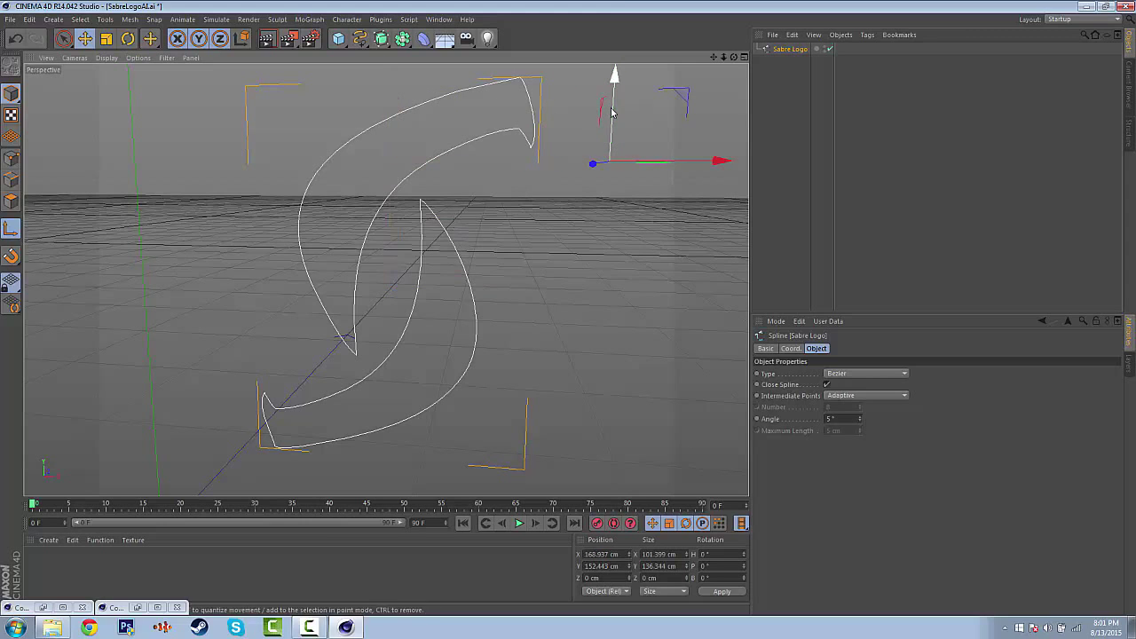
{"action": "left_click", "coordinate": [10, 229]}
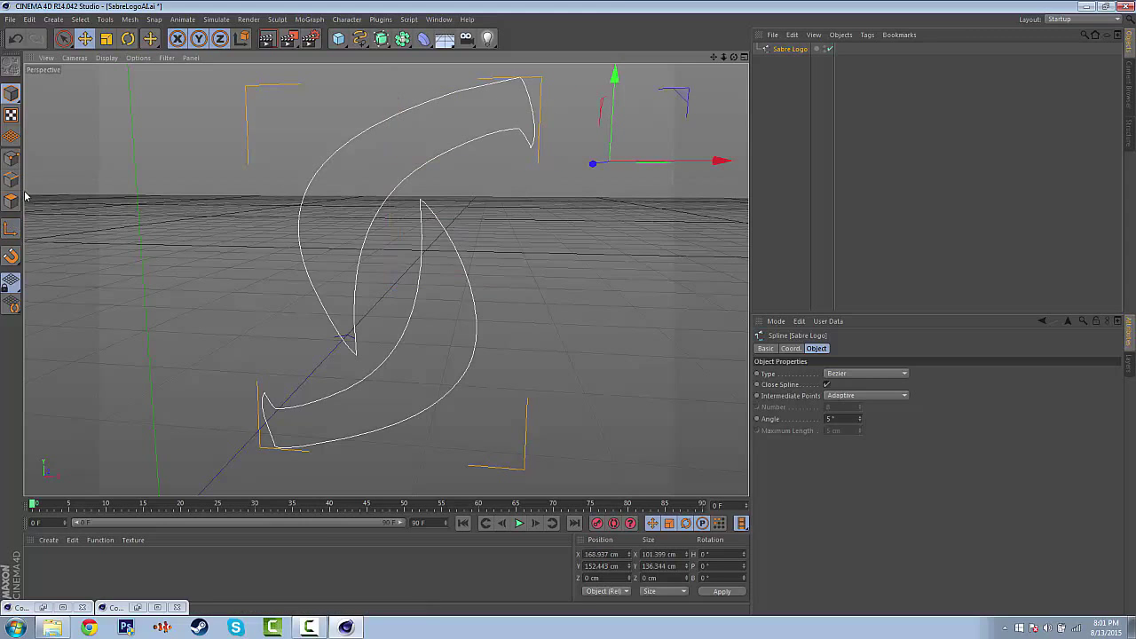
{"action": "left_click", "coordinate": [11, 229]}
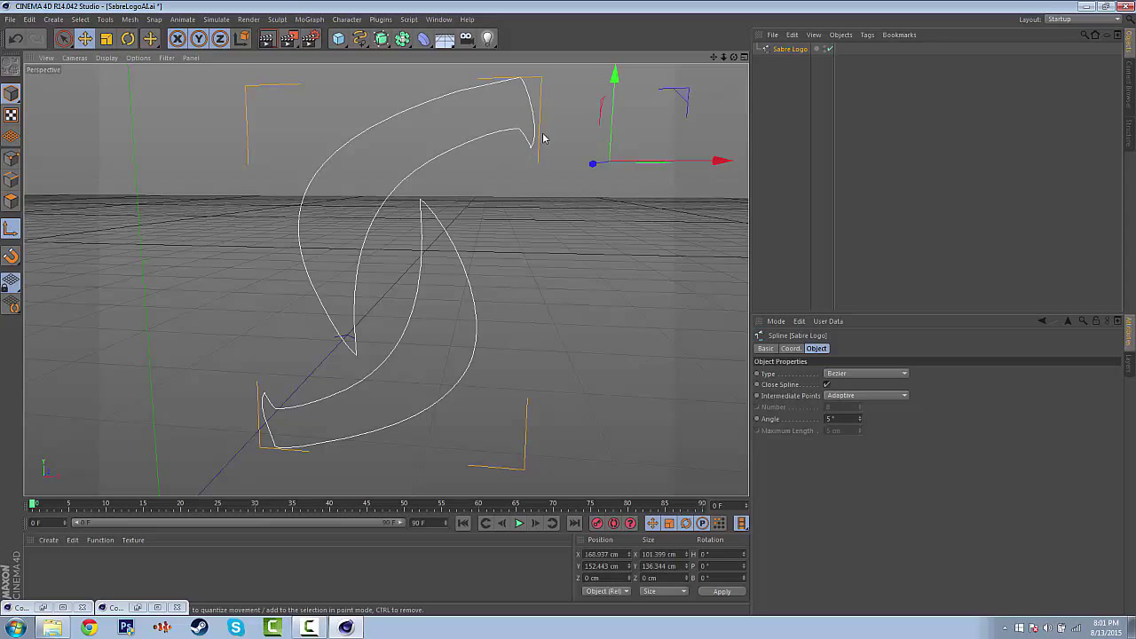
Step: Move the spline's axis back to the middle of the logo, about X 98.2 cm and Y 116.2 cm
{"action": "left_click_drag", "start_coordinate": [613, 111], "coordinate": [612, 227]}
{"action": "left_click_drag", "start_coordinate": [707, 275], "coordinate": [499, 270]}
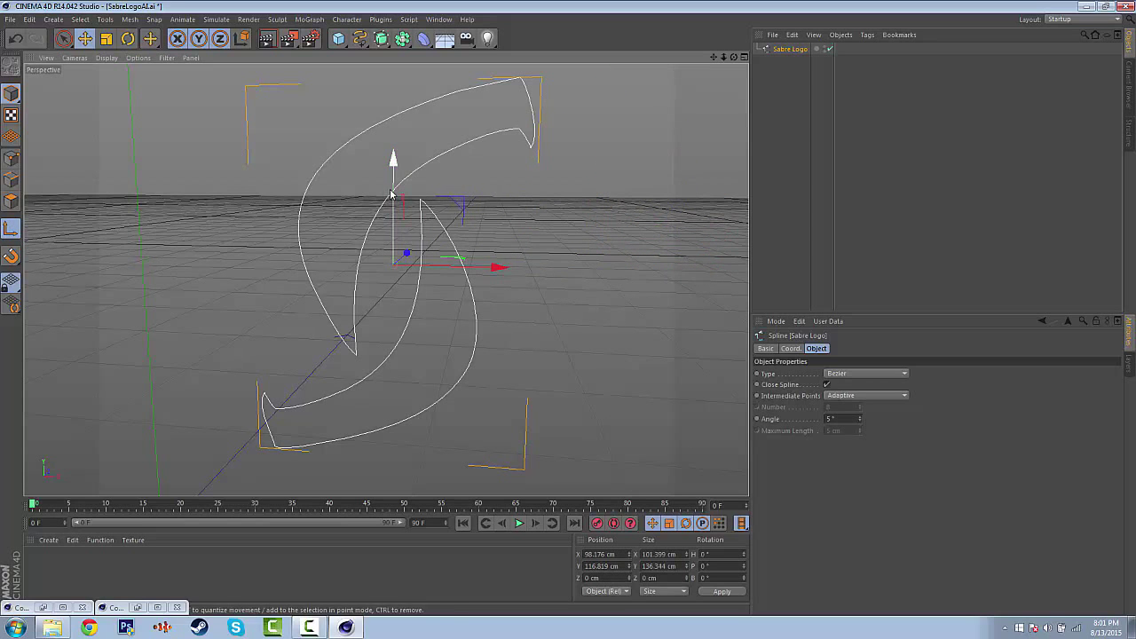
{"action": "left_click_drag", "start_coordinate": [736, 69], "coordinate": [577, 109], "text": "alt"}
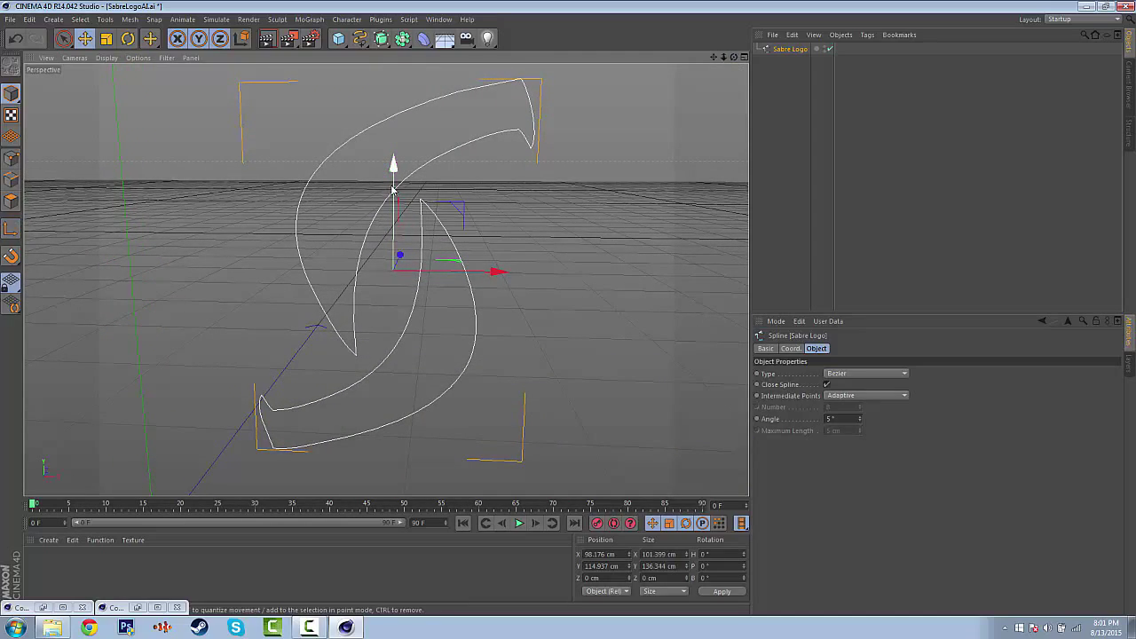
{"action": "left_click_drag", "start_coordinate": [393, 178], "coordinate": [420, 254]}
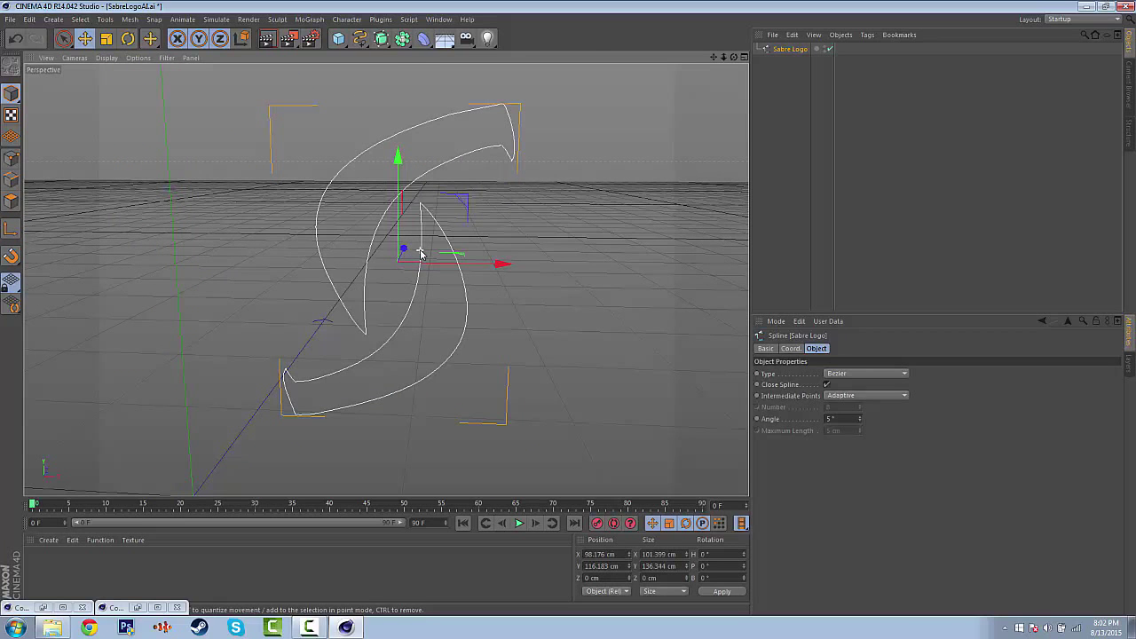
Step: Add an Extrude NURBS object and make the Sabre Logo spline its child
{"action": "left_click", "coordinate": [779, 51]}
{"action": "left_click_drag", "start_coordinate": [382, 38], "coordinate": [507, 79]}
{"action": "mouse_move", "coordinate": [788, 61]}
{"action": "left_mouse_down"}
{"action": "mouse_move", "coordinate": [799, 56]}
{"action": "mouse_move", "coordinate": [777, 52]}
{"action": "left_mouse_up"}
Step: Set the Extrude NURBS Z movement to 50 cm
{"action": "left_click", "coordinate": [783, 48]}
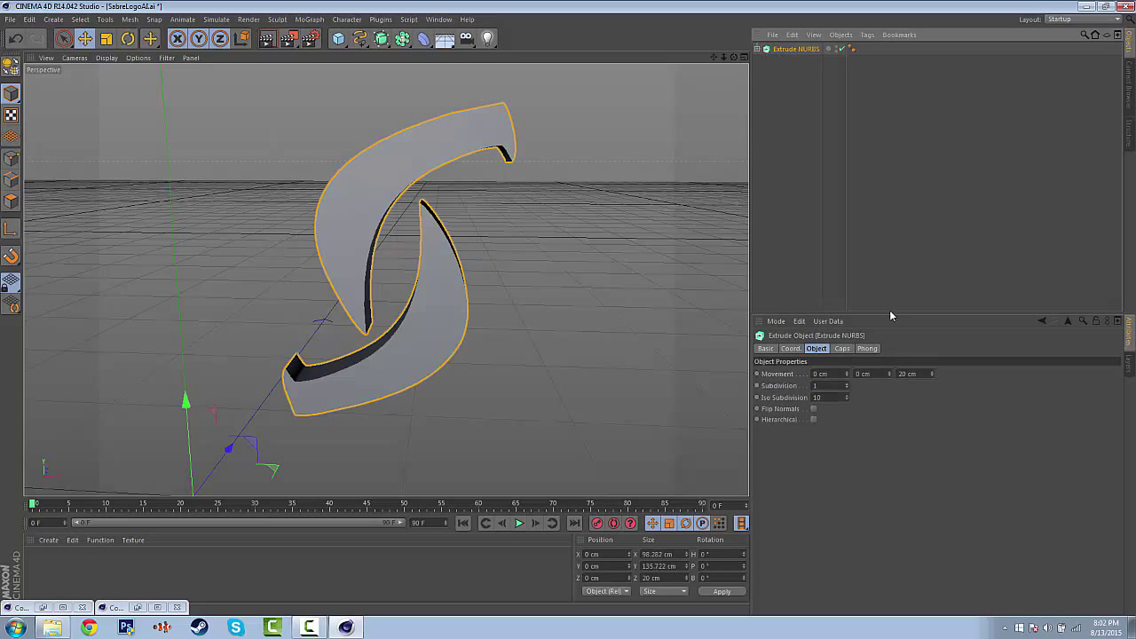
{"action": "double_click", "coordinate": [912, 374]}
{"action": "type", "text": "50"}
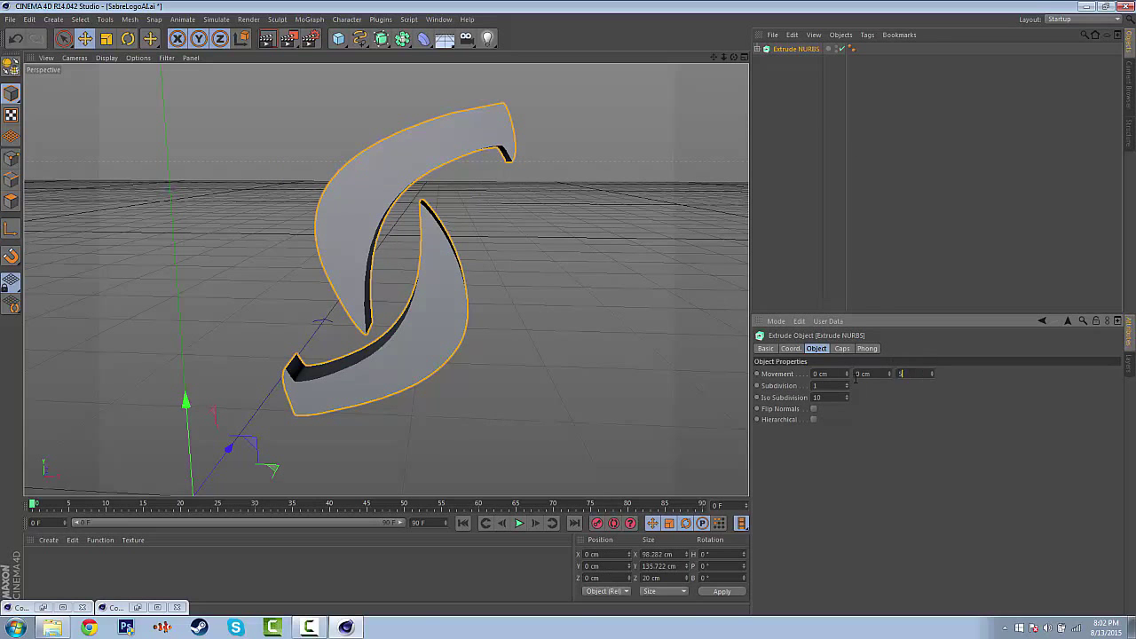
{"action": "key", "text": "Return"}
{"action": "mouse_move", "coordinate": [734, 57]}
{"action": "left_mouse_down"}
{"action": "mouse_move", "coordinate": [679, 59]}
{"action": "mouse_move", "coordinate": [734, 53]}
{"action": "left_mouse_up"}
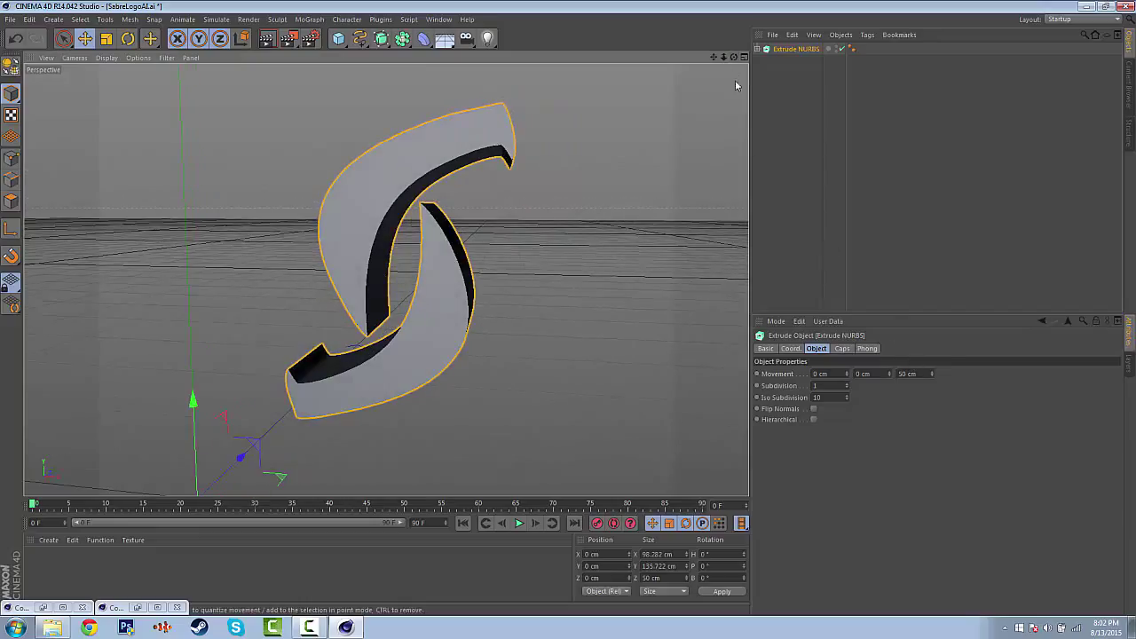
Step: Set the Extrude NURBS Z movement to 20 cm
{"action": "left_click", "coordinate": [908, 373]}
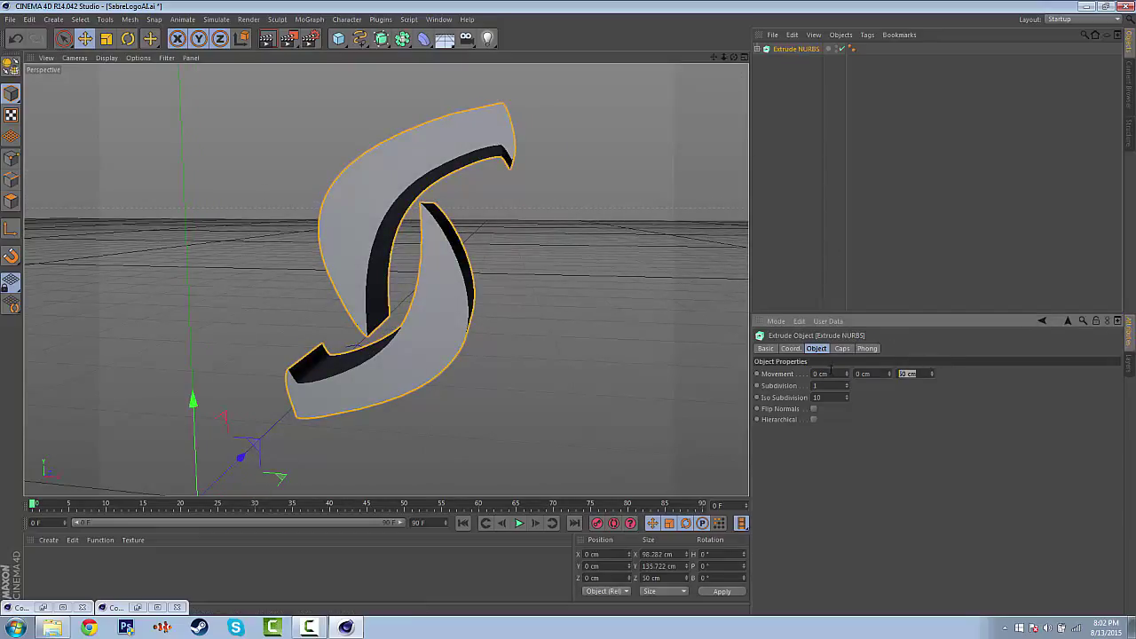
{"action": "type", "text": "20"}
{"action": "key", "text": "Return"}
{"action": "left_click_drag", "start_coordinate": [734, 56], "coordinate": [385, 280]}
{"action": "left_click", "coordinate": [623, 303]}
{"action": "mouse_move", "coordinate": [733, 56]}
{"action": "left_mouse_down"}
{"action": "mouse_move", "coordinate": [385, 279]}
{"action": "mouse_move", "coordinate": [733, 57]}
{"action": "left_mouse_up"}
Step: Copy the Extrude NURBS logo and paste it into the open Lightroom.c4d project
{"action": "left_click", "coordinate": [793, 50]}
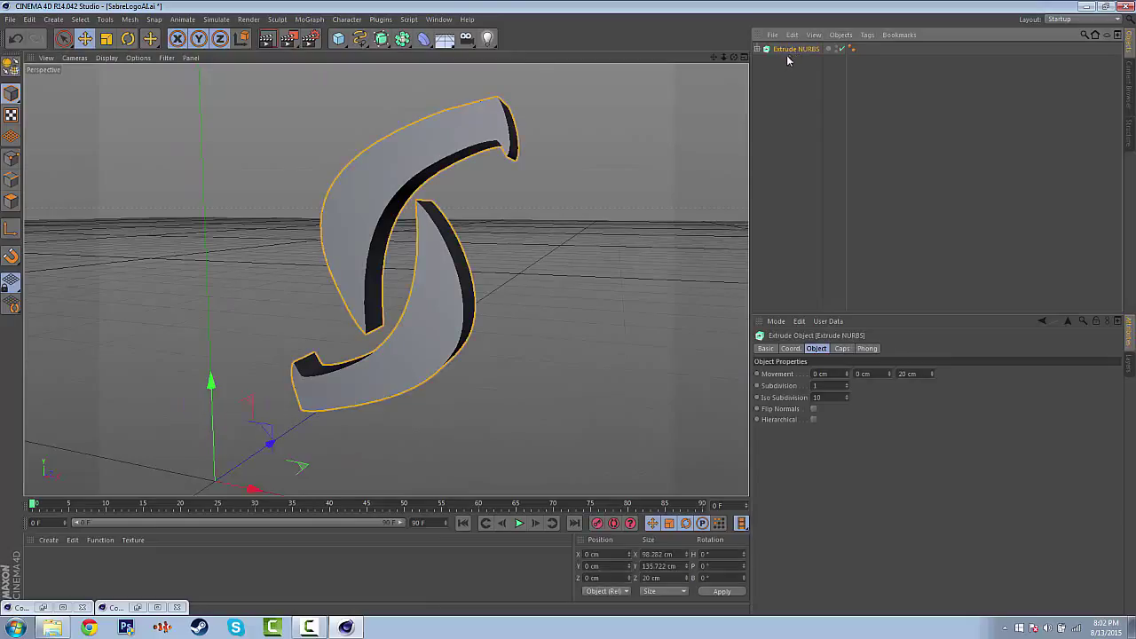
{"action": "left_click", "coordinate": [438, 19]}
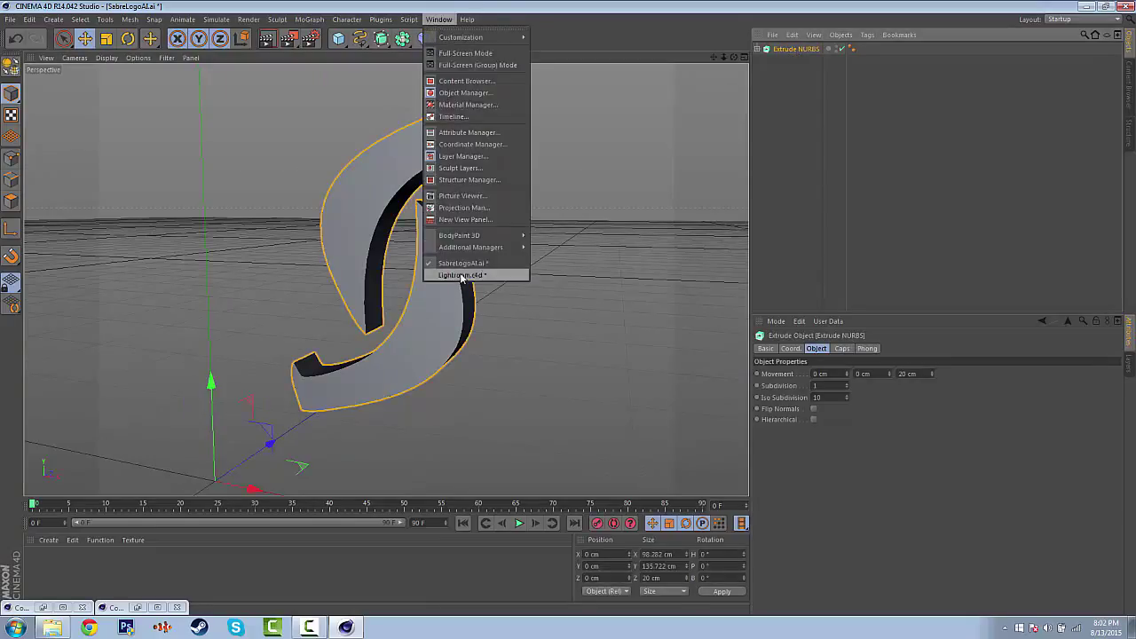
{"action": "left_click", "coordinate": [463, 277]}
{"action": "key", "text": "ctrl+v"}
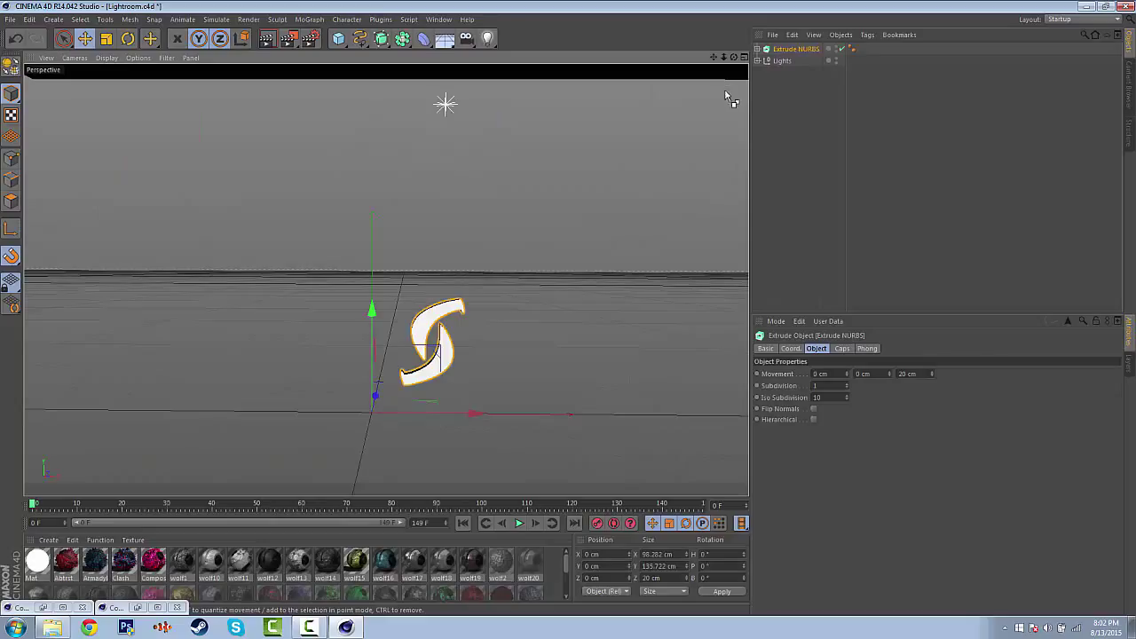
Step: Scale the pasted logo up uniformly to about 236 × 325 × 48 cm
{"action": "left_click", "coordinate": [105, 38]}
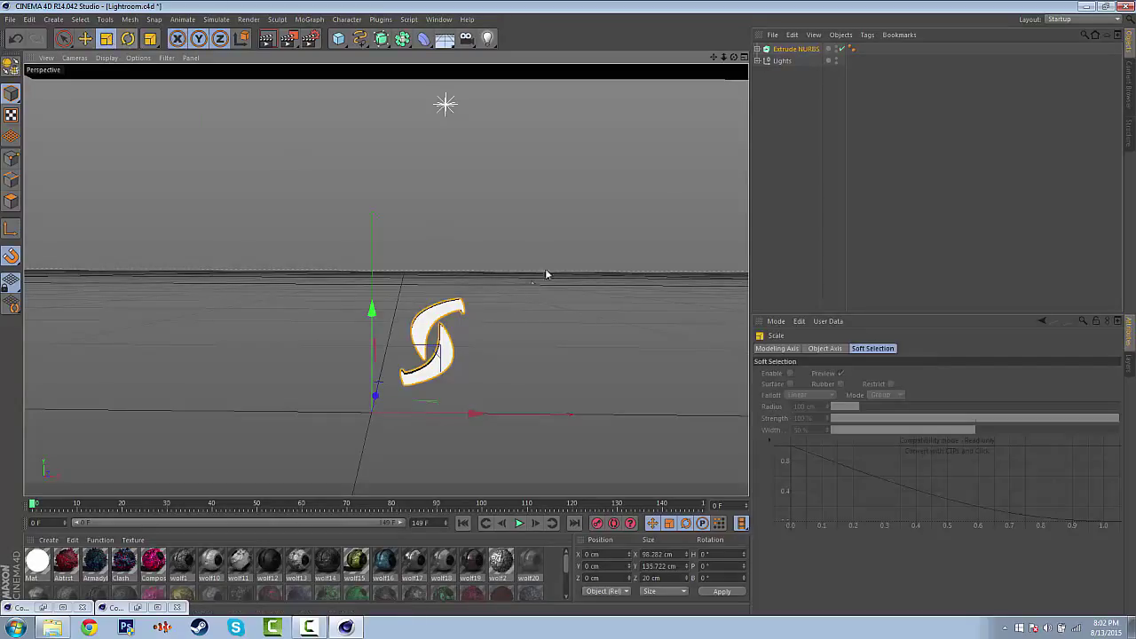
{"action": "left_click_drag", "start_coordinate": [545, 268], "coordinate": [803, 78]}
{"action": "left_click_drag", "start_coordinate": [424, 322], "coordinate": [446, 322]}
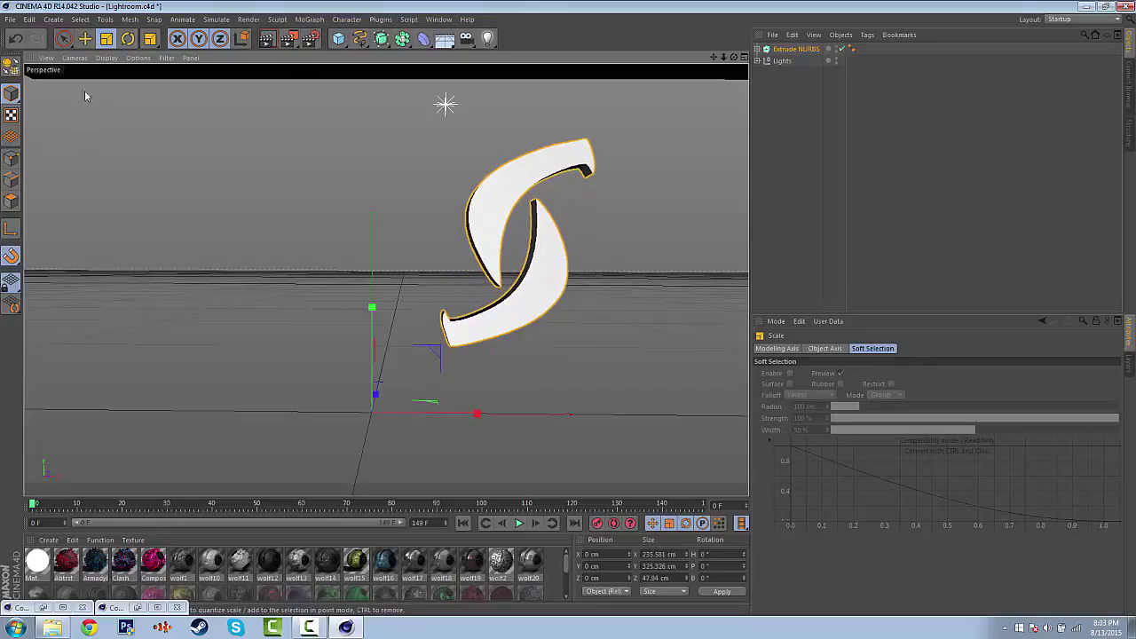
Step: Move the Extrude NURBS logo to about X −150 cm, Y −28 cm and keep it selected
{"action": "left_click", "coordinate": [84, 38]}
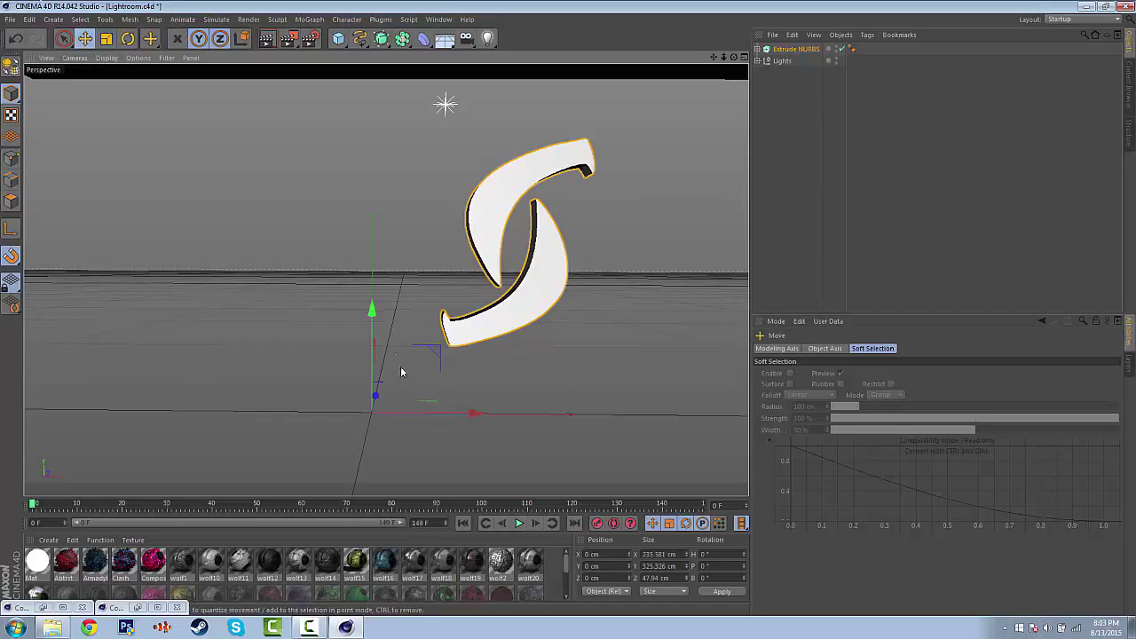
{"action": "left_click_drag", "start_coordinate": [466, 416], "coordinate": [373, 413]}
{"action": "left_click_drag", "start_coordinate": [277, 310], "coordinate": [277, 328]}
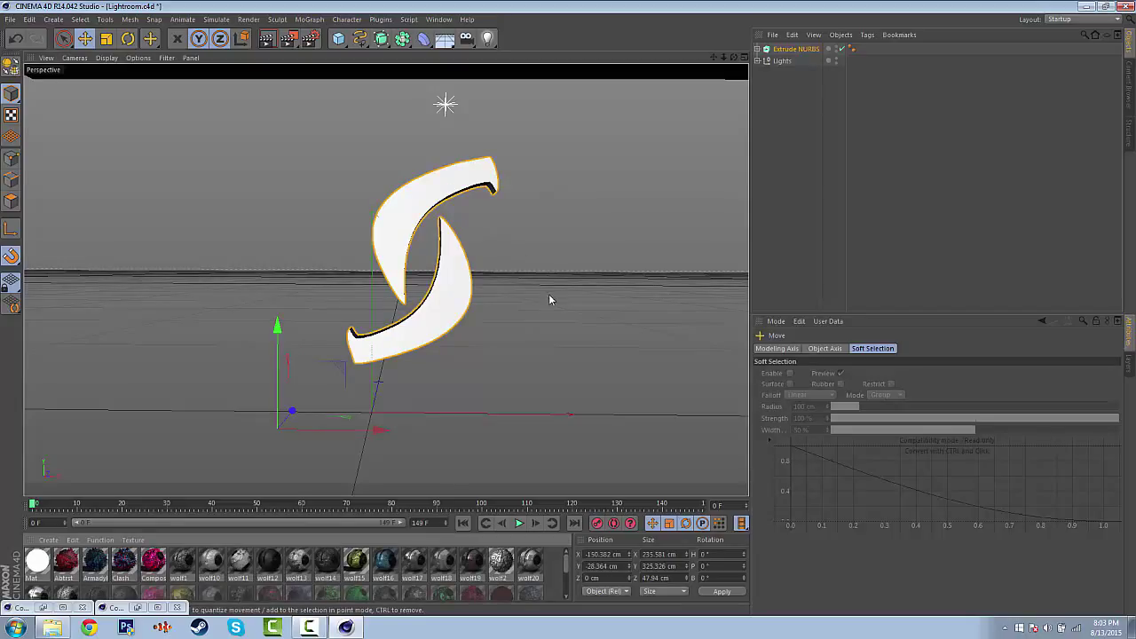
{"action": "left_click", "coordinate": [605, 272]}
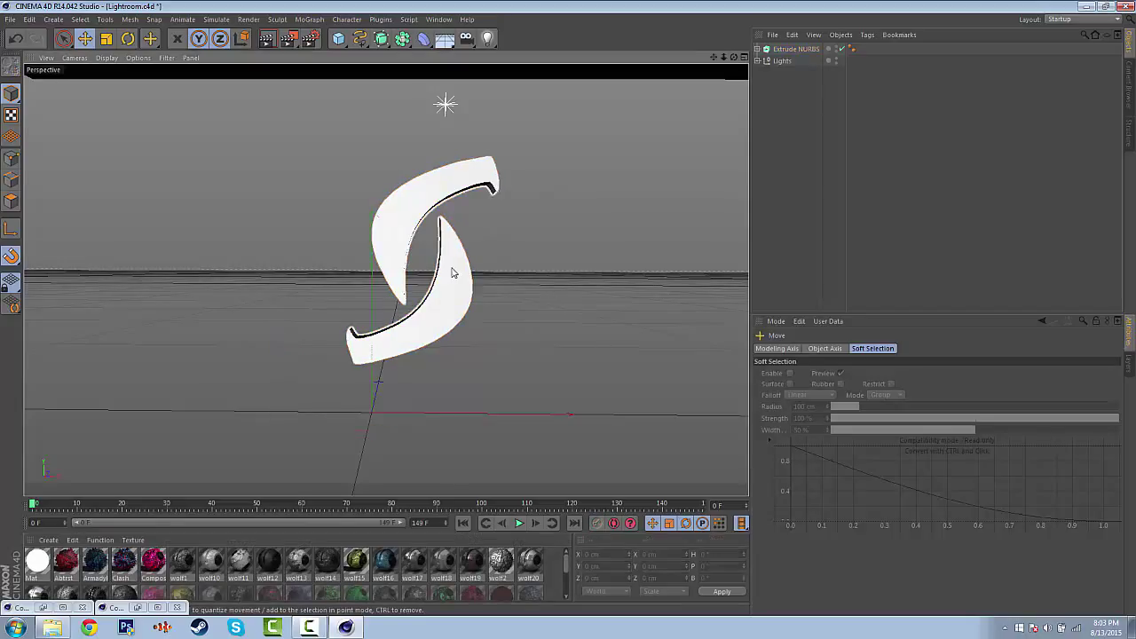
{"action": "left_click", "coordinate": [391, 246]}
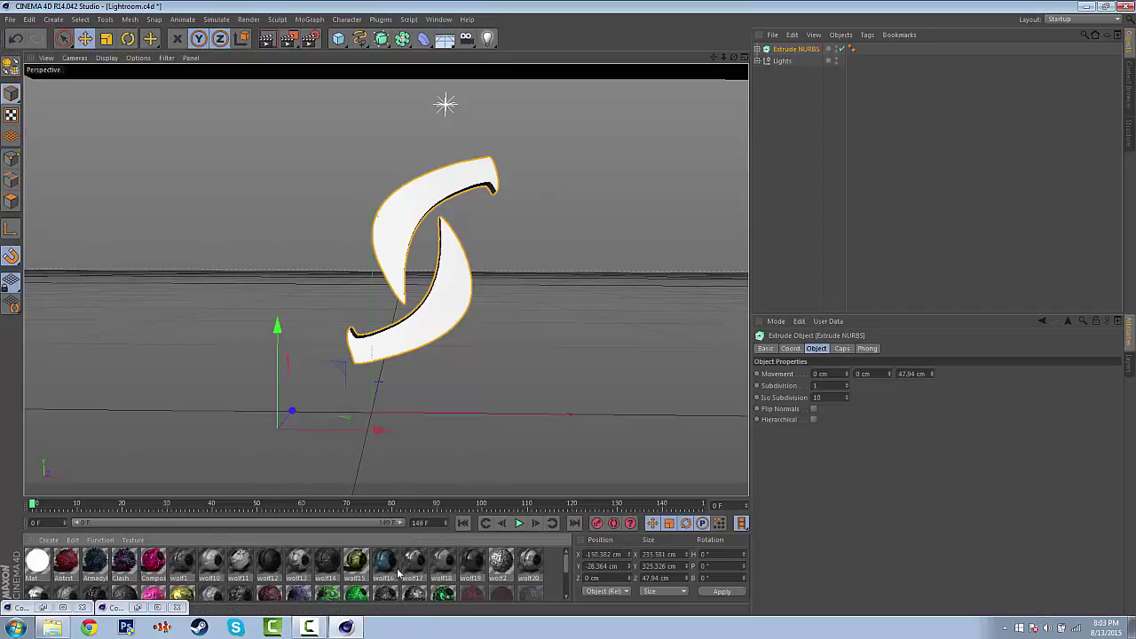
Step: Scale the logo up uniformly to about 333 × 460 × 68 cm and move it to about X −249 cm, Y −133 cm
{"action": "scroll", "coordinate": [390, 568], "scroll_direction": "down", "scroll_amount": 3}
{"action": "scroll", "coordinate": [486, 588], "scroll_direction": "up", "scroll_amount": 3}
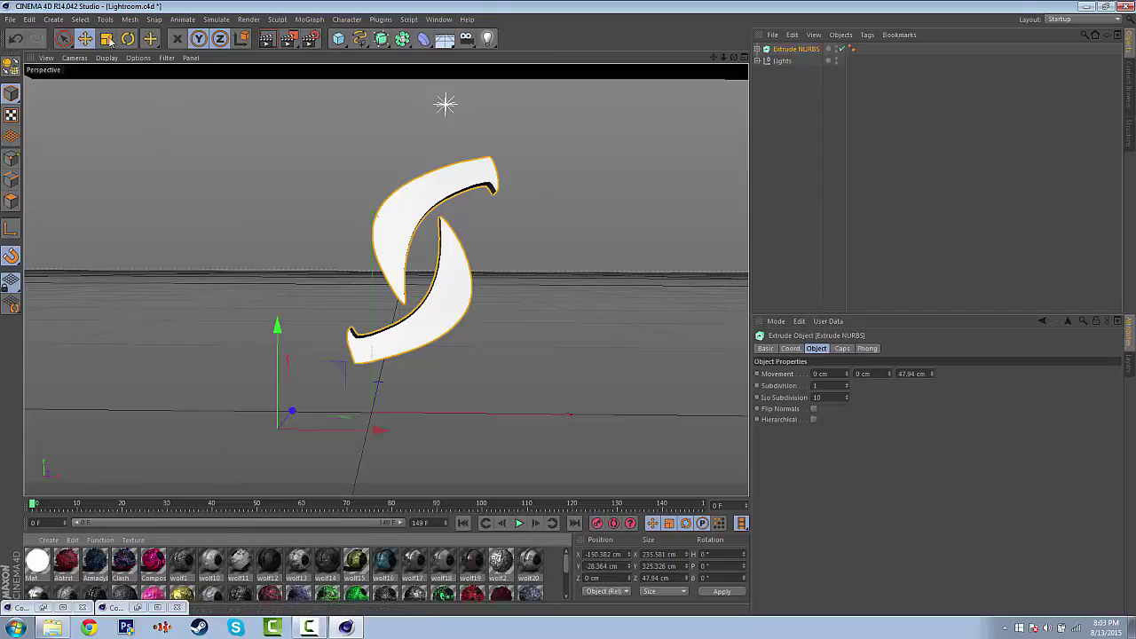
{"action": "key", "text": "t"}
{"action": "left_click_drag", "start_coordinate": [629, 156], "coordinate": [672, 142]}
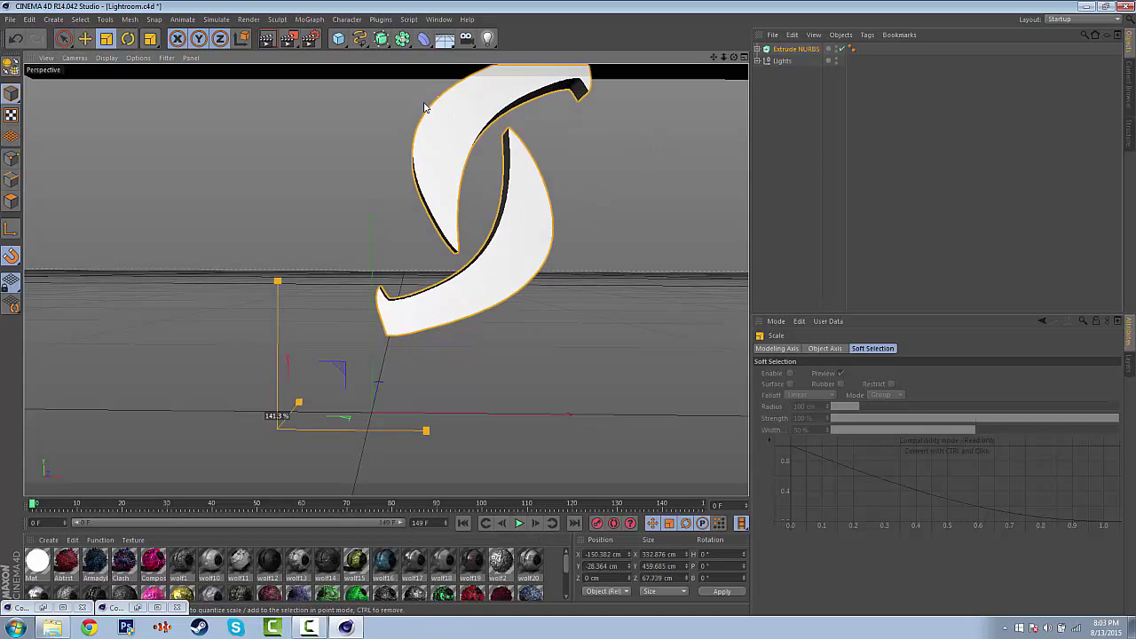
{"action": "key", "text": "e"}
{"action": "left_click_drag", "start_coordinate": [379, 440], "coordinate": [237, 401]}
{"action": "left_click", "coordinate": [611, 328]}
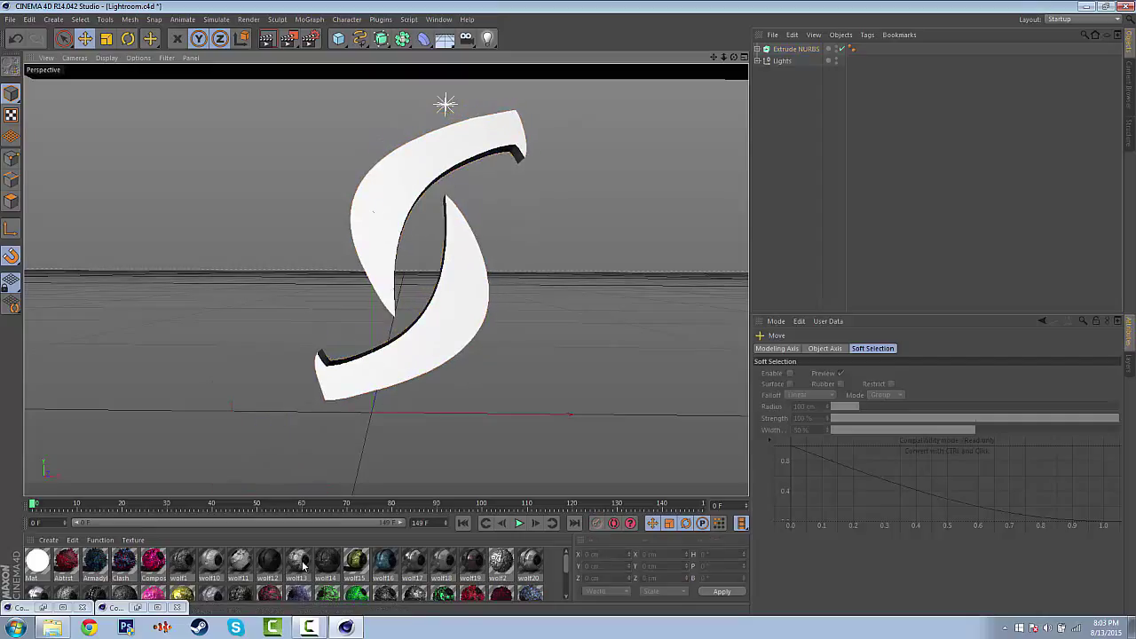
Step: Duplicate the Extrude NURBS logo in place and add a MoGraph Fracture object to the scene
{"action": "left_click", "coordinate": [806, 49]}
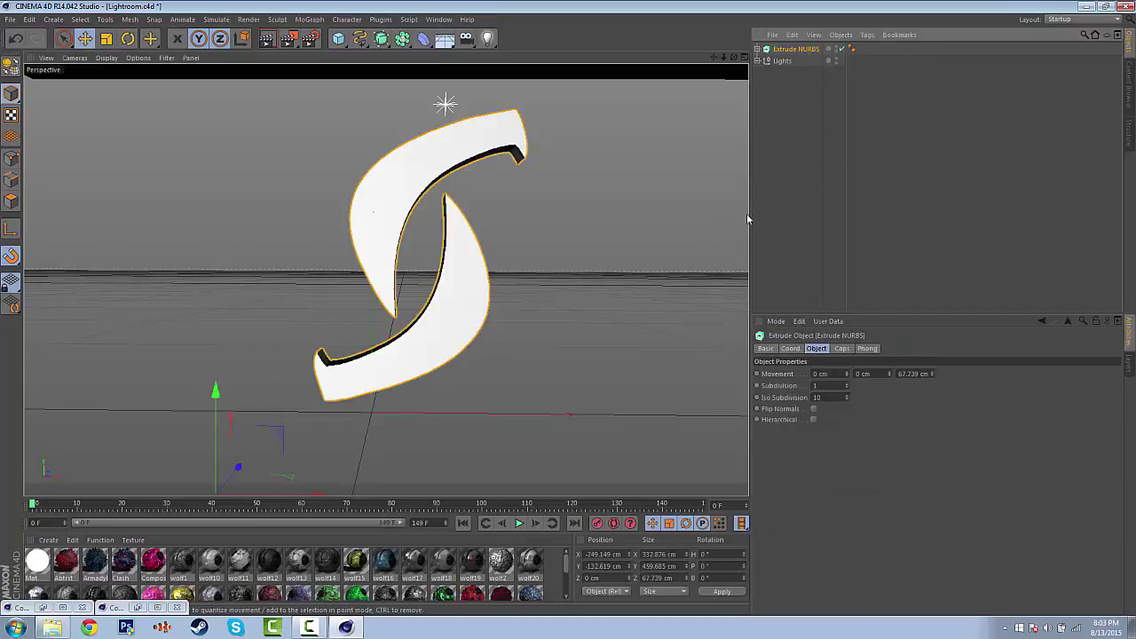
{"action": "key", "text": "ctrl+c"}
{"action": "key", "text": "ctrl+v"}
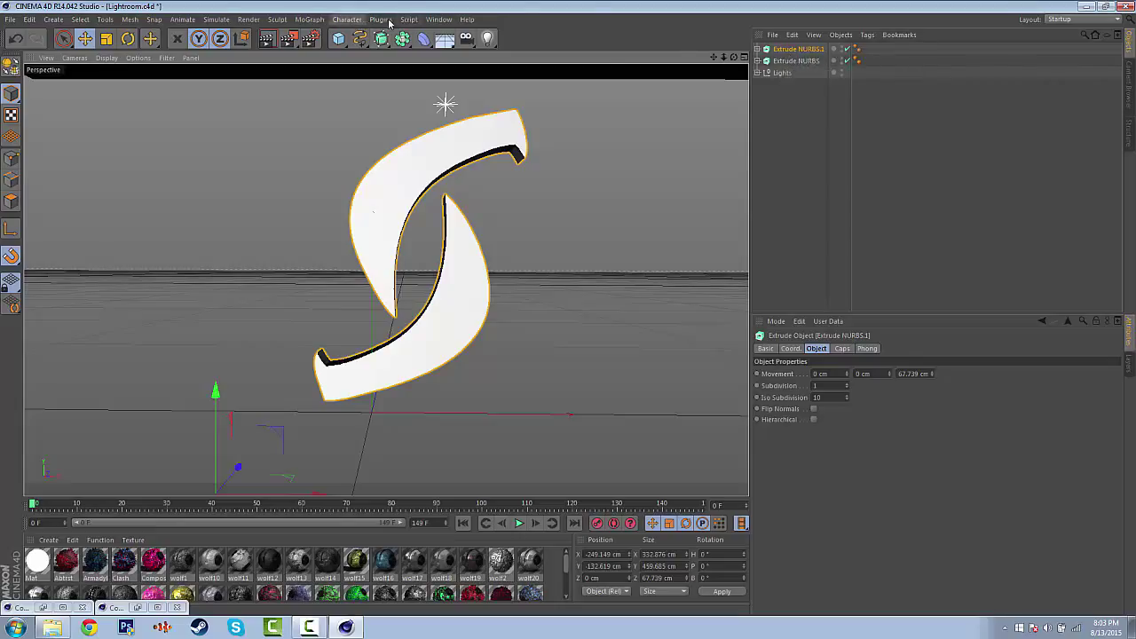
{"action": "left_click", "coordinate": [309, 20]}
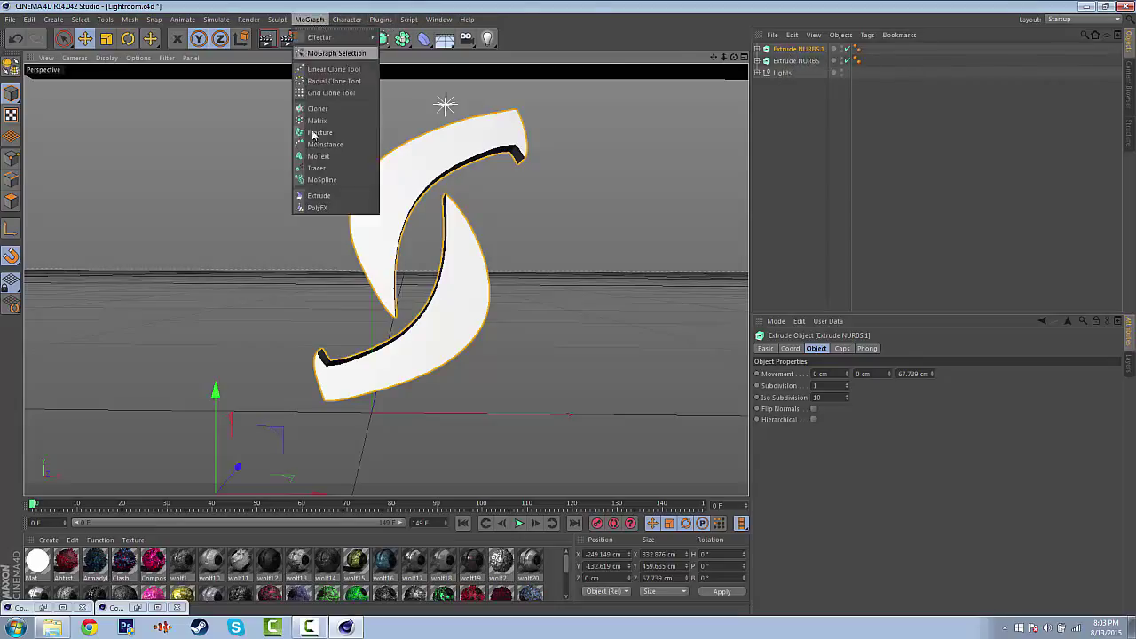
{"action": "left_click", "coordinate": [376, 132]}
Step: Fracture the duplicated Extrude NURBS logo with the NitroBlast plugin, using High quality and 100 pieces
{"action": "left_click", "coordinate": [796, 60]}
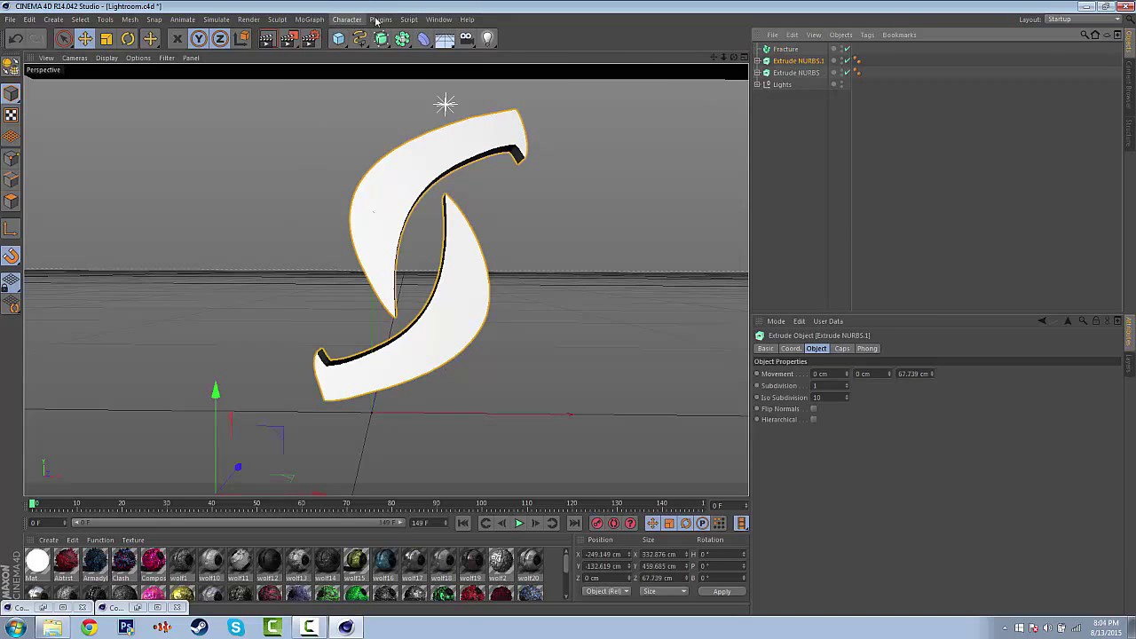
{"action": "left_click", "coordinate": [379, 20]}
{"action": "mouse_move", "coordinate": [417, 53]}
{"action": "left_click", "coordinate": [508, 81]}
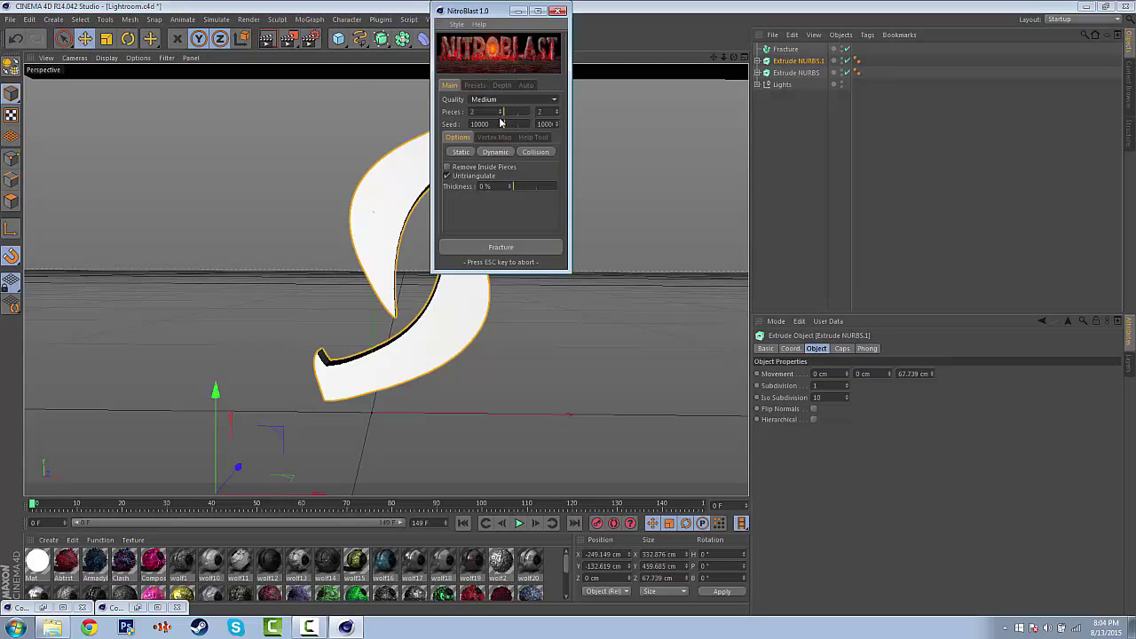
{"action": "left_click_drag", "start_coordinate": [494, 112], "coordinate": [383, 122]}
{"action": "type", "text": "100"}
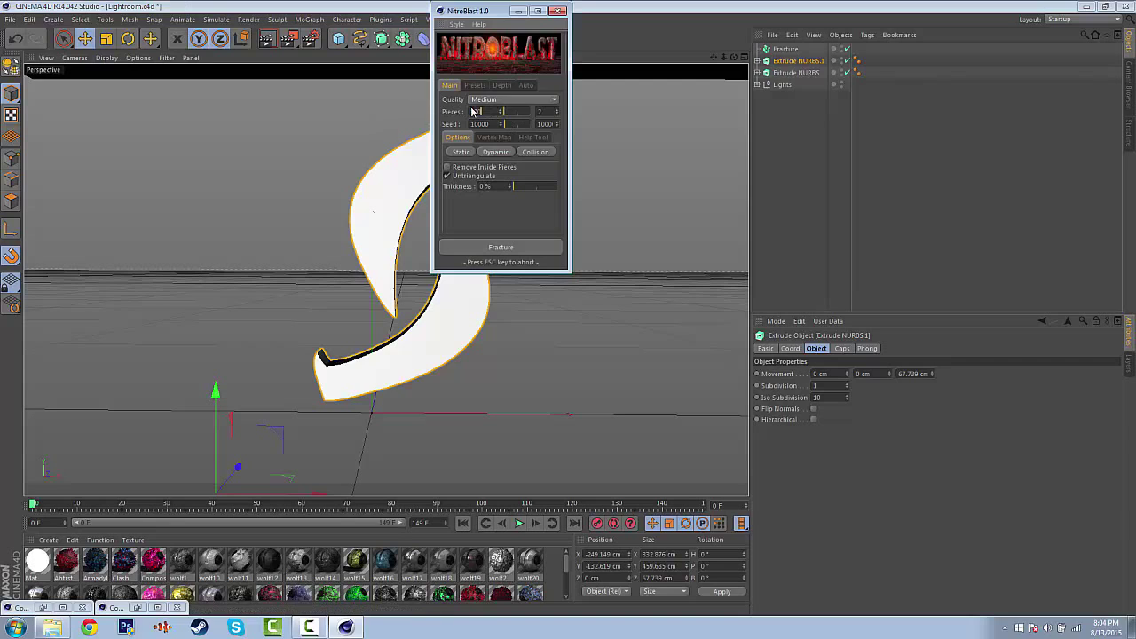
{"action": "left_click", "coordinate": [478, 102]}
{"action": "left_click", "coordinate": [499, 136]}
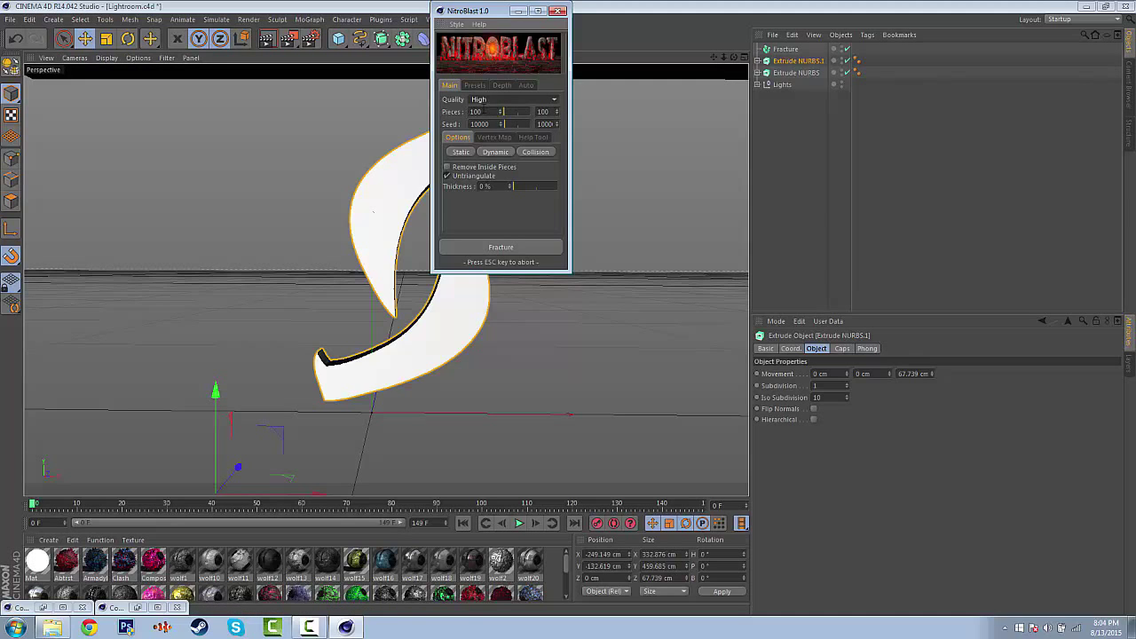
{"action": "left_click", "coordinate": [508, 247]}
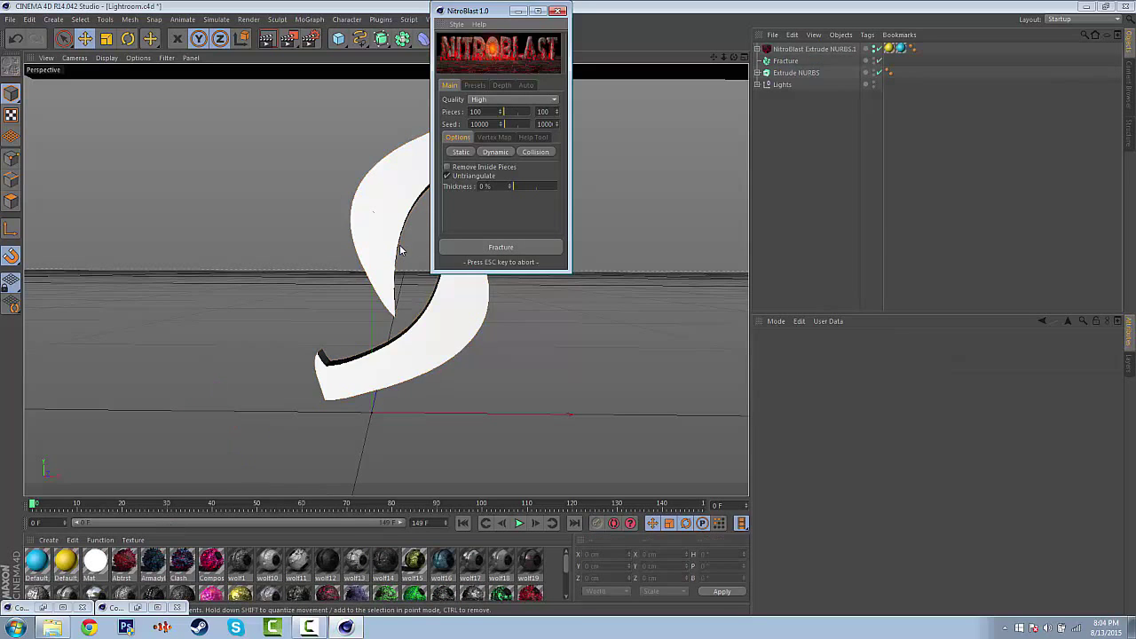
{"action": "left_click", "coordinate": [558, 10]}
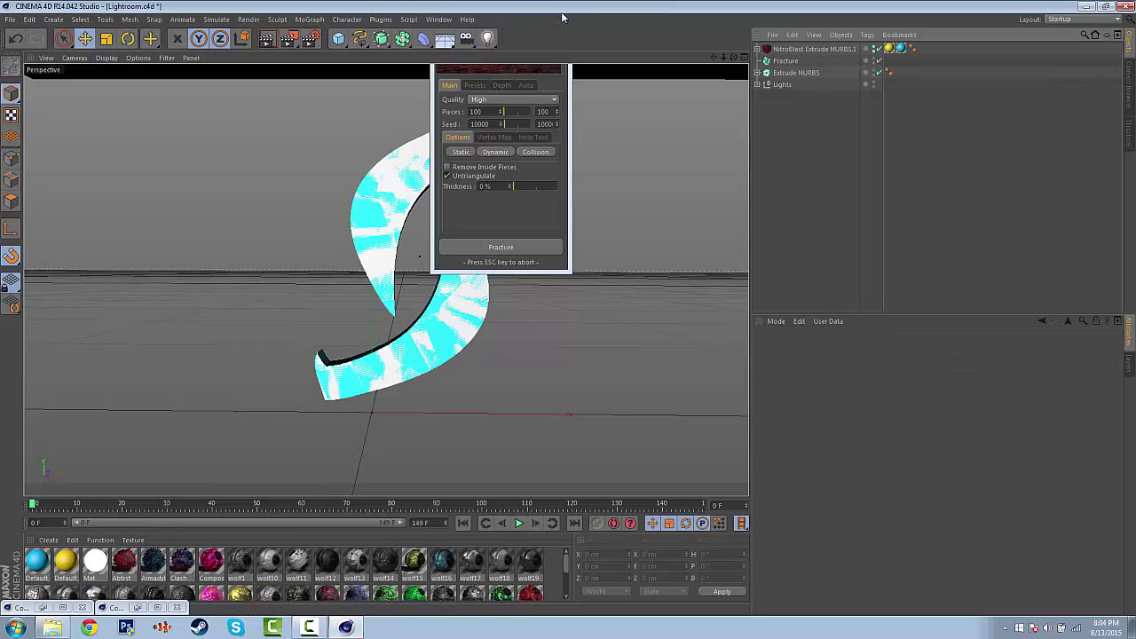
Step: Move the NitroBlast object directly below the Fracture object in the object list
{"action": "left_click", "coordinate": [837, 49]}
{"action": "left_click_drag", "start_coordinate": [797, 67], "coordinate": [803, 46]}
{"action": "left_click", "coordinate": [861, 60]}
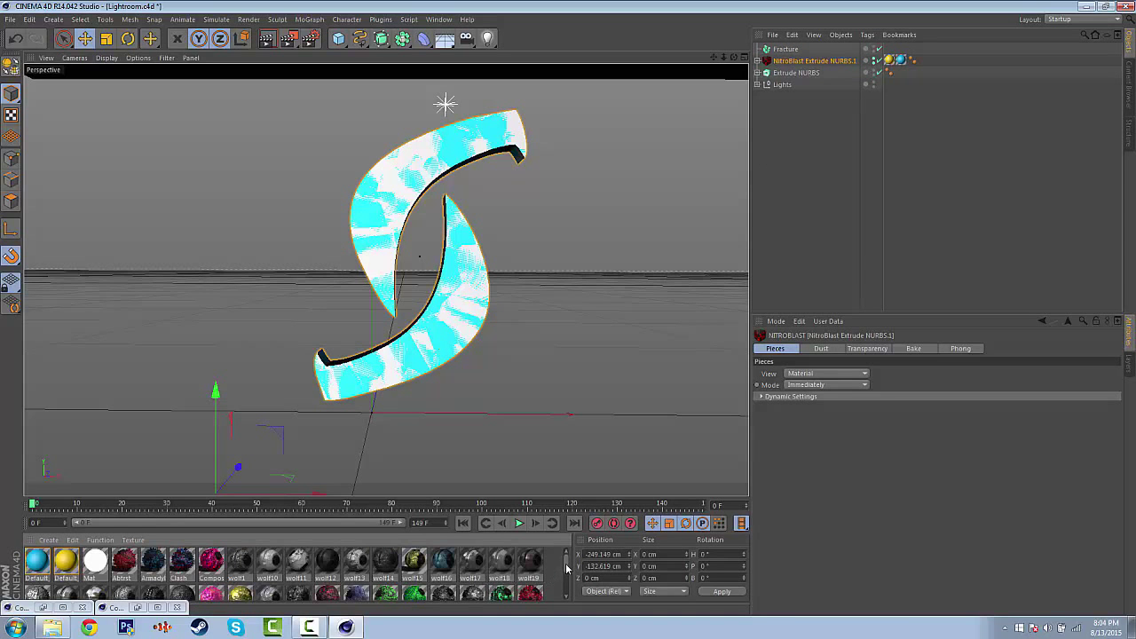
Step: Disable Displacement in the ECI material and assign it to the NitroBlast object's first texture tag, replacing the yellow default material
{"action": "mouse_move", "coordinate": [567, 568]}
{"action": "left_mouse_down"}
{"action": "mouse_move", "coordinate": [566, 589]}
{"action": "mouse_move", "coordinate": [568, 563]}
{"action": "mouse_move", "coordinate": [569, 576]}
{"action": "left_mouse_up"}
{"action": "left_click", "coordinate": [360, 572]}
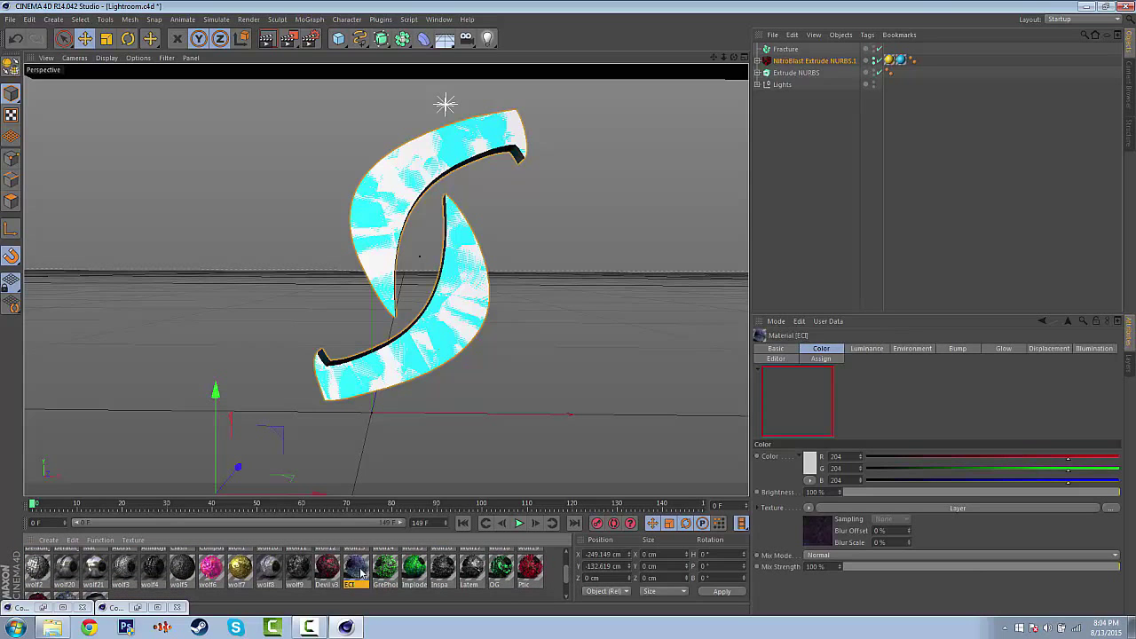
{"action": "double_click", "coordinate": [360, 572]}
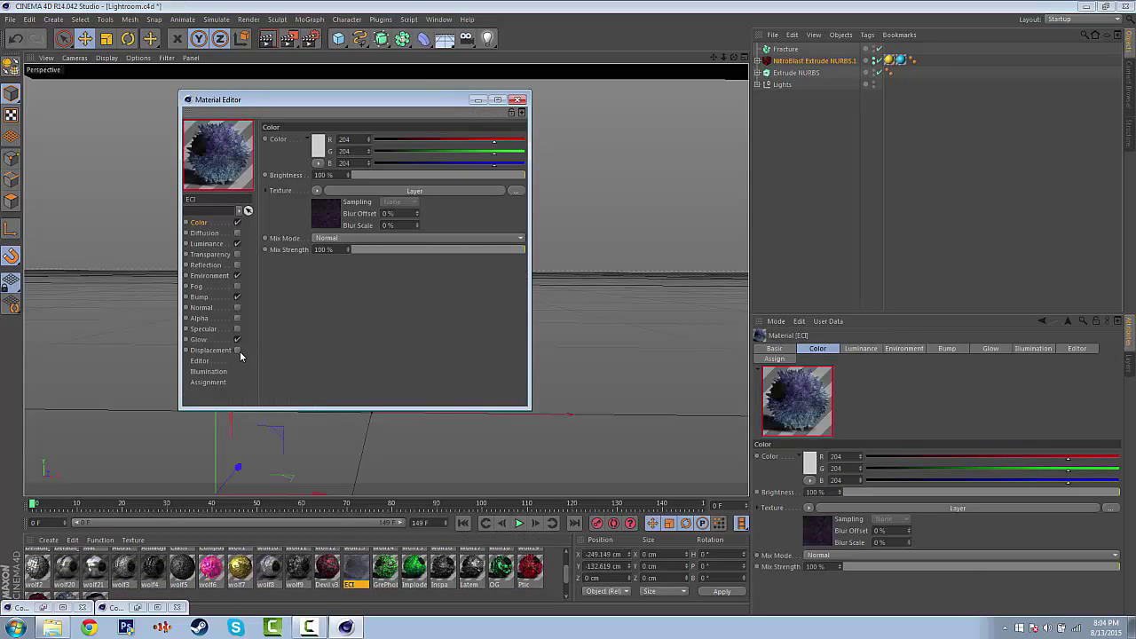
{"action": "left_click", "coordinate": [518, 99]}
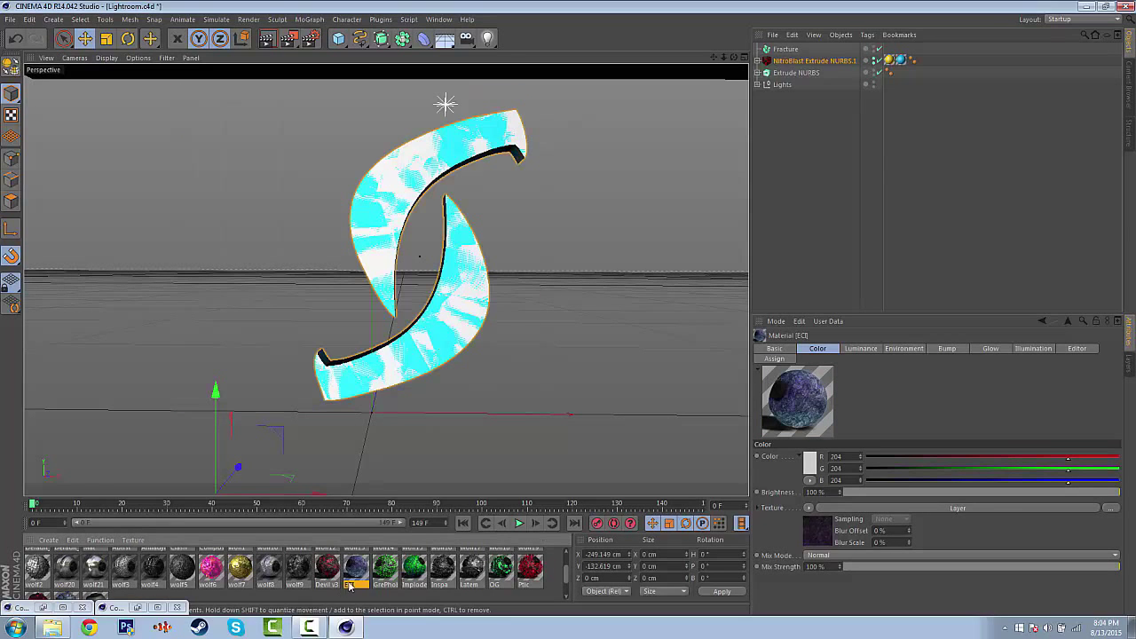
{"action": "left_click_drag", "start_coordinate": [349, 586], "coordinate": [892, 62]}
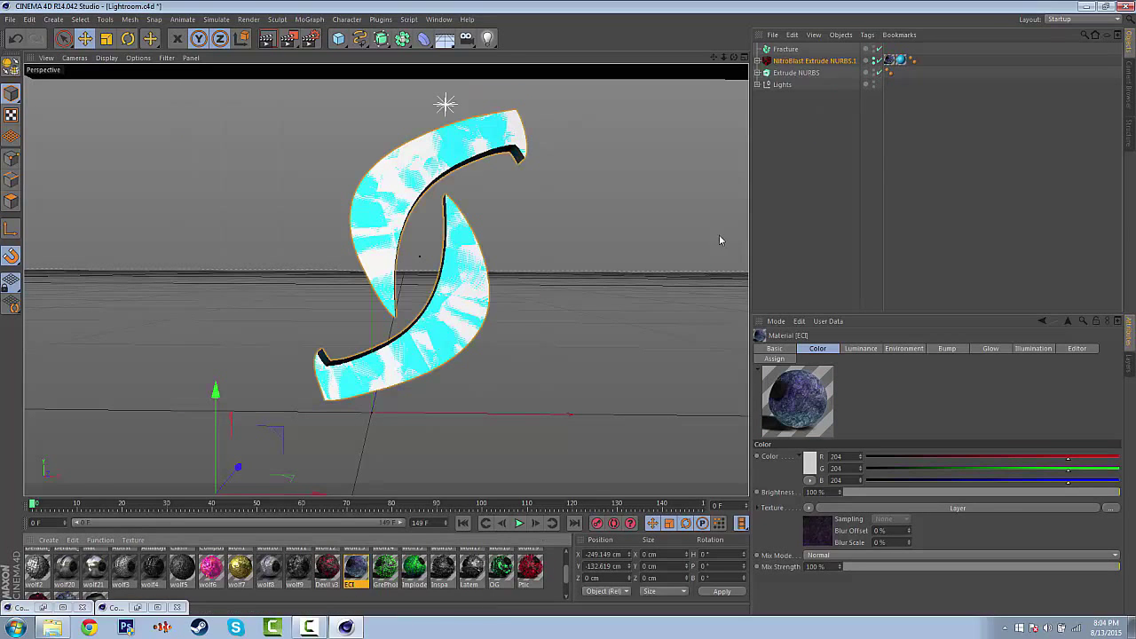
Step: Disable Displacement in the OG material and assign it to the NitroBlast object's second texture tag, replacing the blue default material
{"action": "scroll", "coordinate": [569, 578], "scroll_direction": "down", "scroll_amount": 1}
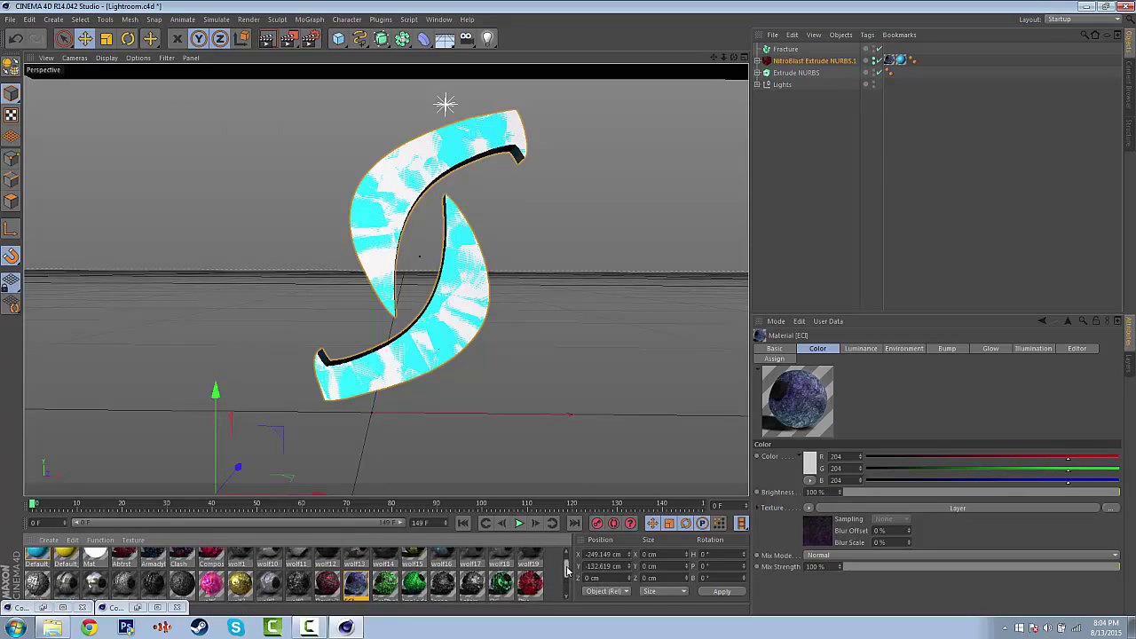
{"action": "double_click", "coordinate": [504, 563]}
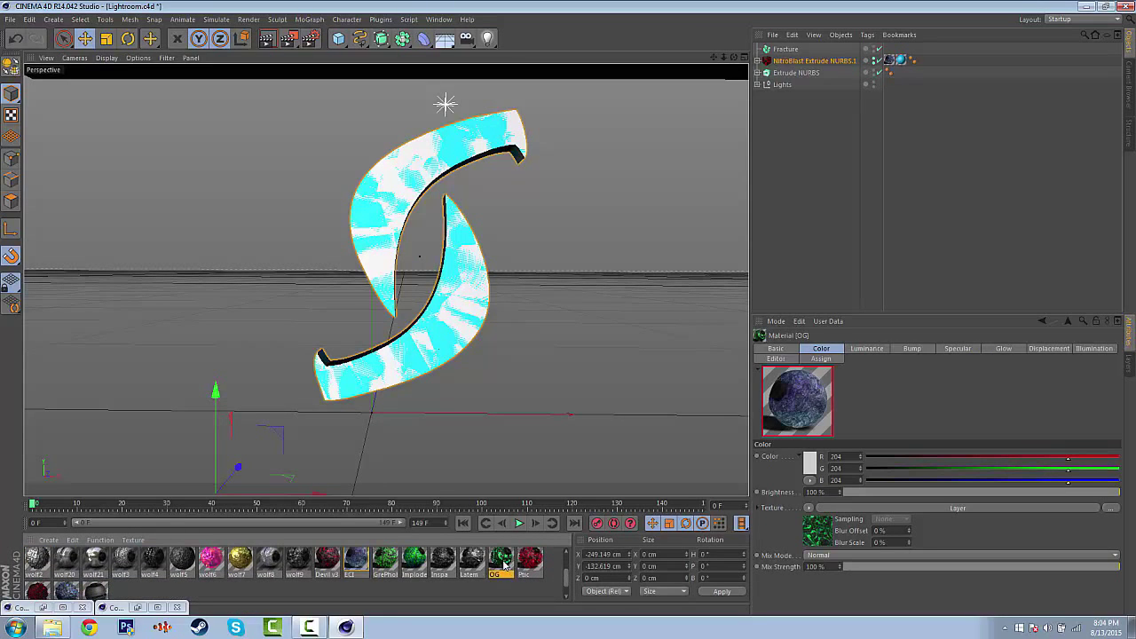
{"action": "left_click", "coordinate": [512, 83]}
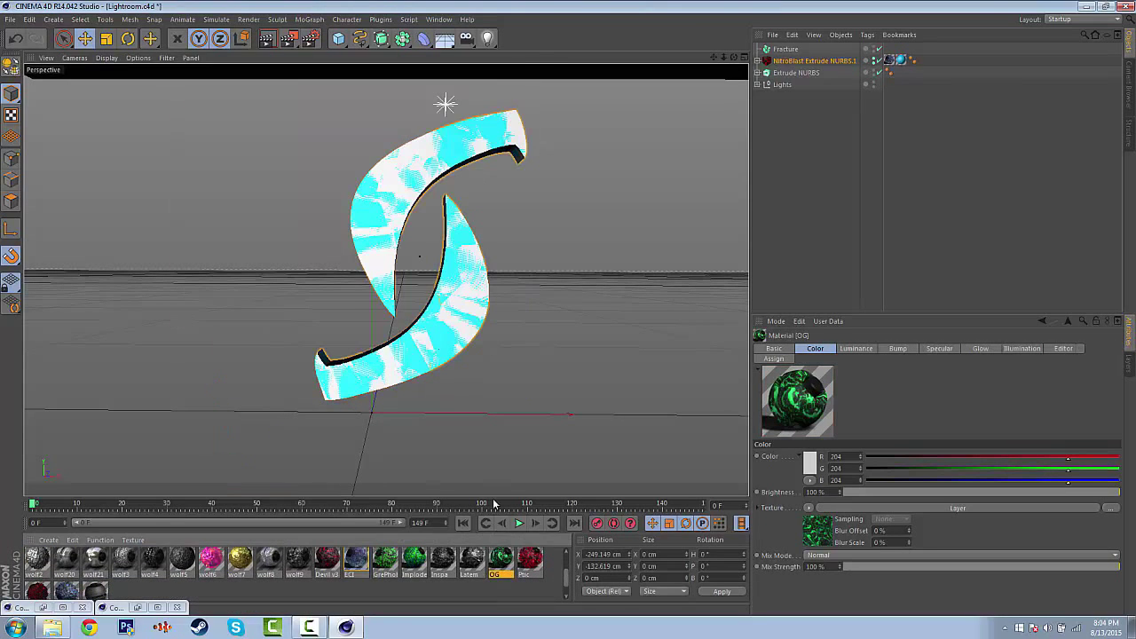
{"action": "left_click_drag", "start_coordinate": [902, 62], "coordinate": [898, 62]}
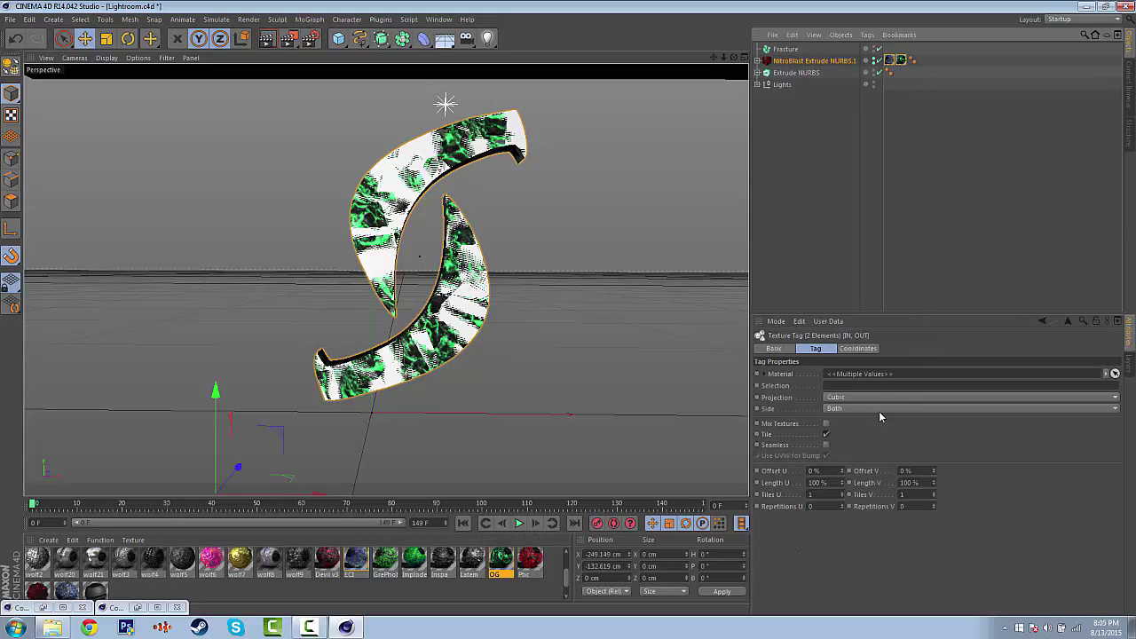
Step: Enable Seamless on both NitroBlast texture tags and clear the selection
{"action": "left_click", "coordinate": [826, 445]}
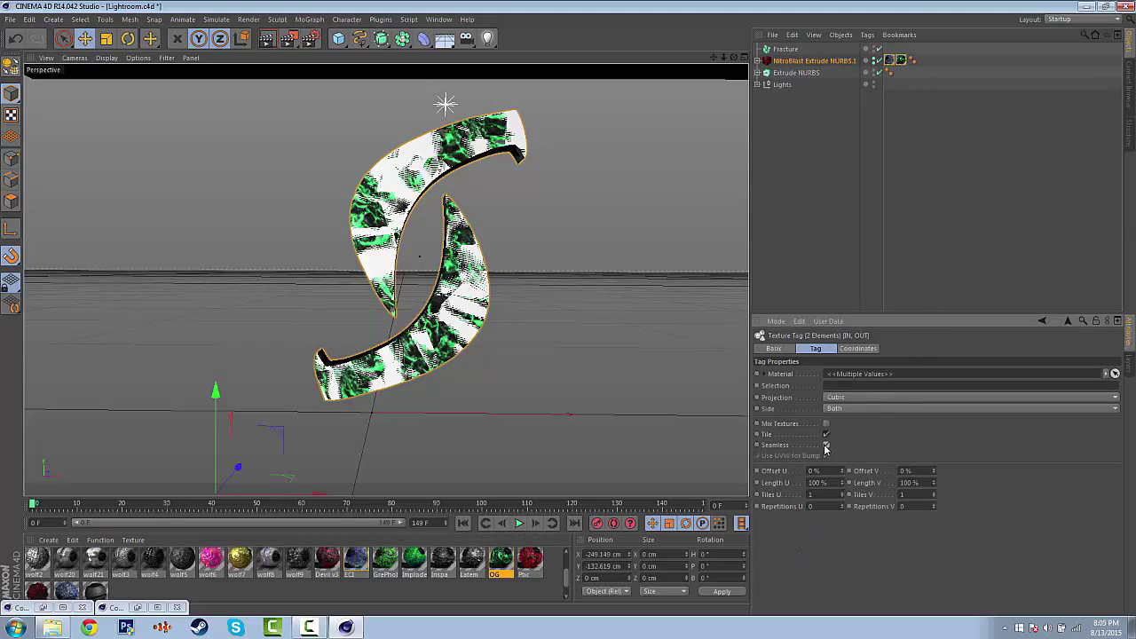
{"action": "left_click", "coordinate": [794, 211]}
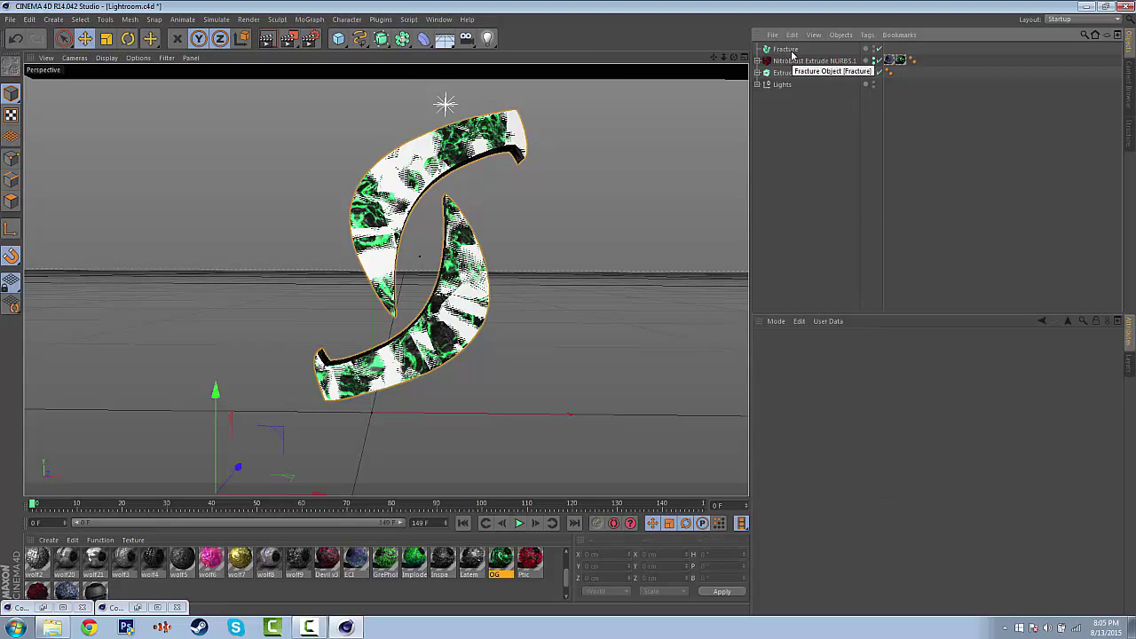
{"action": "left_click", "coordinate": [401, 85]}
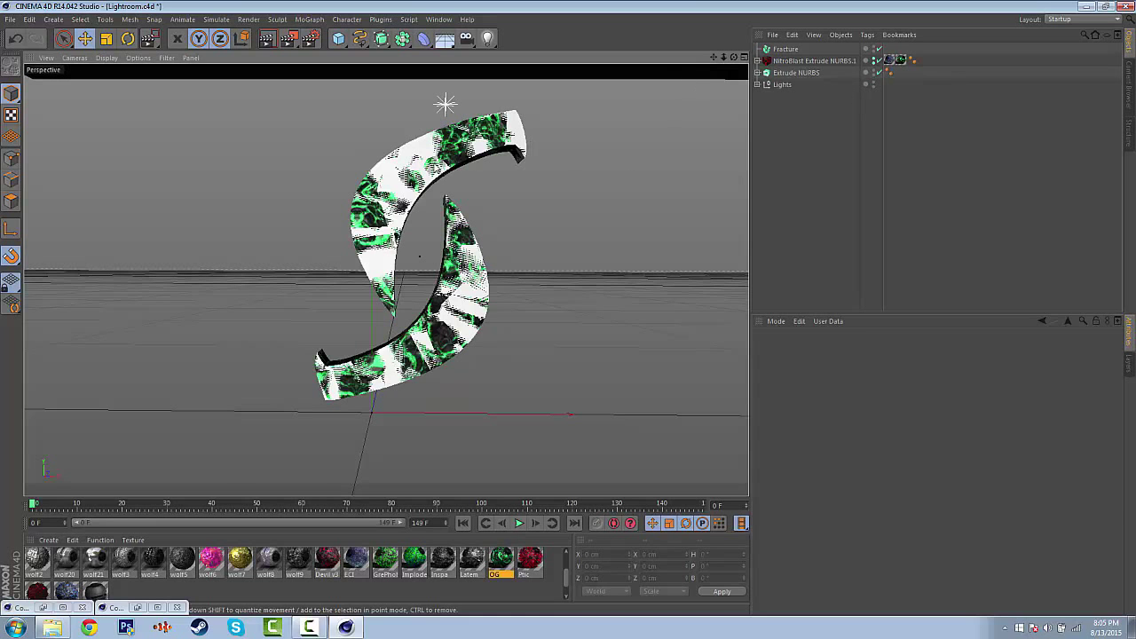
Step: Shift the NitroBlast and Extrude NURBS objects to about X −268 cm, and centre their axes on the logo at about X 50 cm, Y 260 cm
{"action": "left_click", "coordinate": [790, 61]}
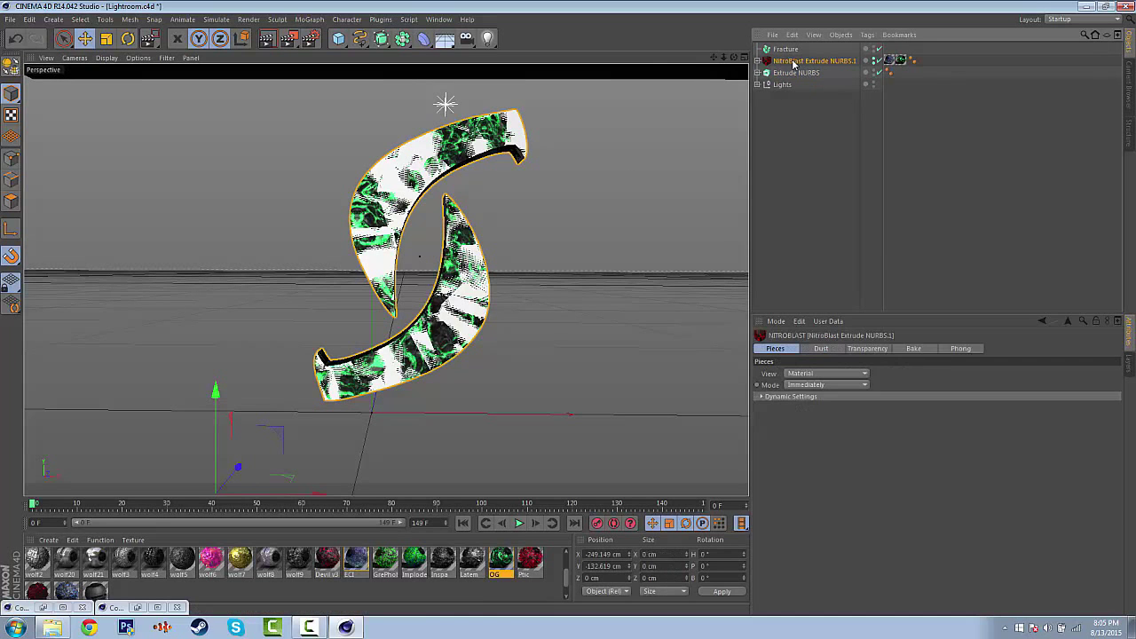
{"action": "left_click", "coordinate": [794, 73], "text": "ctrl"}
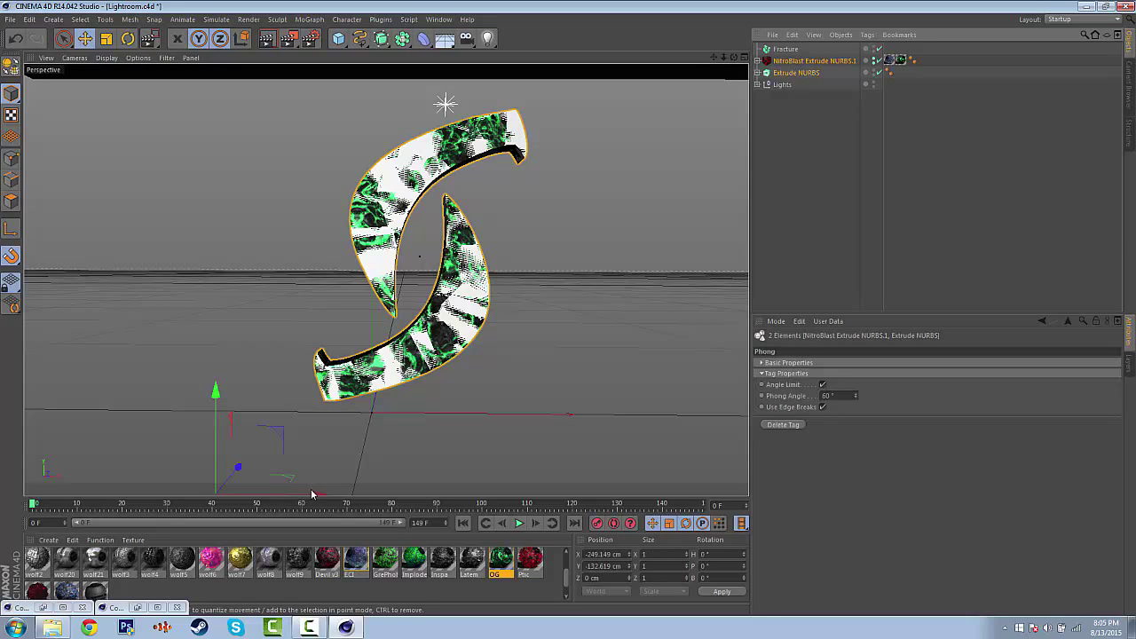
{"action": "left_click_drag", "start_coordinate": [312, 495], "coordinate": [289, 497]}
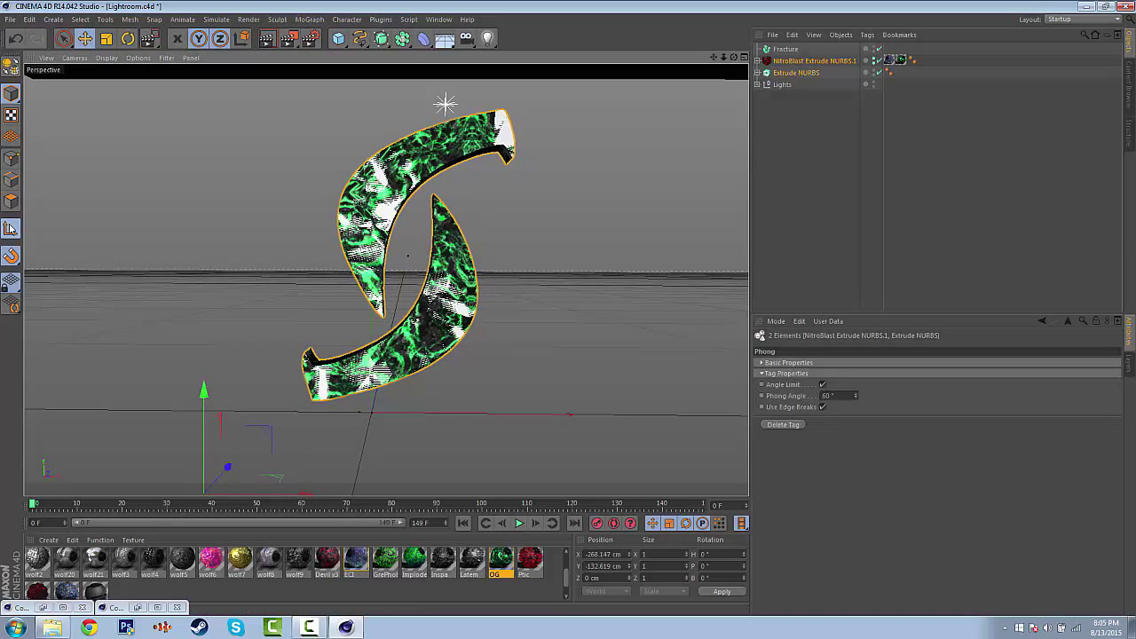
{"action": "left_click_drag", "start_coordinate": [205, 419], "coordinate": [491, 281]}
{"action": "left_click_drag", "start_coordinate": [404, 170], "coordinate": [403, 152]}
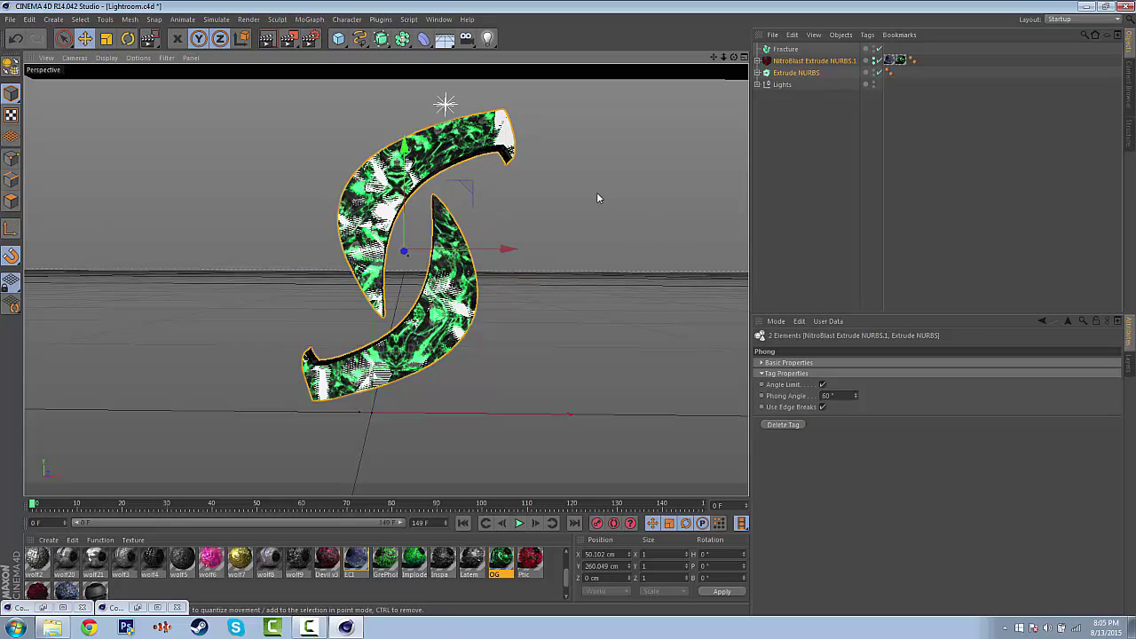
{"action": "left_click", "coordinate": [619, 221]}
Step: Move all 100 NitroBlast pieces, Piece 0 through Piece 99, into the Fracture object and delete the leftover NitroBlast hierarchy
{"action": "mouse_move", "coordinate": [733, 57]}
{"action": "left_mouse_down"}
{"action": "mouse_move", "coordinate": [612, 89]}
{"action": "mouse_move", "coordinate": [497, 91]}
{"action": "mouse_move", "coordinate": [497, 105]}
{"action": "mouse_move", "coordinate": [503, 94]}
{"action": "left_mouse_up"}
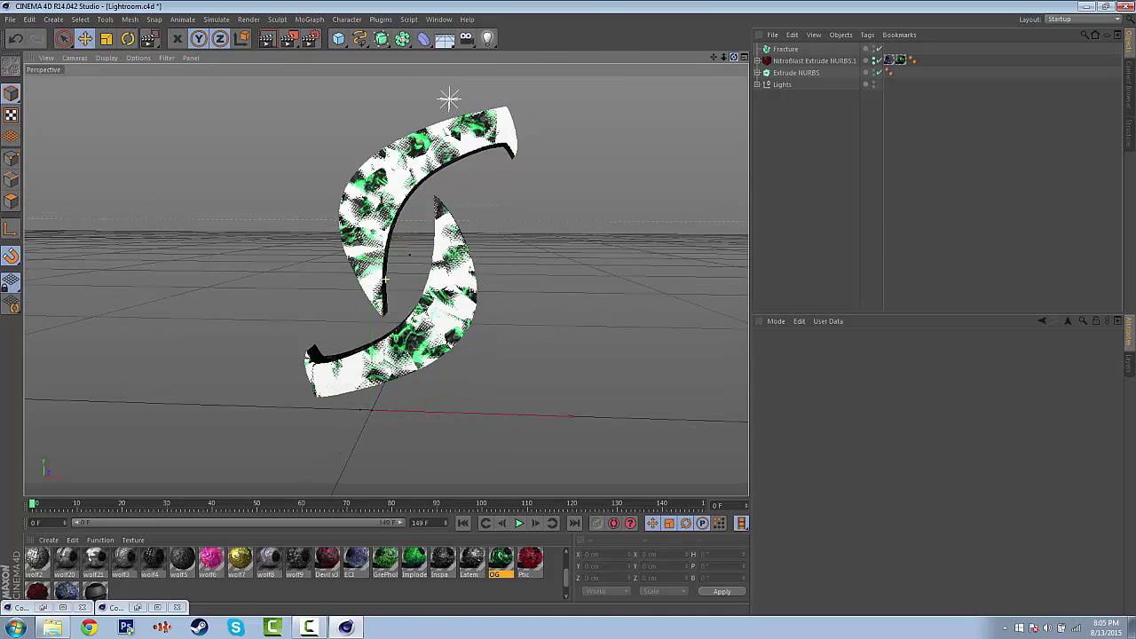
{"action": "left_click", "coordinate": [759, 60]}
{"action": "left_click", "coordinate": [764, 72]}
{"action": "left_click", "coordinate": [769, 85]}
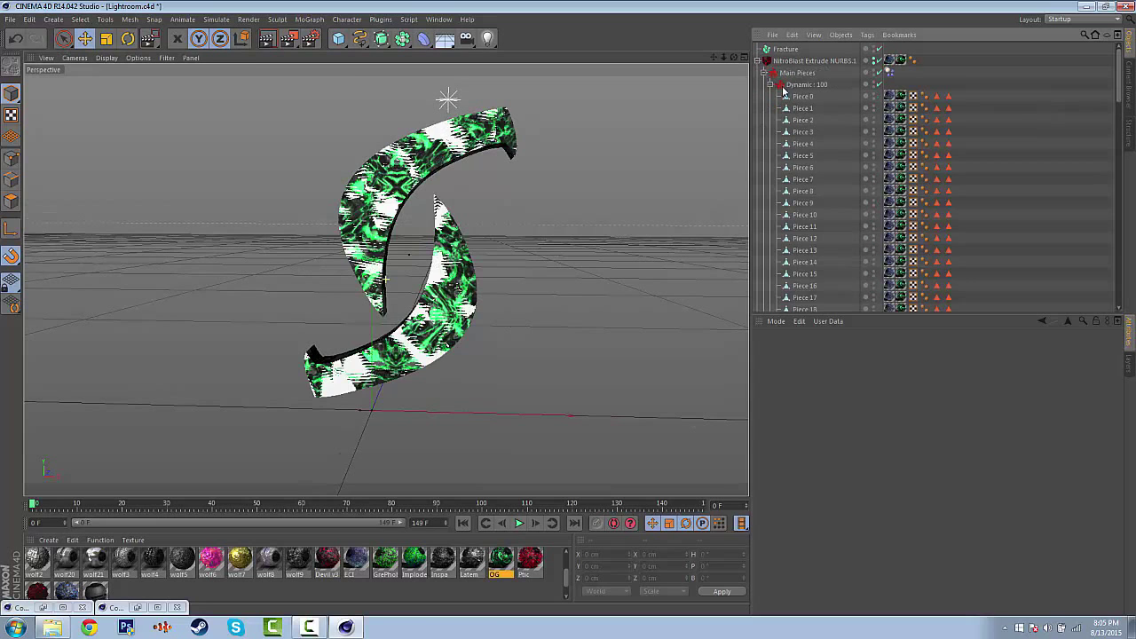
{"action": "left_click", "coordinate": [804, 96]}
{"action": "scroll", "coordinate": [817, 155], "scroll_direction": "down", "scroll_amount": 15}
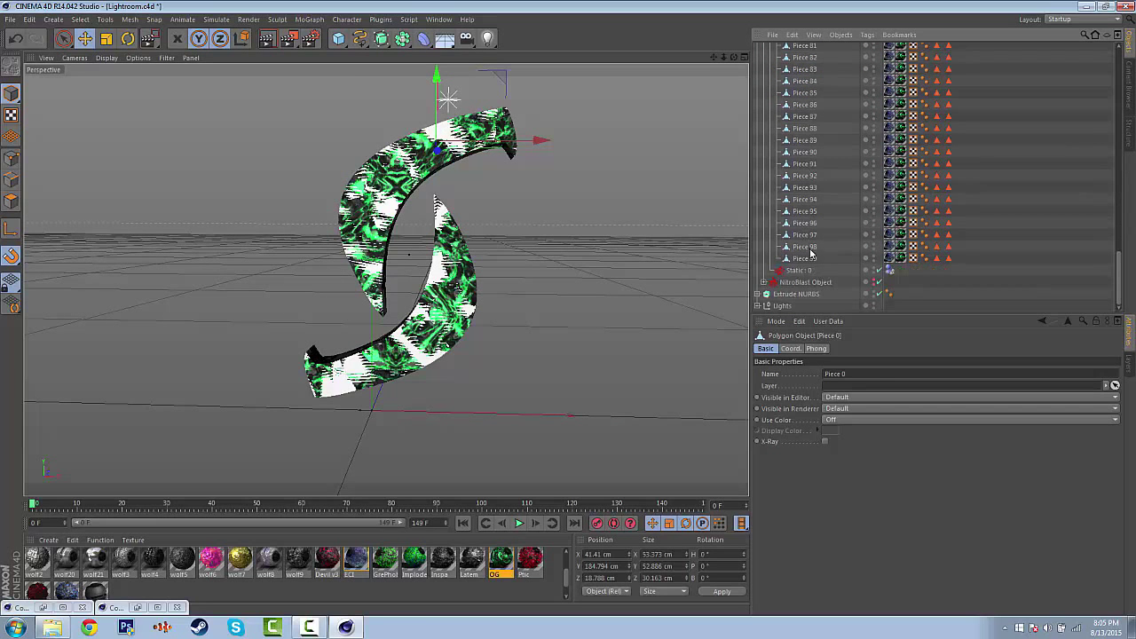
{"action": "left_click", "coordinate": [809, 257], "text": "shift"}
{"action": "scroll", "coordinate": [810, 178], "scroll_direction": "up", "scroll_amount": 15}
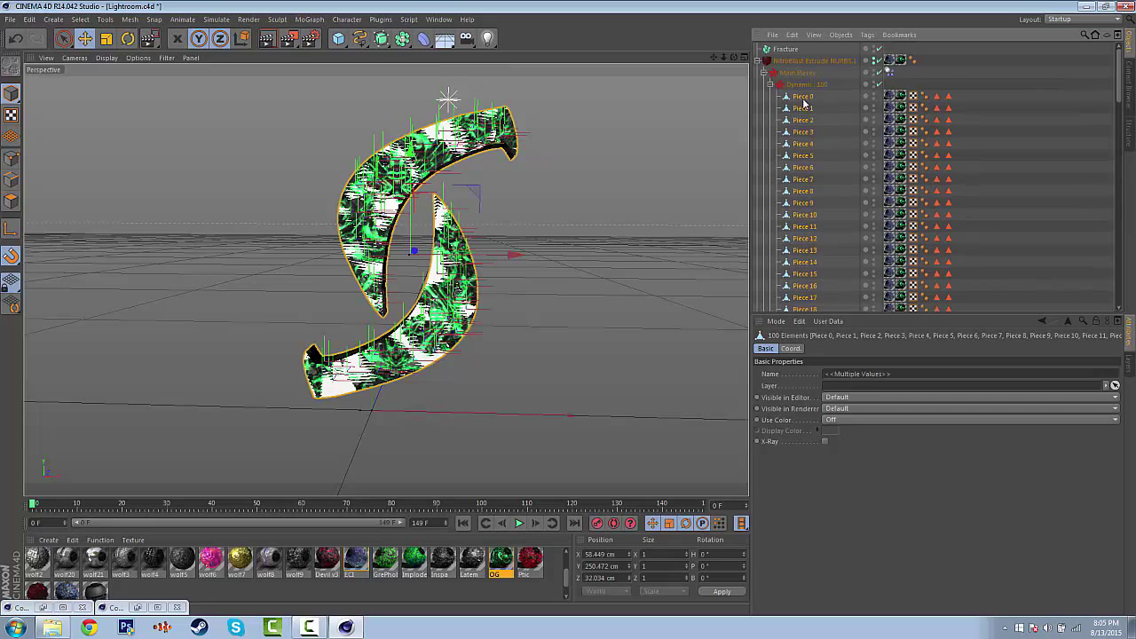
{"action": "left_click_drag", "start_coordinate": [803, 99], "coordinate": [785, 51]}
{"action": "left_click", "coordinate": [758, 50]}
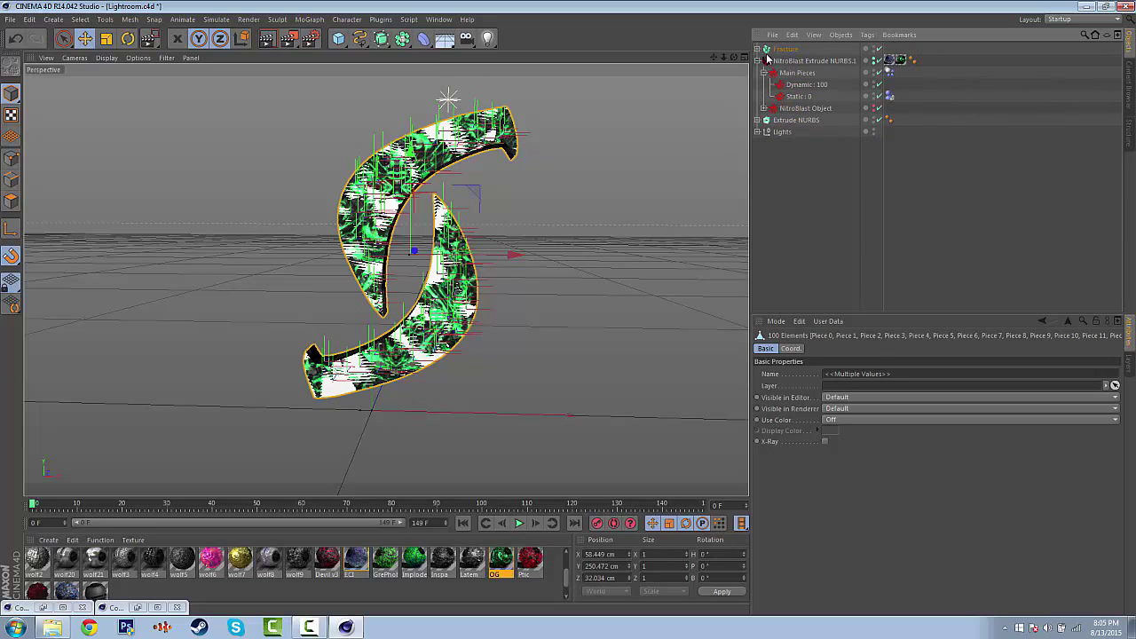
{"action": "middle_click", "coordinate": [768, 59]}
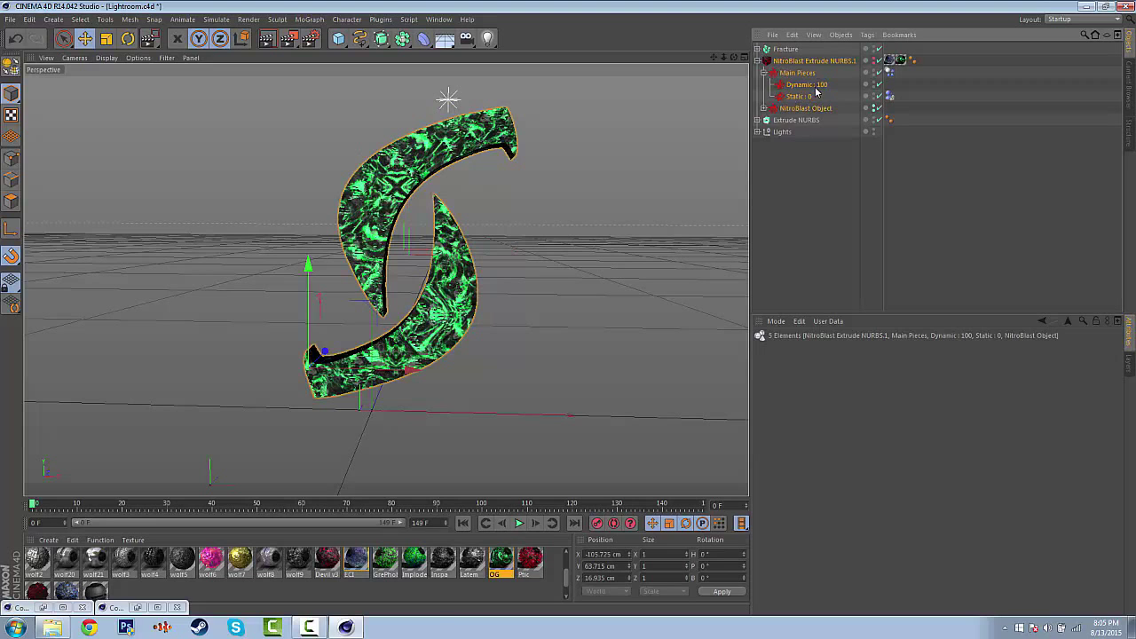
{"action": "key", "text": "Delete"}
Step: Add a Random effector to the Fracture object with 7% strength, and preview the logo in a test region render
{"action": "left_click", "coordinate": [785, 50]}
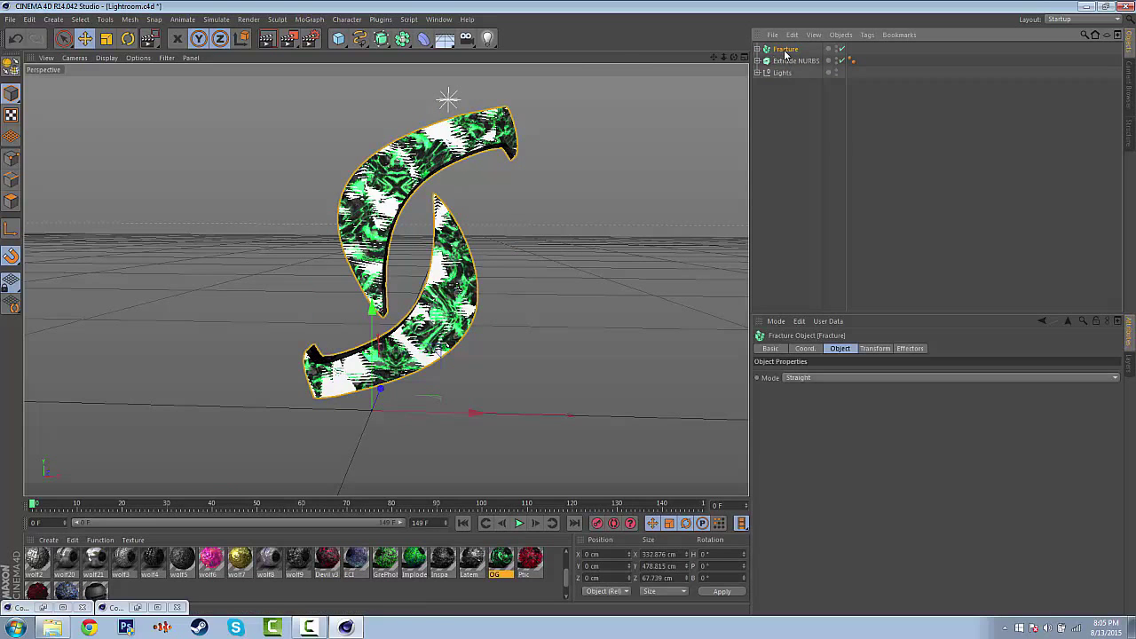
{"action": "left_click_drag", "start_coordinate": [357, 40], "coordinate": [405, 129]}
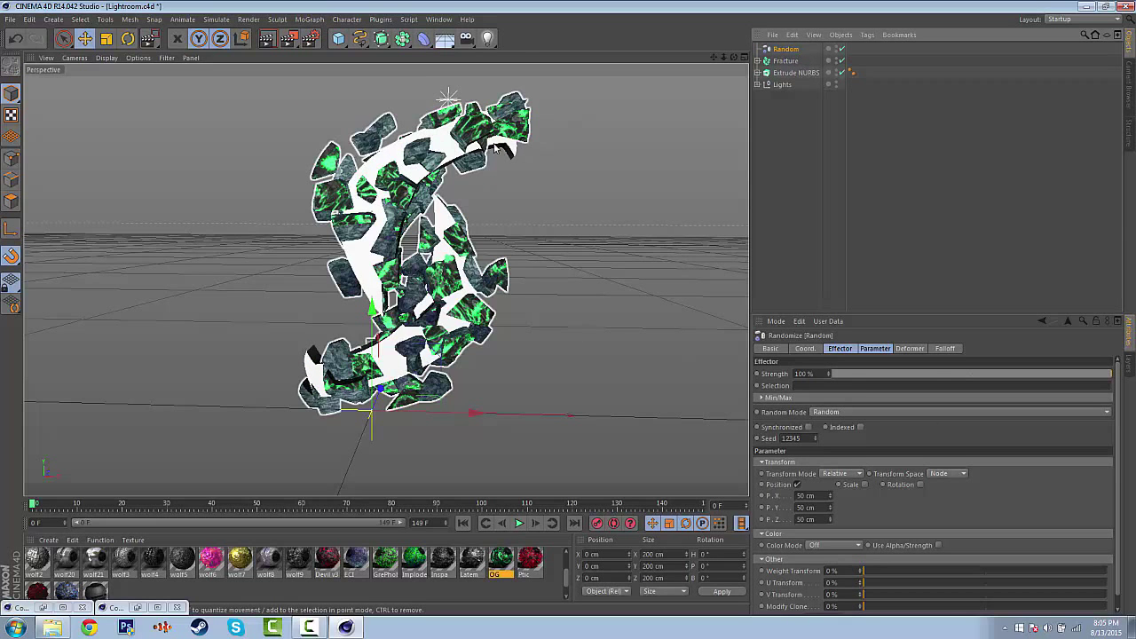
{"action": "mouse_move", "coordinate": [929, 374]}
{"action": "left_mouse_down"}
{"action": "mouse_move", "coordinate": [818, 396]}
{"action": "mouse_move", "coordinate": [852, 393]}
{"action": "left_mouse_up"}
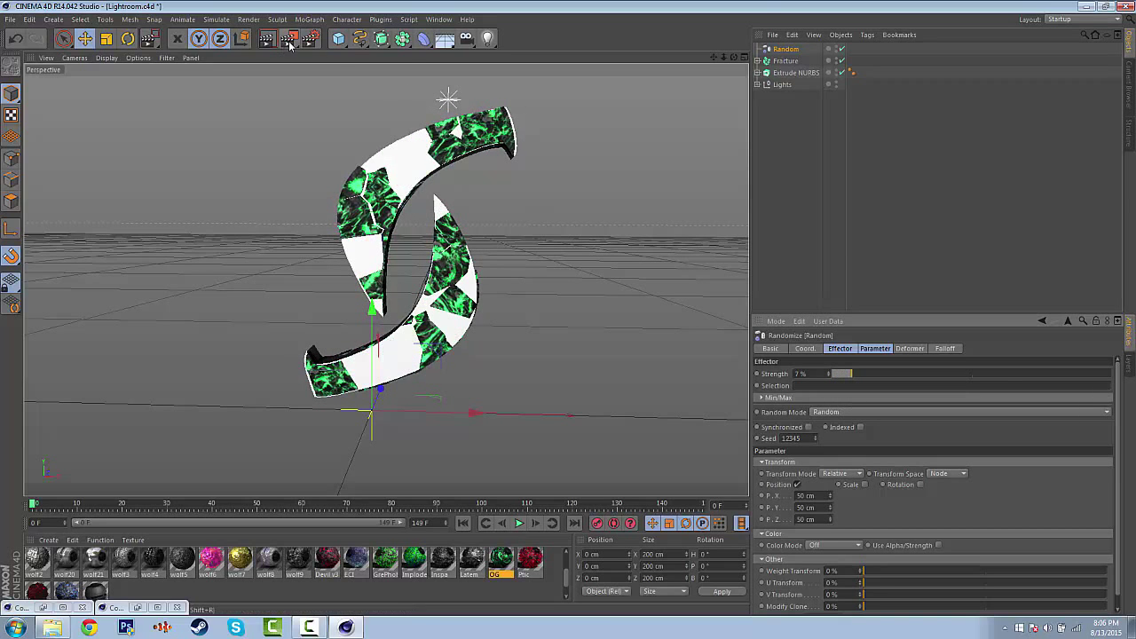
{"action": "left_click_drag", "start_coordinate": [290, 44], "coordinate": [547, 412]}
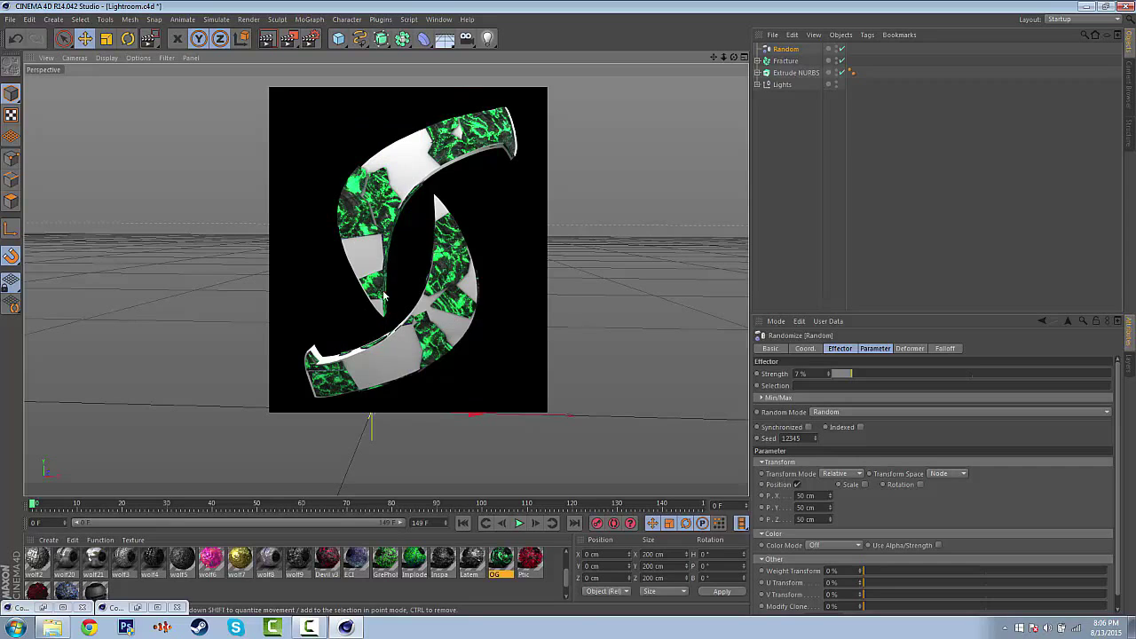
{"action": "left_click", "coordinate": [502, 341]}
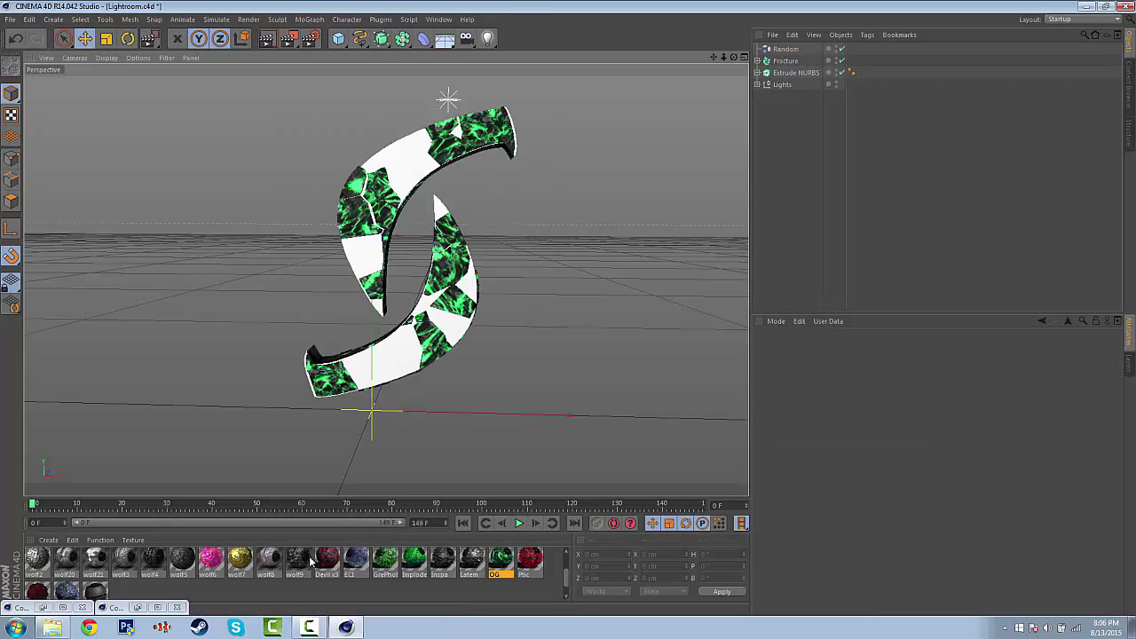
Step: Try the wolf9 material on the Extrude NURBS object
{"action": "left_click", "coordinate": [296, 561]}
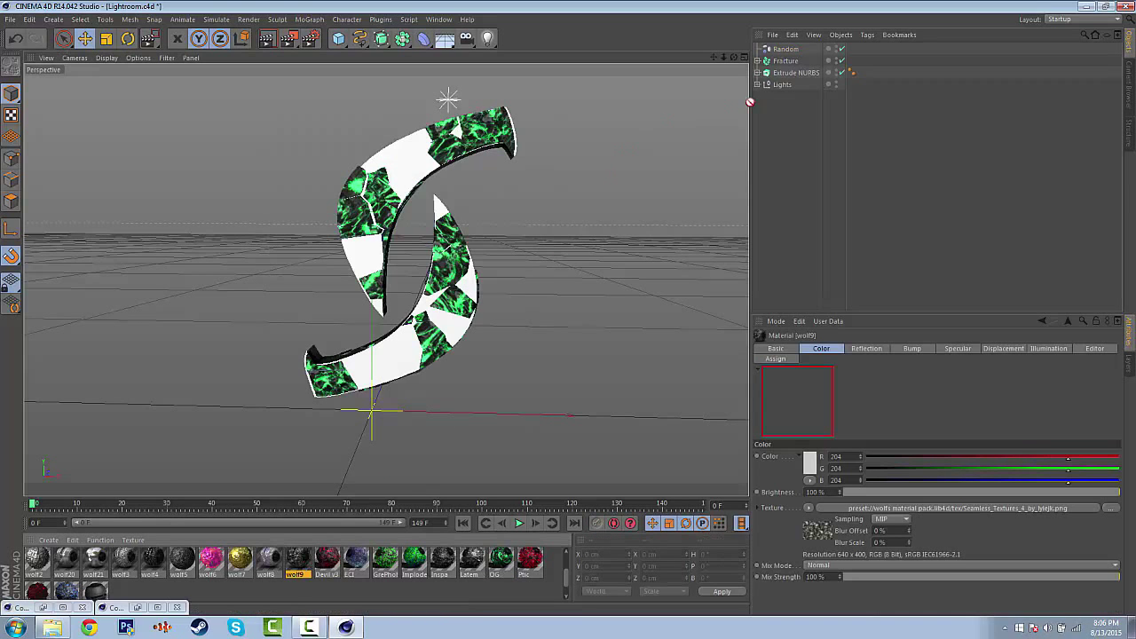
{"action": "left_click_drag", "start_coordinate": [750, 103], "coordinate": [836, 80]}
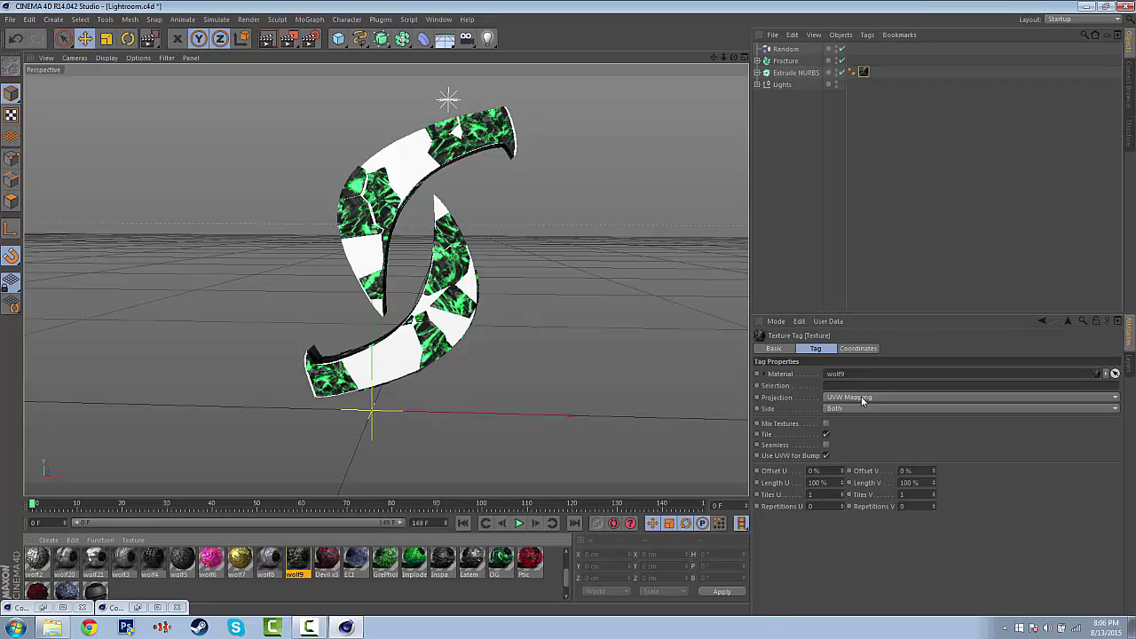
{"action": "key", "text": "ctrl+z"}
Step: Assign the wolf5 rock material to the Extrude NURBS object's texture tag and clear the selection
{"action": "left_click", "coordinate": [194, 577]}
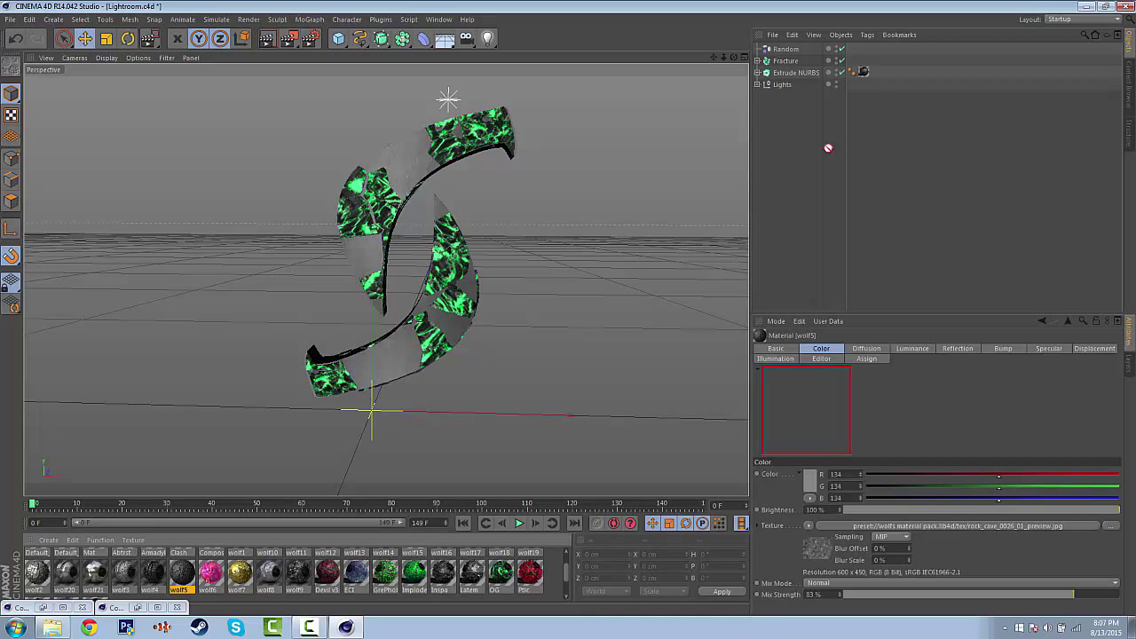
{"action": "left_click_drag", "start_coordinate": [868, 75], "coordinate": [861, 73]}
{"action": "left_click", "coordinate": [530, 295]}
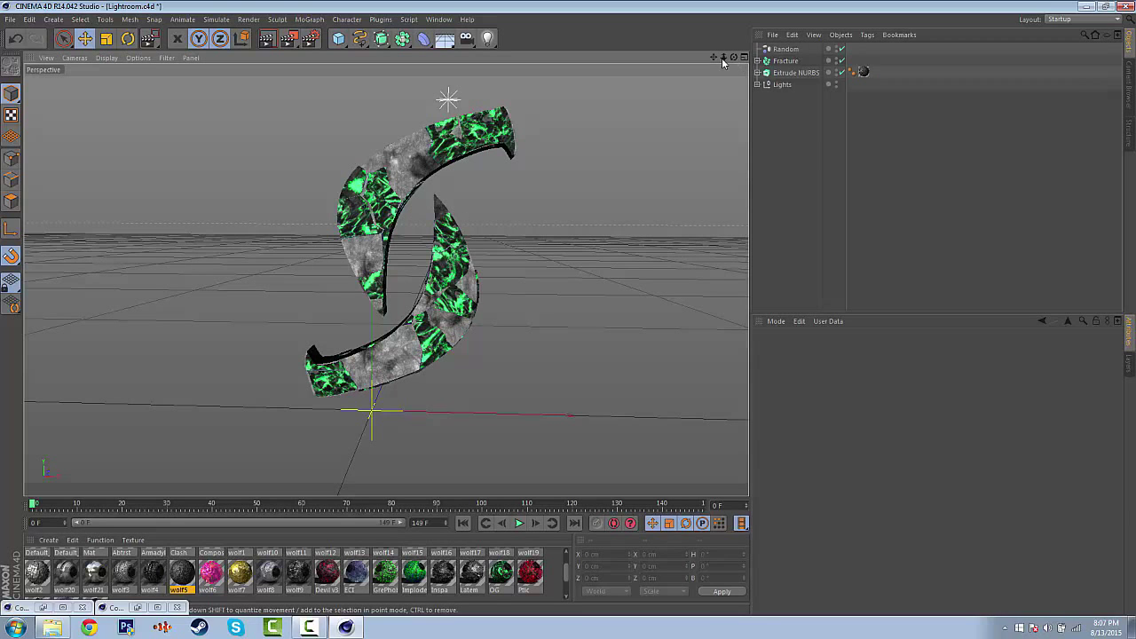
Step: Nest the Random effector inside the Fracture object and collapse its hierarchy
{"action": "left_click", "coordinate": [786, 49]}
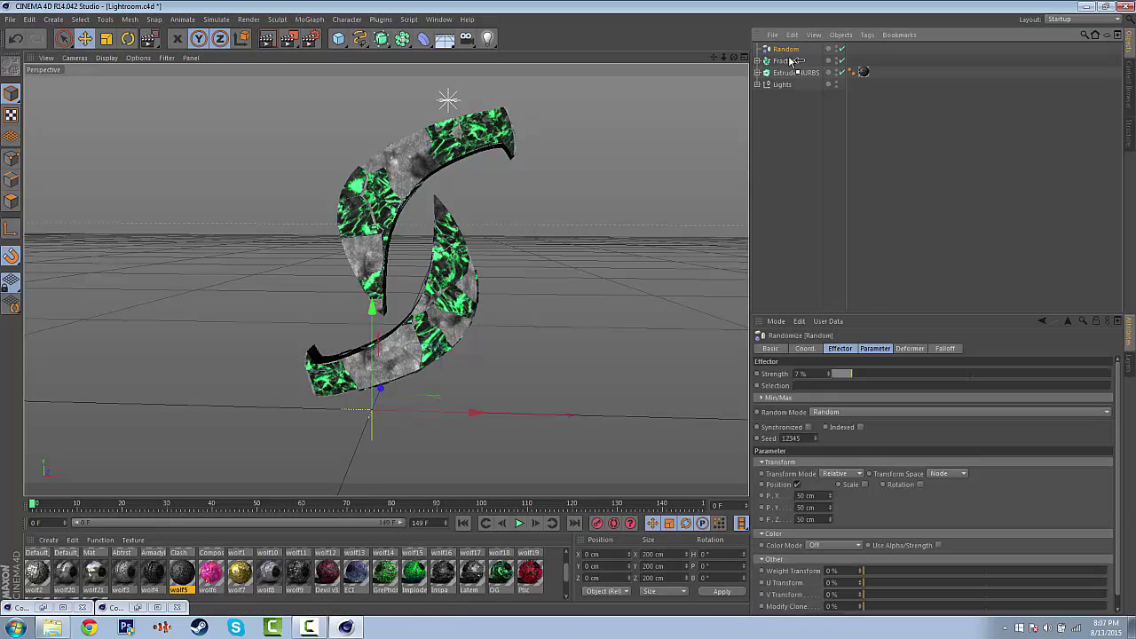
{"action": "left_click_drag", "start_coordinate": [793, 63], "coordinate": [793, 62]}
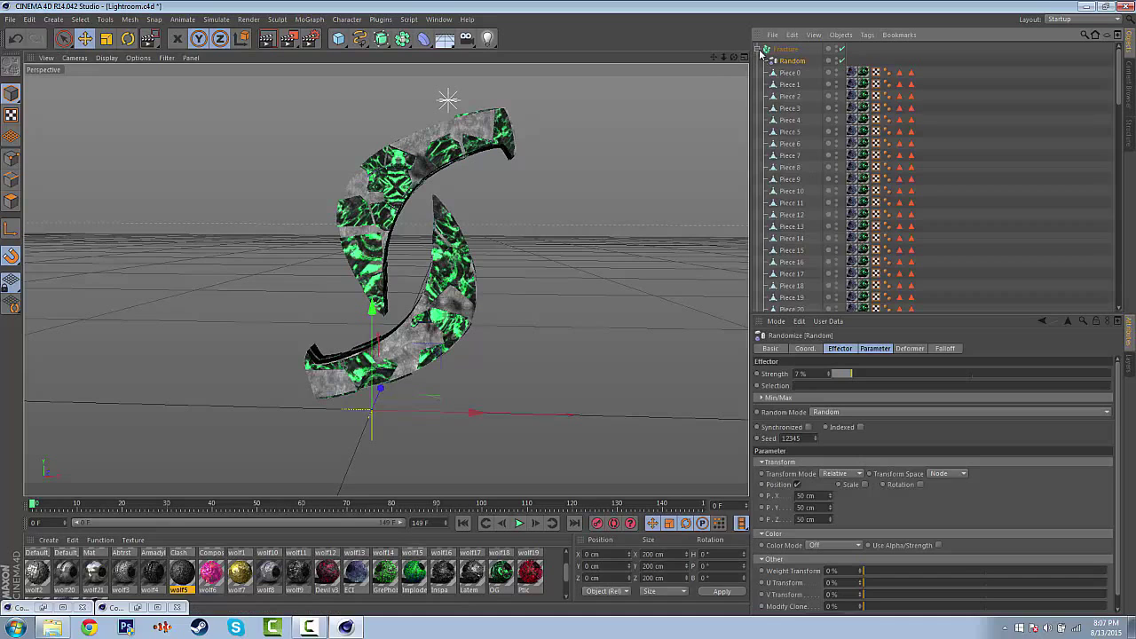
{"action": "left_click", "coordinate": [759, 49]}
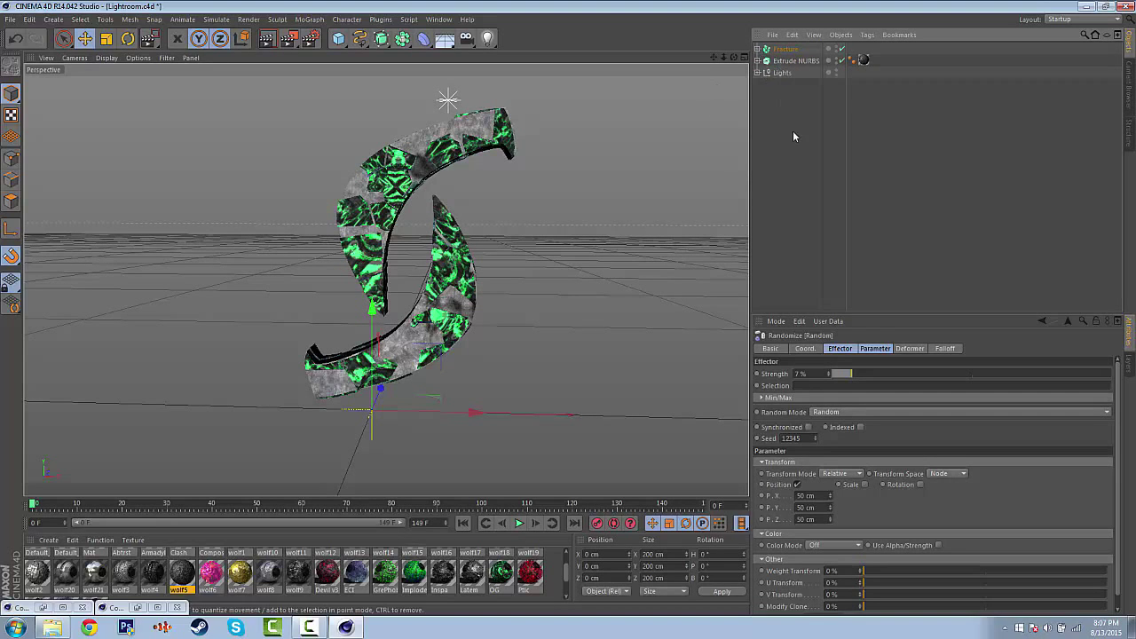
{"action": "left_click", "coordinate": [770, 111]}
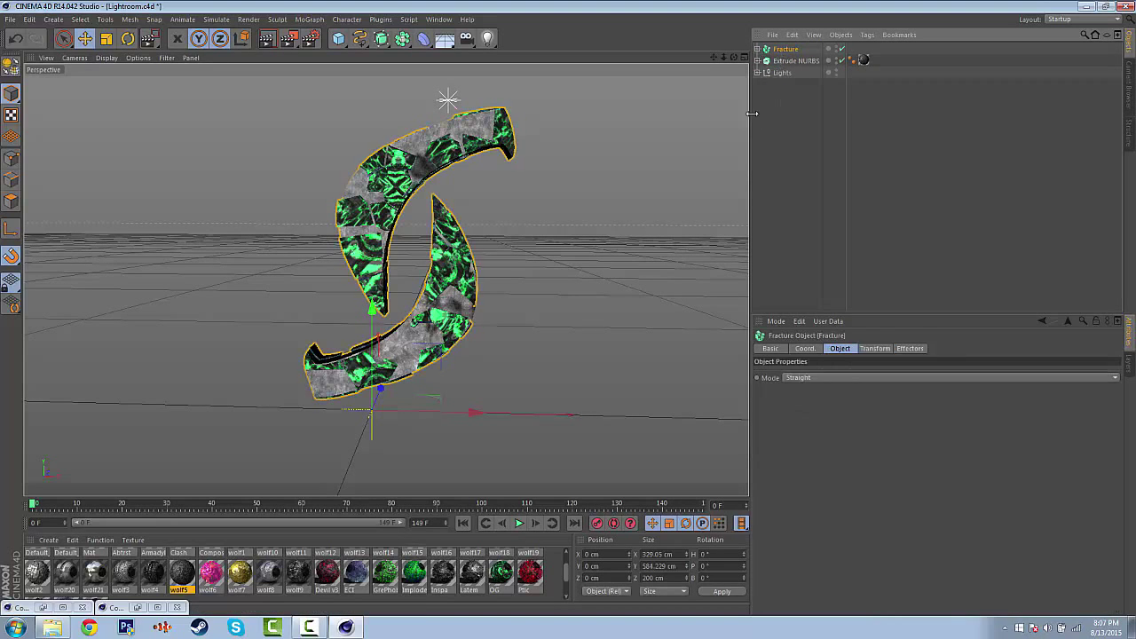
Step: Rename the Extrude NURBS object to Sabre Logo and the Fracture object to Pieces
{"action": "double_click", "coordinate": [775, 60]}
{"action": "type", "text": "Sl"}
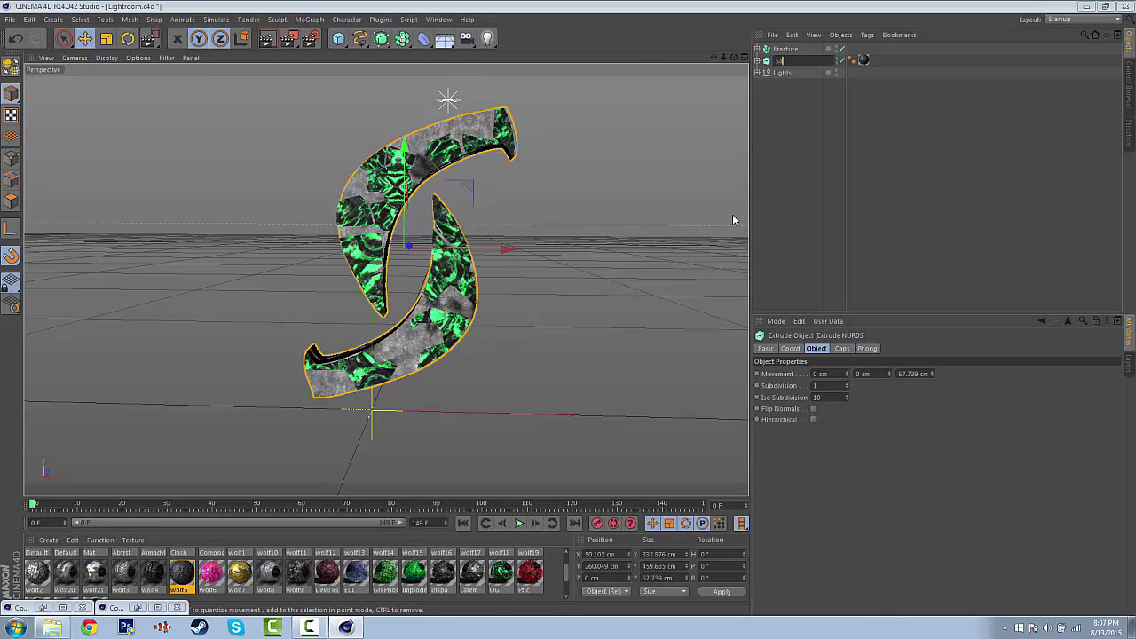
{"action": "type", "text": "abre Logo"}
{"action": "left_click", "coordinate": [785, 48]}
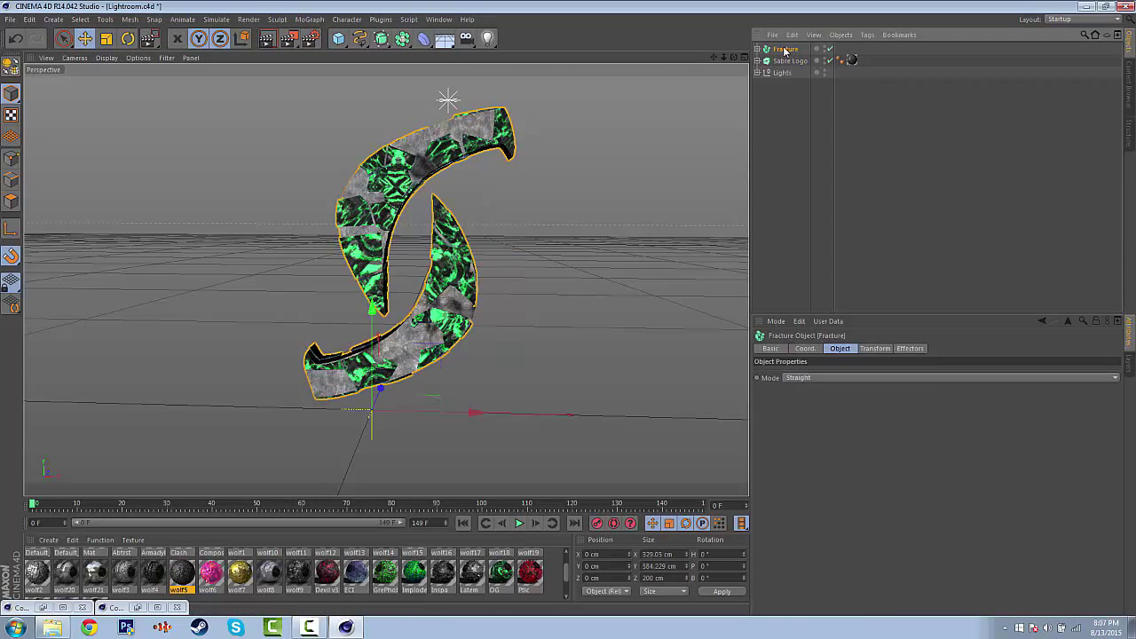
{"action": "double_click", "coordinate": [785, 50]}
{"action": "type", "text": "Pieces"}
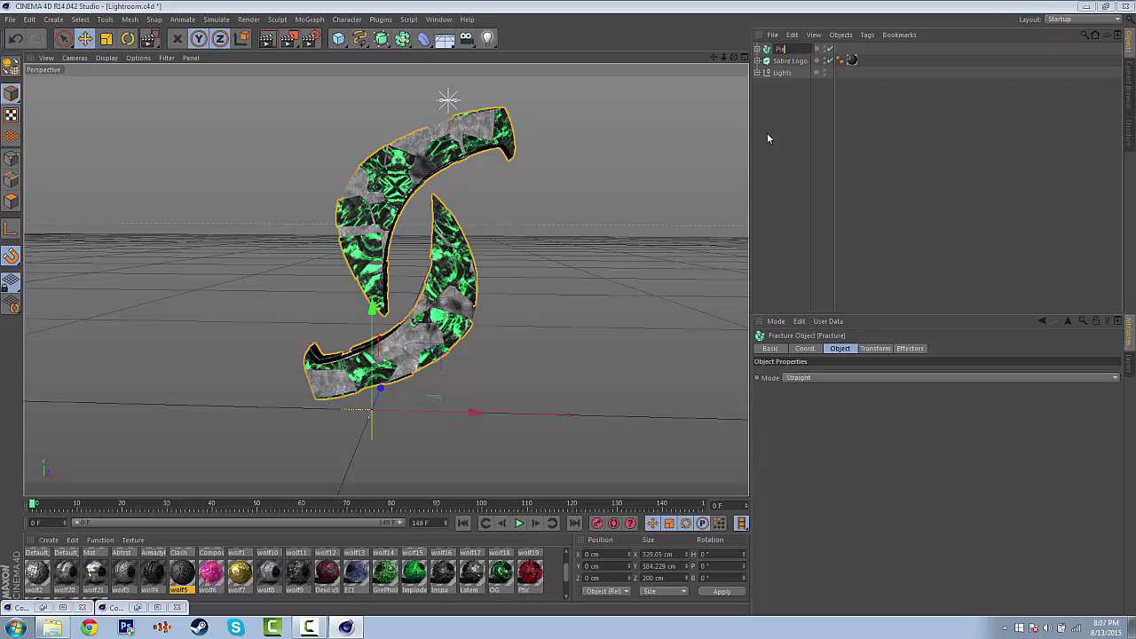
{"action": "key", "text": "Return"}
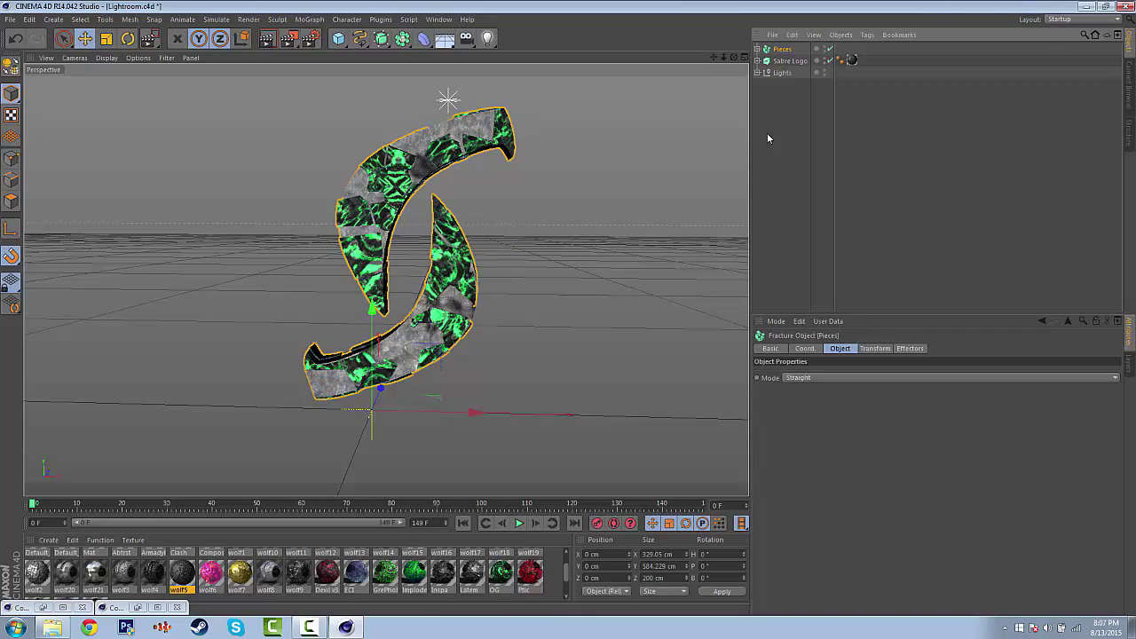
{"action": "left_click", "coordinate": [559, 194]}
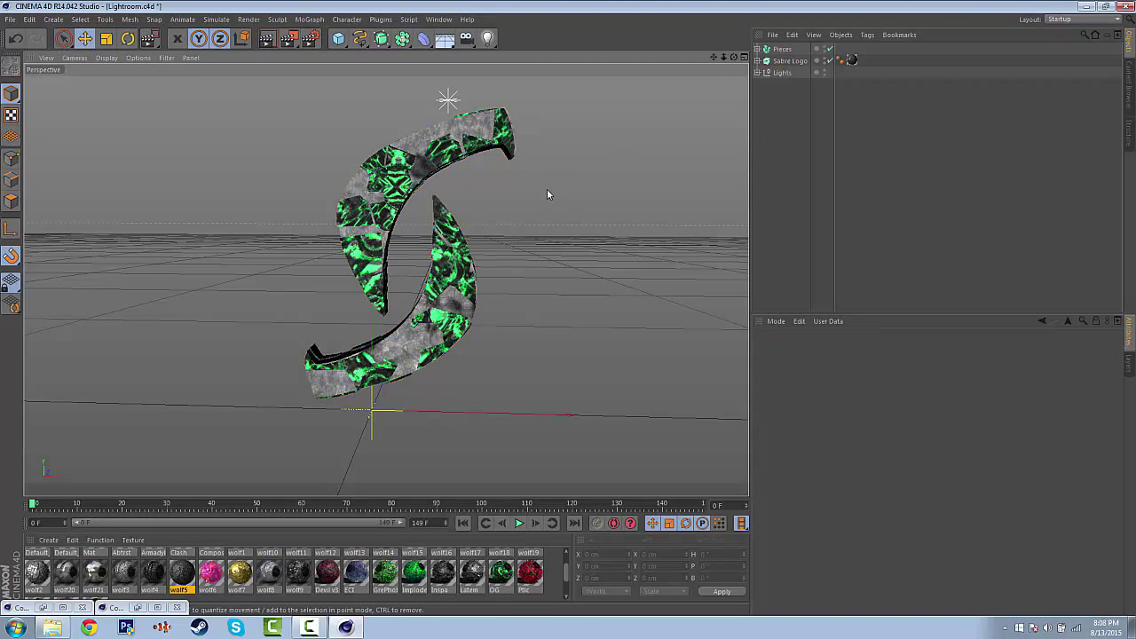
Step: Add an Umami spline object from the plugins and raise it to about Y 297 cm
{"action": "left_click", "coordinate": [568, 270]}
{"action": "left_click", "coordinate": [382, 19]}
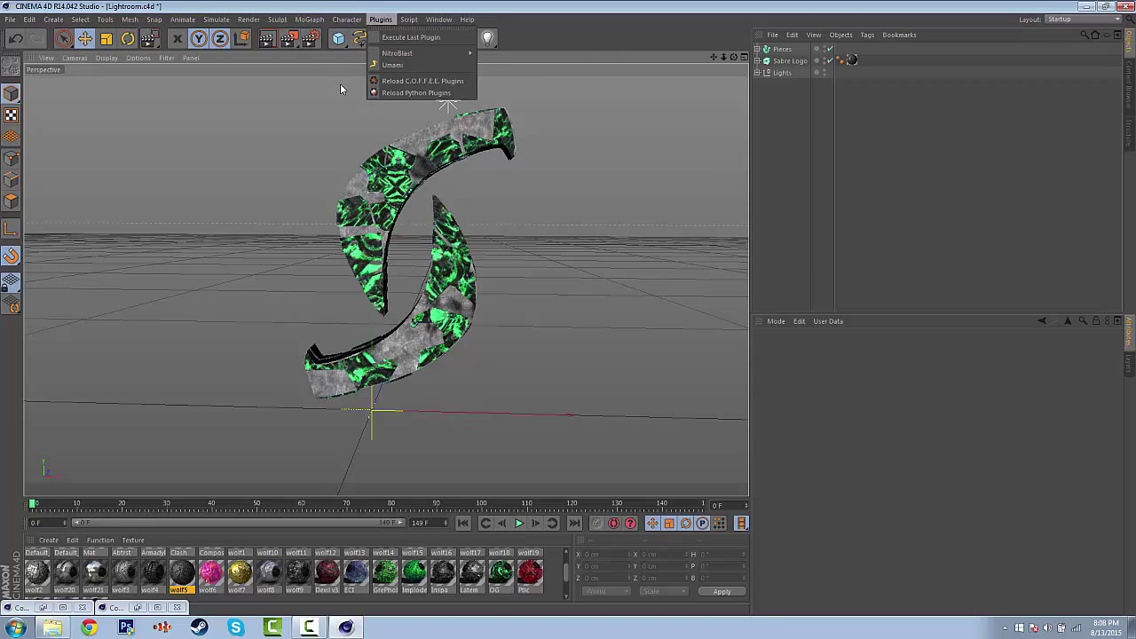
{"action": "left_click", "coordinate": [396, 67]}
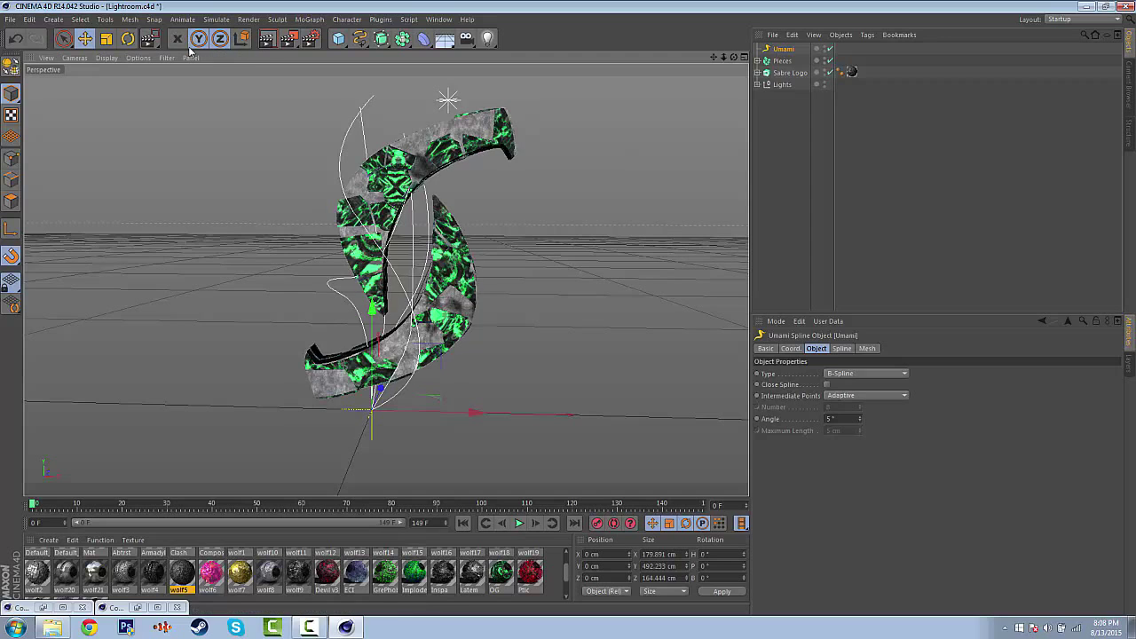
{"action": "left_click", "coordinate": [106, 38]}
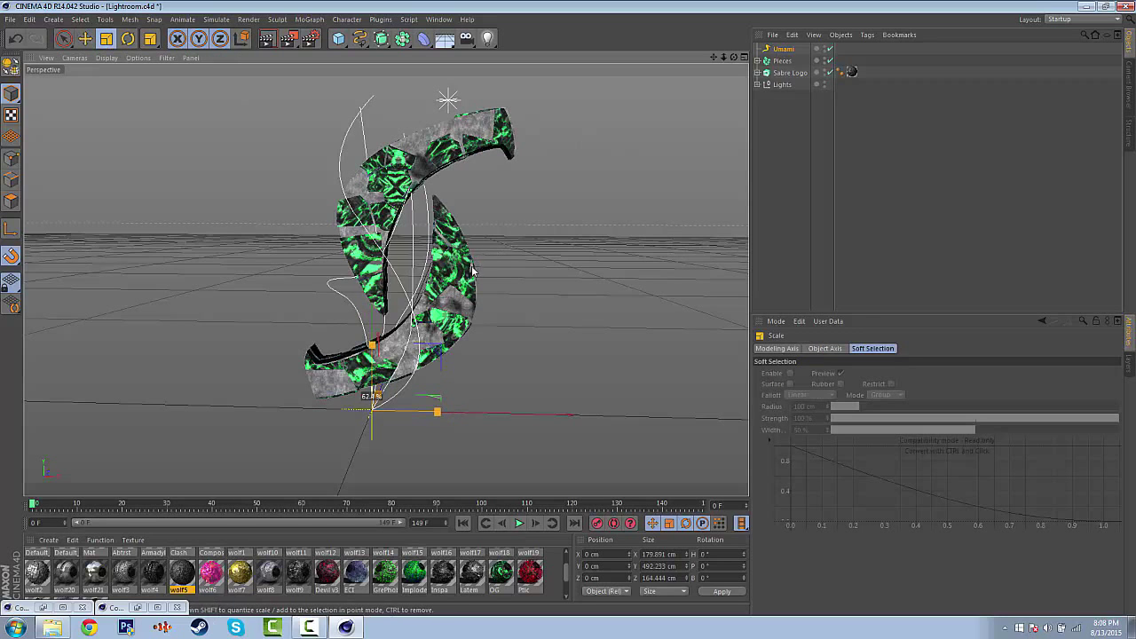
{"action": "key", "text": "e"}
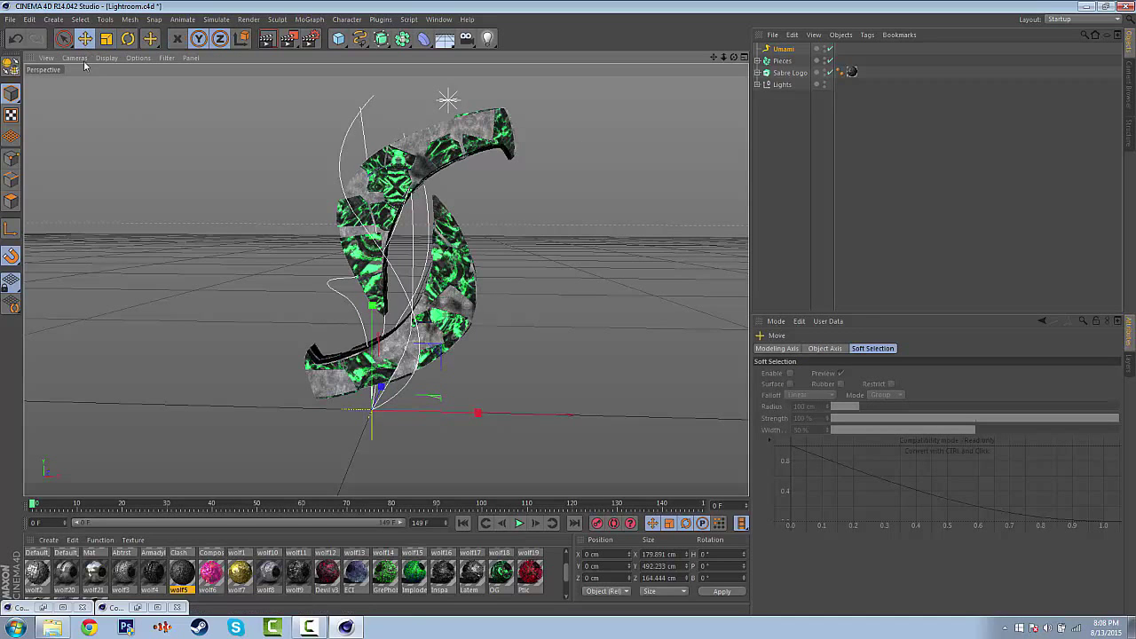
{"action": "left_click_drag", "start_coordinate": [374, 327], "coordinate": [369, 163]}
Step: Rotate the Umami spline to a bank of about −96° and shift it to about X −3 cm, Y 327 cm
{"action": "key", "text": "r"}
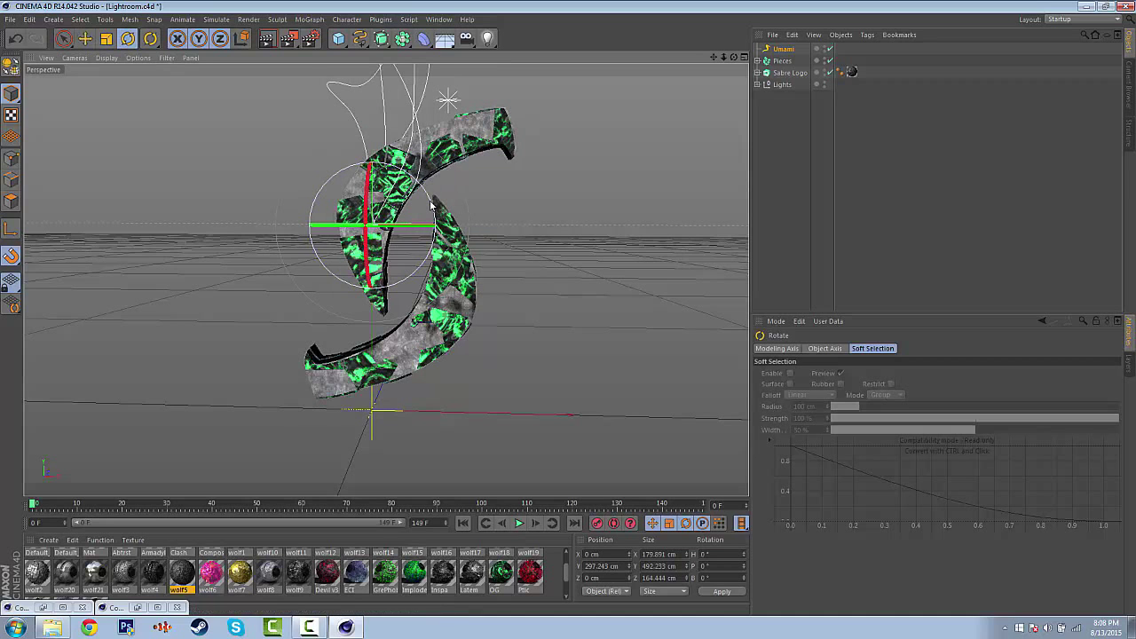
{"action": "left_click_drag", "start_coordinate": [432, 206], "coordinate": [341, 167]}
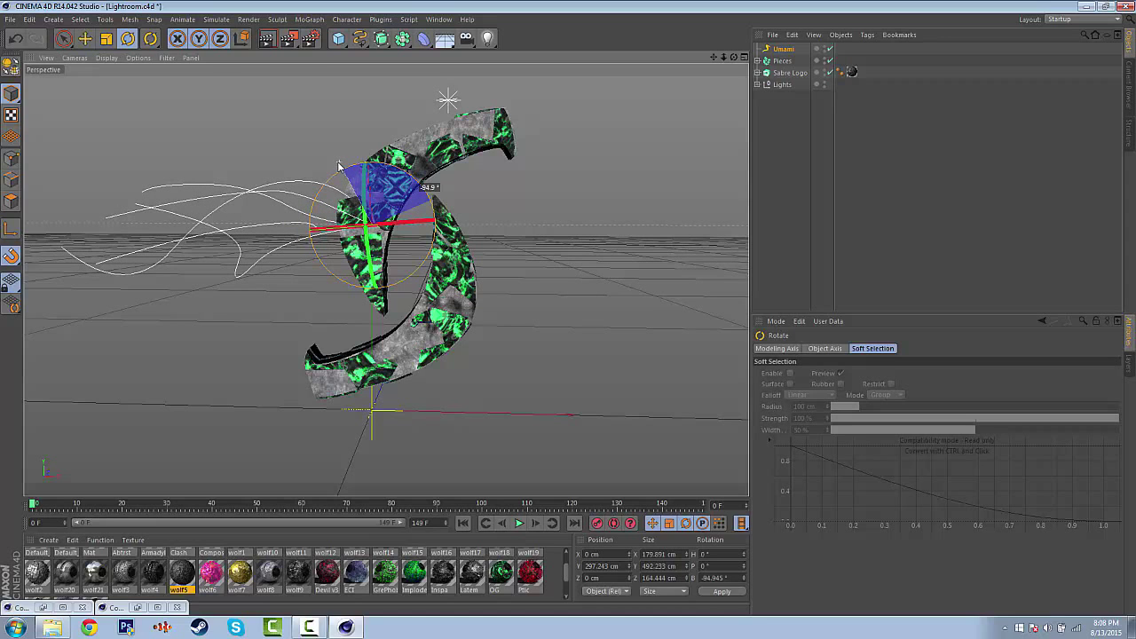
{"action": "left_click_drag", "start_coordinate": [339, 166], "coordinate": [339, 166]}
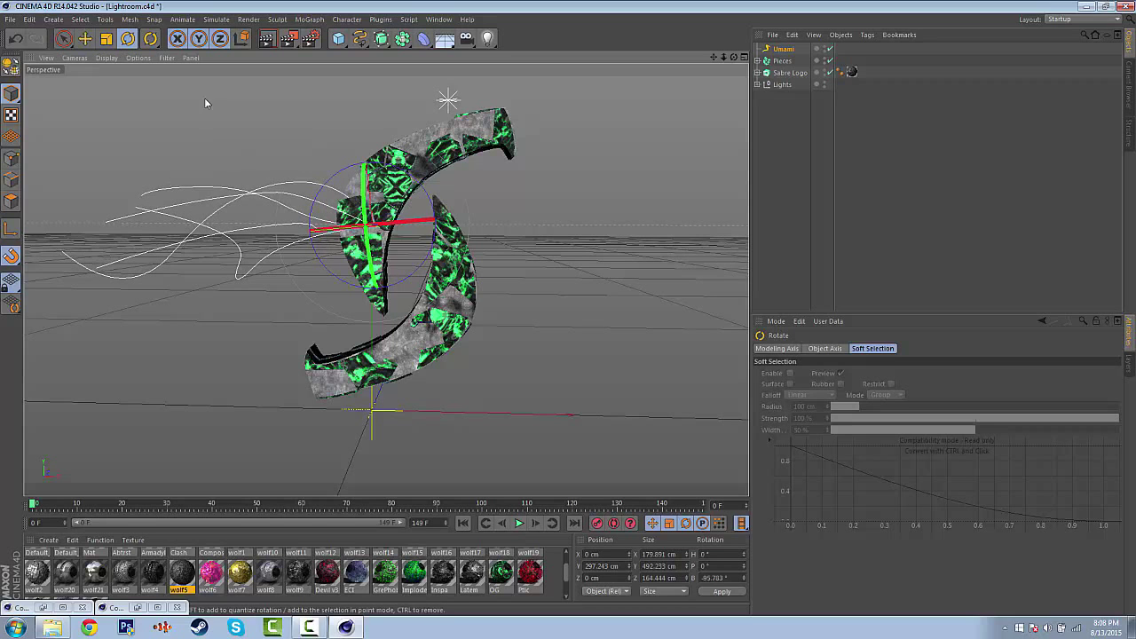
{"action": "left_click", "coordinate": [86, 38]}
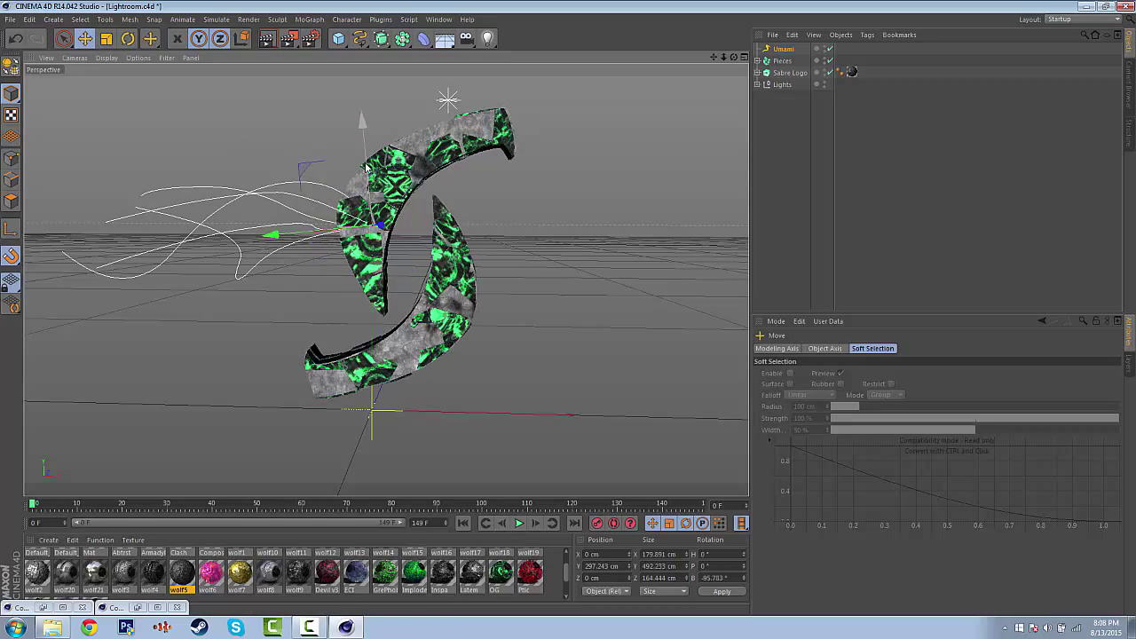
{"action": "left_click_drag", "start_coordinate": [367, 166], "coordinate": [365, 149]}
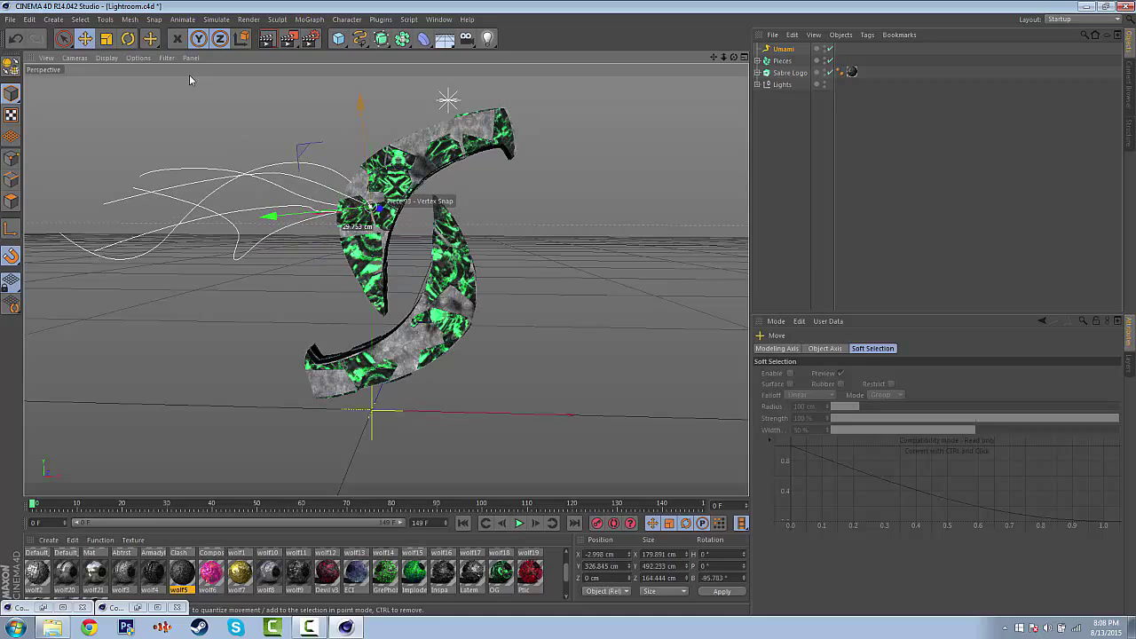
{"action": "left_click", "coordinate": [106, 38]}
{"action": "left_click_drag", "start_coordinate": [189, 107], "coordinate": [190, 108]}
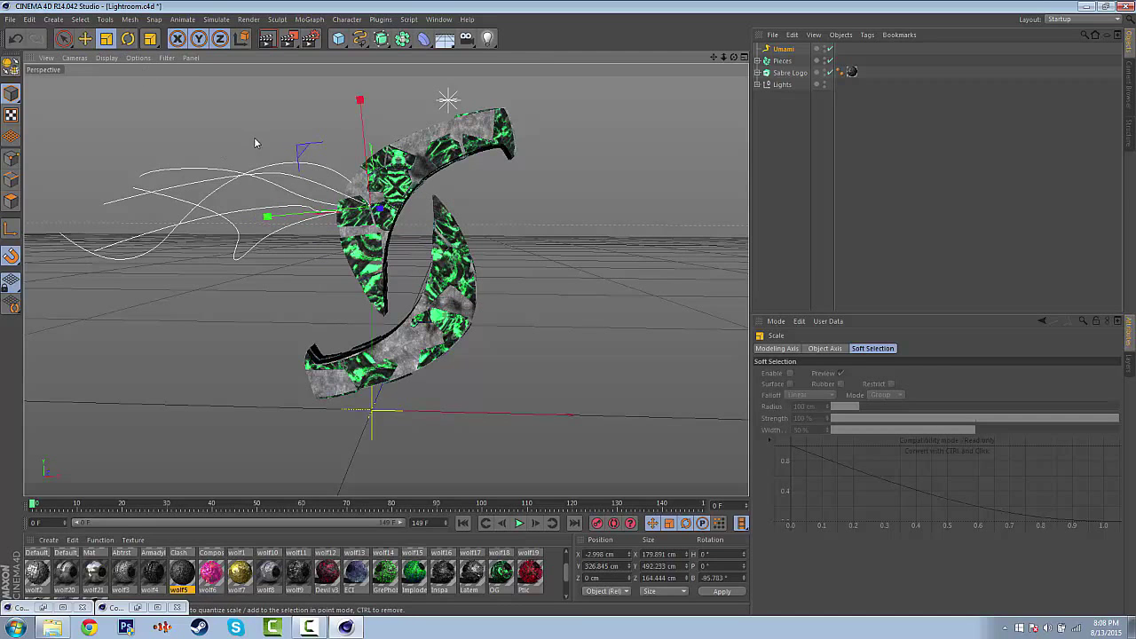
{"action": "left_click", "coordinate": [85, 39]}
{"action": "left_click", "coordinate": [789, 50]}
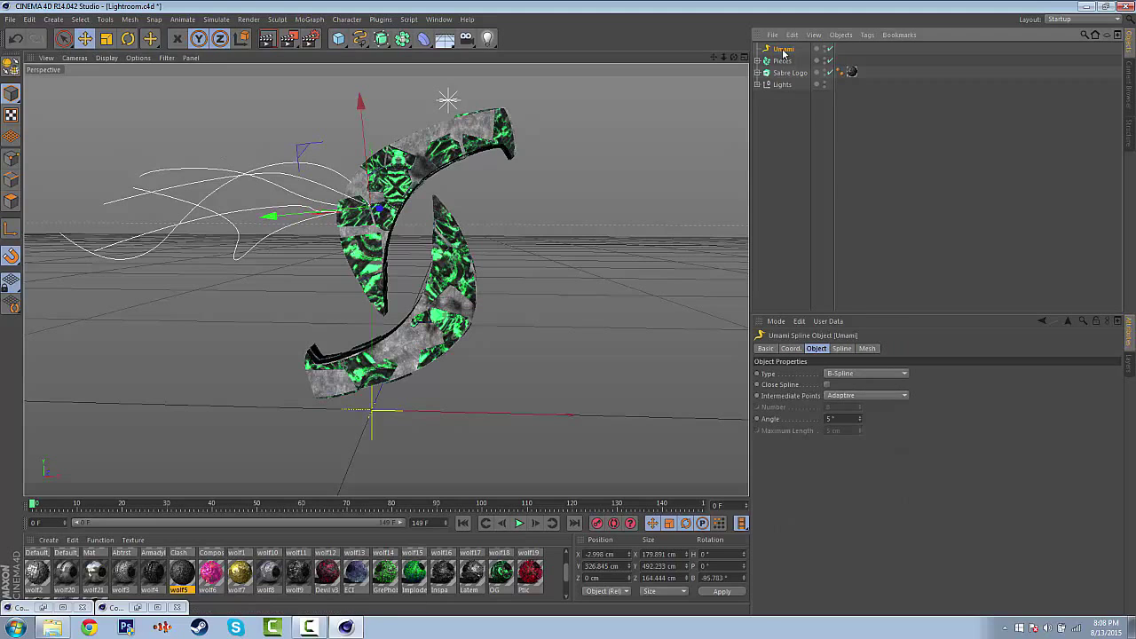
Step: Examine the Umami spline's Object, Spline and Mesh properties
{"action": "left_click", "coordinate": [846, 418]}
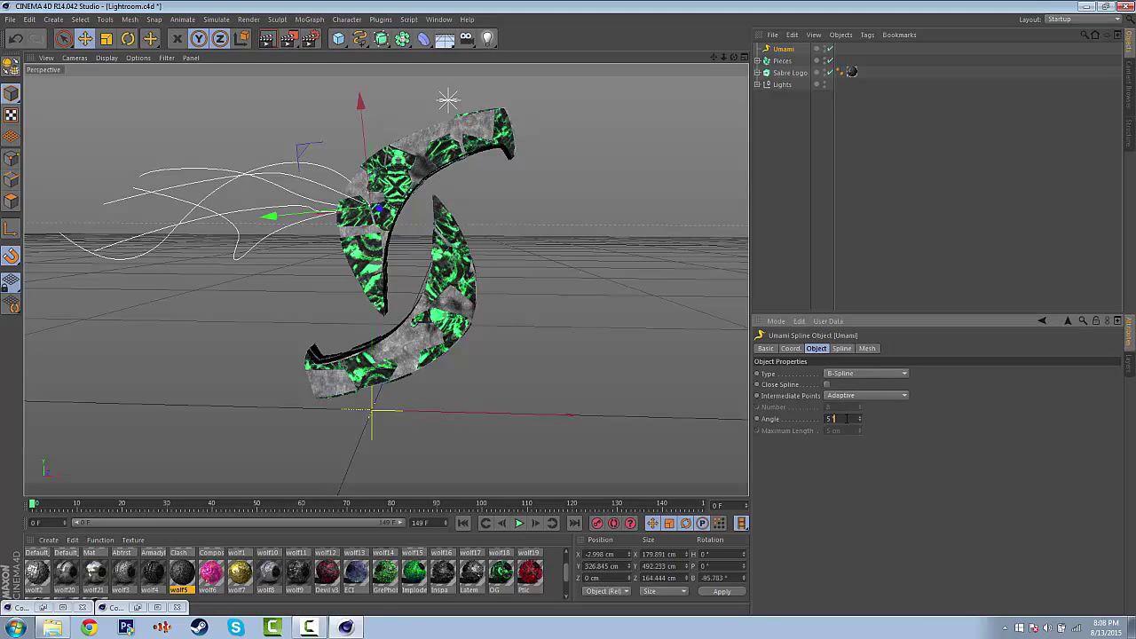
{"action": "left_click", "coordinate": [841, 349]}
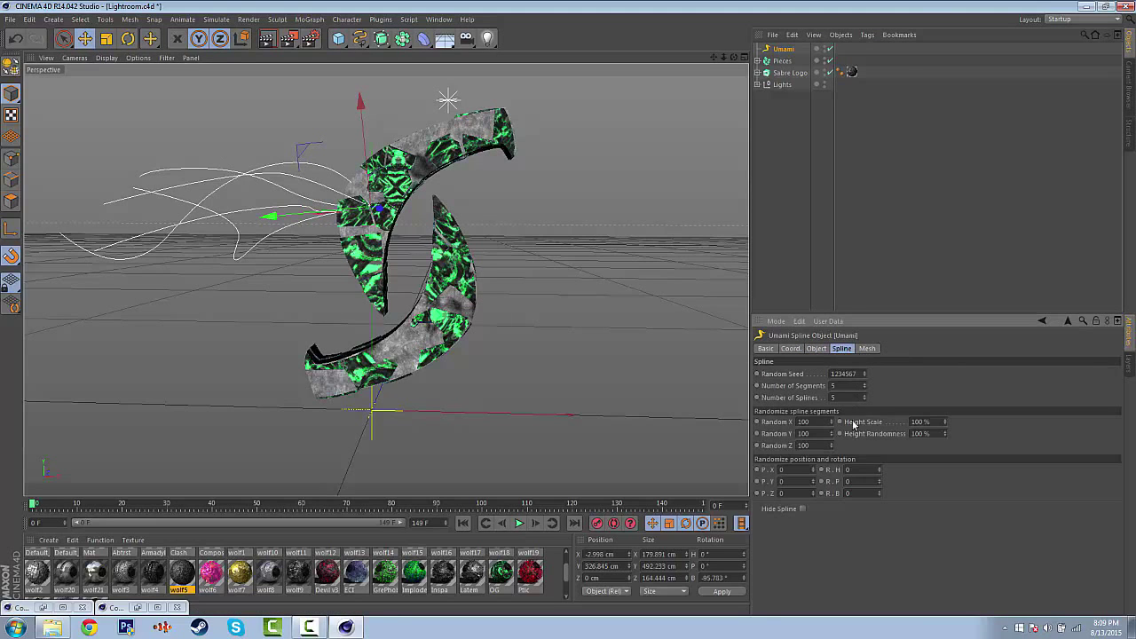
{"action": "left_click", "coordinate": [867, 349]}
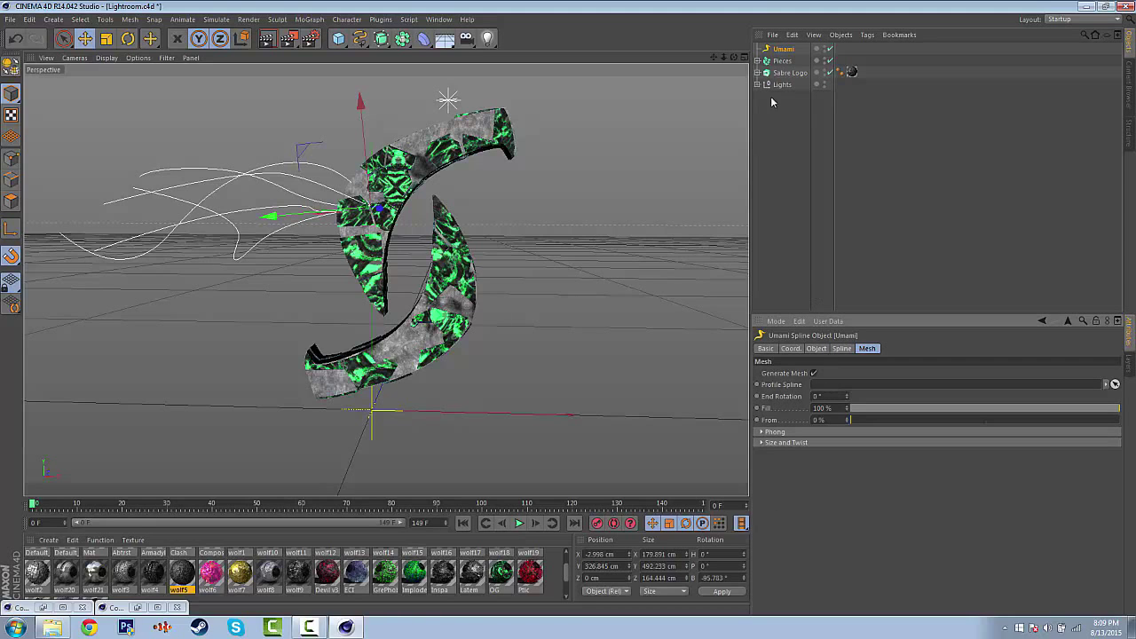
{"action": "mouse_move", "coordinate": [359, 39]}
{"action": "left_mouse_down"}
{"action": "mouse_move", "coordinate": [479, 108]}
{"action": "mouse_move", "coordinate": [471, 100]}
{"action": "mouse_move", "coordinate": [497, 144]}
{"action": "mouse_move", "coordinate": [530, 98]}
{"action": "left_mouse_up"}
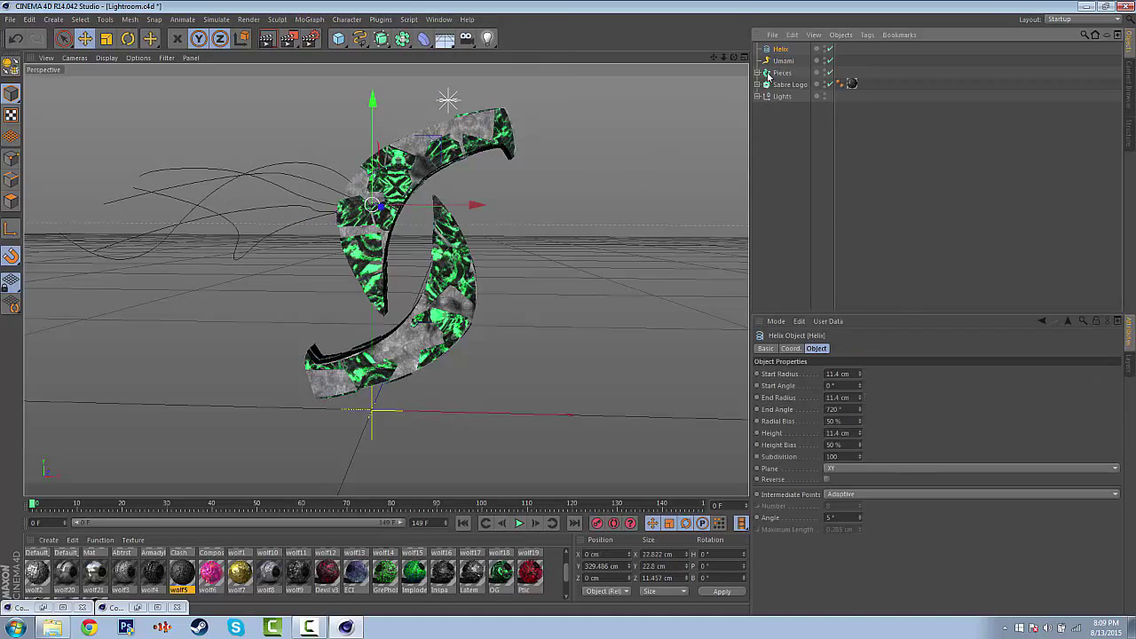
{"action": "key", "text": "Delete"}
{"action": "left_click_drag", "start_coordinate": [360, 39], "coordinate": [476, 118]}
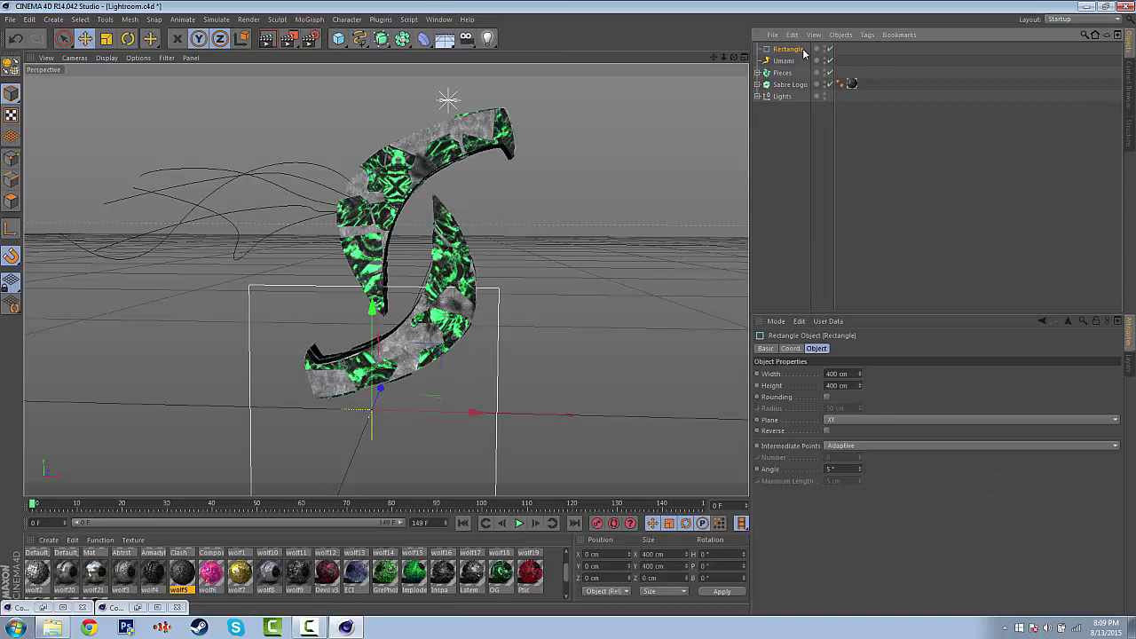
{"action": "key", "text": "Delete"}
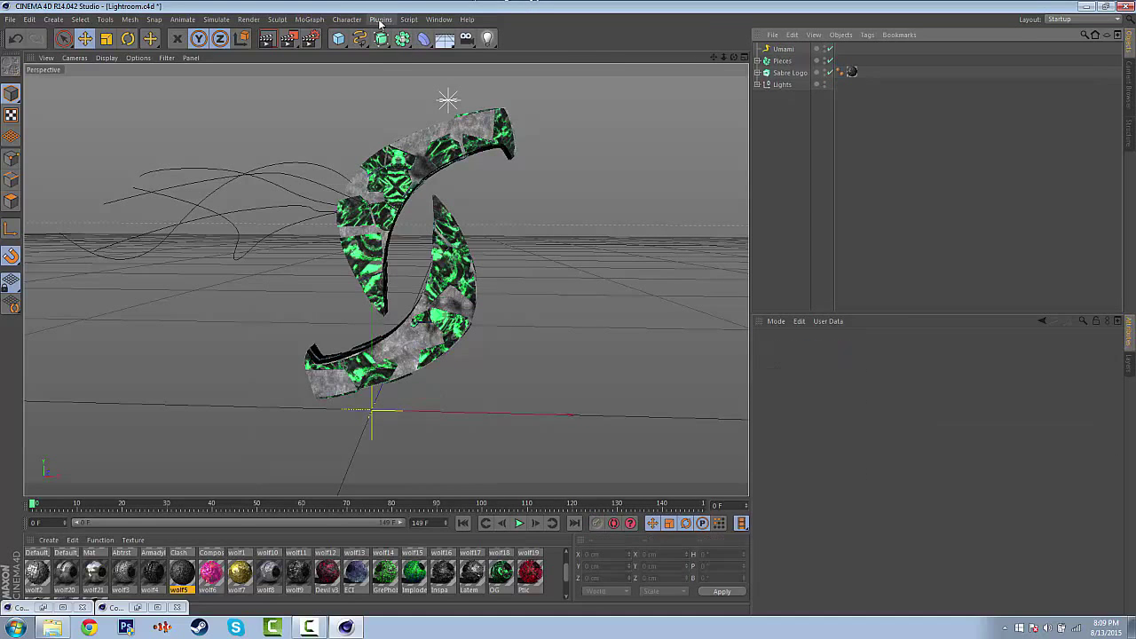
Step: Add a Circle spline and a Cogwheel spline and select both of them
{"action": "left_click", "coordinate": [380, 18]}
{"action": "left_click", "coordinate": [279, 112]}
{"action": "left_click_drag", "start_coordinate": [359, 39], "coordinate": [446, 162]}
{"action": "left_click", "coordinate": [781, 60], "text": "ctrl"}
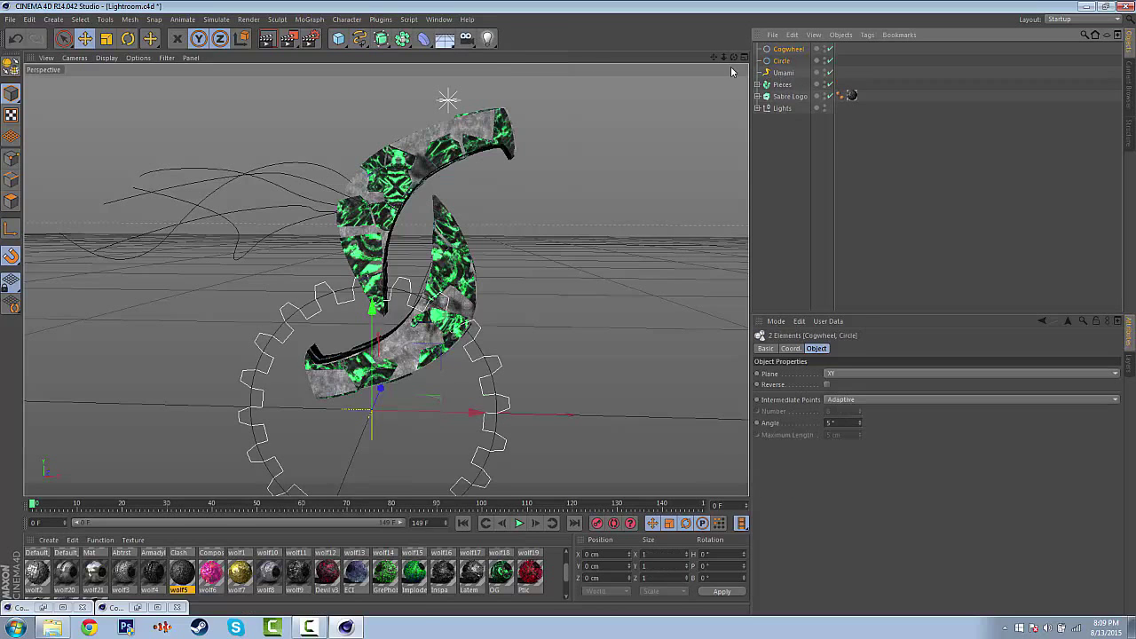
Step: Scale the cogwheel and circle down together to a cogwheel about 29 cm wide and raise them to about Y 327 cm
{"action": "key", "text": "t"}
{"action": "left_click_drag", "start_coordinate": [614, 148], "coordinate": [365, 453]}
{"action": "key", "text": "e"}
{"action": "key", "text": "x"}
{"action": "left_click_drag", "start_coordinate": [366, 321], "coordinate": [382, 114]}
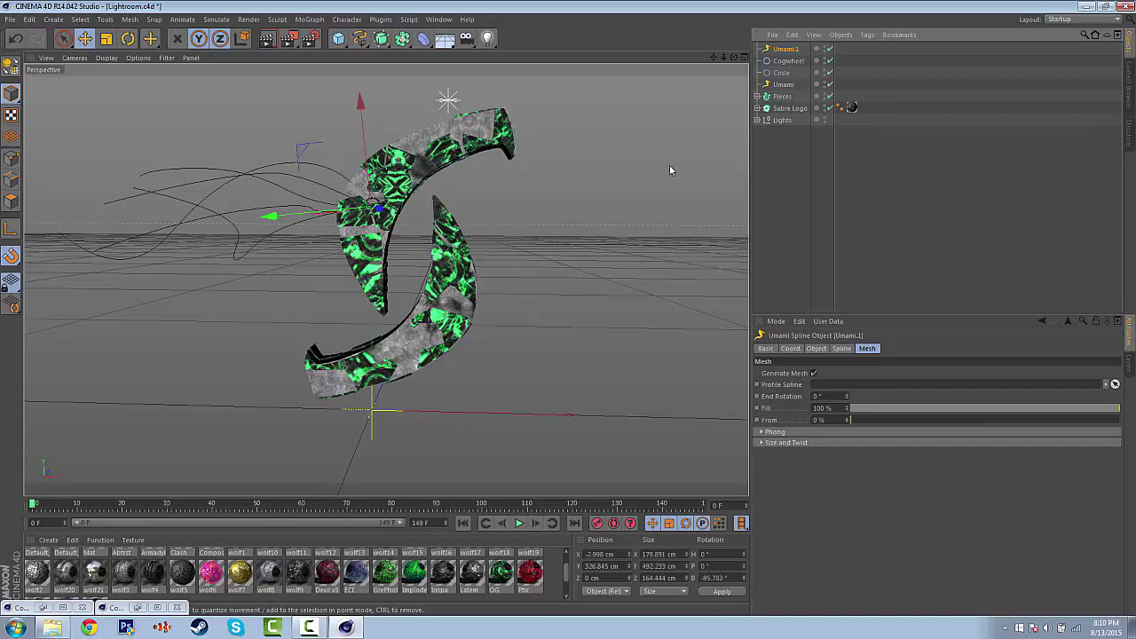
Step: Move the duplicate Umami spline directly above the original Umami in the object hierarchy
{"action": "left_click", "coordinate": [783, 84]}
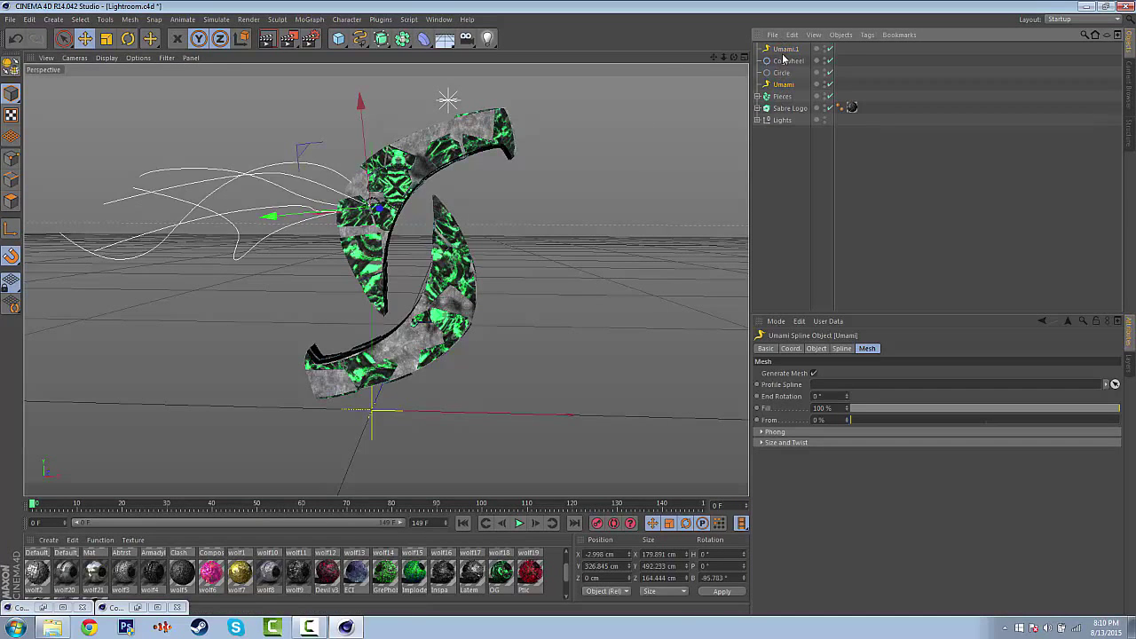
{"action": "left_click", "coordinate": [785, 52]}
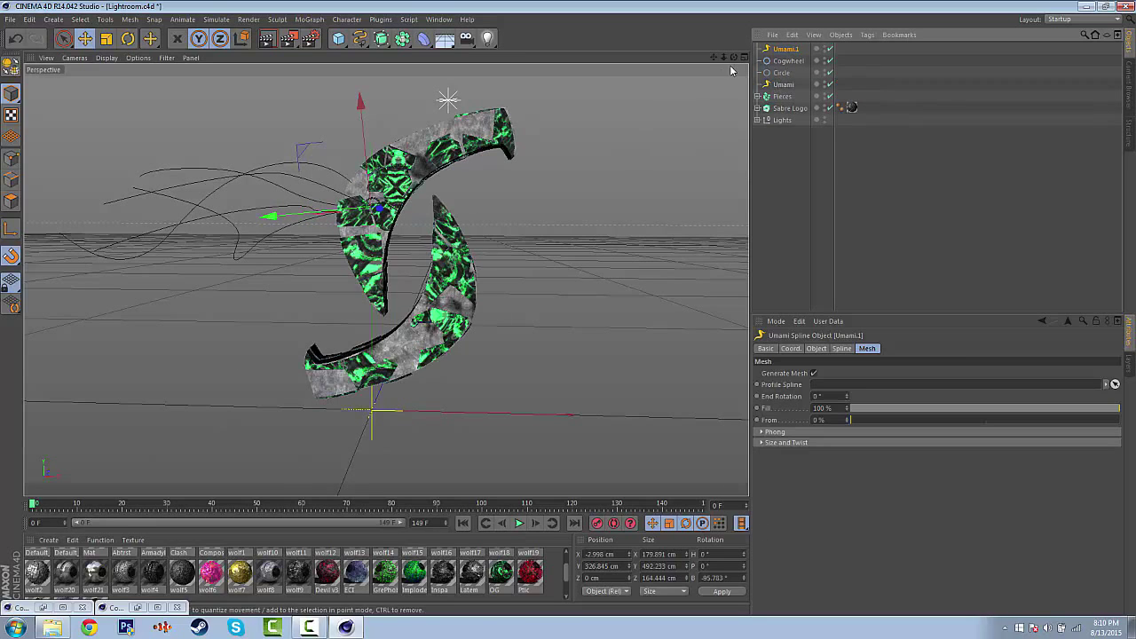
{"action": "left_click_drag", "start_coordinate": [783, 53], "coordinate": [789, 67]}
{"action": "left_click", "coordinate": [786, 51]}
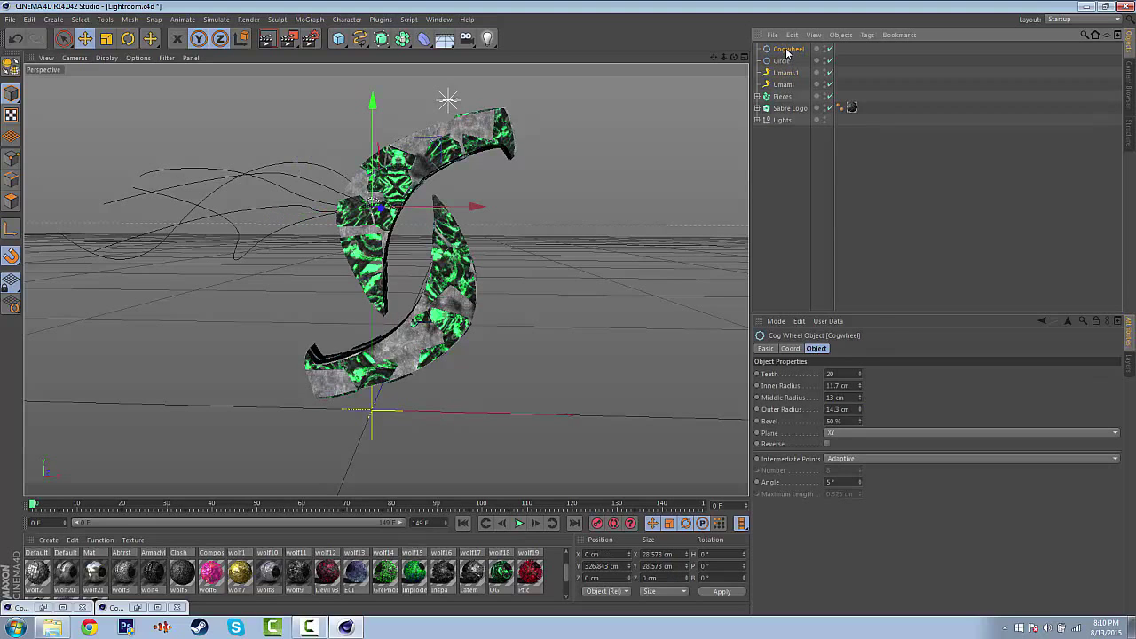
Step: Assign Circle as the profile spline of Umami.1 and Cogwheel as the profile spline of Umami
{"action": "left_click", "coordinate": [785, 73]}
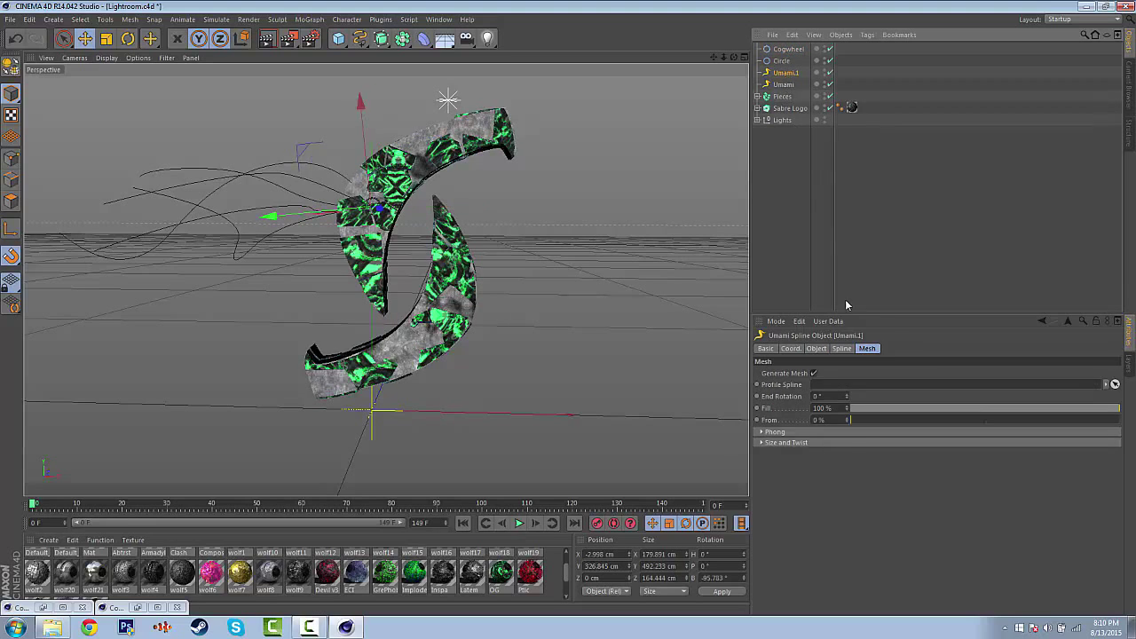
{"action": "left_click_drag", "start_coordinate": [781, 61], "coordinate": [863, 387]}
{"action": "left_click", "coordinate": [782, 85]}
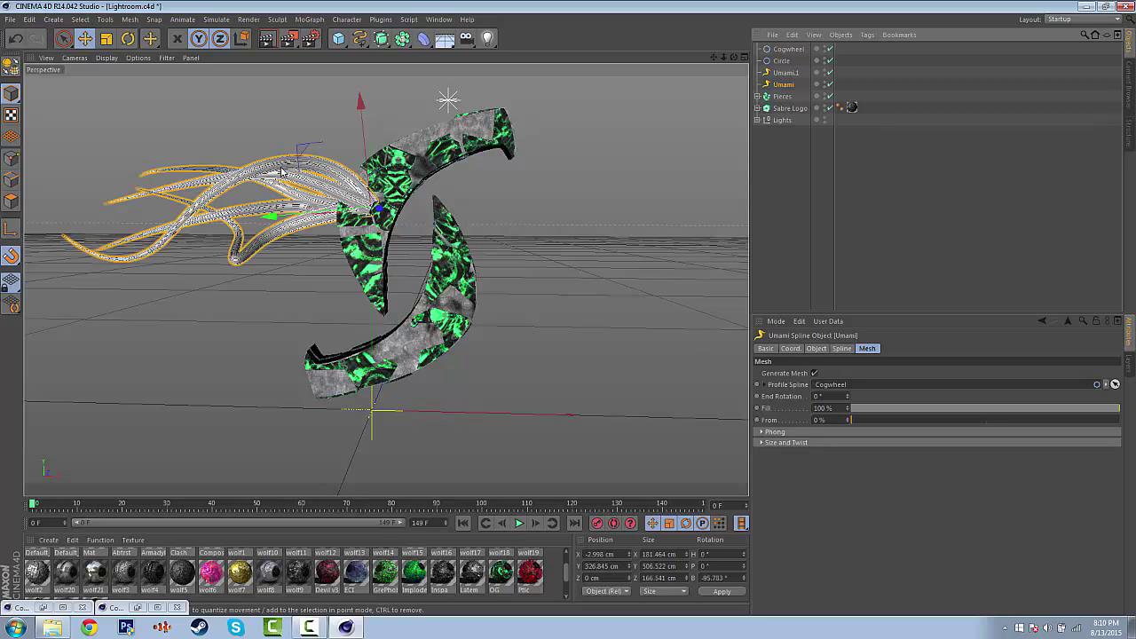
Step: Preview the Umami strands in an interactive render region and close the region
{"action": "left_click", "coordinate": [272, 118]}
{"action": "left_click_drag", "start_coordinate": [294, 40], "coordinate": [329, 55]}
{"action": "left_click_drag", "start_coordinate": [149, 96], "coordinate": [315, 292]}
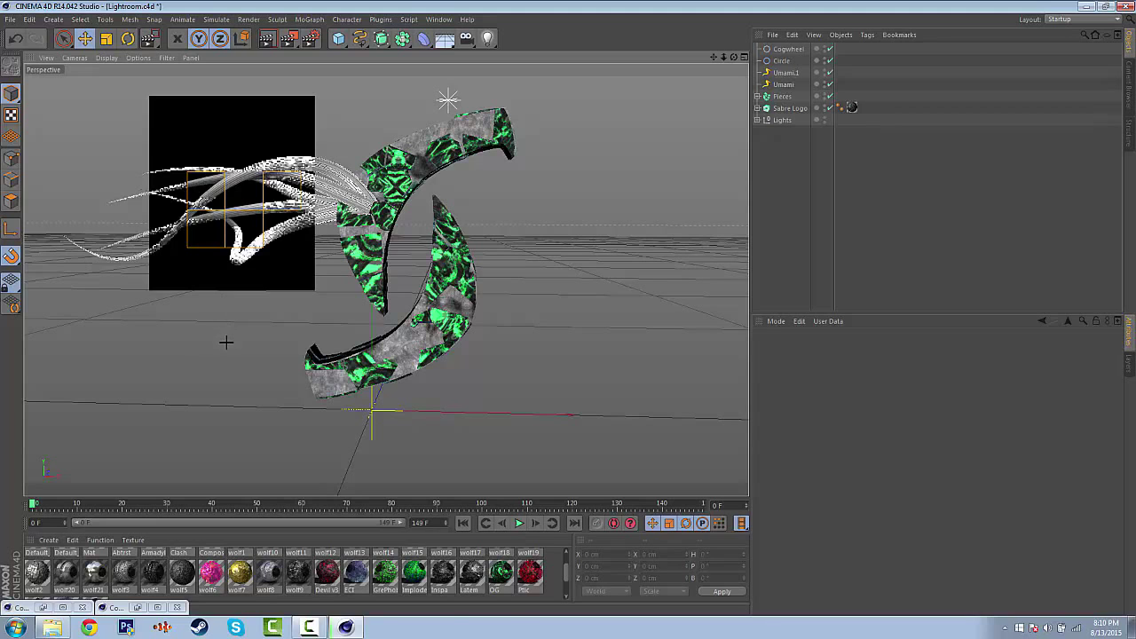
{"action": "left_click", "coordinate": [237, 241]}
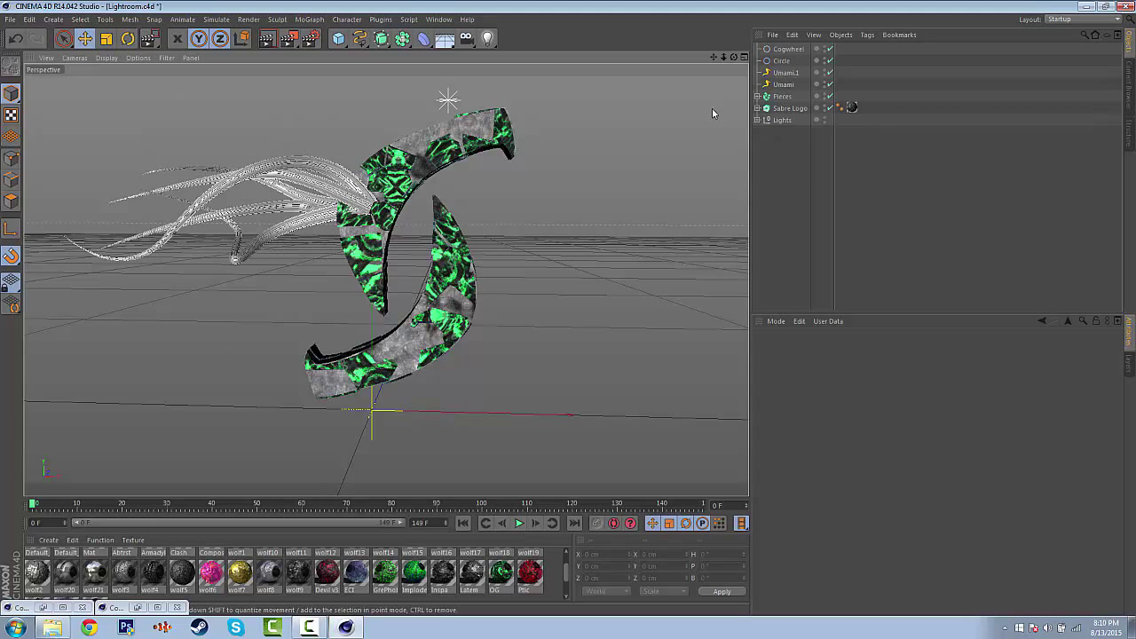
Step: Apply the green OG material to both Umami.1 and Umami
{"action": "left_click", "coordinate": [786, 74]}
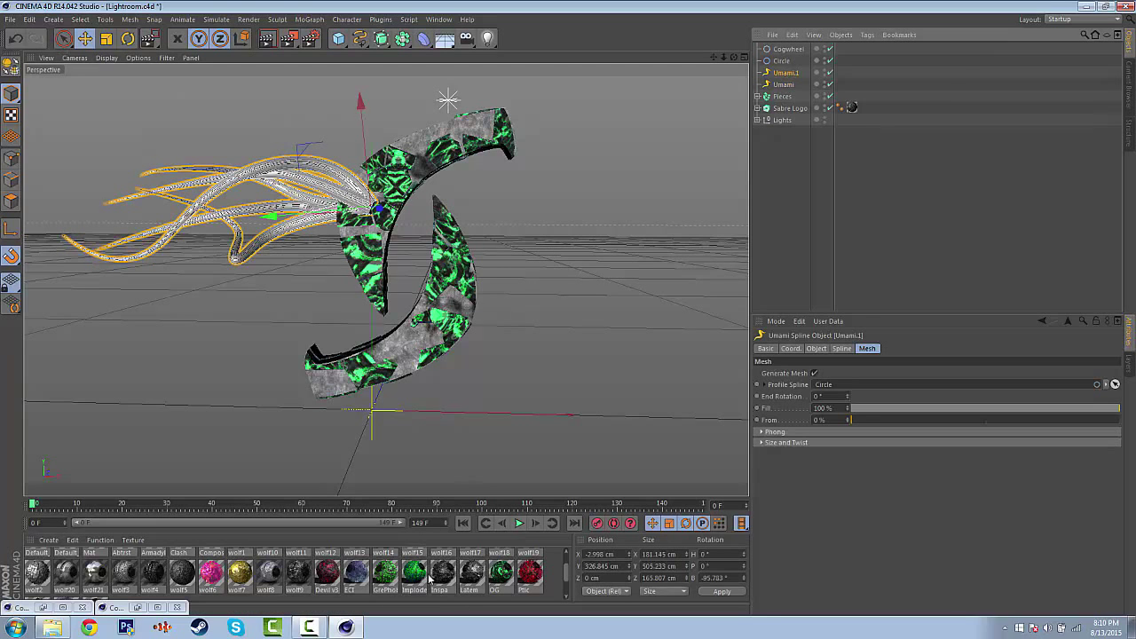
{"action": "left_click", "coordinate": [503, 574]}
{"action": "left_click_drag", "start_coordinate": [633, 454], "coordinate": [788, 73]}
{"action": "left_click_drag", "start_coordinate": [568, 494], "coordinate": [840, 89]}
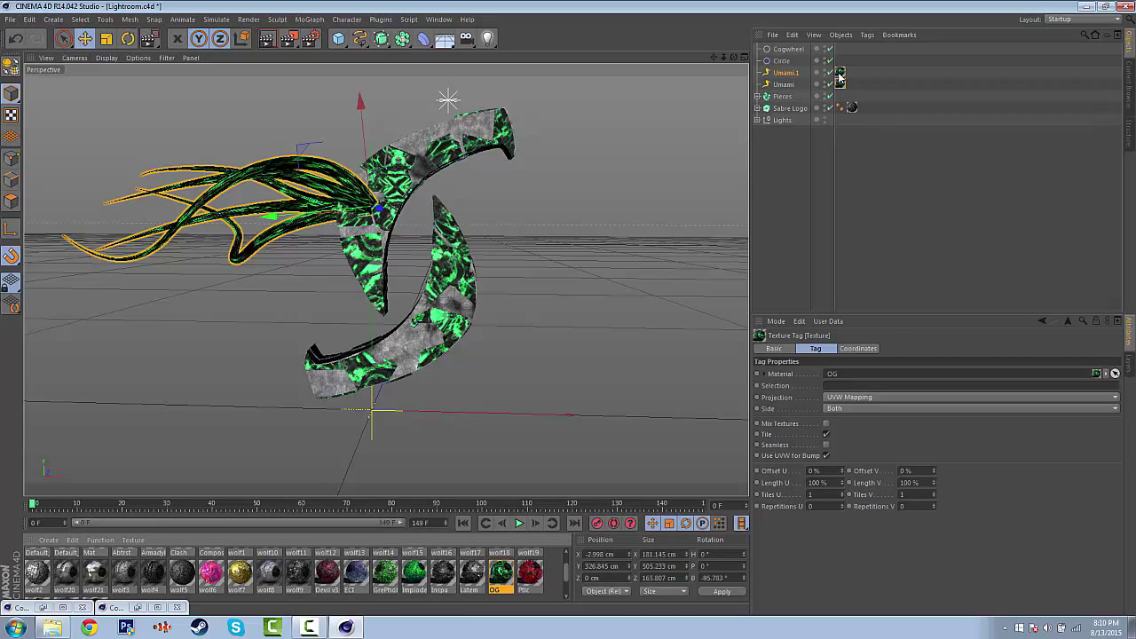
Step: Set the projection of both Umami texture tags to Cubic and preview the strands in an interactive render region
{"action": "left_click", "coordinate": [839, 75], "text": "ctrl"}
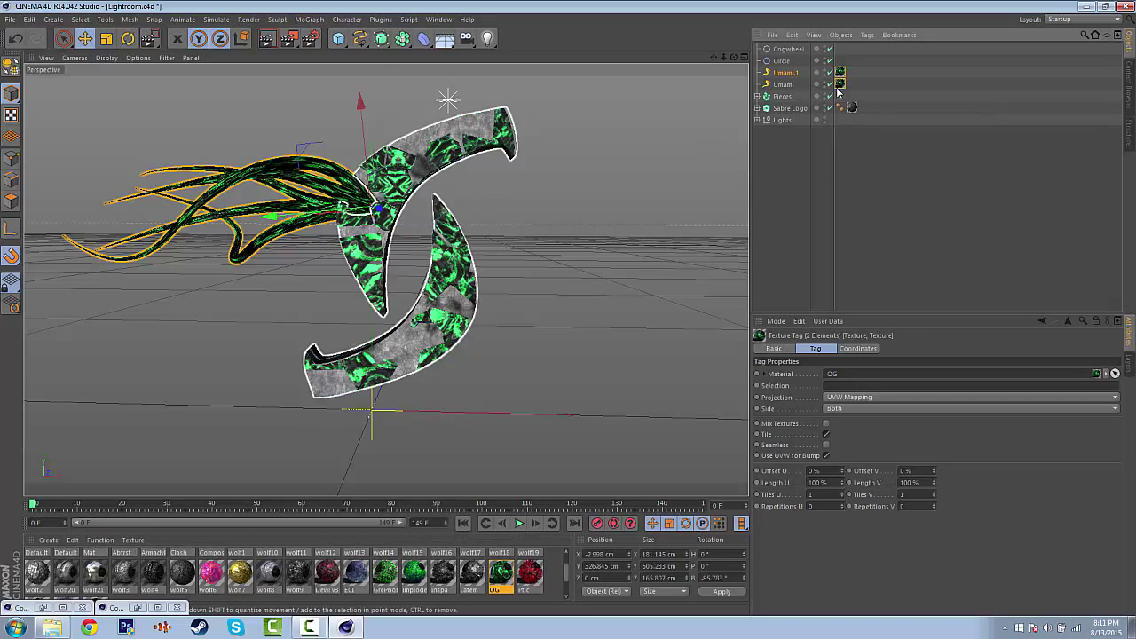
{"action": "left_click", "coordinate": [840, 397]}
{"action": "left_click", "coordinate": [848, 445]}
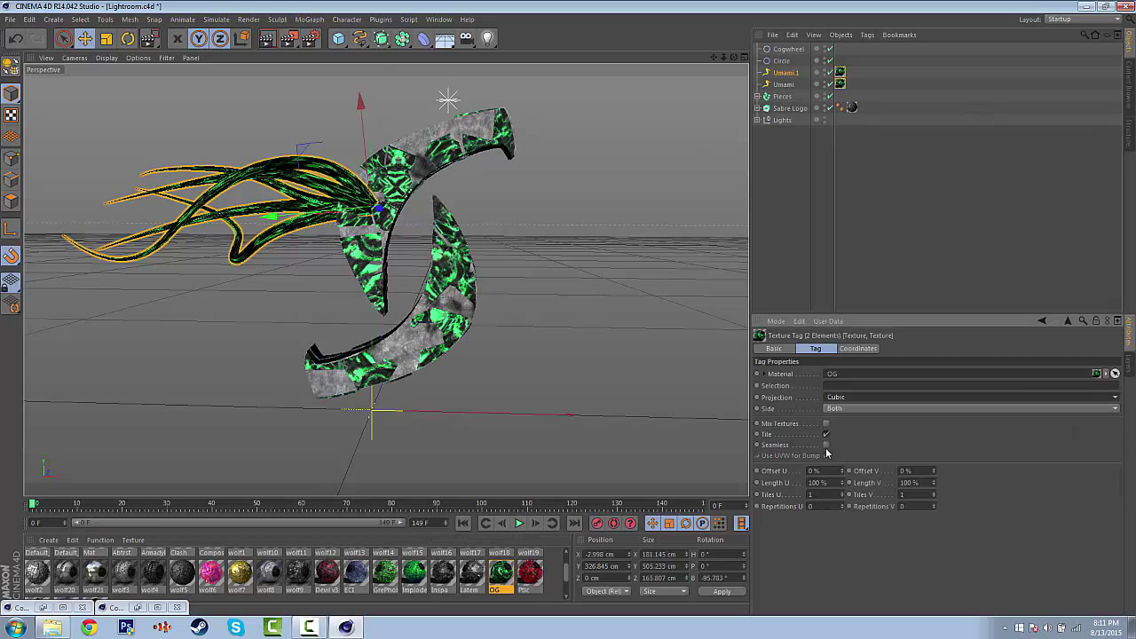
{"action": "left_click", "coordinate": [615, 279]}
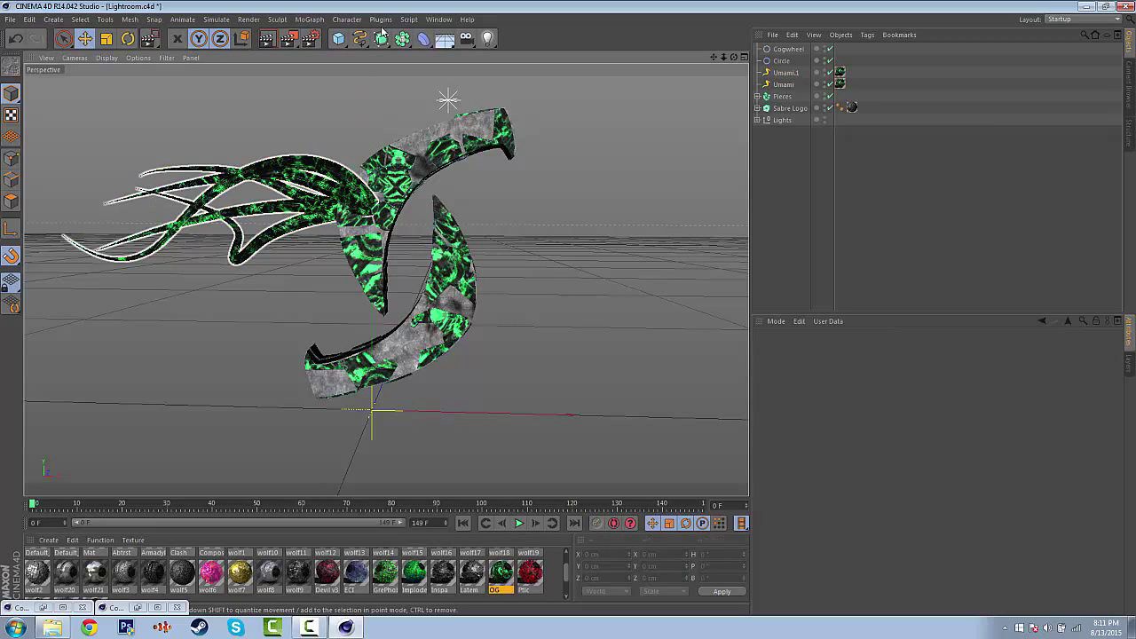
{"action": "key", "text": "alt+r"}
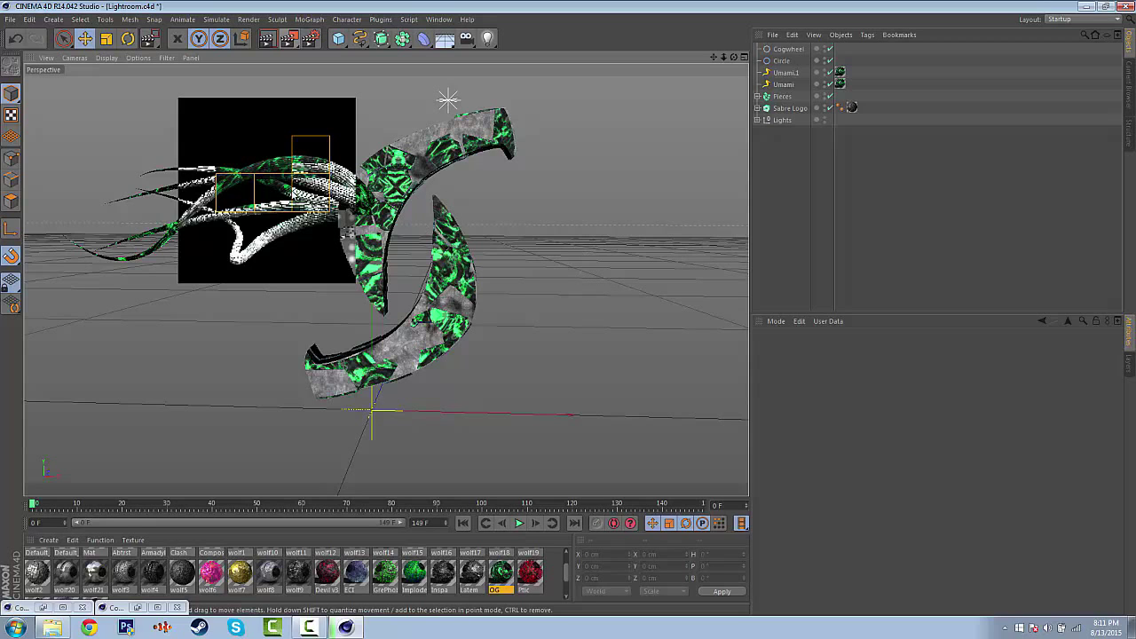
{"action": "key", "text": "ctrl+r"}
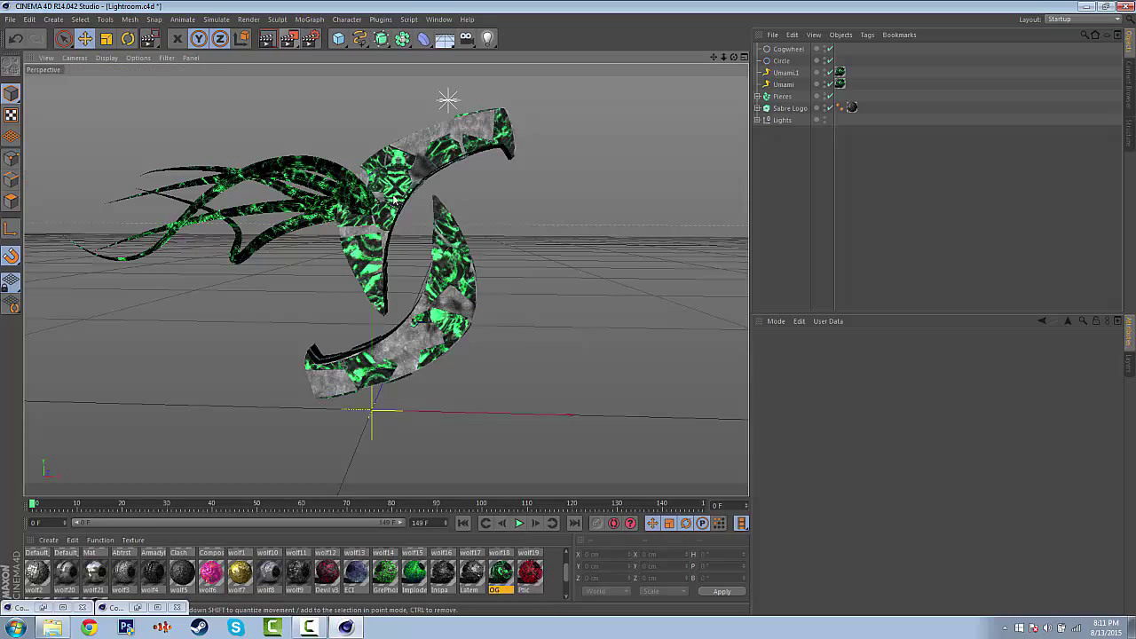
Step: Move both Umami splines together to about Z 28 cm so they start inside the logo's thickness
{"action": "left_click", "coordinate": [785, 72]}
{"action": "left_click", "coordinate": [784, 84], "text": "ctrl"}
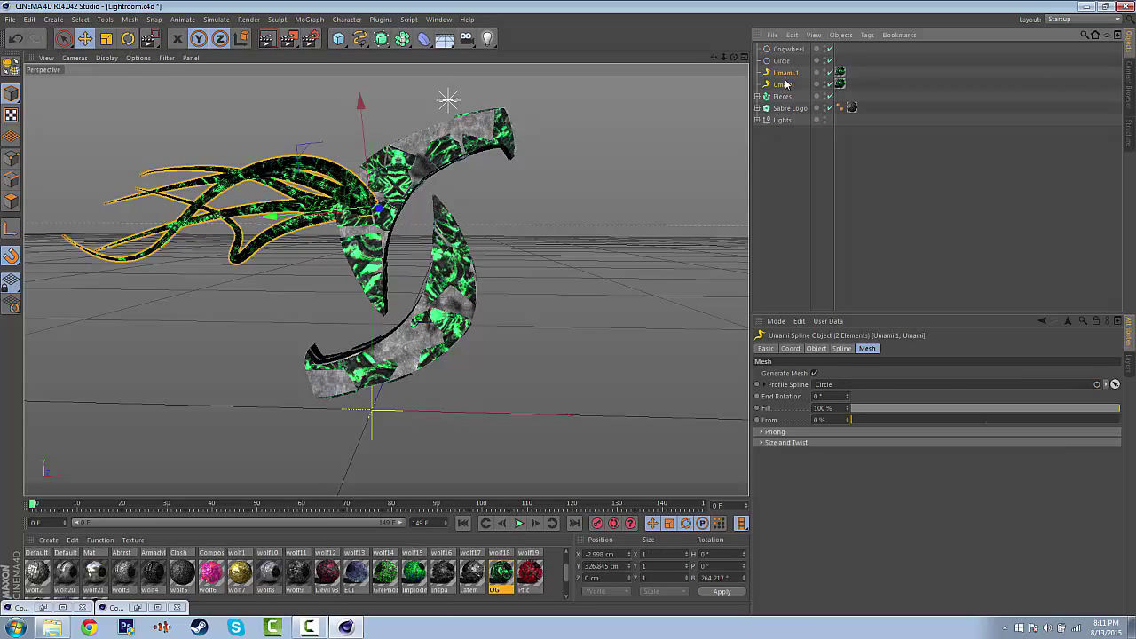
{"action": "left_click_drag", "start_coordinate": [733, 58], "coordinate": [643, 60]}
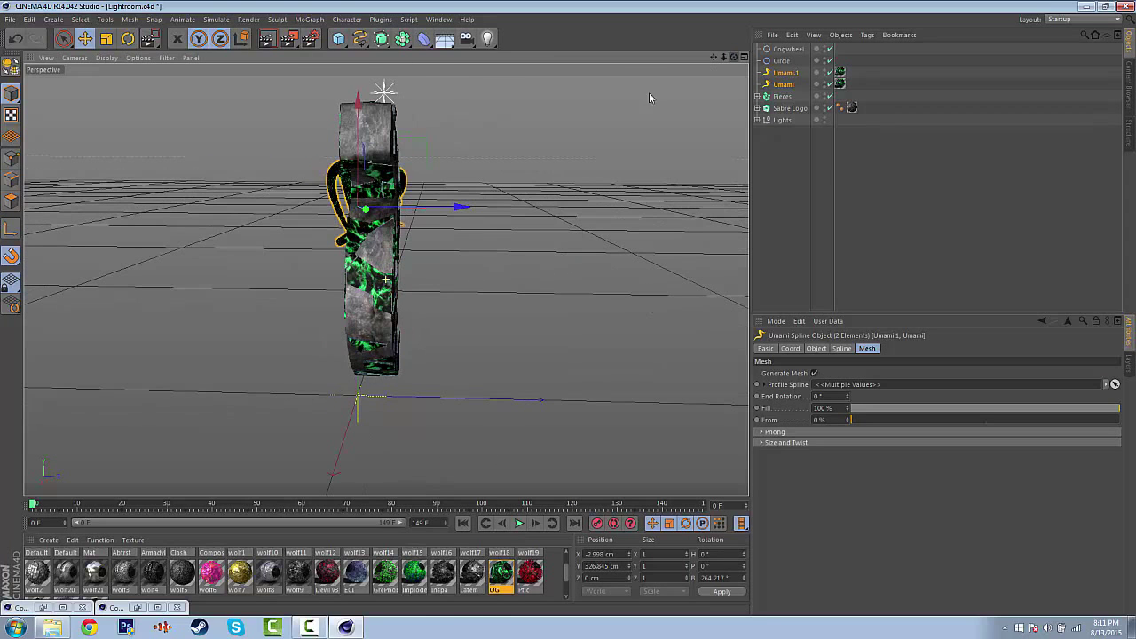
{"action": "left_click_drag", "start_coordinate": [466, 210], "coordinate": [490, 210]}
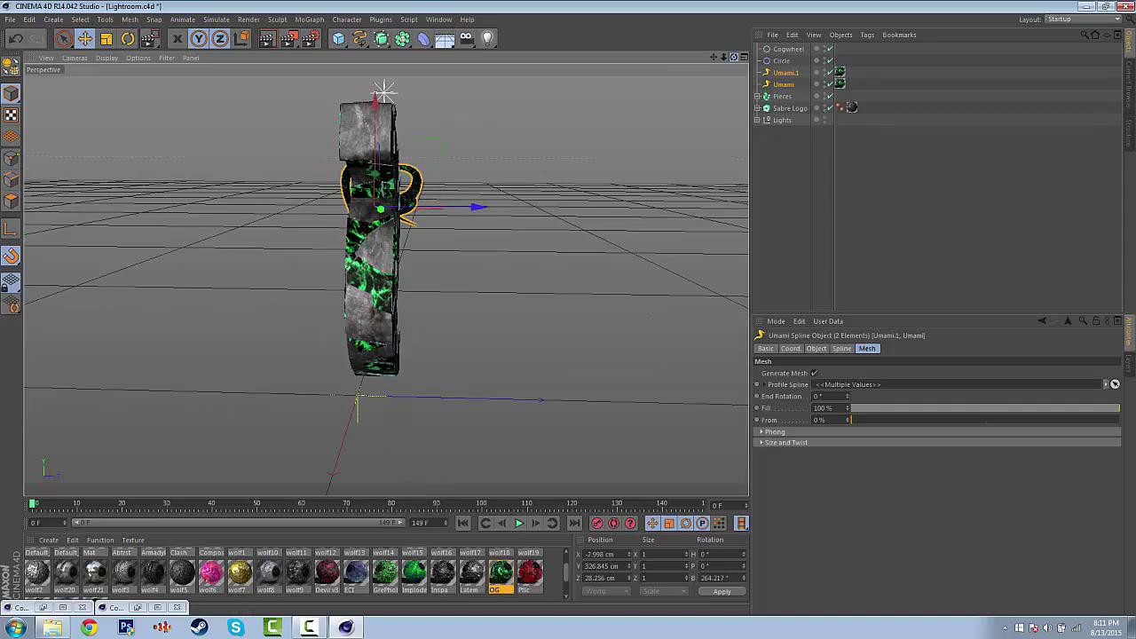
{"action": "left_click_drag", "start_coordinate": [733, 57], "coordinate": [341, 285]}
{"action": "mouse_move", "coordinate": [712, 57]}
{"action": "left_mouse_down"}
{"action": "mouse_move", "coordinate": [788, 32]}
{"action": "mouse_move", "coordinate": [722, 56]}
{"action": "left_mouse_up"}
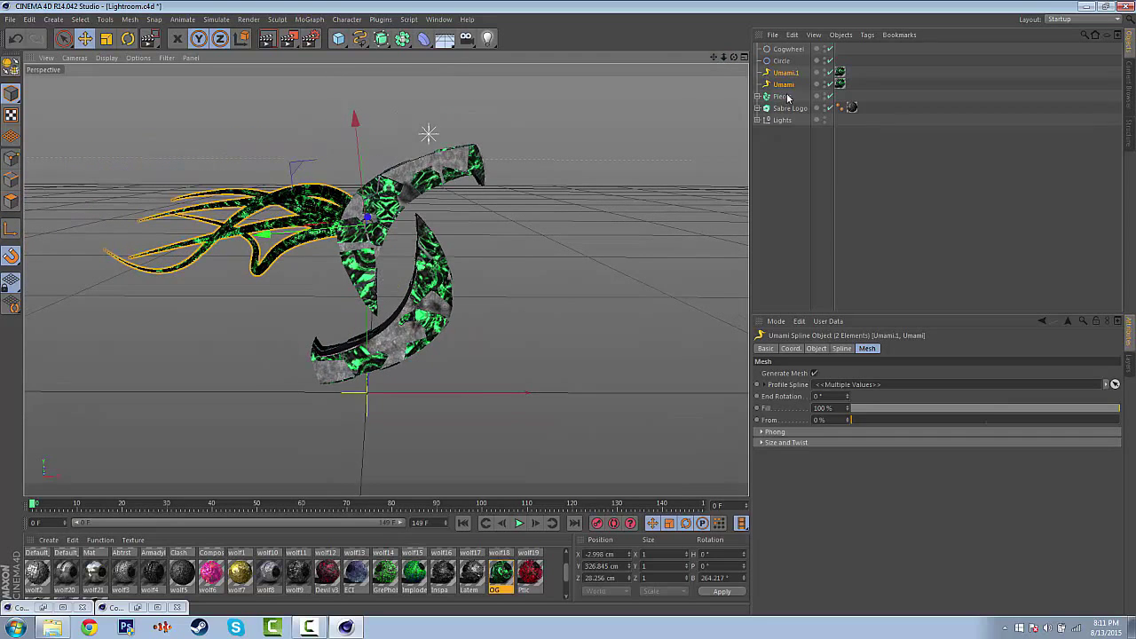
Step: Duplicate both Umami splines and place the copies at heading 180°, about X 132 cm, Y 126 cm, on the lower blade
{"action": "key", "text": "ctrl+v"}
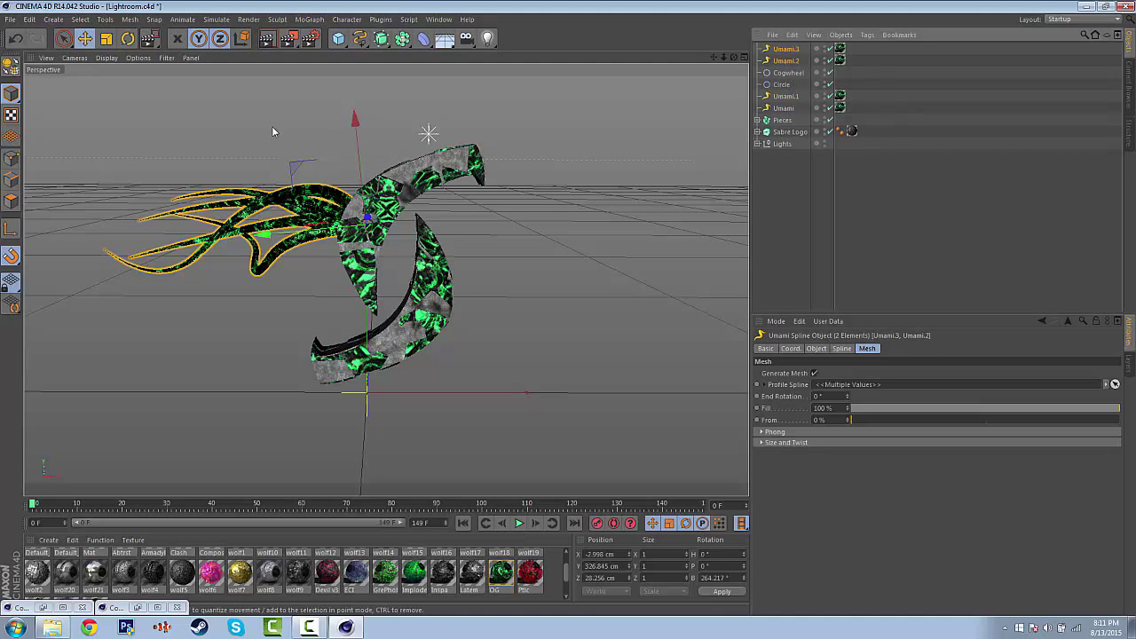
{"action": "key", "text": "r"}
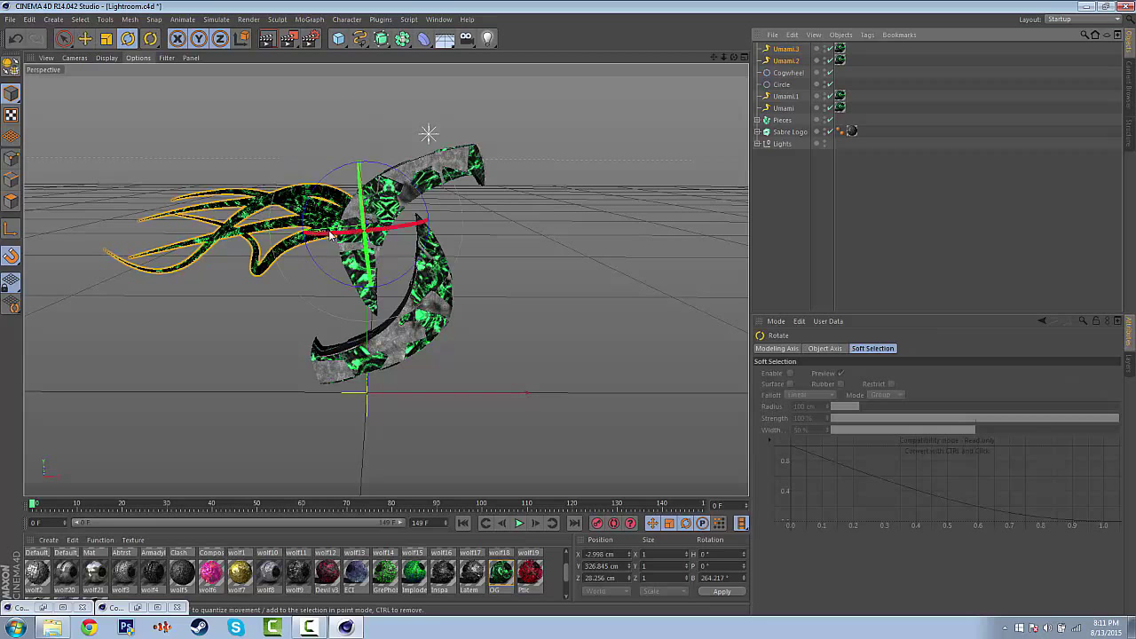
{"action": "left_click_drag", "start_coordinate": [466, 236], "coordinate": [592, 238]}
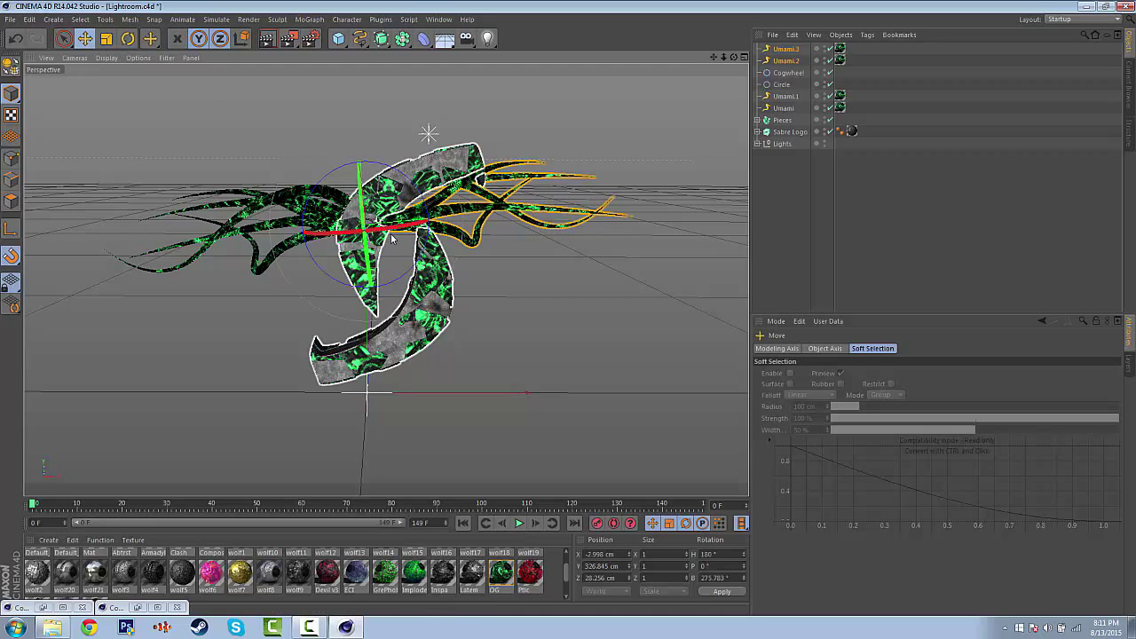
{"action": "left_click_drag", "start_coordinate": [392, 238], "coordinate": [437, 232]}
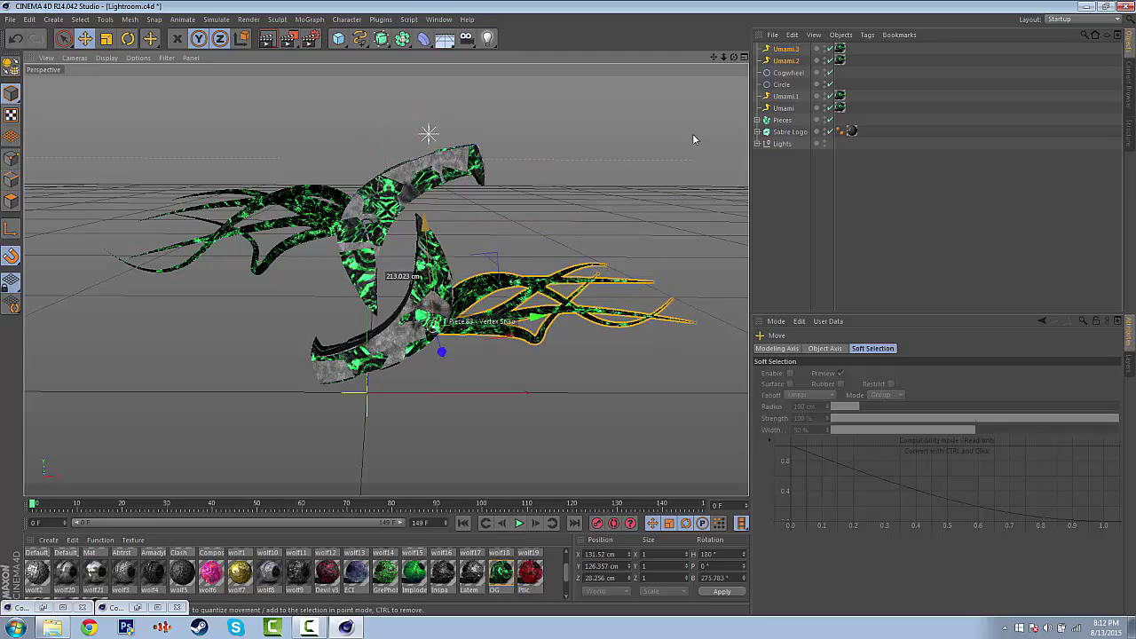
Step: Set the random seed of the two copied Umami splines to 1234571 and rotate them to a bank of about 256°
{"action": "left_click", "coordinate": [783, 61]}
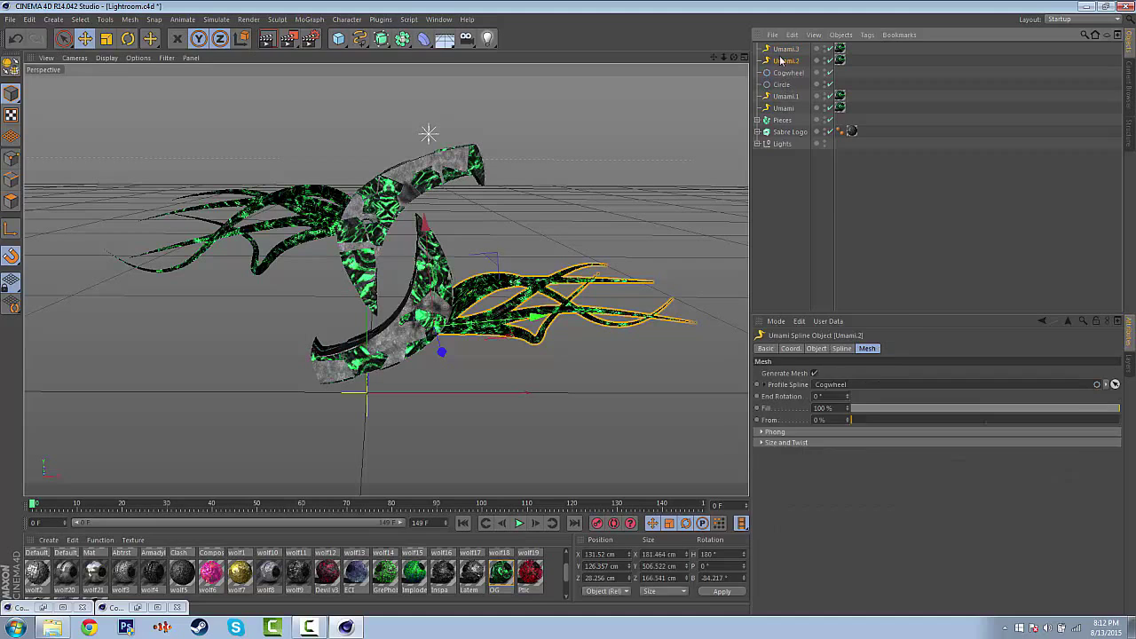
{"action": "left_click", "coordinate": [780, 51], "text": "shift"}
{"action": "left_click", "coordinate": [826, 349]}
{"action": "left_click", "coordinate": [839, 349]}
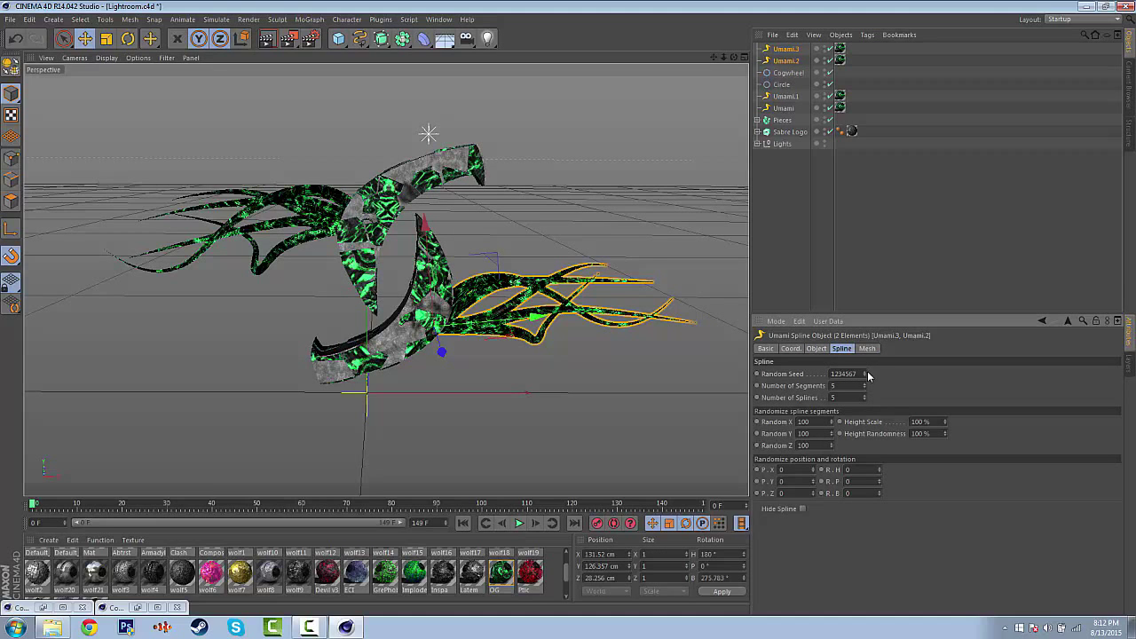
{"action": "mouse_move", "coordinate": [871, 415]}
{"action": "left_mouse_down"}
{"action": "mouse_move", "coordinate": [865, 372]}
{"action": "mouse_move", "coordinate": [869, 398]}
{"action": "left_mouse_up"}
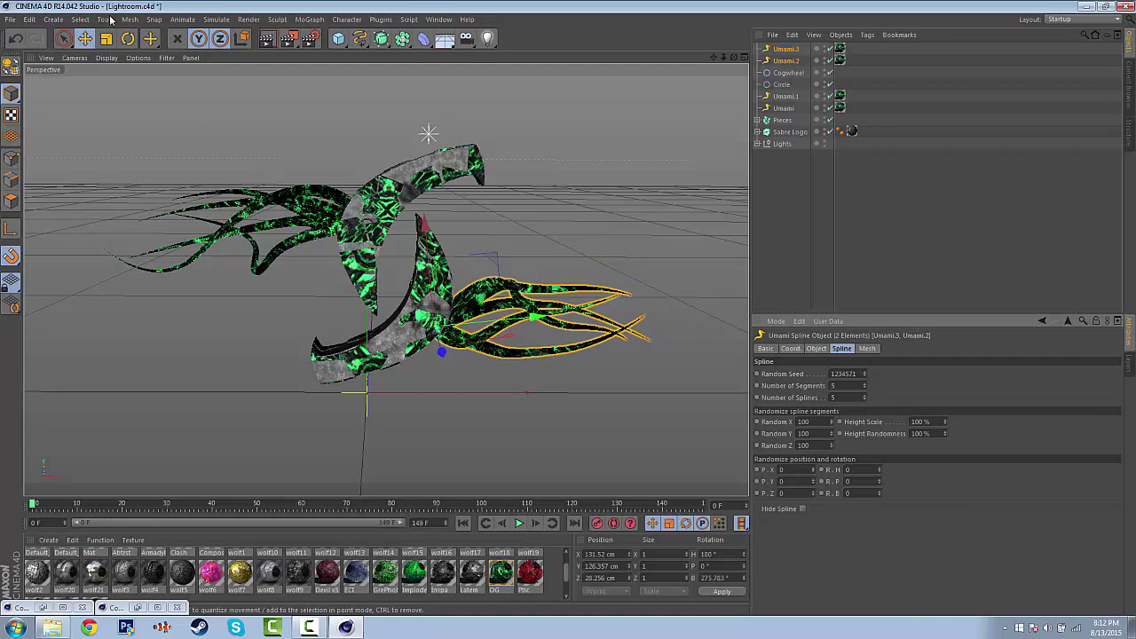
{"action": "key", "text": "r"}
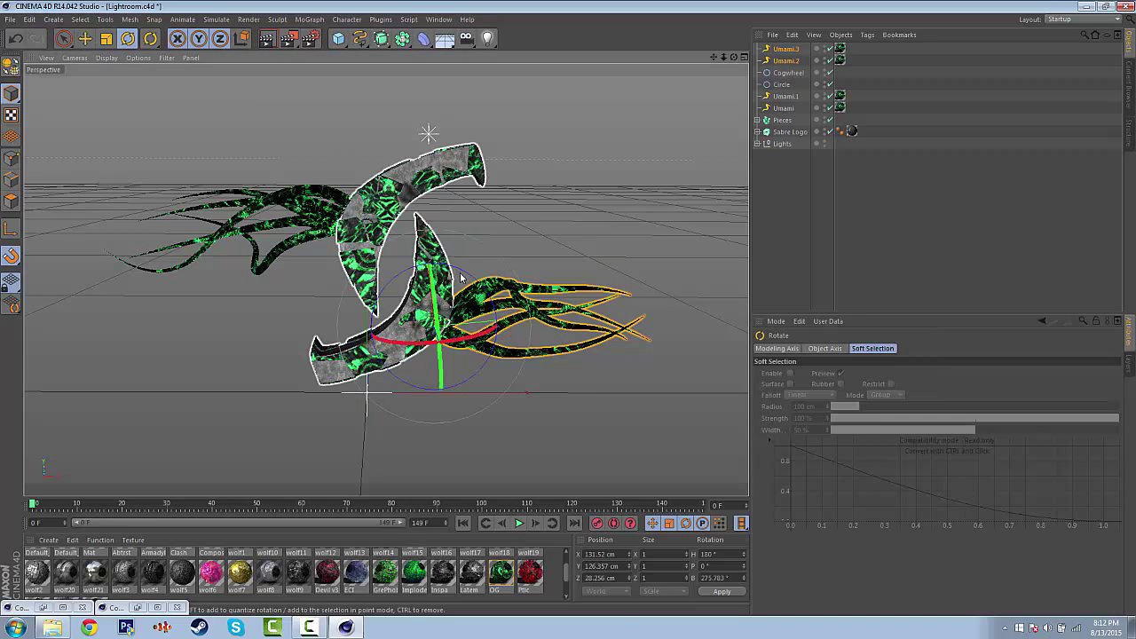
{"action": "left_click_drag", "start_coordinate": [462, 277], "coordinate": [466, 282]}
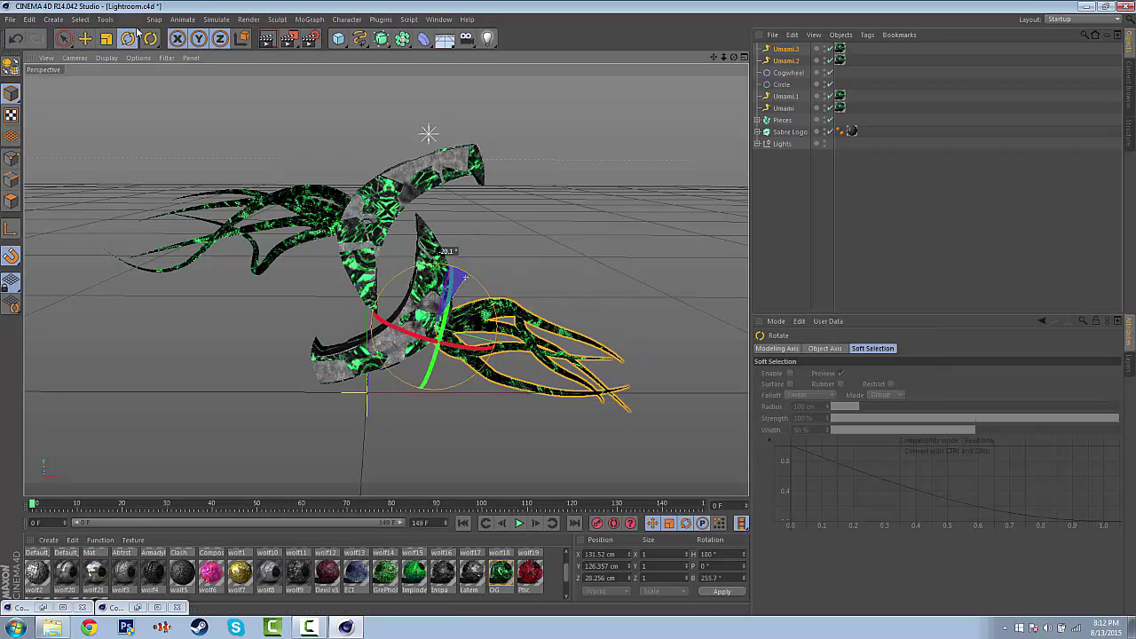
Step: Scale the Cogwheel and Circle splines together to about 81% to thin the tentacles
{"action": "left_click", "coordinate": [782, 62]}
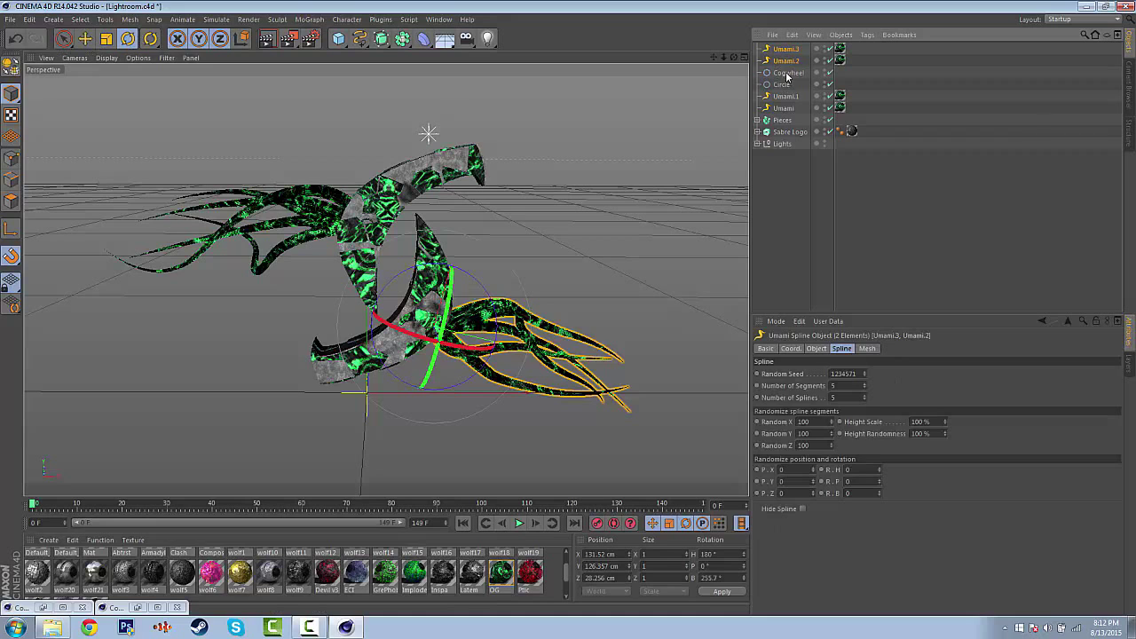
{"action": "left_click", "coordinate": [787, 73]}
{"action": "left_click", "coordinate": [783, 84], "text": "shift"}
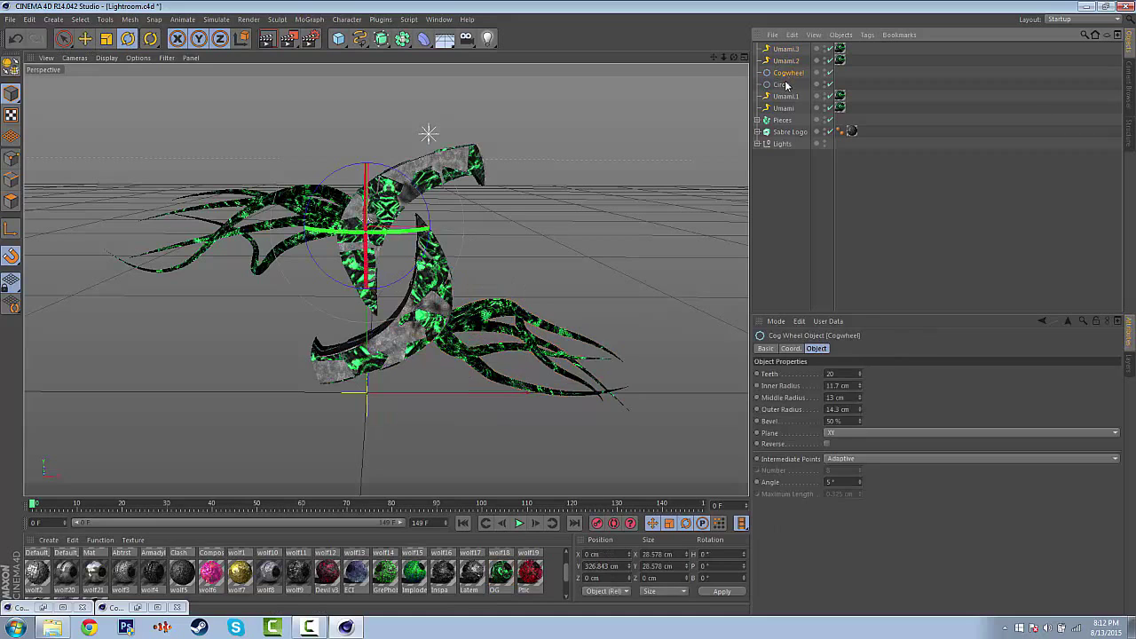
{"action": "left_click", "coordinate": [106, 38]}
{"action": "left_click_drag", "start_coordinate": [539, 118], "coordinate": [500, 157]}
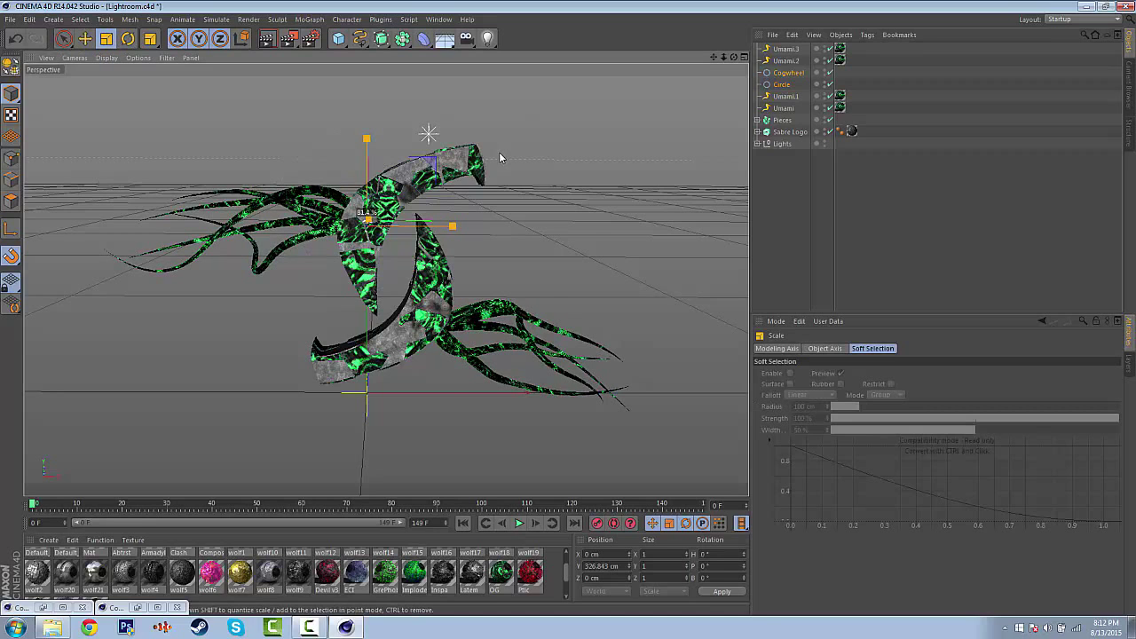
Step: Move the Umami.2 and Umami.3 splines on the lower blade together to about X 103 cm, Y 134 cm
{"action": "left_click", "coordinate": [85, 38]}
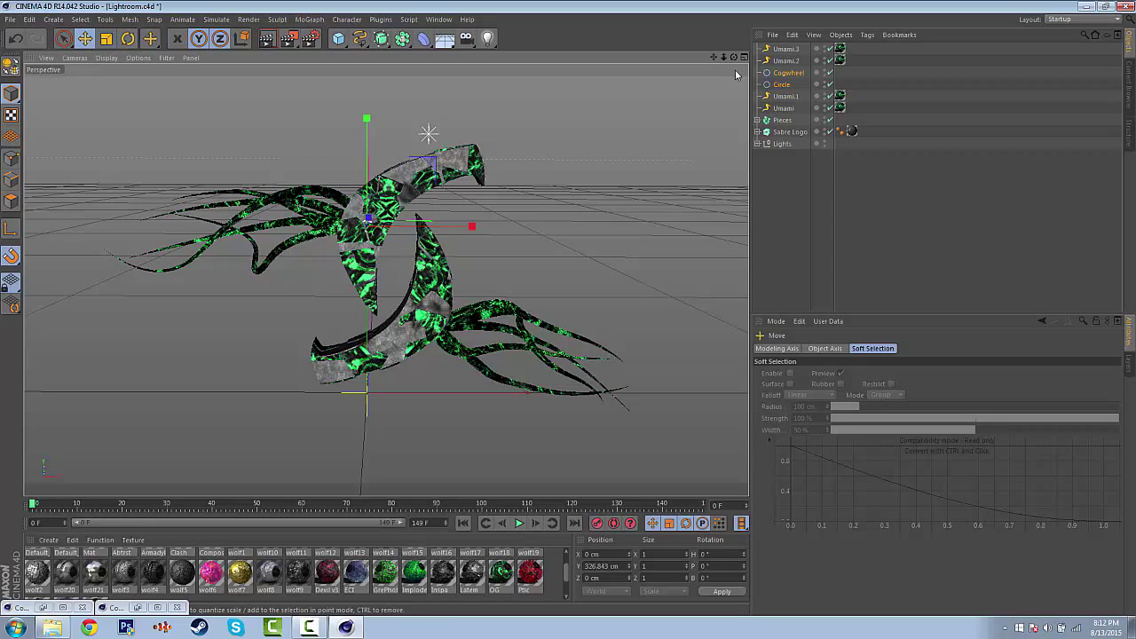
{"action": "left_click", "coordinate": [781, 83]}
{"action": "left_click", "coordinate": [782, 72]}
{"action": "left_click", "coordinate": [781, 51]}
{"action": "left_click", "coordinate": [770, 62], "text": "shift"}
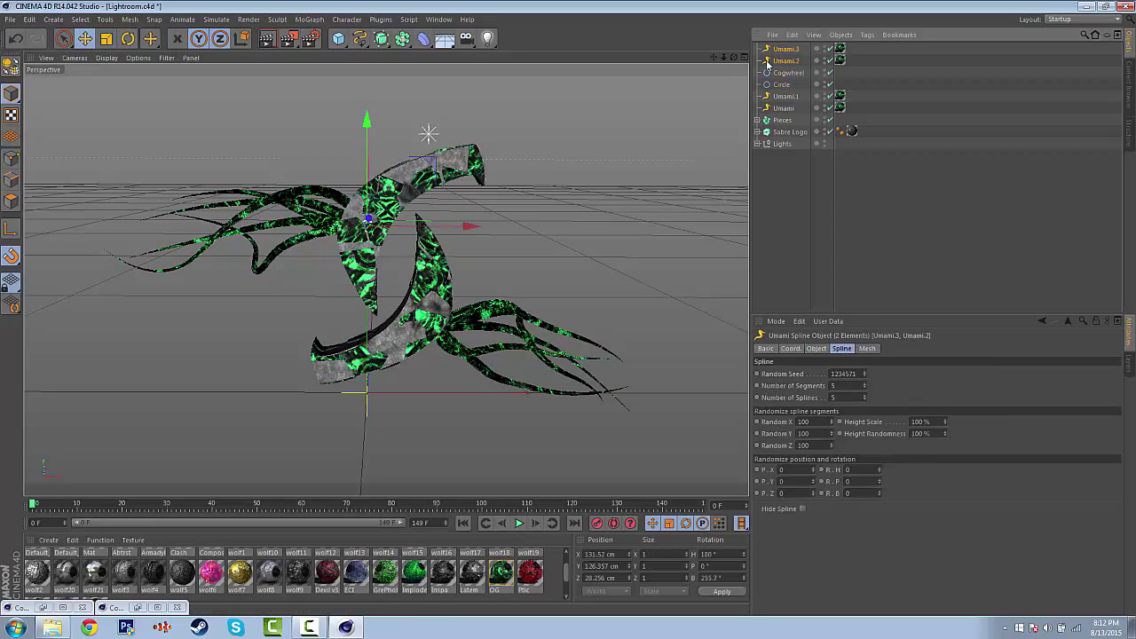
{"action": "left_click_drag", "start_coordinate": [480, 341], "coordinate": [472, 340]}
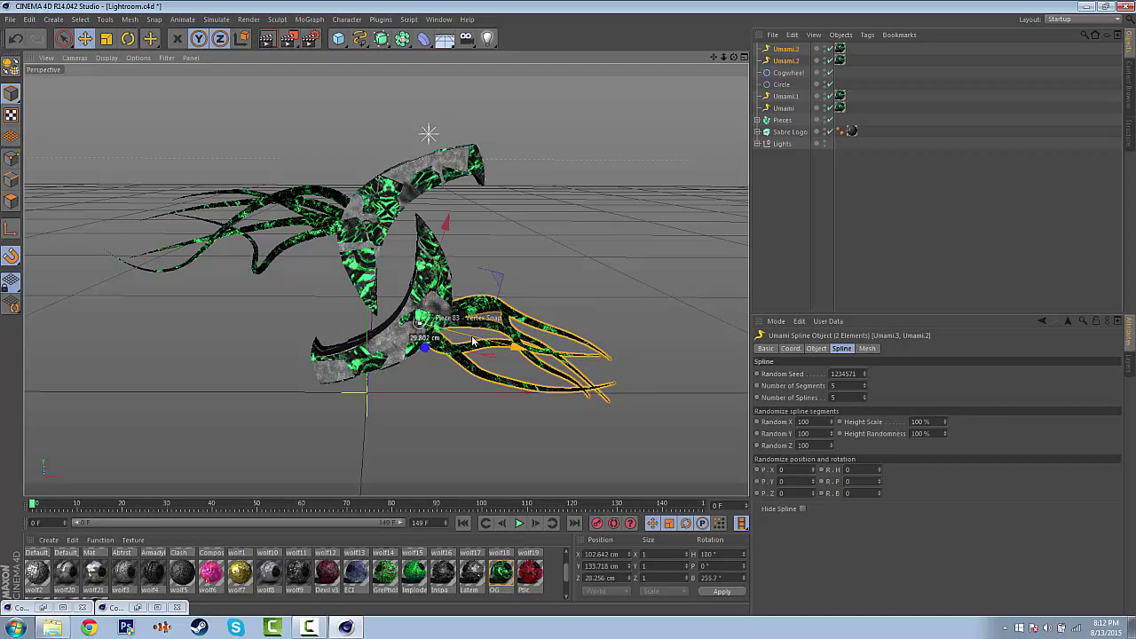
{"action": "left_click_drag", "start_coordinate": [866, 373], "coordinate": [866, 373]}
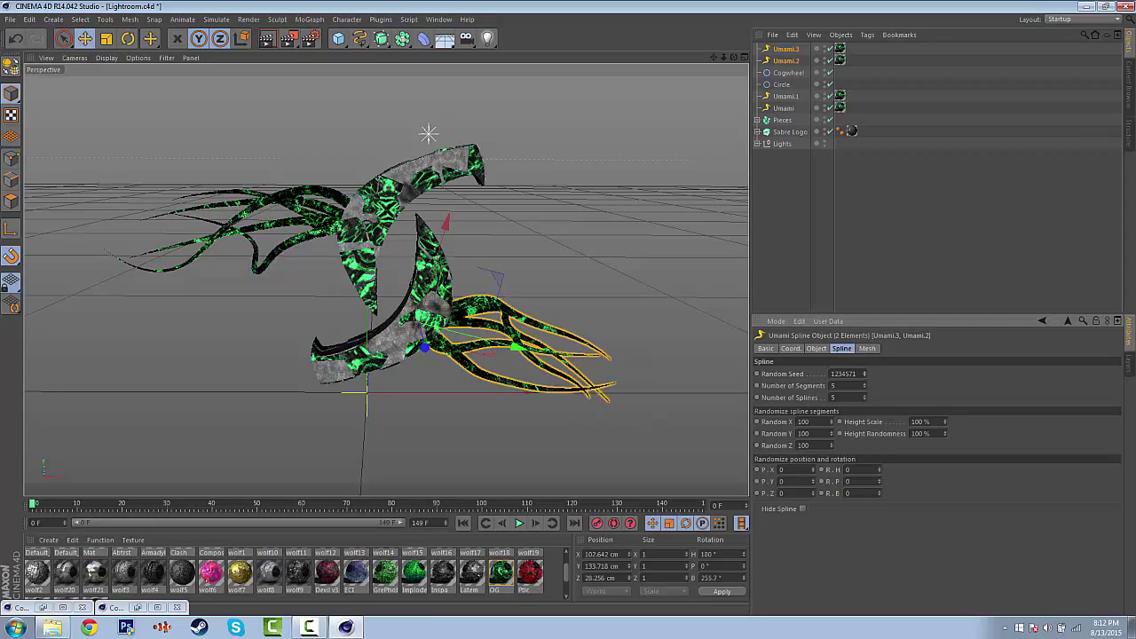
{"action": "left_click", "coordinate": [538, 217]}
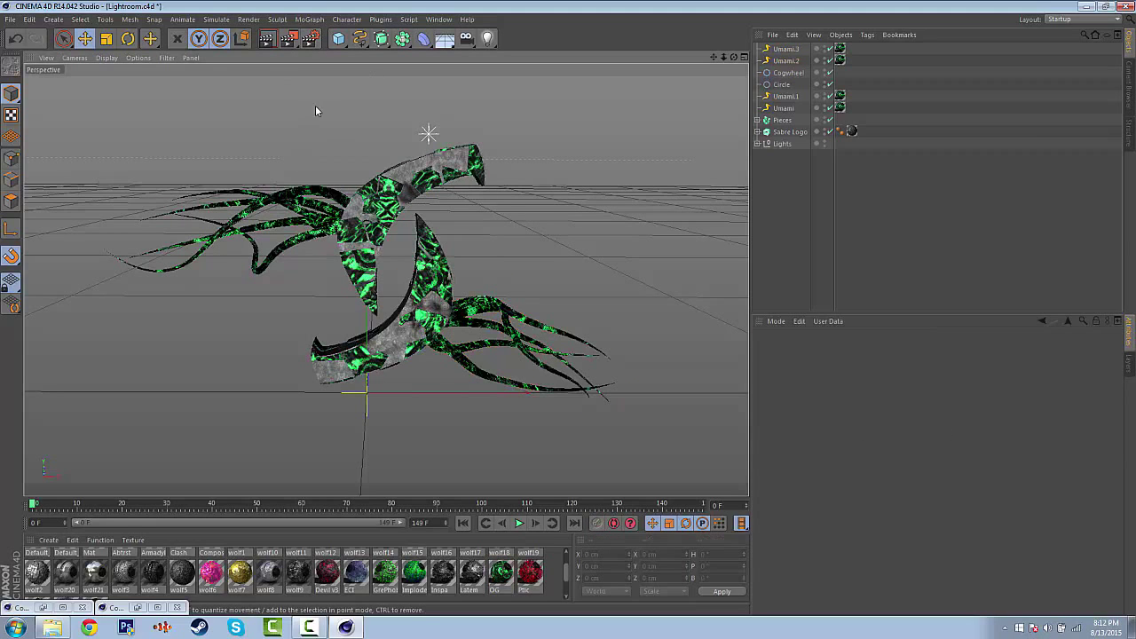
Step: Set the render output size to 1920 x 1080 pixels
{"action": "left_click", "coordinate": [311, 38]}
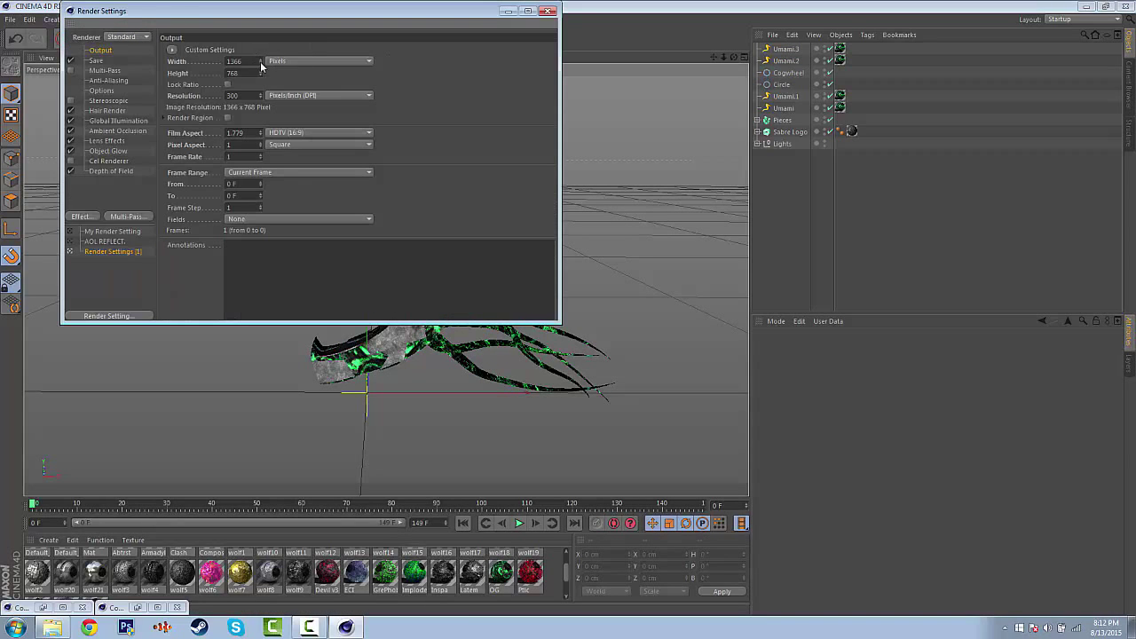
{"action": "double_click", "coordinate": [235, 60]}
{"action": "type", "text": "1920"}
{"action": "key", "text": "Tab"}
{"action": "type", "text": "10"}
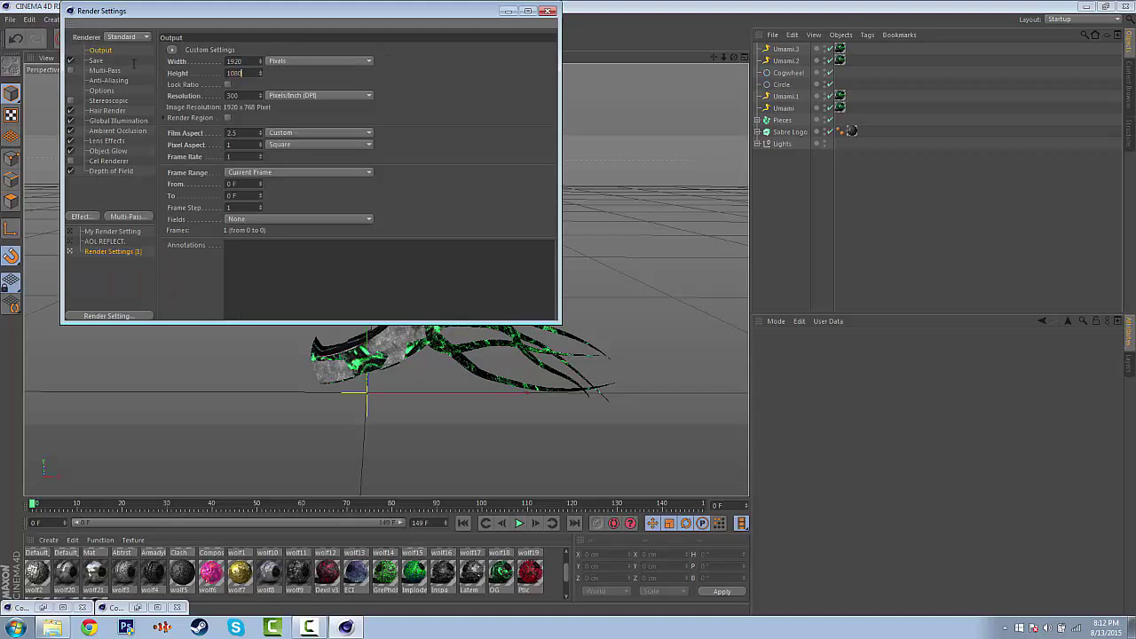
Step: Set the render's save file to Sabre Green Render on the Desktop
{"action": "left_click", "coordinate": [95, 62]}
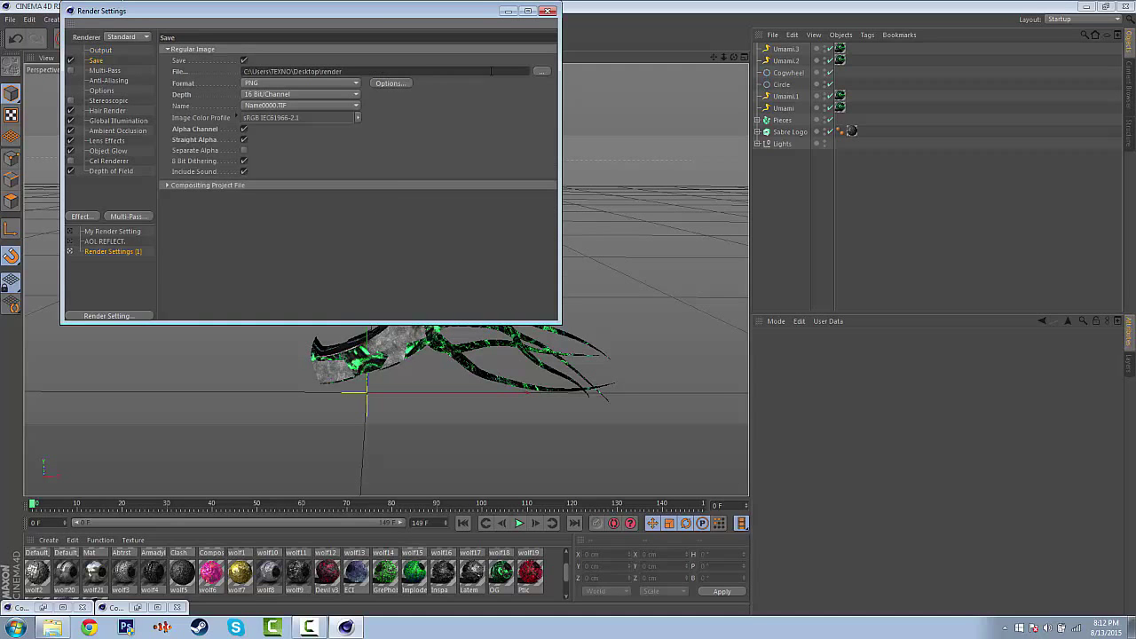
{"action": "left_click", "coordinate": [541, 71]}
{"action": "left_click", "coordinate": [47, 81]}
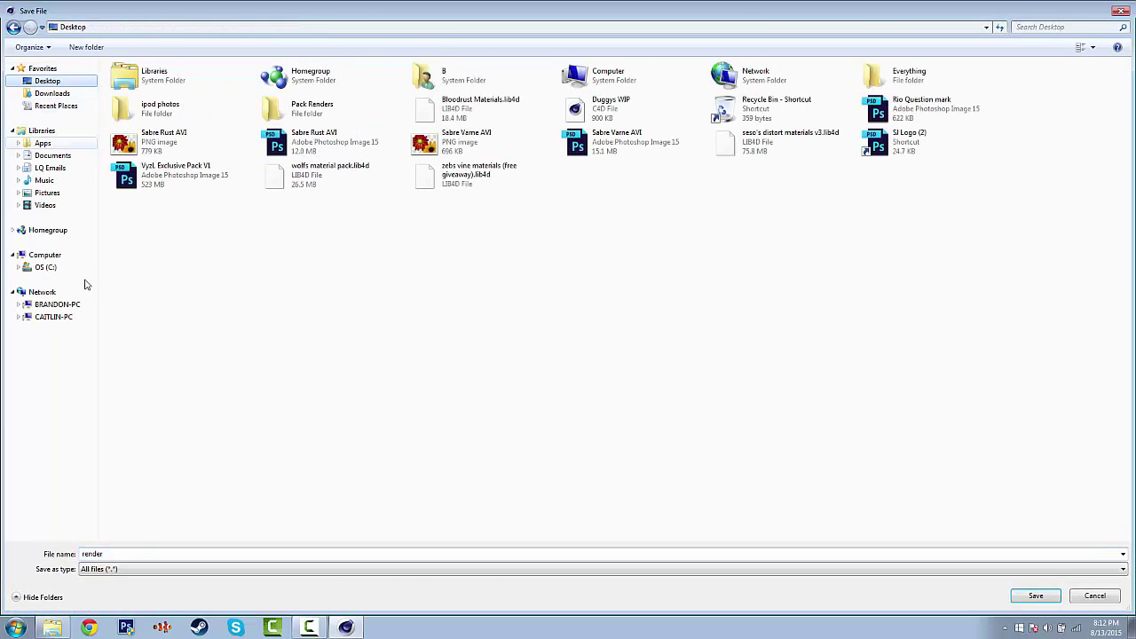
{"action": "double_click", "coordinate": [133, 553]}
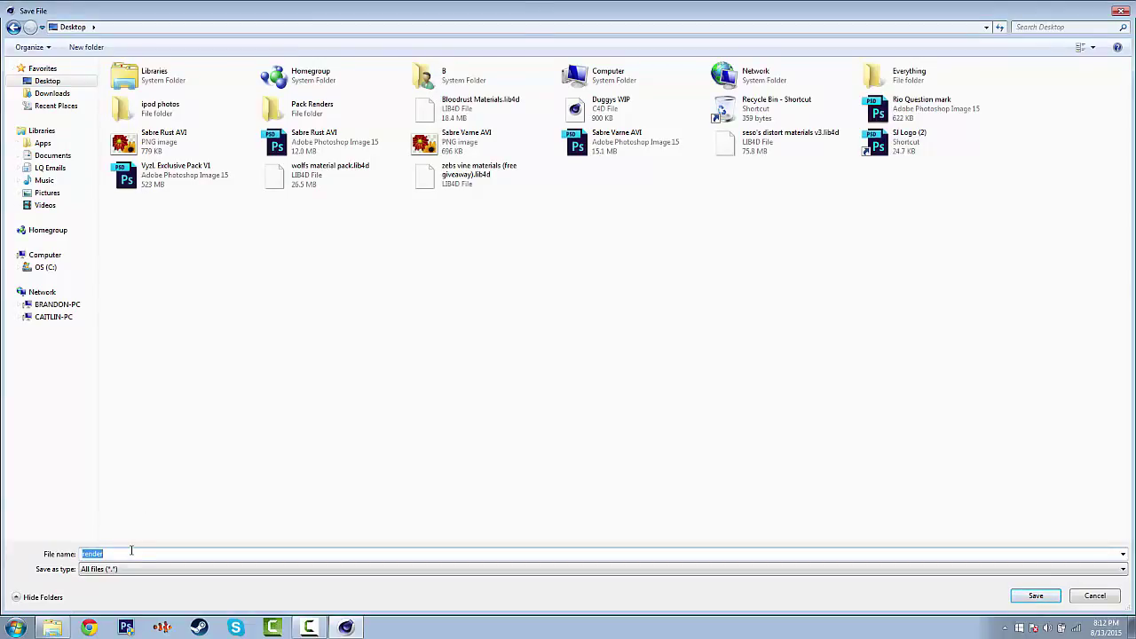
{"action": "type", "text": "Sabre Green R"}
{"action": "key", "text": "Return"}
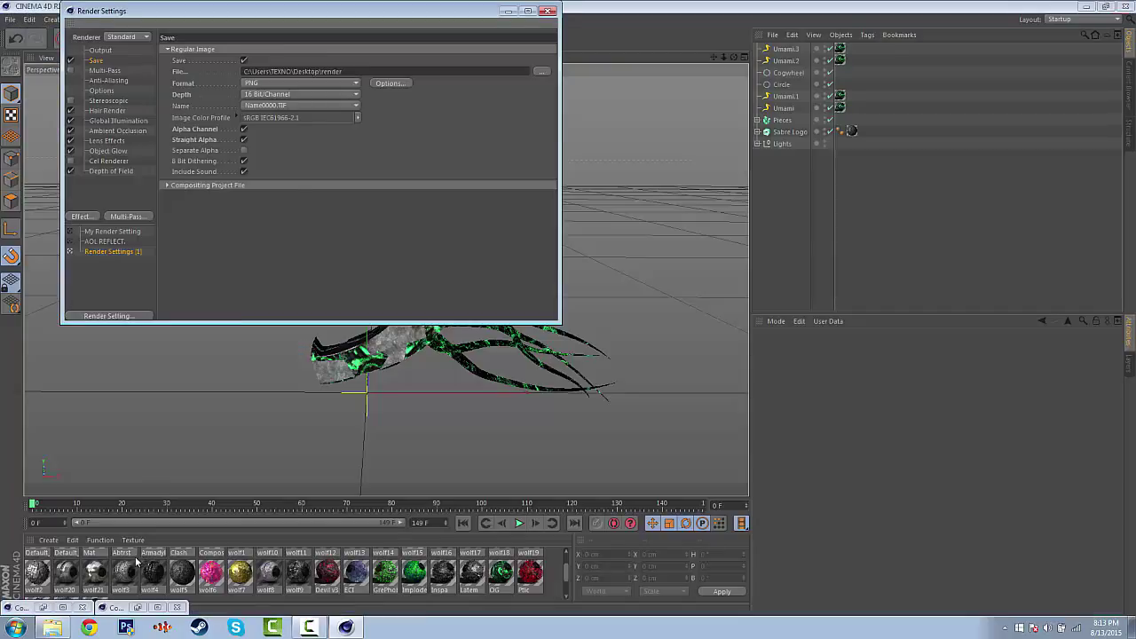
Step: Keep PNG as the output format and render the scene to the Picture Viewer
{"action": "left_click", "coordinate": [274, 82]}
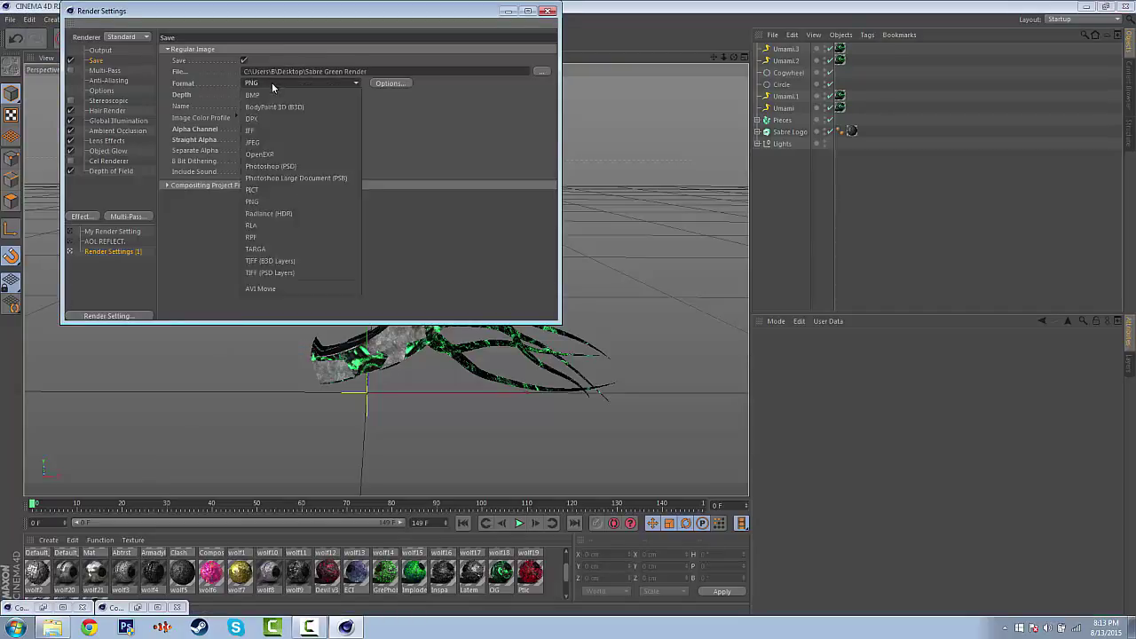
{"action": "left_click", "coordinate": [272, 86]}
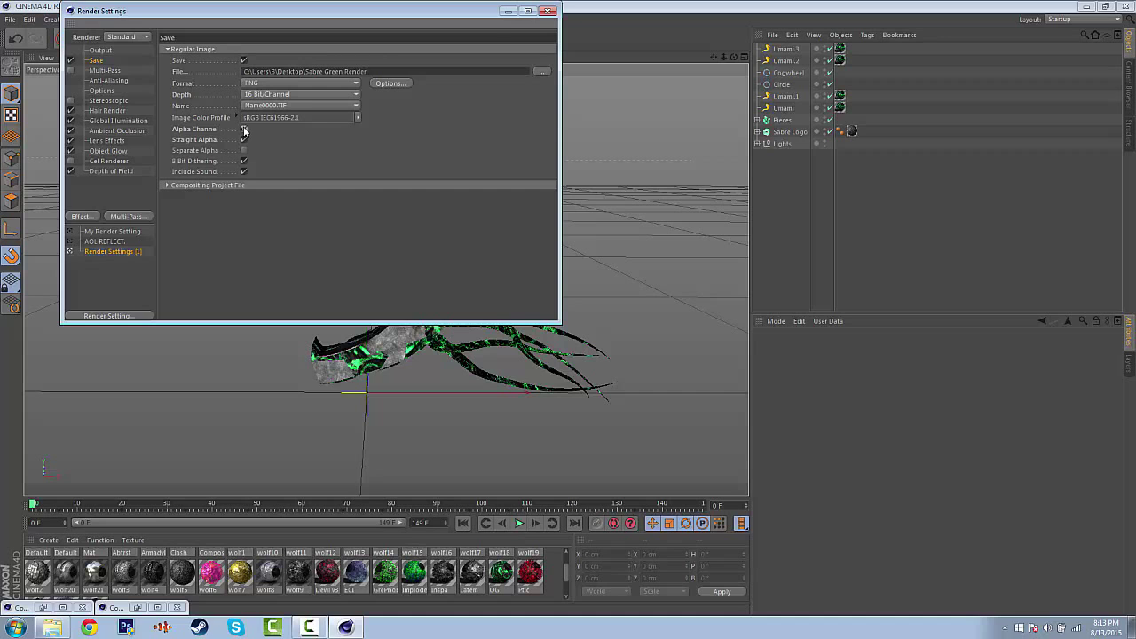
{"action": "left_click", "coordinate": [546, 11]}
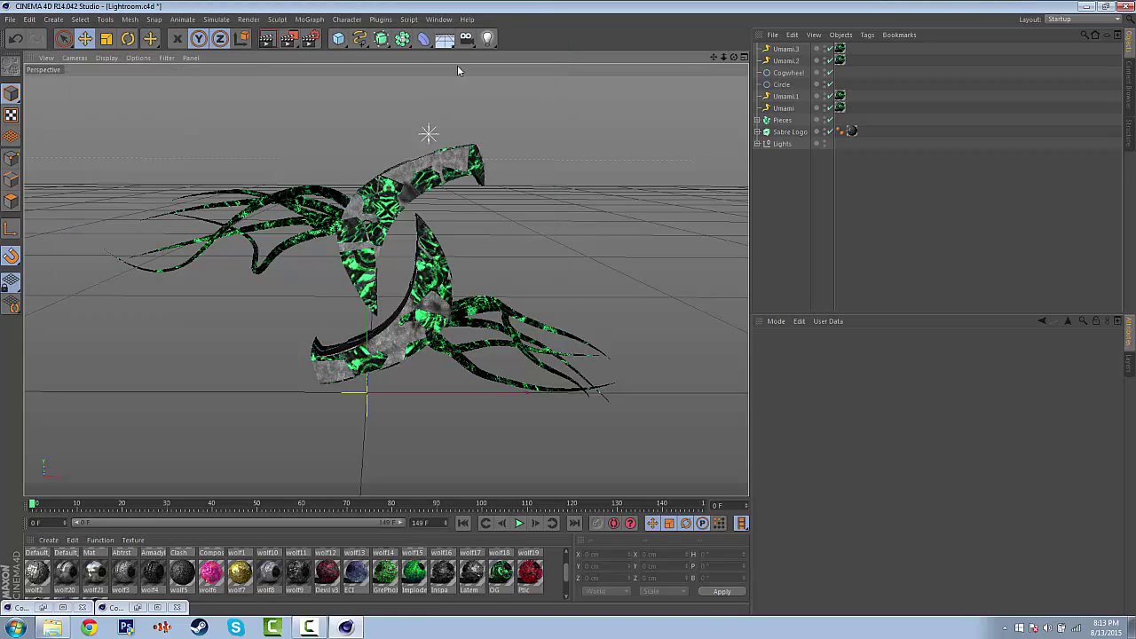
{"action": "left_click", "coordinate": [289, 39]}
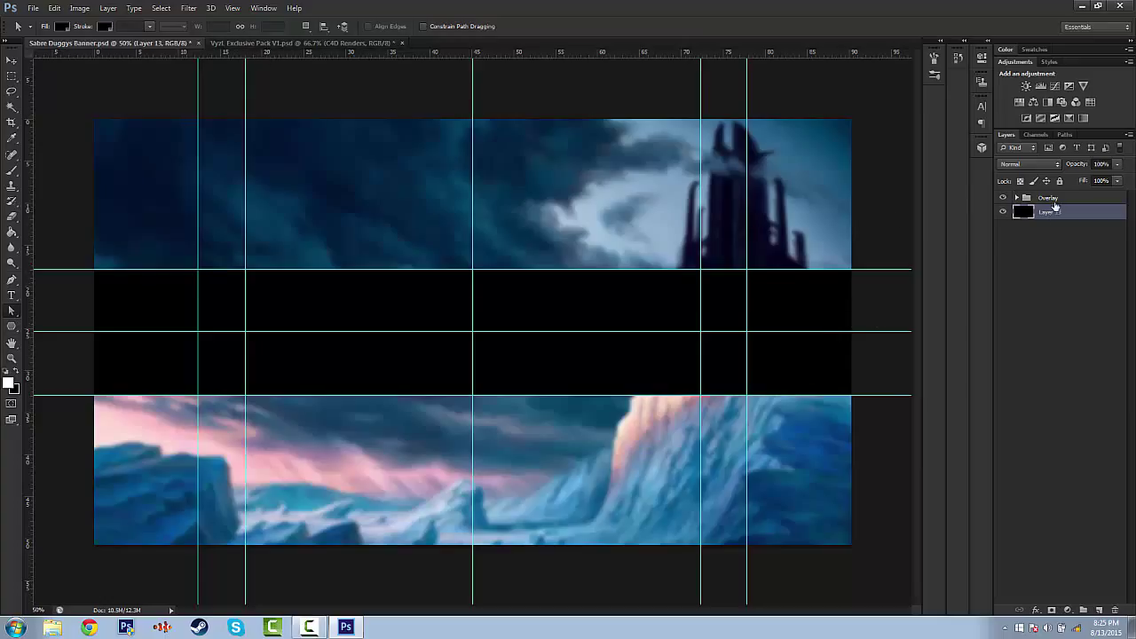
Step: Open the Sabre Green Render PNG from the Desktop in Photoshop
{"action": "left_click", "coordinate": [32, 8]}
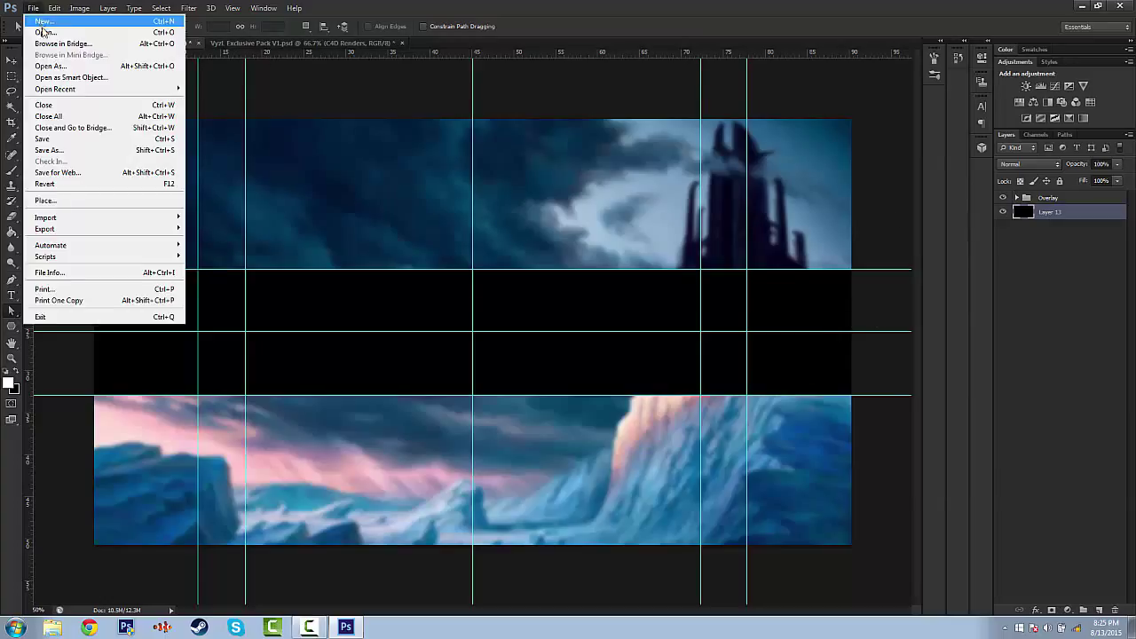
{"action": "left_click", "coordinate": [40, 38]}
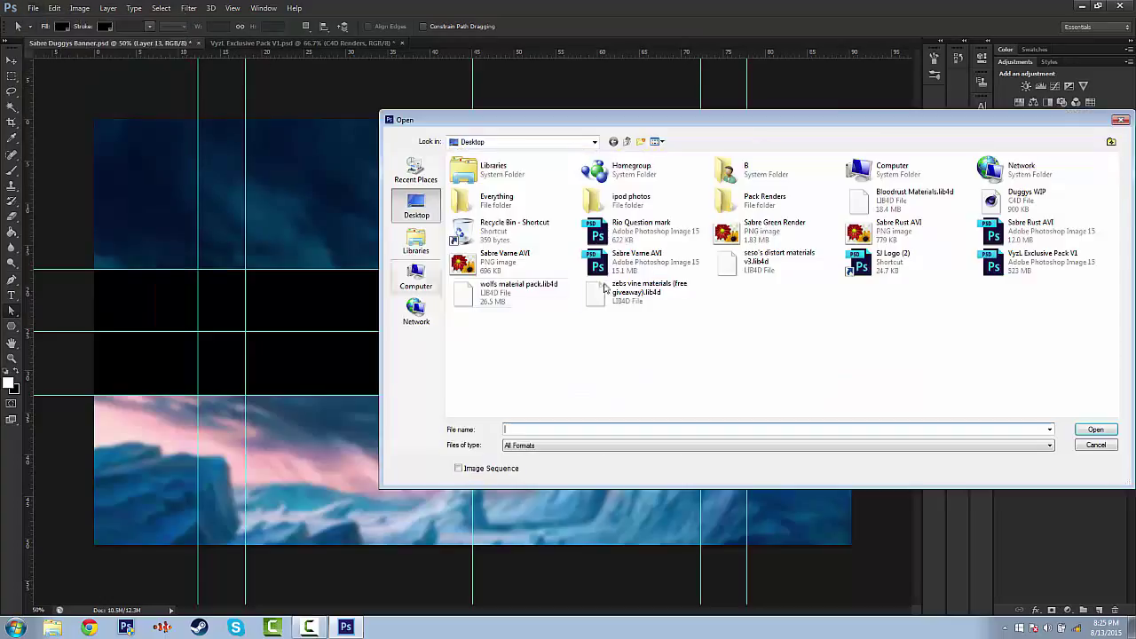
{"action": "left_click", "coordinate": [769, 238]}
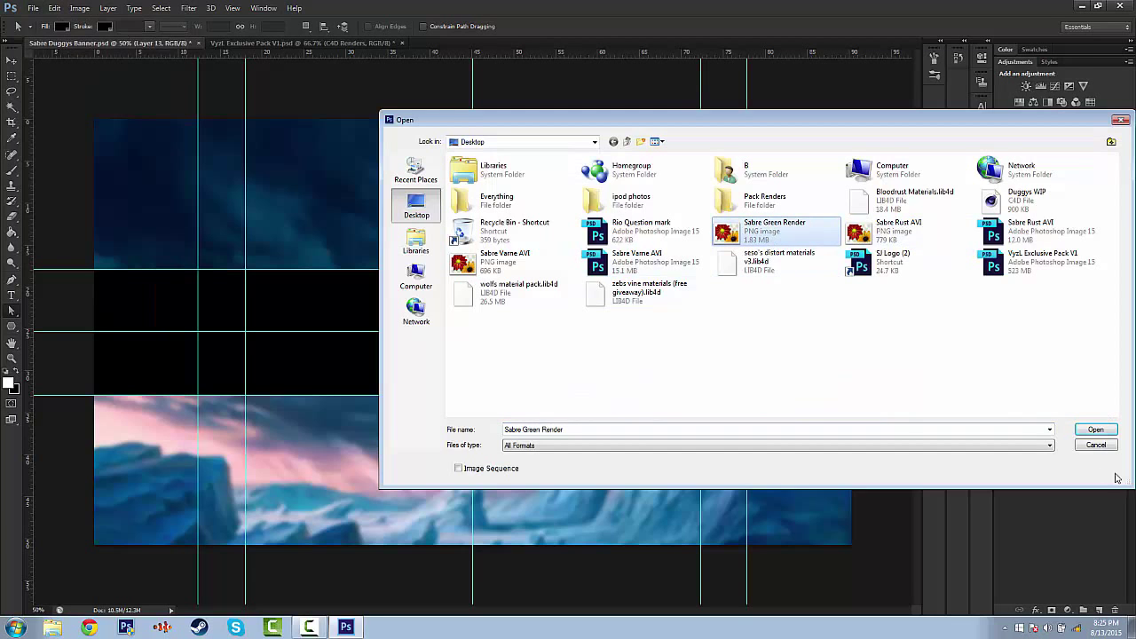
{"action": "left_click", "coordinate": [1093, 432]}
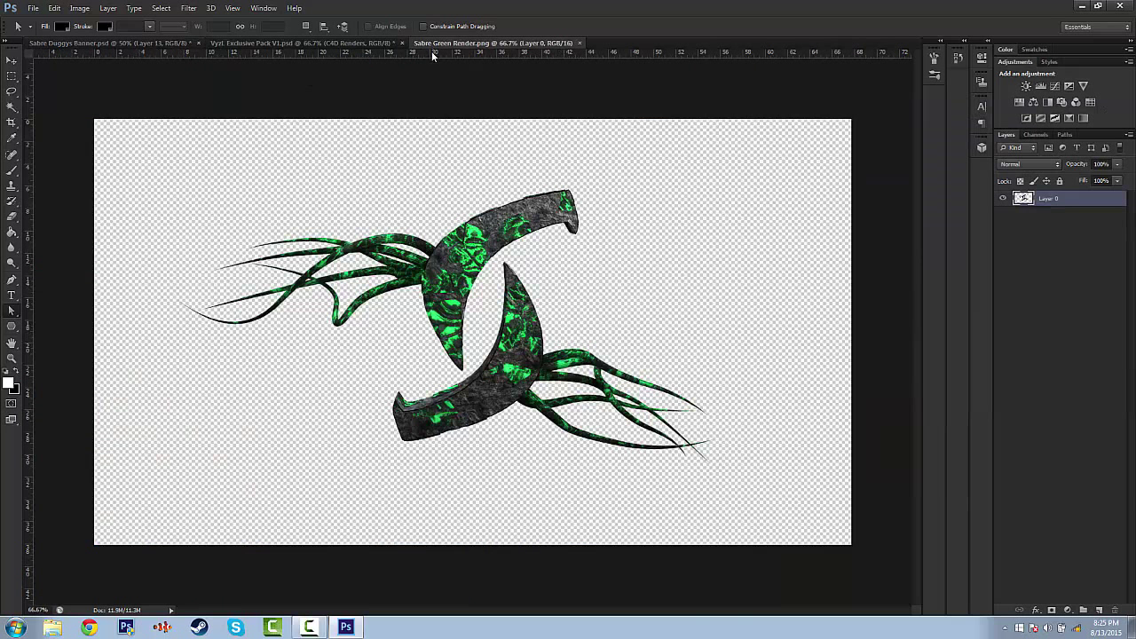
Step: Switch to the Vyzl Exclusive Pack V1.psd document and hide its ENJOY!!! layer
{"action": "key", "text": "ctrl+Tab"}
{"action": "key", "text": "ctrl+Tab"}
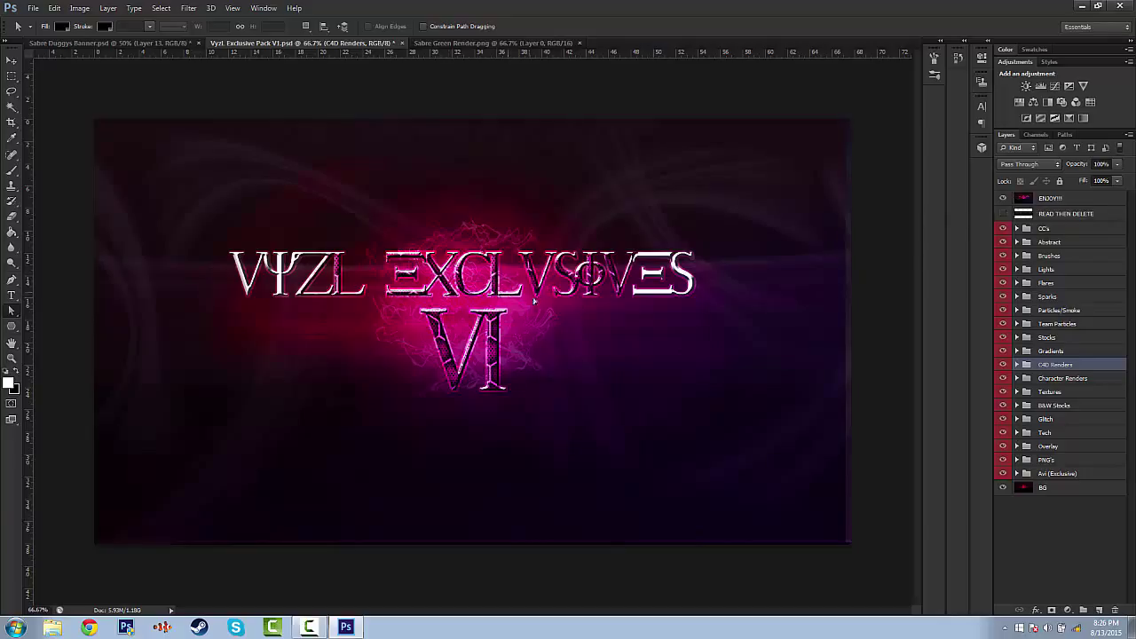
{"action": "left_click", "coordinate": [1004, 198]}
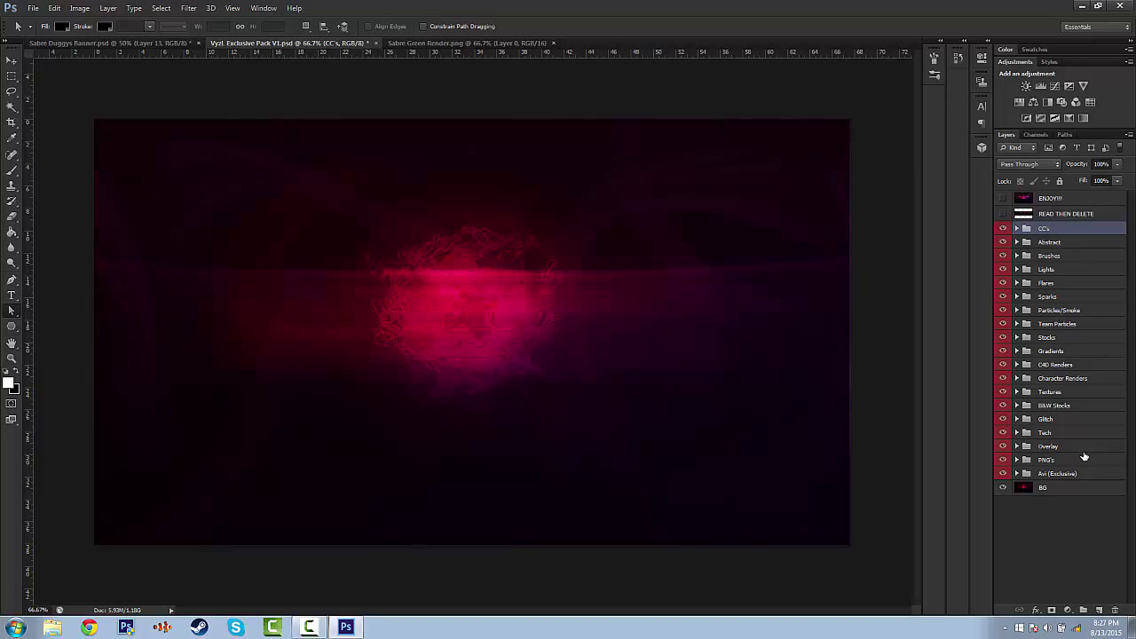
Step: Look through the contents of the CC's, Brushes and Lights groups in the graphics pack
{"action": "left_click", "coordinate": [1016, 229]}
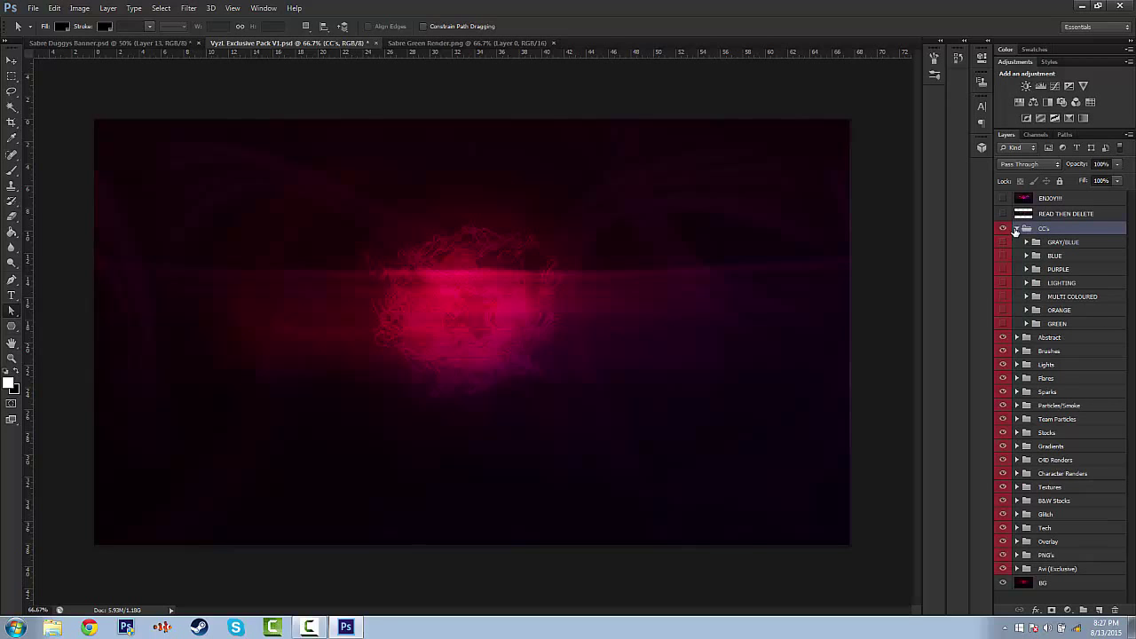
{"action": "left_click", "coordinate": [1016, 229]}
{"action": "left_click", "coordinate": [1017, 229]}
{"action": "left_click", "coordinate": [1017, 229]}
{"action": "left_click", "coordinate": [1017, 256]}
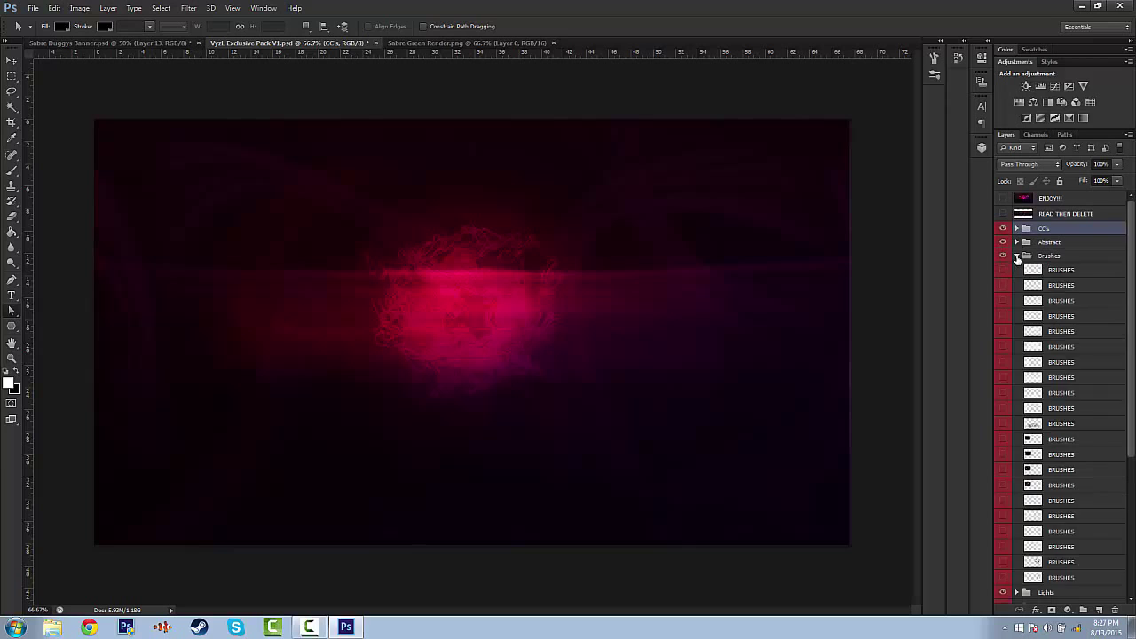
{"action": "left_click", "coordinate": [1017, 256]}
{"action": "left_click", "coordinate": [1017, 269]}
{"action": "left_click", "coordinate": [1017, 269]}
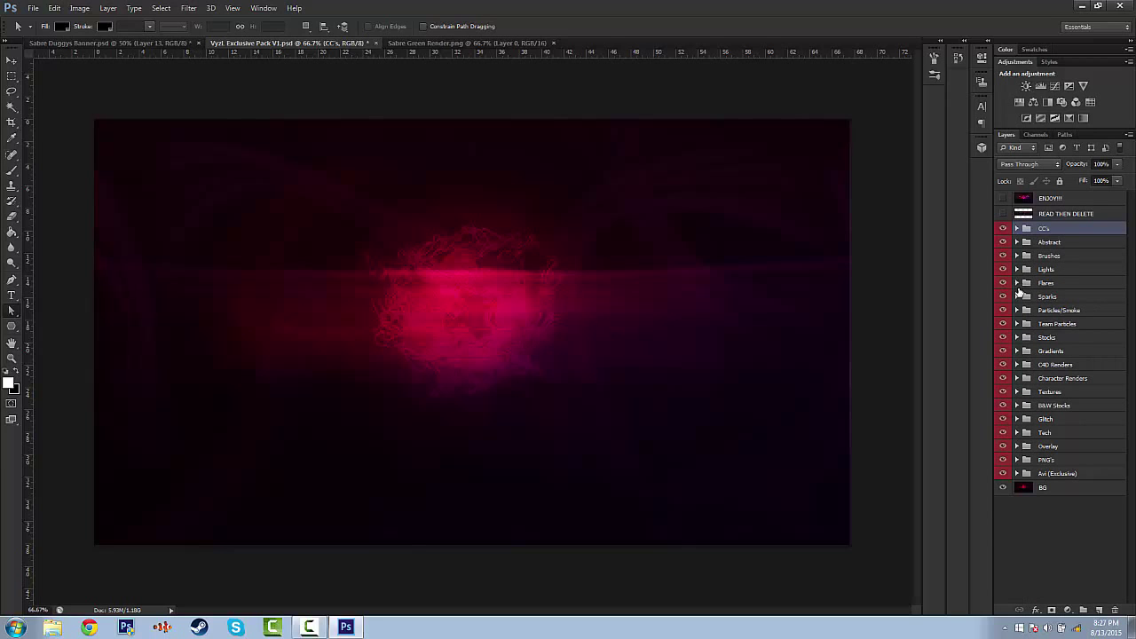
Step: Preview the layers Flare 1 to Flare 6 in the Flares group one at a time
{"action": "left_click", "coordinate": [1018, 284]}
{"action": "left_click", "coordinate": [1016, 282]}
{"action": "left_click", "coordinate": [1016, 283]}
{"action": "left_click", "coordinate": [1017, 283]}
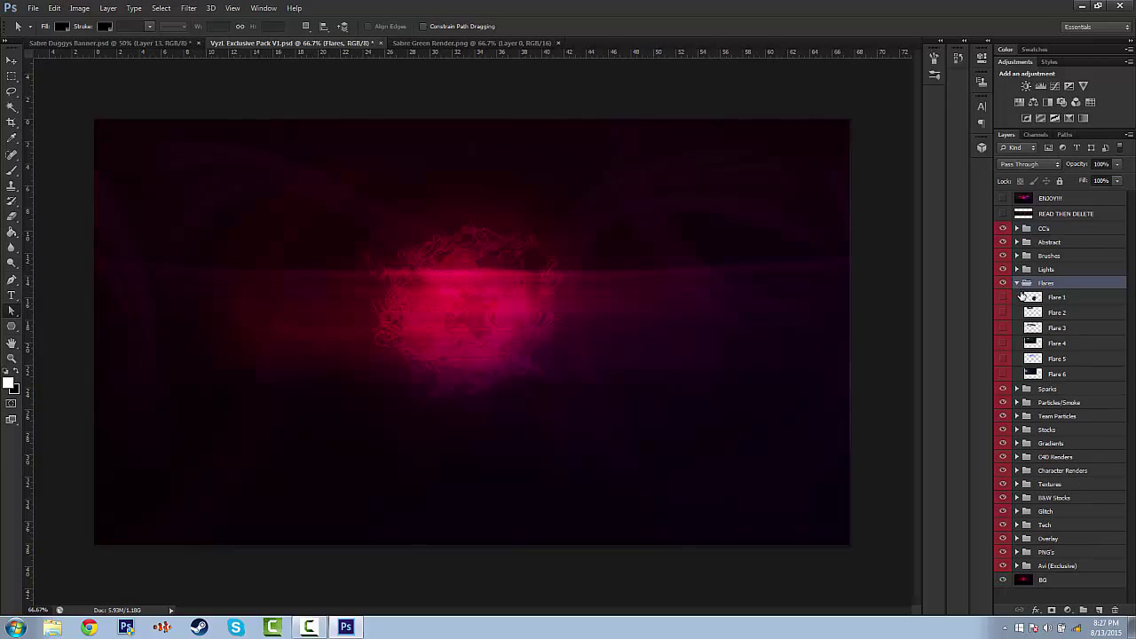
{"action": "left_click", "coordinate": [1016, 297]}
{"action": "left_click", "coordinate": [1004, 297]}
{"action": "left_click", "coordinate": [1004, 297]}
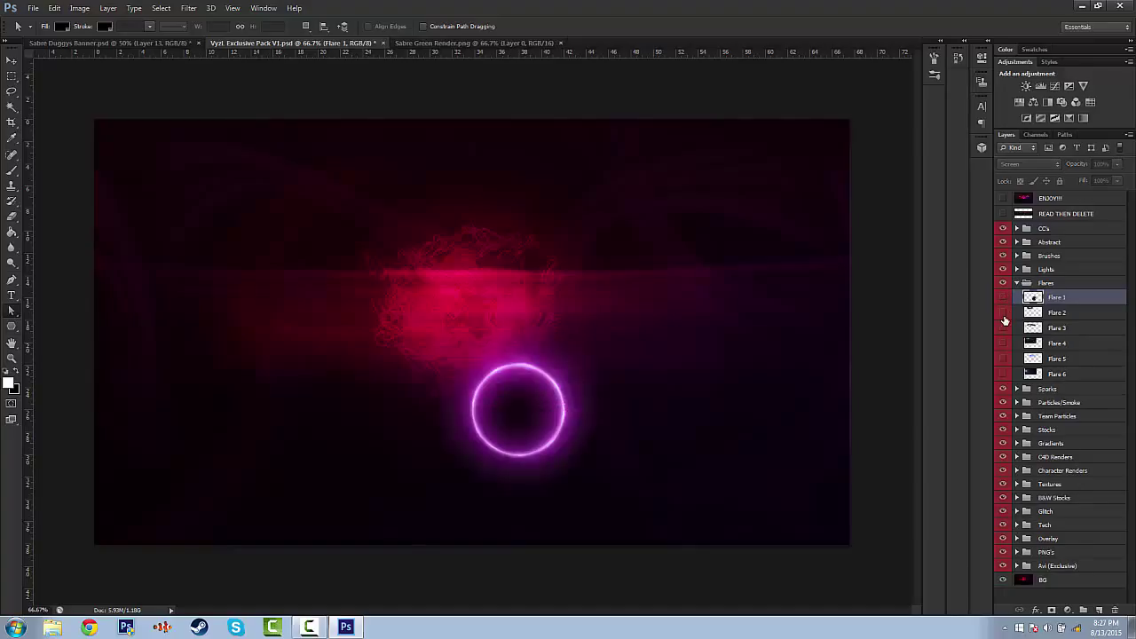
{"action": "left_click", "coordinate": [1004, 312]}
{"action": "left_click", "coordinate": [1004, 313]}
{"action": "left_click", "coordinate": [1004, 328]}
{"action": "left_click", "coordinate": [1004, 328]}
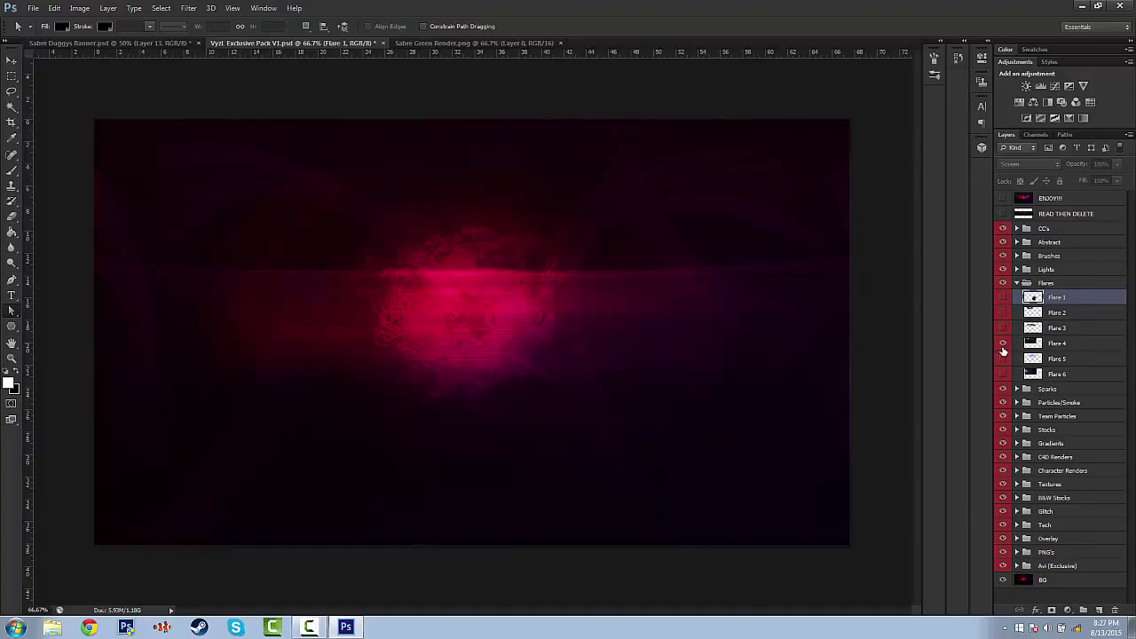
{"action": "left_click", "coordinate": [1004, 343]}
{"action": "left_click", "coordinate": [1004, 343]}
{"action": "left_click", "coordinate": [1004, 358]}
{"action": "left_click", "coordinate": [1004, 359]}
{"action": "left_click", "coordinate": [1004, 374]}
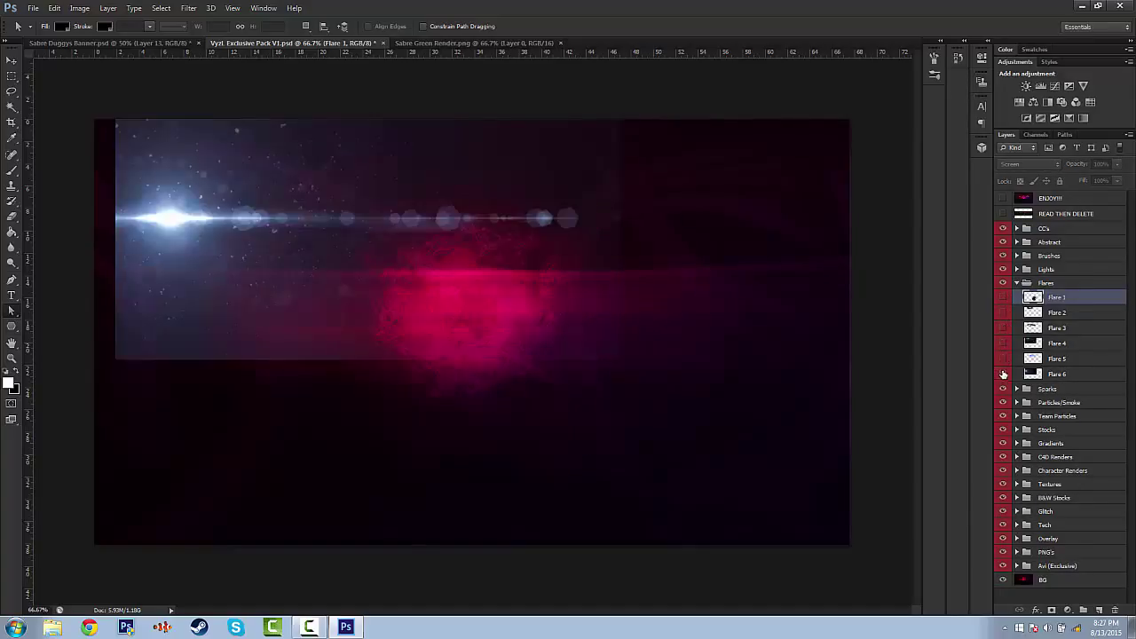
{"action": "left_click", "coordinate": [1004, 374]}
{"action": "left_click", "coordinate": [1017, 283]}
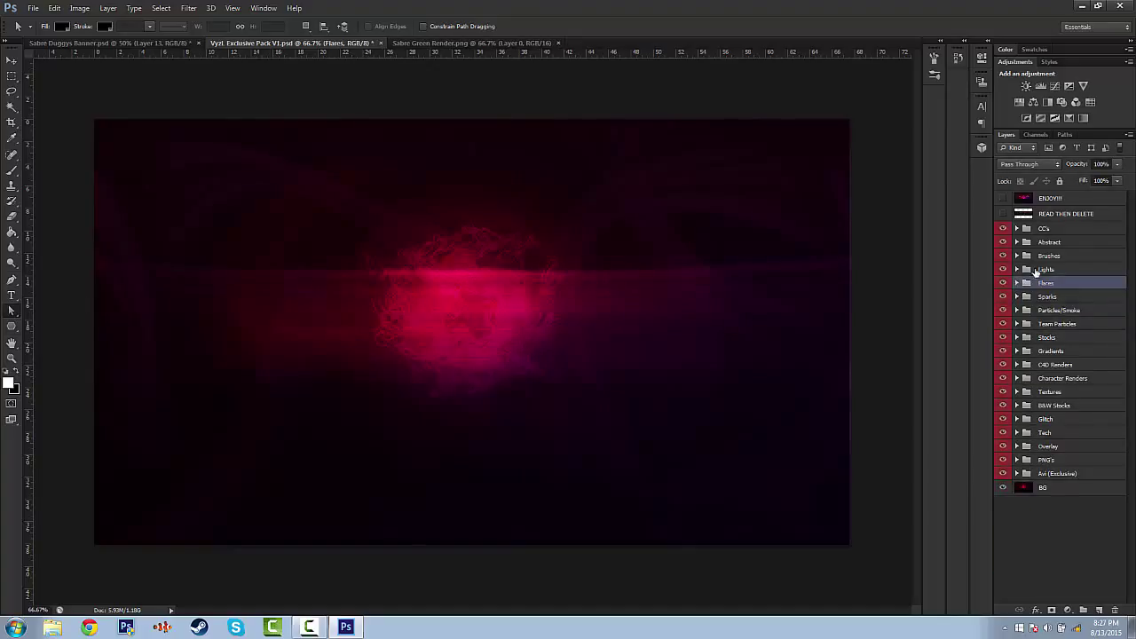
Step: Preview the second to eighth LIGHTS layers in the Lights group one at a time
{"action": "left_click", "coordinate": [1017, 269]}
{"action": "left_click", "coordinate": [1004, 299]}
{"action": "left_click", "coordinate": [1004, 299]}
{"action": "left_click", "coordinate": [1004, 299]}
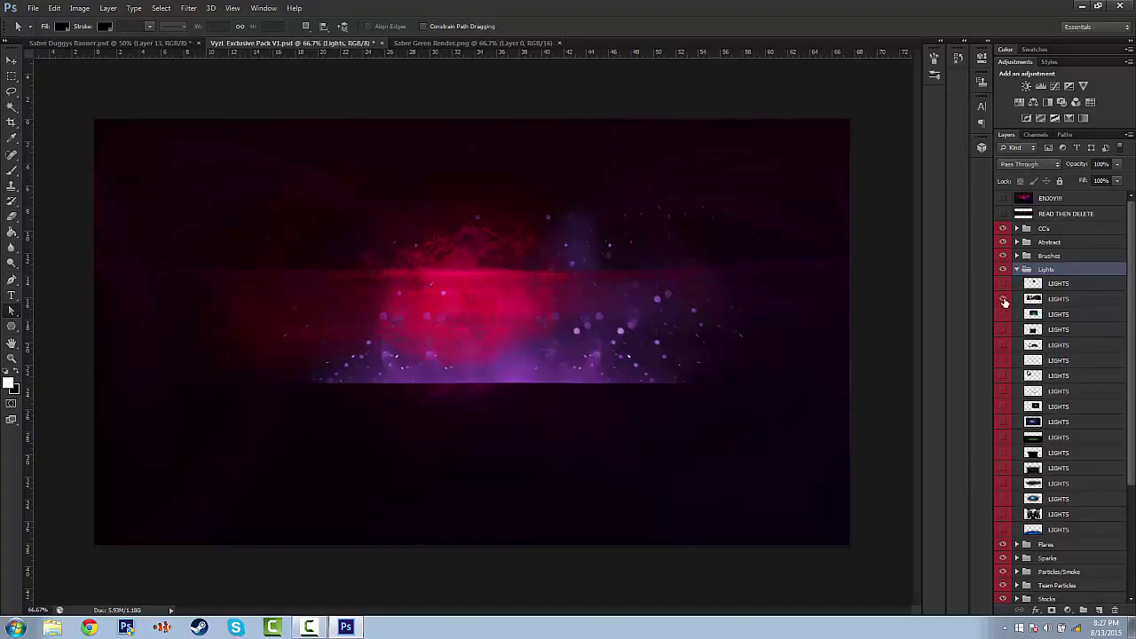
{"action": "left_click", "coordinate": [1004, 299]}
{"action": "left_click", "coordinate": [1004, 314]}
{"action": "left_click", "coordinate": [1004, 314]}
{"action": "left_click", "coordinate": [1004, 330]}
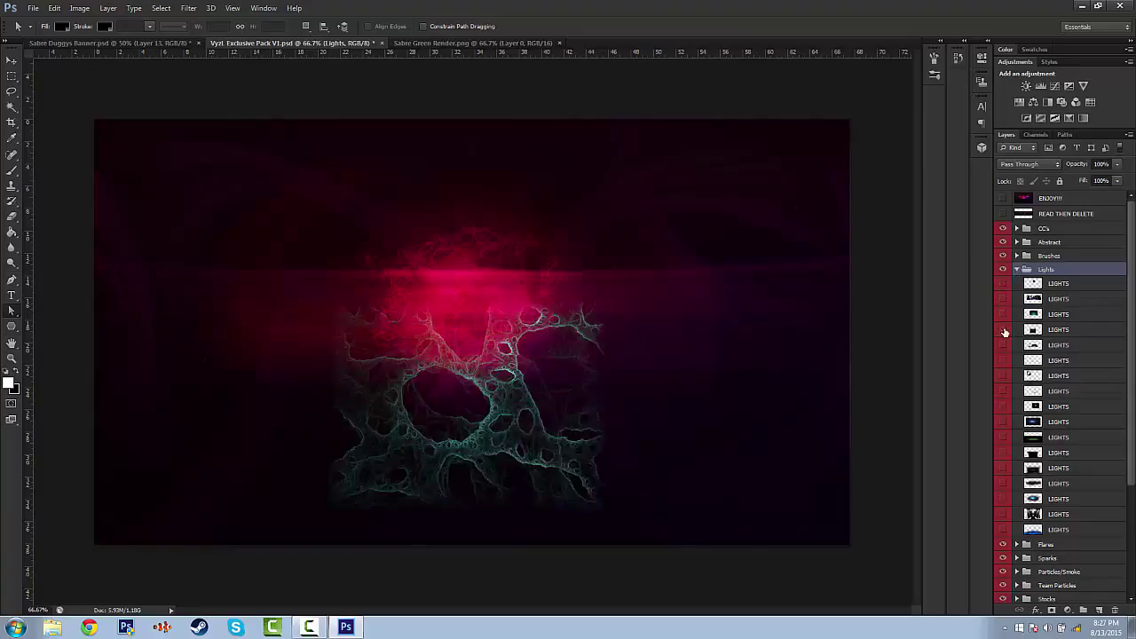
{"action": "left_click", "coordinate": [1004, 329]}
{"action": "left_click", "coordinate": [1004, 344]}
{"action": "left_click", "coordinate": [1004, 344]}
{"action": "left_click", "coordinate": [1002, 361]}
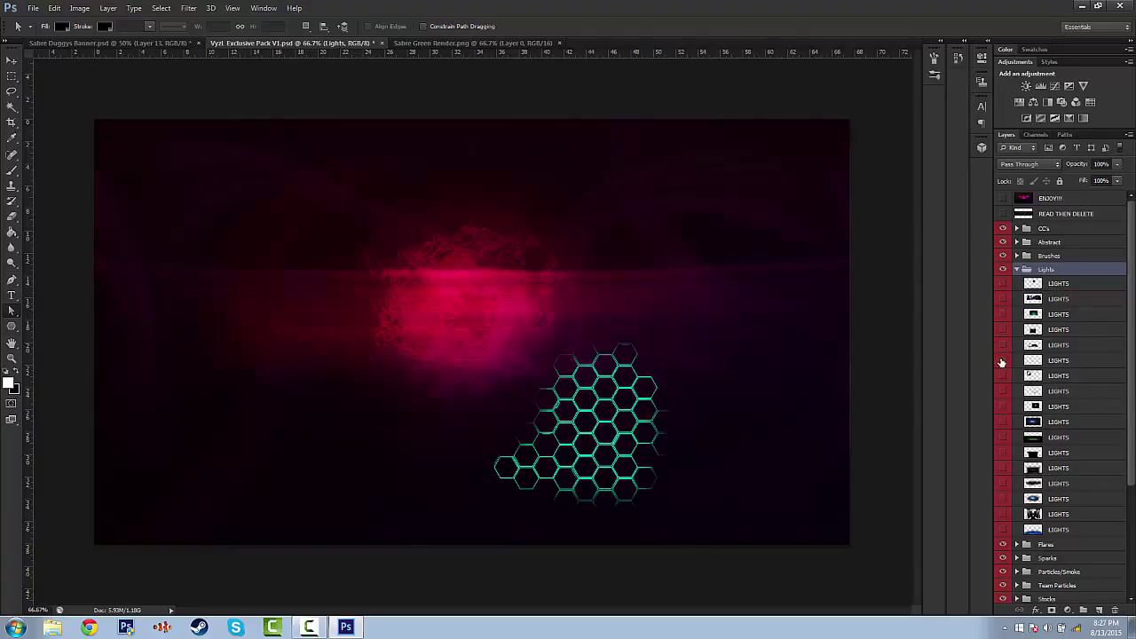
{"action": "left_click", "coordinate": [1002, 361]}
{"action": "left_click", "coordinate": [1002, 361]}
{"action": "left_click", "coordinate": [1003, 361]}
{"action": "left_click", "coordinate": [1004, 376]}
{"action": "left_click", "coordinate": [1004, 375]}
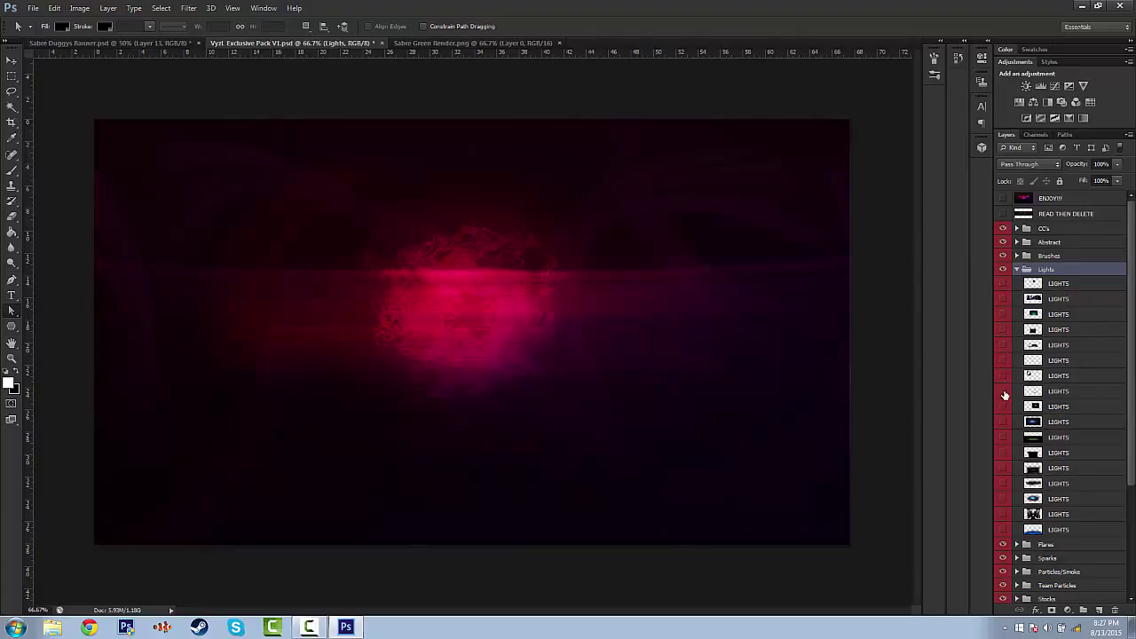
{"action": "left_click", "coordinate": [1004, 390]}
{"action": "left_click", "coordinate": [1004, 390]}
{"action": "left_click", "coordinate": [1018, 270]}
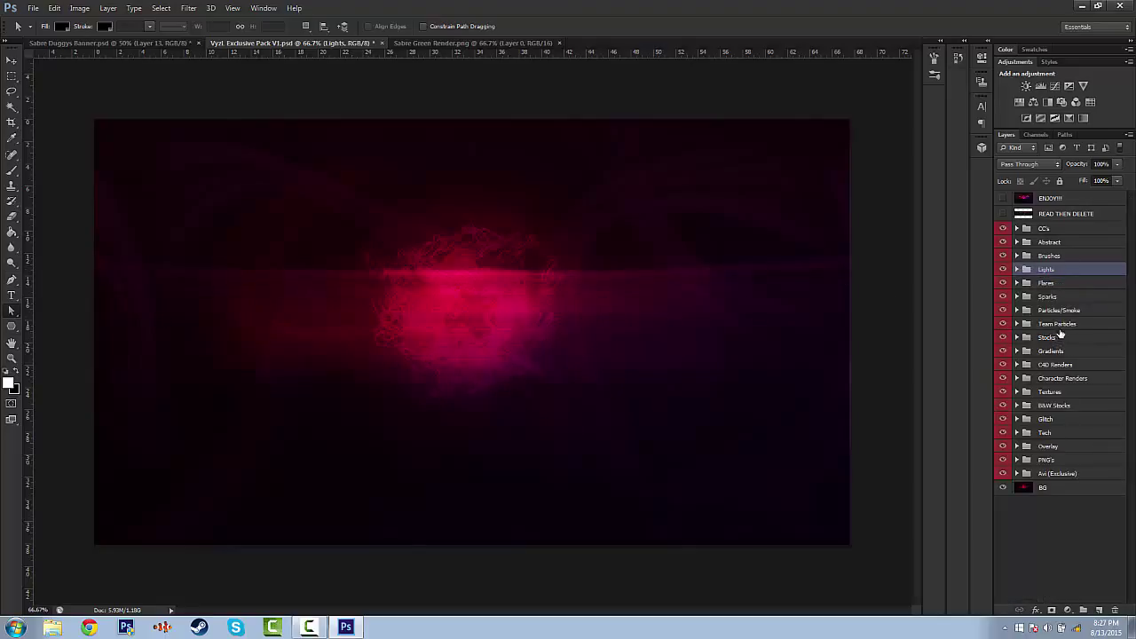
Step: Copy the green logo layer from Sabre Green Render.png into the Sabre Duggys Banner.psd document
{"action": "left_click", "coordinate": [1058, 325]}
{"action": "left_click", "coordinate": [1056, 311]}
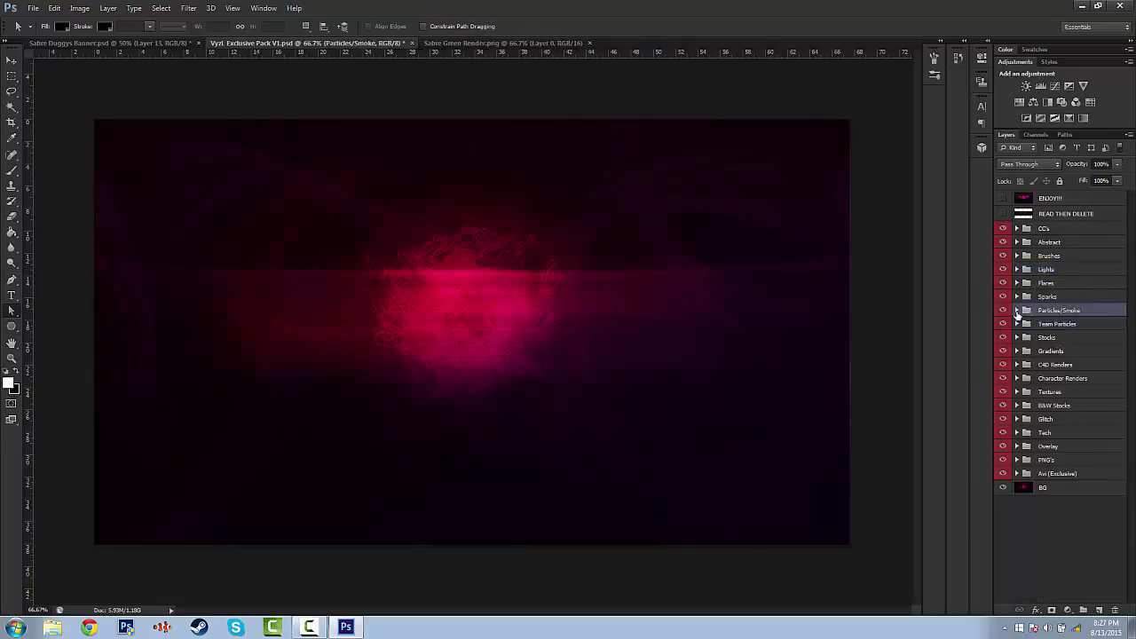
{"action": "left_click", "coordinate": [152, 42]}
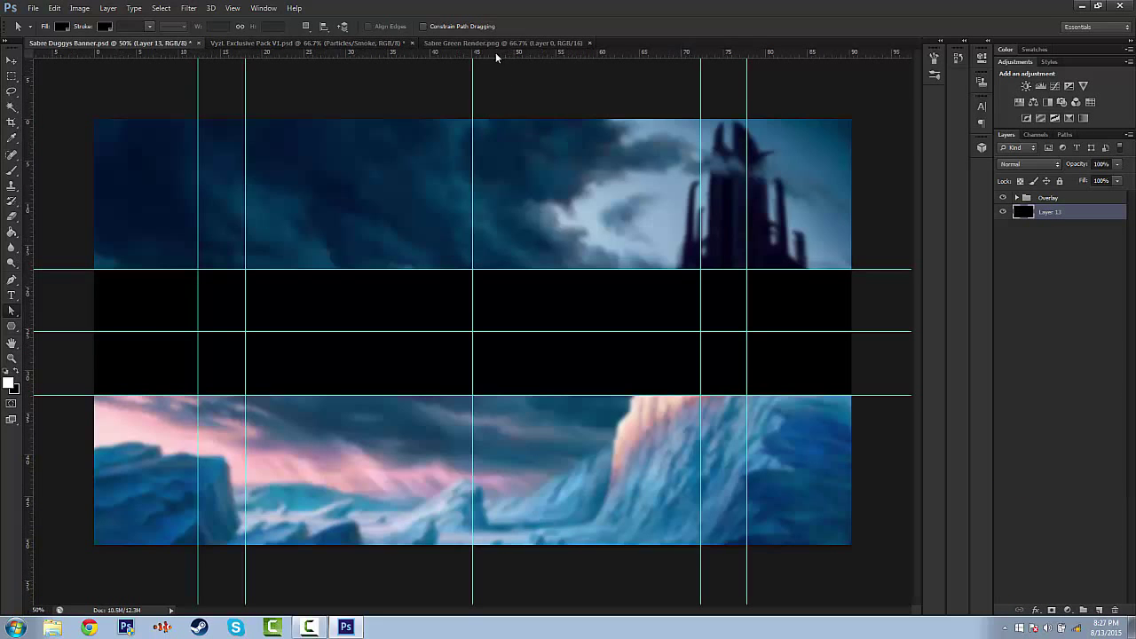
{"action": "left_click", "coordinate": [495, 44]}
{"action": "left_click", "coordinate": [11, 62]}
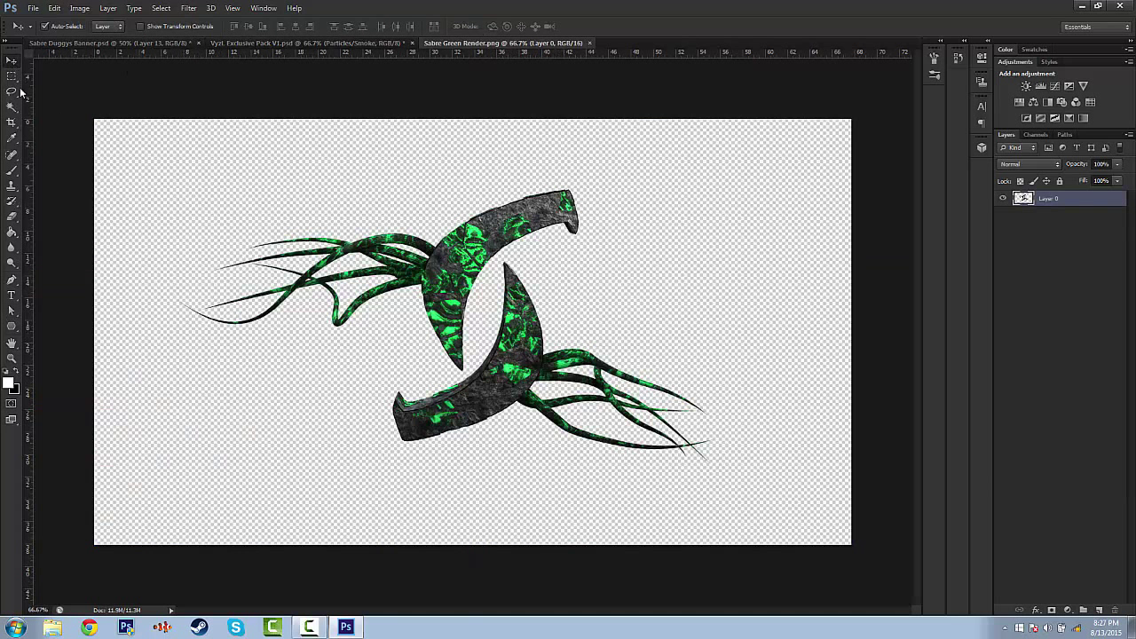
{"action": "left_click_drag", "start_coordinate": [518, 222], "coordinate": [497, 272]}
{"action": "left_click", "coordinate": [539, 239]}
Step: Scale the green Sabre logo proportionally to about 72% and position it near the middle of the banner's black strip
{"action": "key", "text": "ctrl+t"}
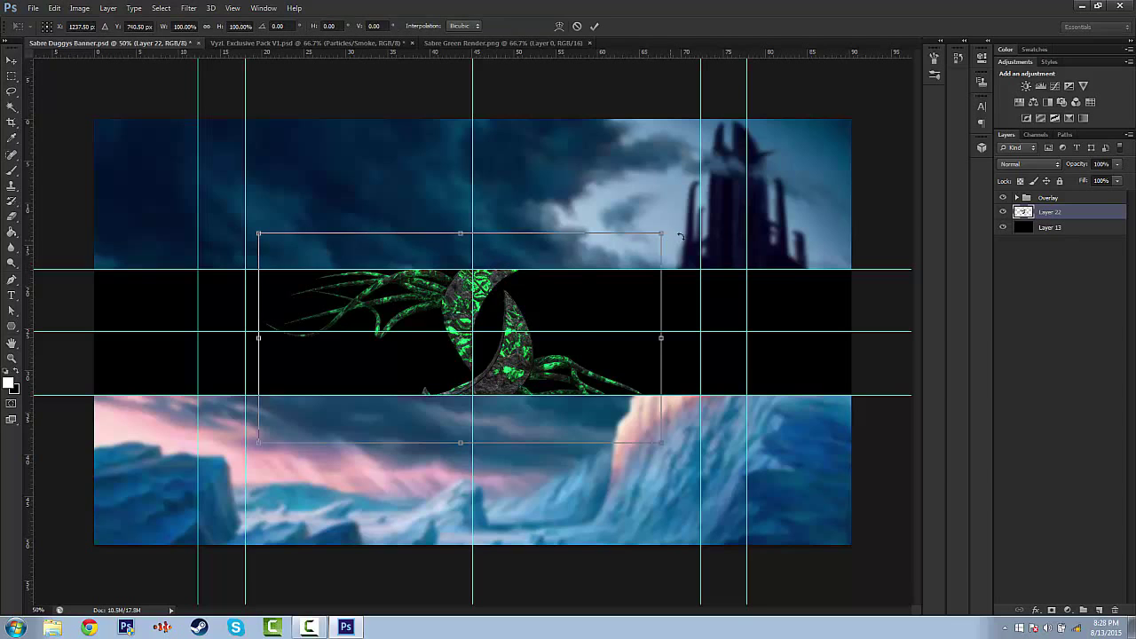
{"action": "left_click_drag", "start_coordinate": [663, 232], "coordinate": [547, 292], "text": "shift"}
{"action": "left_click_drag", "start_coordinate": [503, 375], "coordinate": [549, 343]}
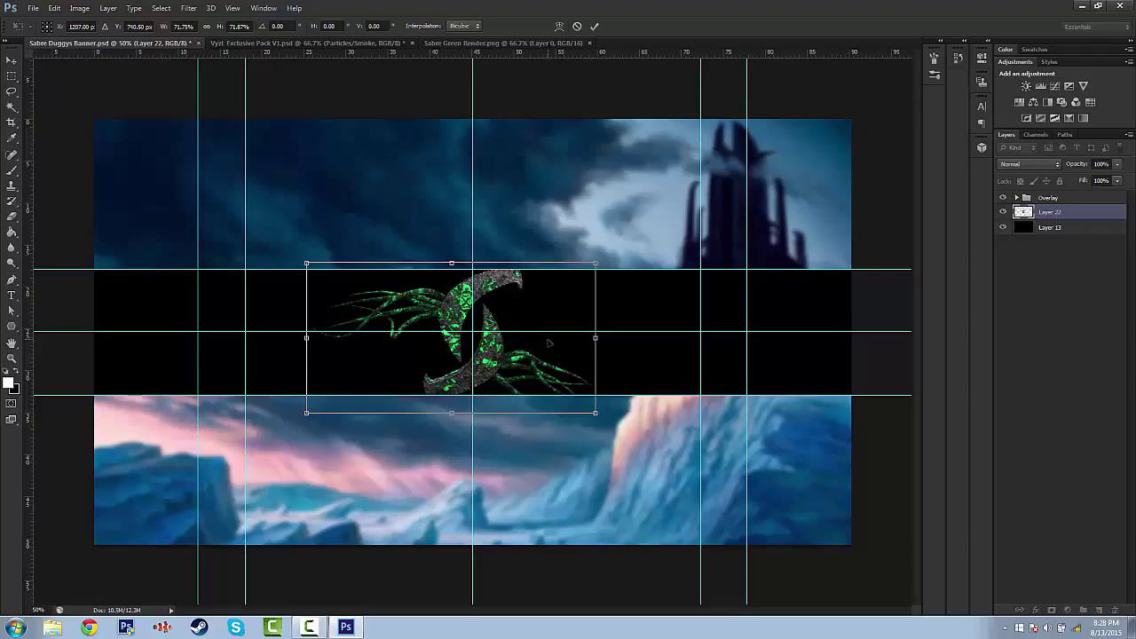
{"action": "key", "text": "Return"}
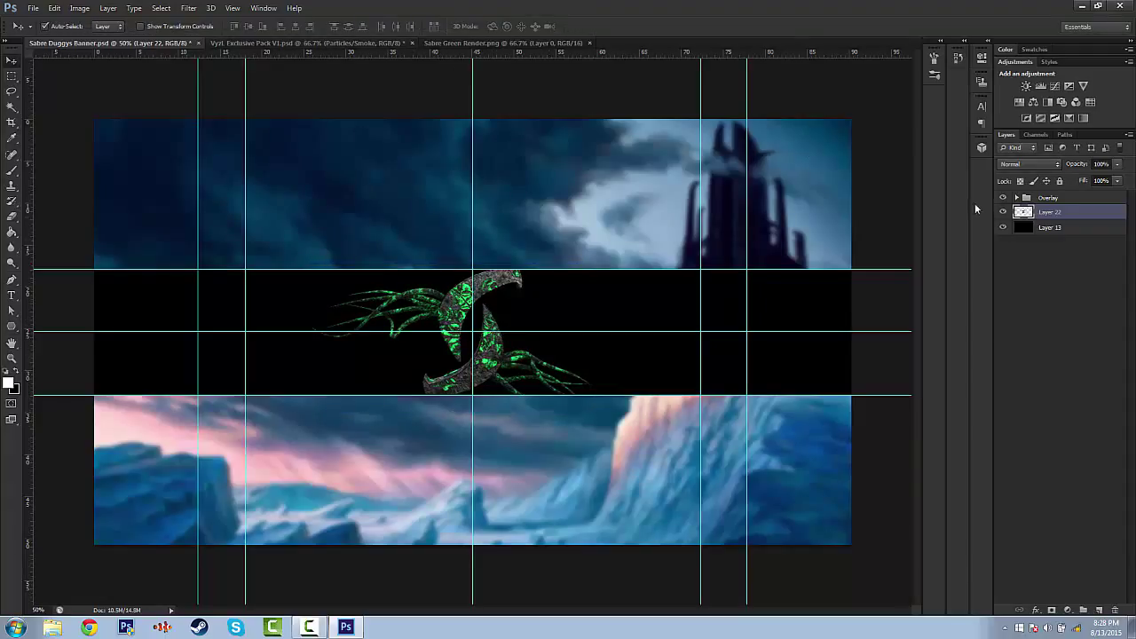
Step: Select the black Layer 13 in the banner and close the Sabre Green Render.png document
{"action": "left_click", "coordinate": [448, 118]}
{"action": "left_click", "coordinate": [515, 42]}
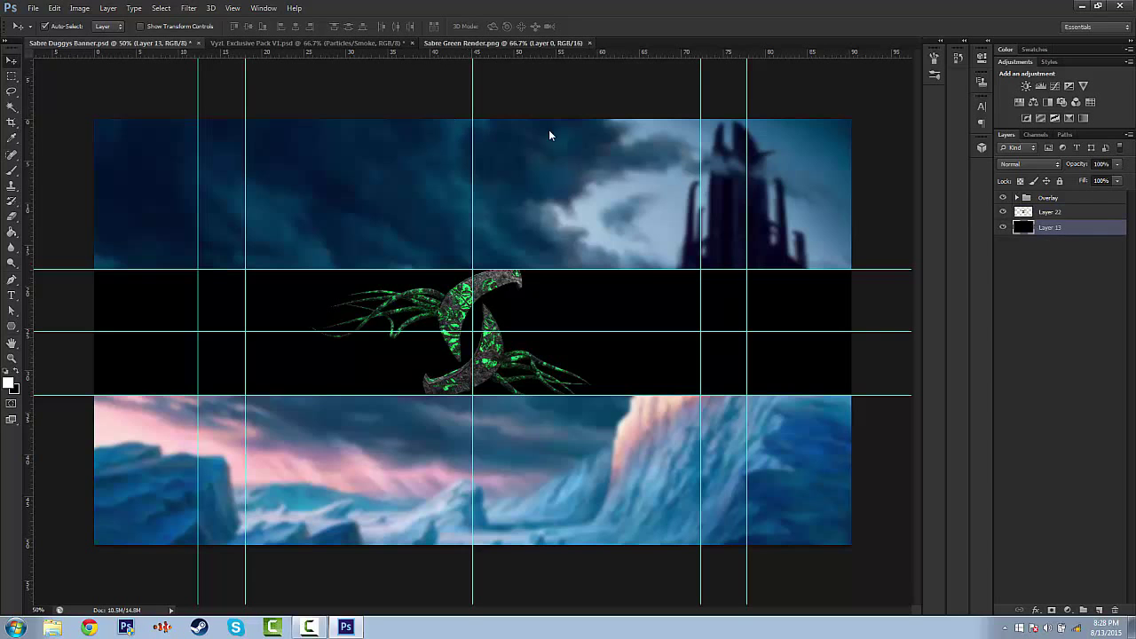
{"action": "left_click", "coordinate": [589, 43]}
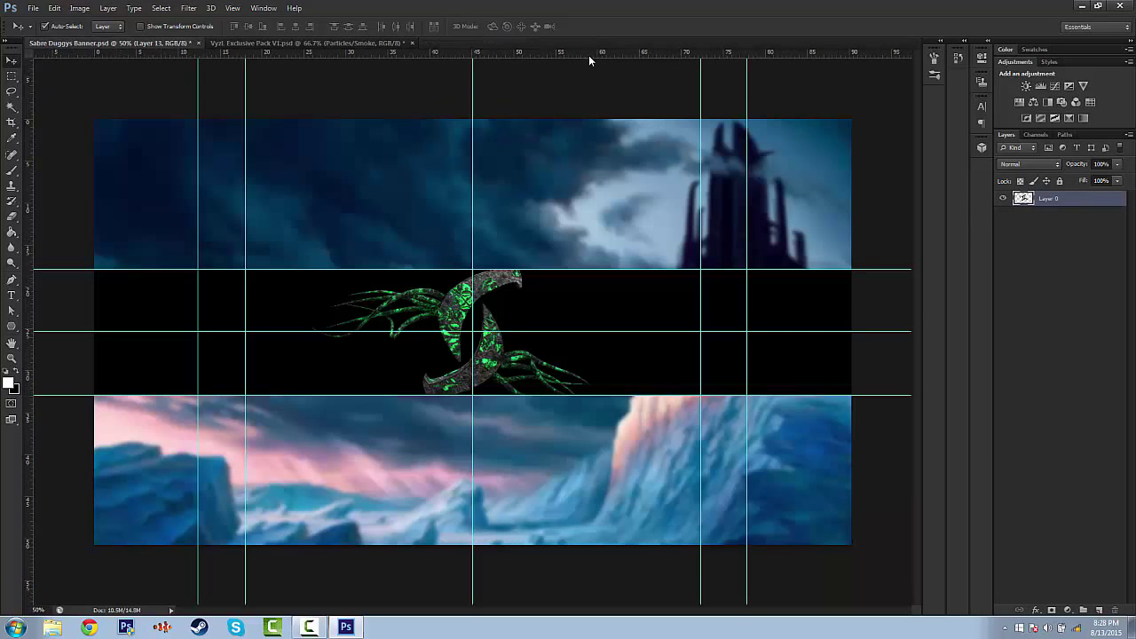
Step: Copy the second P/S layer from the pack's Particles/Smoke group into the banner, over the left part of the black strip
{"action": "left_click", "coordinate": [301, 43]}
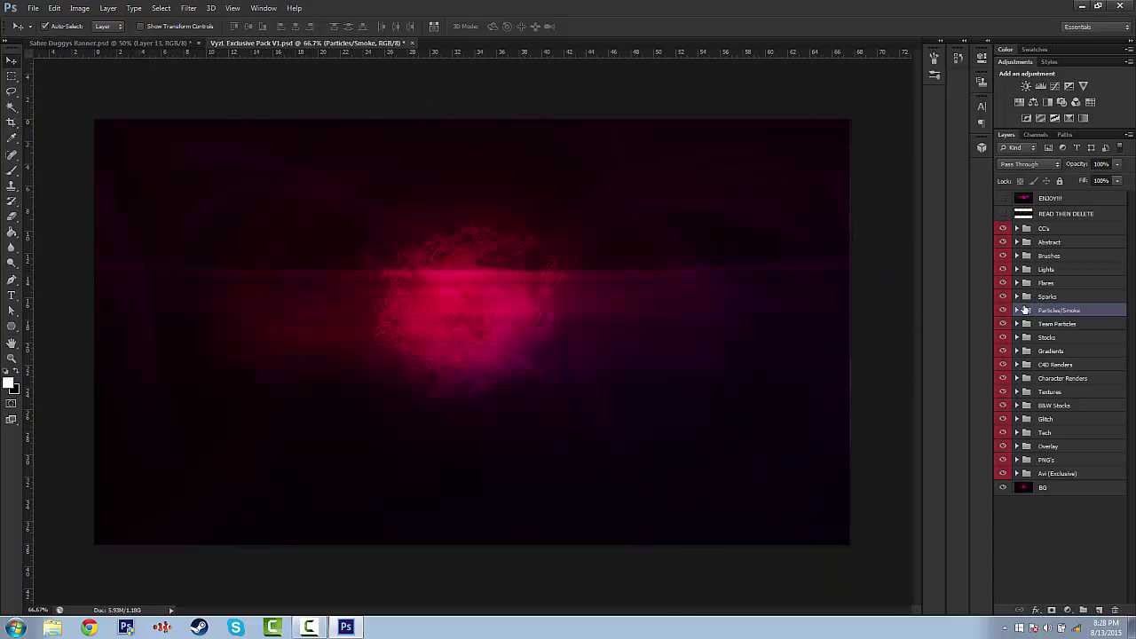
{"action": "left_click", "coordinate": [1016, 310]}
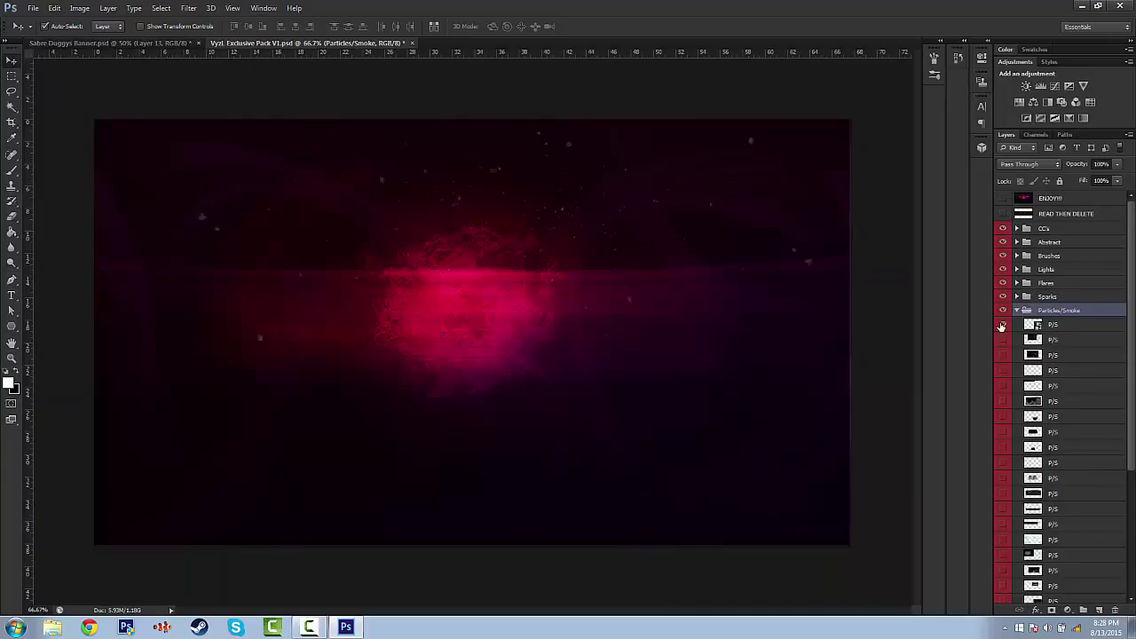
{"action": "left_click", "coordinate": [1003, 341]}
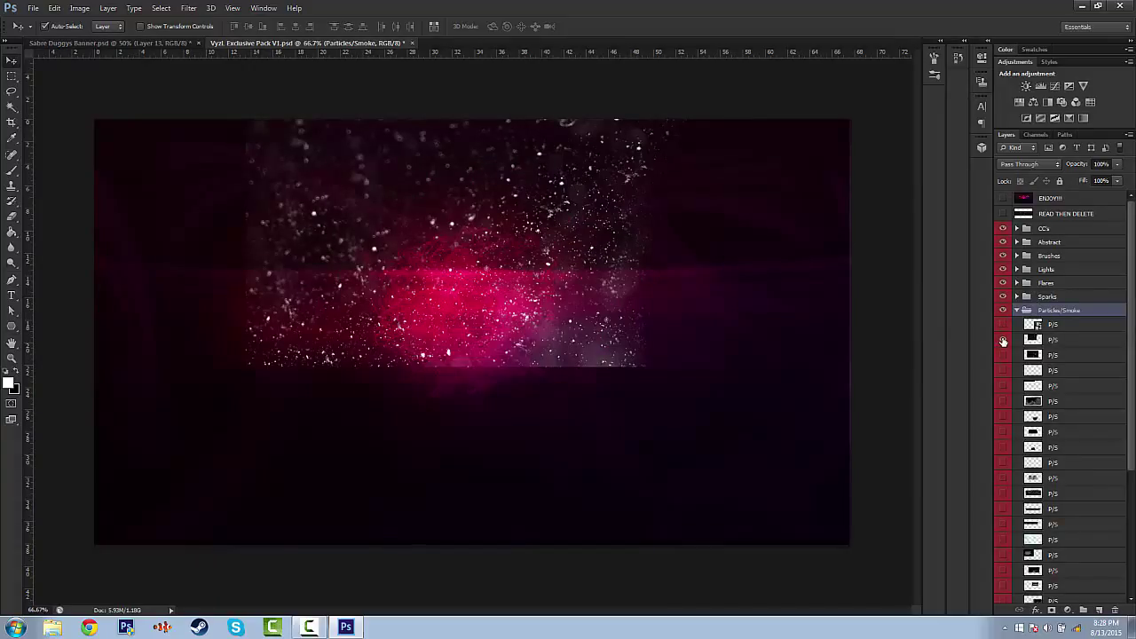
{"action": "left_click", "coordinate": [1032, 341]}
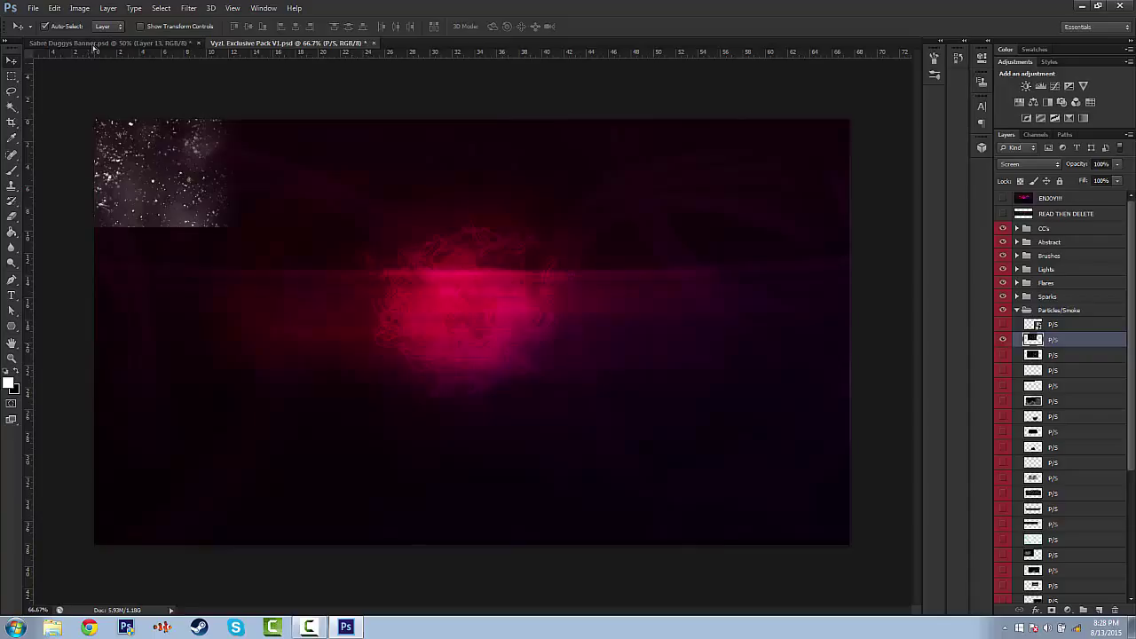
{"action": "left_click", "coordinate": [95, 43]}
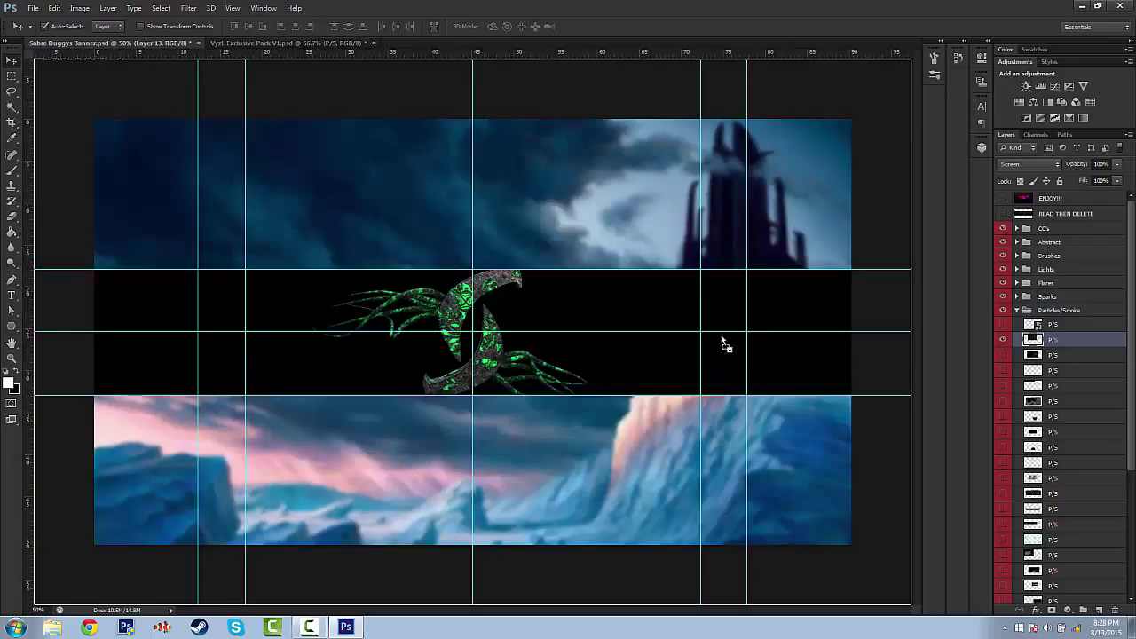
{"action": "left_click_drag", "start_coordinate": [723, 342], "coordinate": [291, 357]}
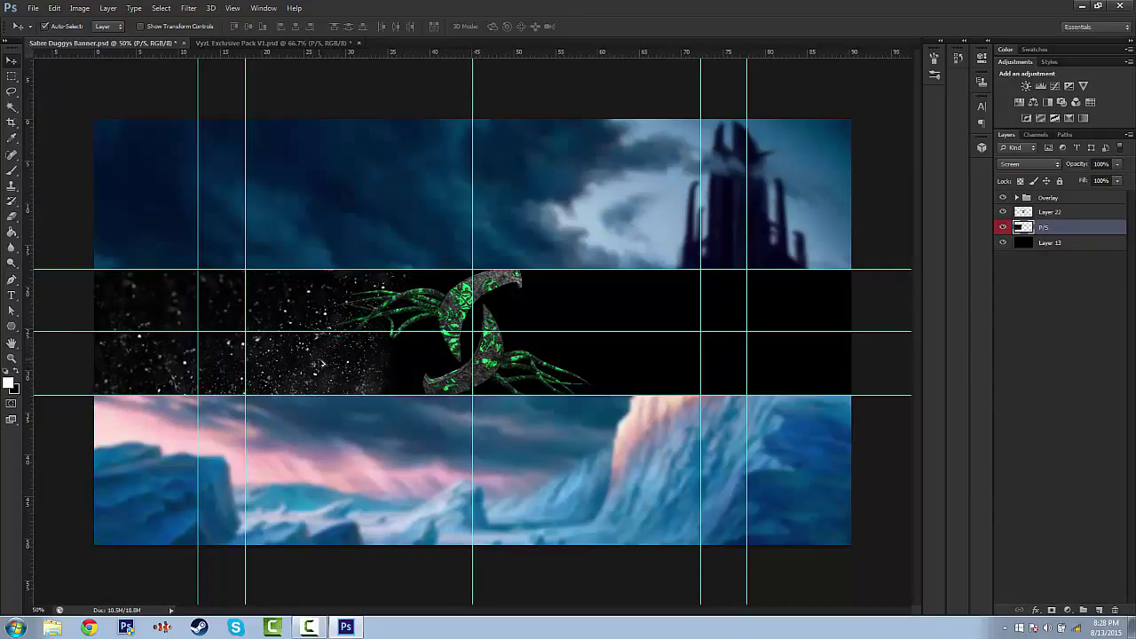
Step: Duplicate the P/S particle layer onto the right part of the black strip
{"action": "left_click_drag", "start_coordinate": [290, 367], "coordinate": [754, 373]}
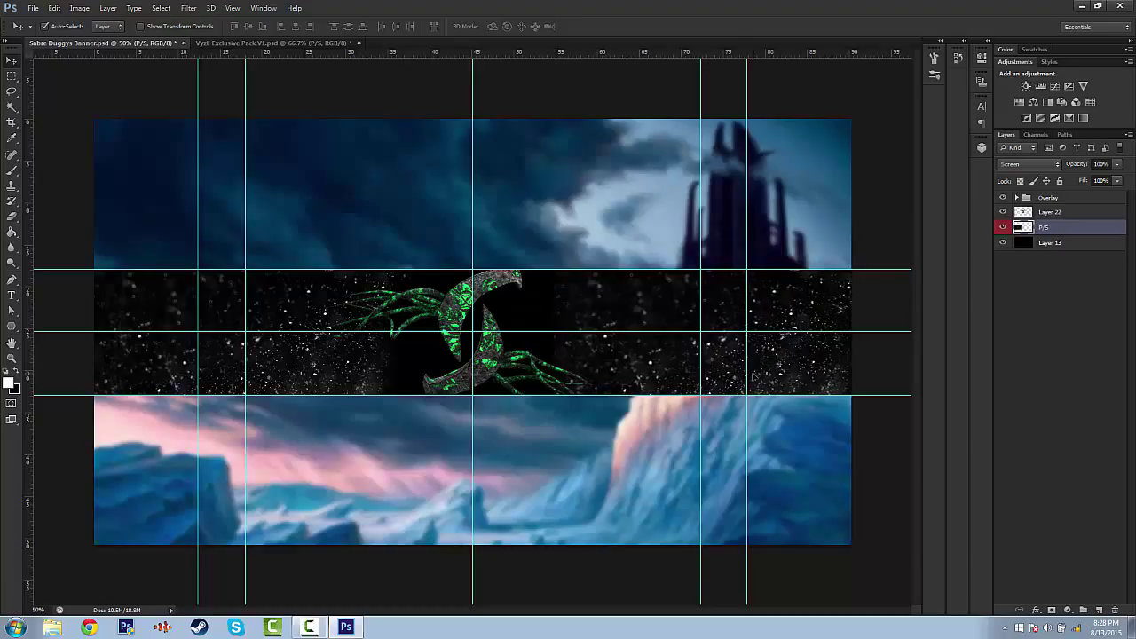
{"action": "right_click", "coordinate": [754, 374]}
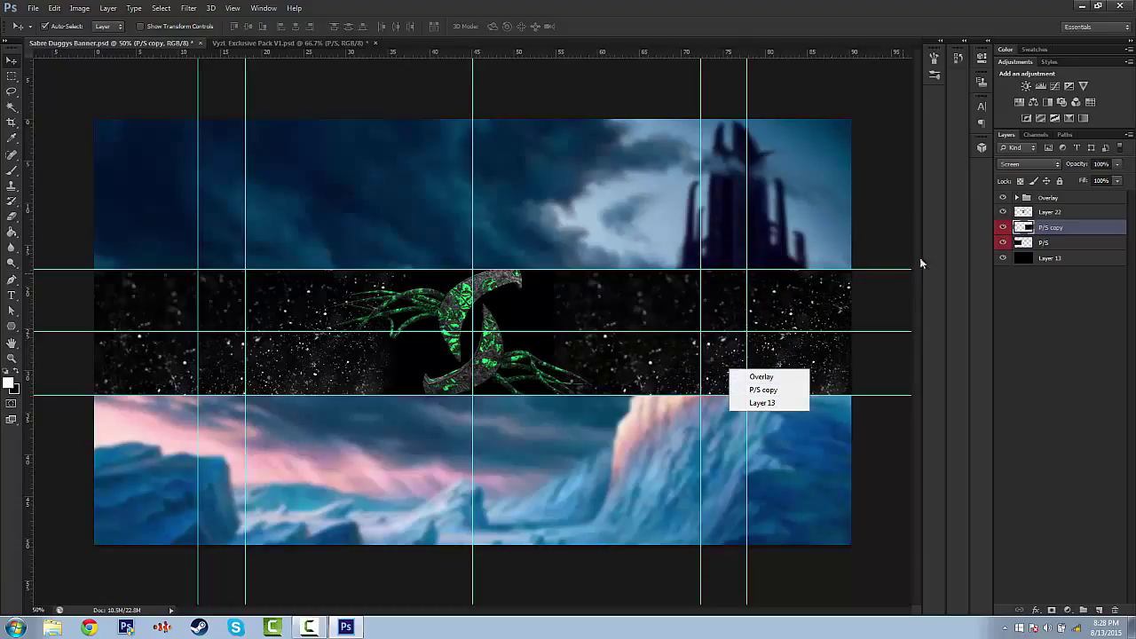
{"action": "left_click", "coordinate": [1083, 235]}
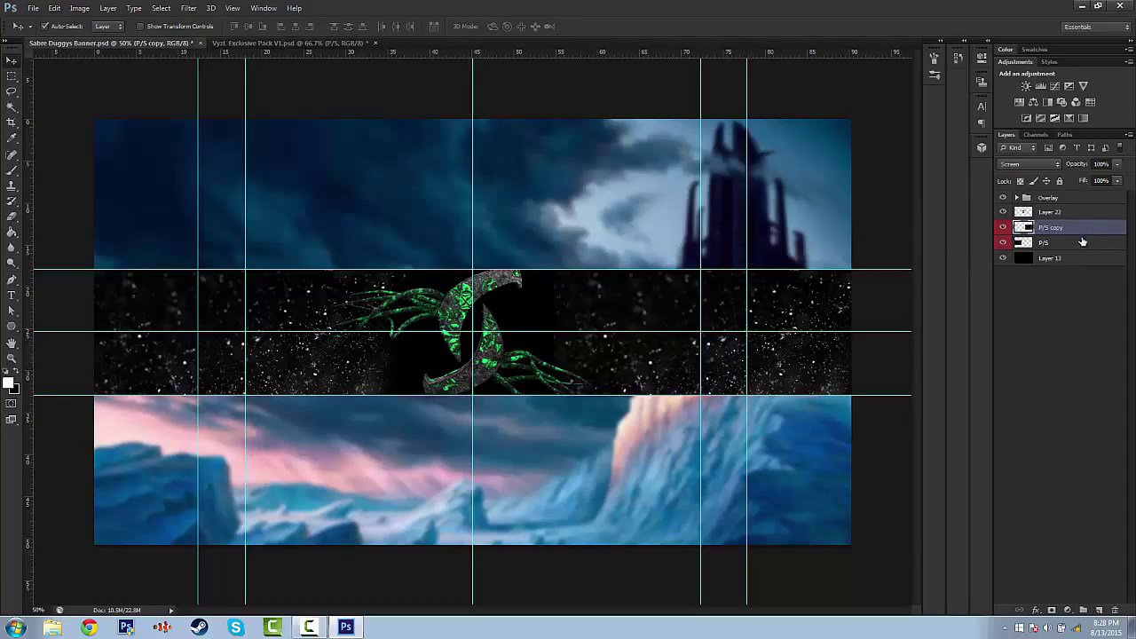
Step: Flip the P/S copy layer horizontally and shift it left toward the logo to mirror the other particles
{"action": "key", "text": "ctrl+t"}
{"action": "right_click", "coordinate": [773, 302]}
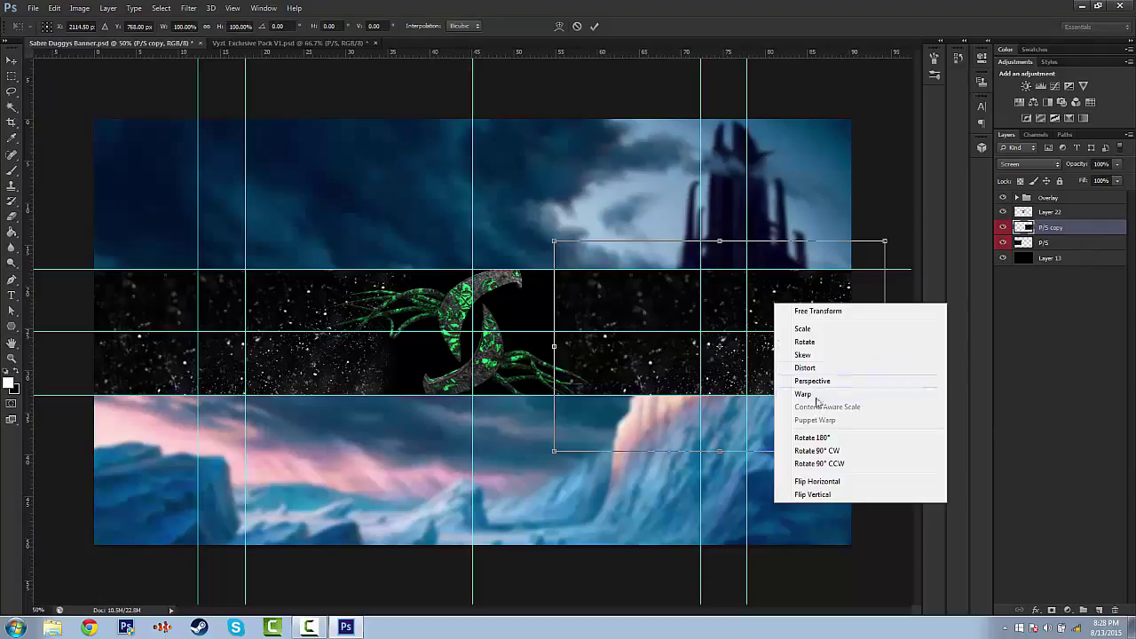
{"action": "left_click", "coordinate": [816, 481]}
{"action": "key", "text": "Return"}
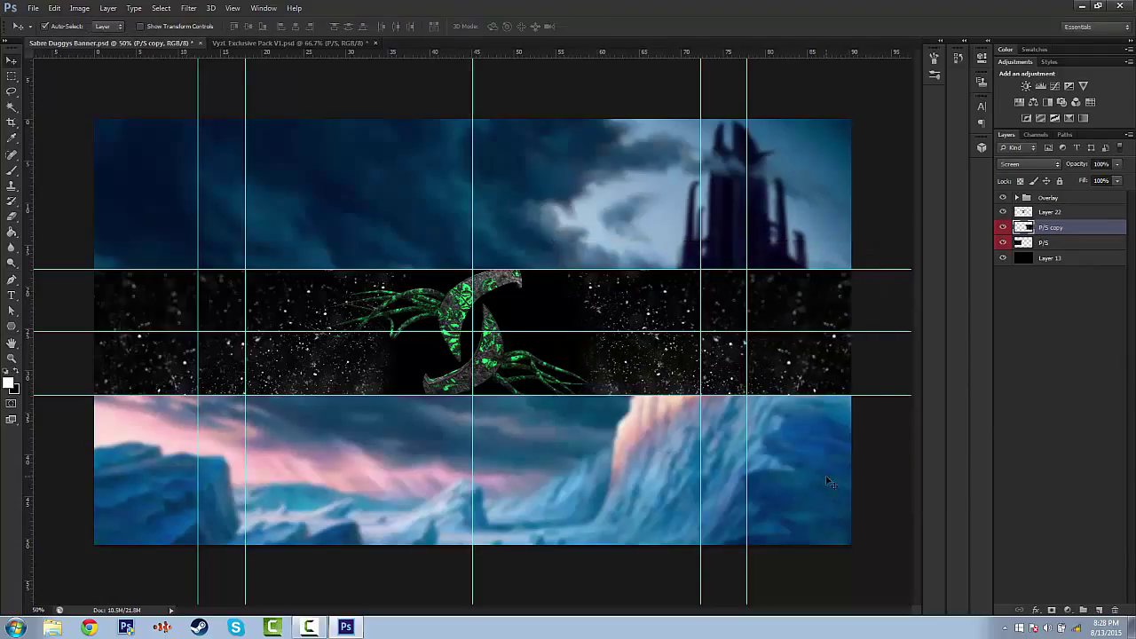
{"action": "left_click_drag", "start_coordinate": [801, 355], "coordinate": [772, 356]}
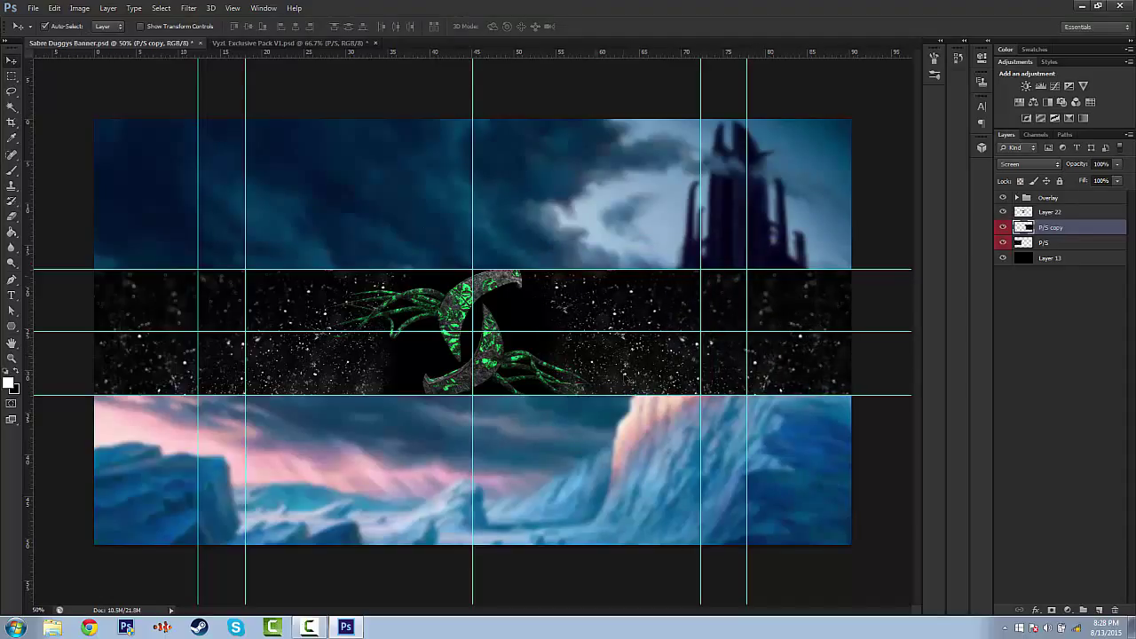
Step: Merge the two particle layers into a single layer with Screen blending and 10% opacity
{"action": "left_click", "coordinate": [1077, 247], "text": "shift"}
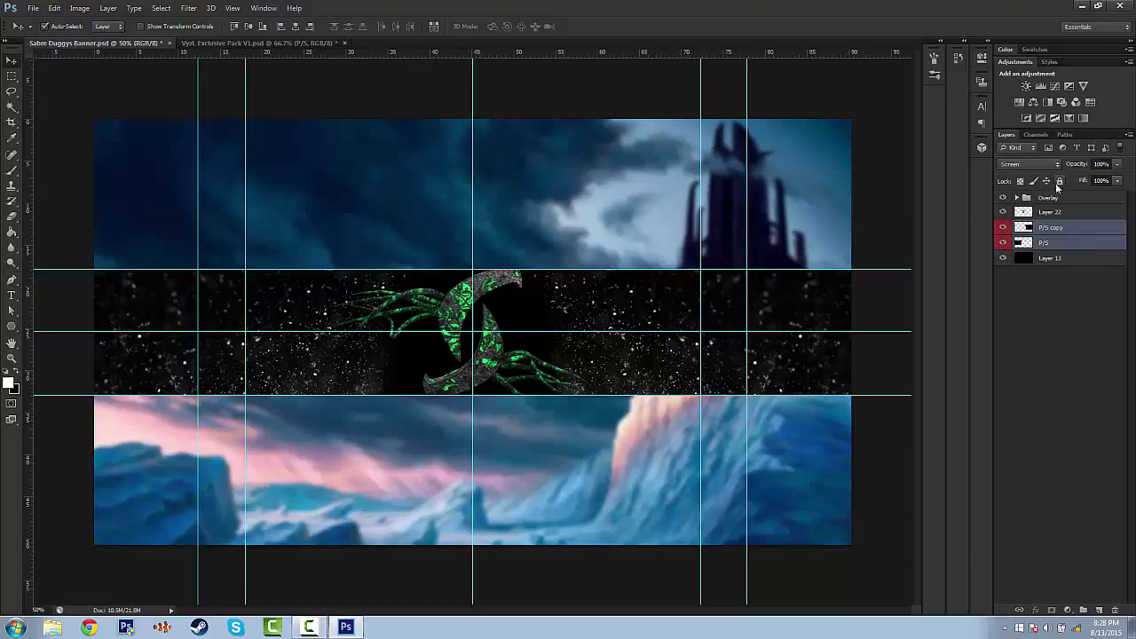
{"action": "left_click", "coordinate": [1041, 167]}
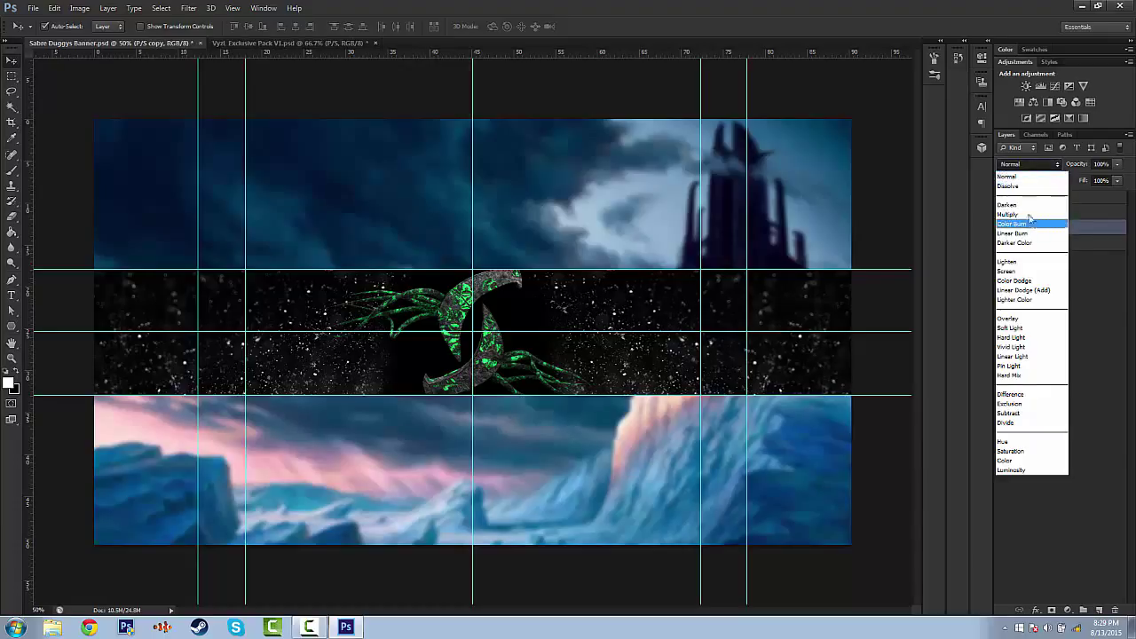
{"action": "left_click", "coordinate": [1031, 270]}
{"action": "left_click", "coordinate": [1116, 165]}
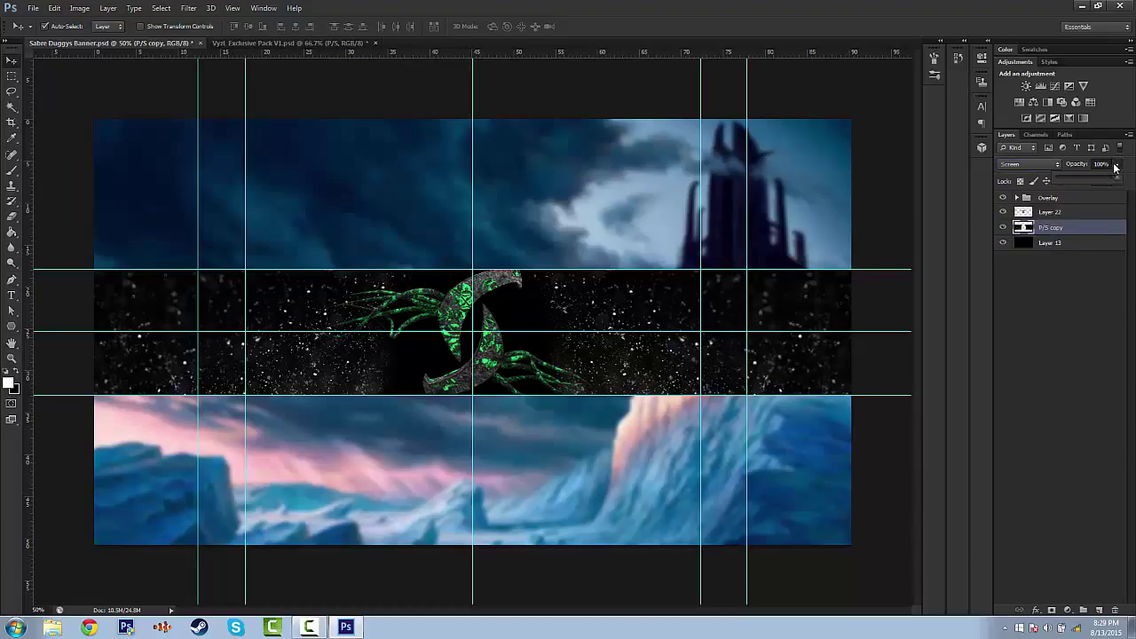
{"action": "left_click_drag", "start_coordinate": [1102, 185], "coordinate": [1067, 188]}
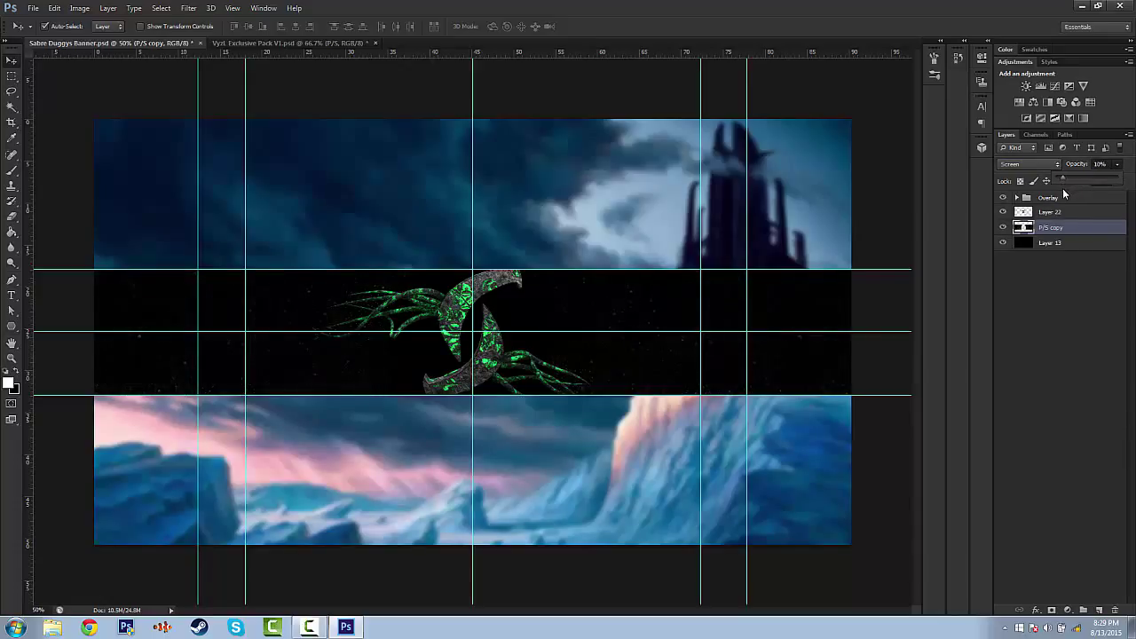
Step: Preview the second, third and fourth P/S layers in the Vyzl Exclusive Pack V1.psd document
{"action": "left_click", "coordinate": [302, 43]}
{"action": "left_click", "coordinate": [1004, 344]}
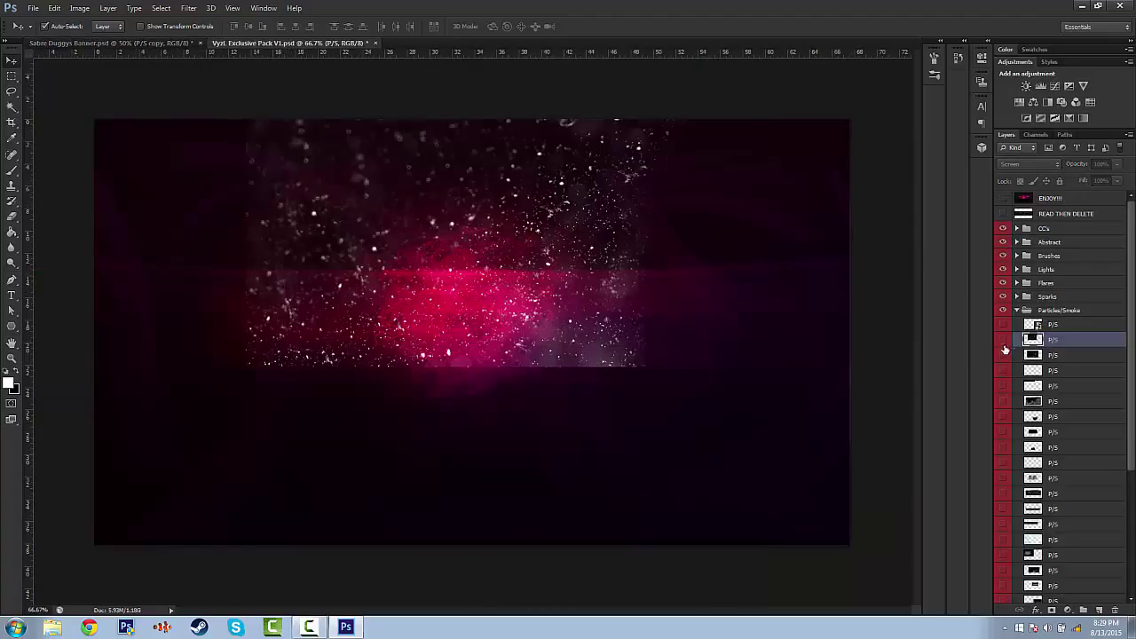
{"action": "left_click", "coordinate": [1004, 342]}
{"action": "left_click", "coordinate": [1004, 356]}
{"action": "left_click", "coordinate": [1004, 356]}
{"action": "left_click", "coordinate": [1004, 371]}
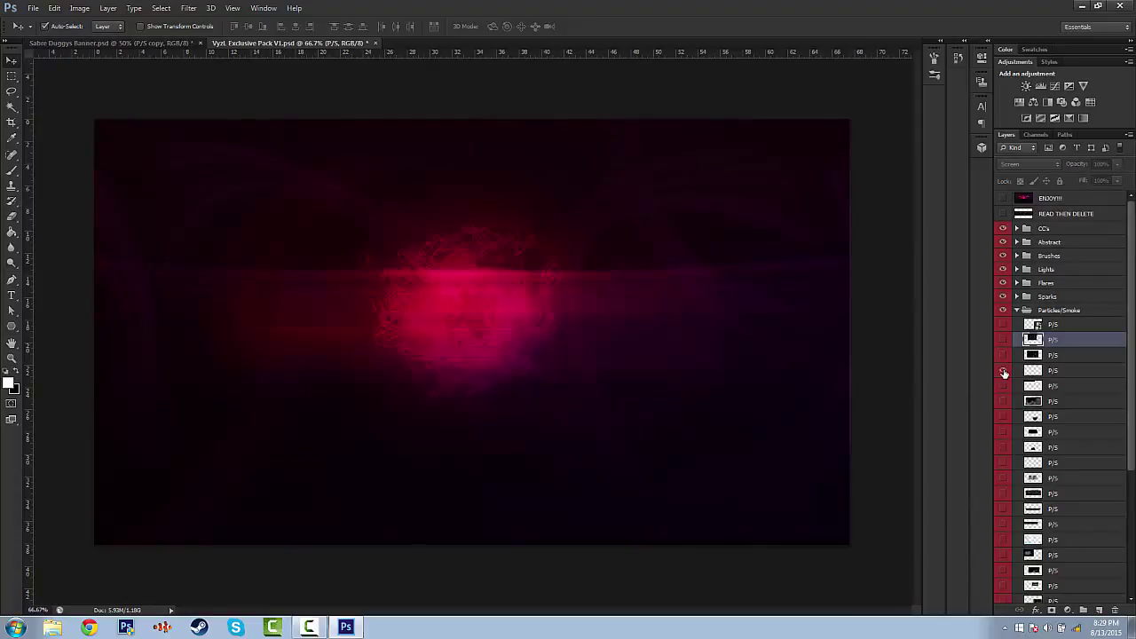
Step: Move the fourth P/S layer from above the pack's canvas onto the red glow
{"action": "left_click", "coordinate": [1043, 373]}
{"action": "key", "text": "ctrl+t"}
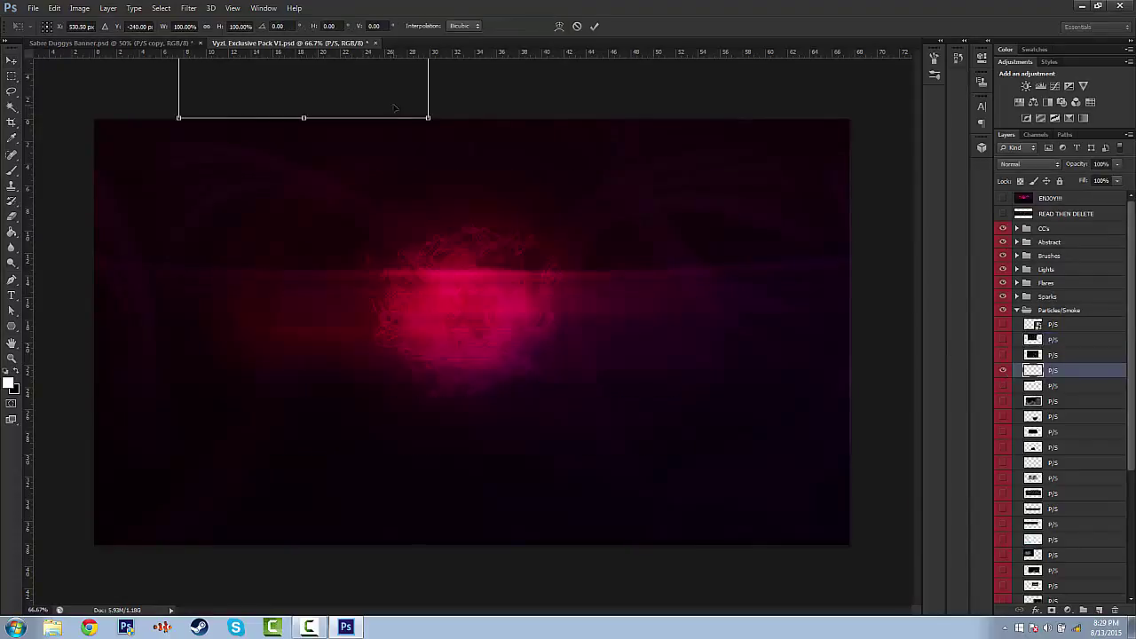
{"action": "left_click_drag", "start_coordinate": [395, 107], "coordinate": [540, 359]}
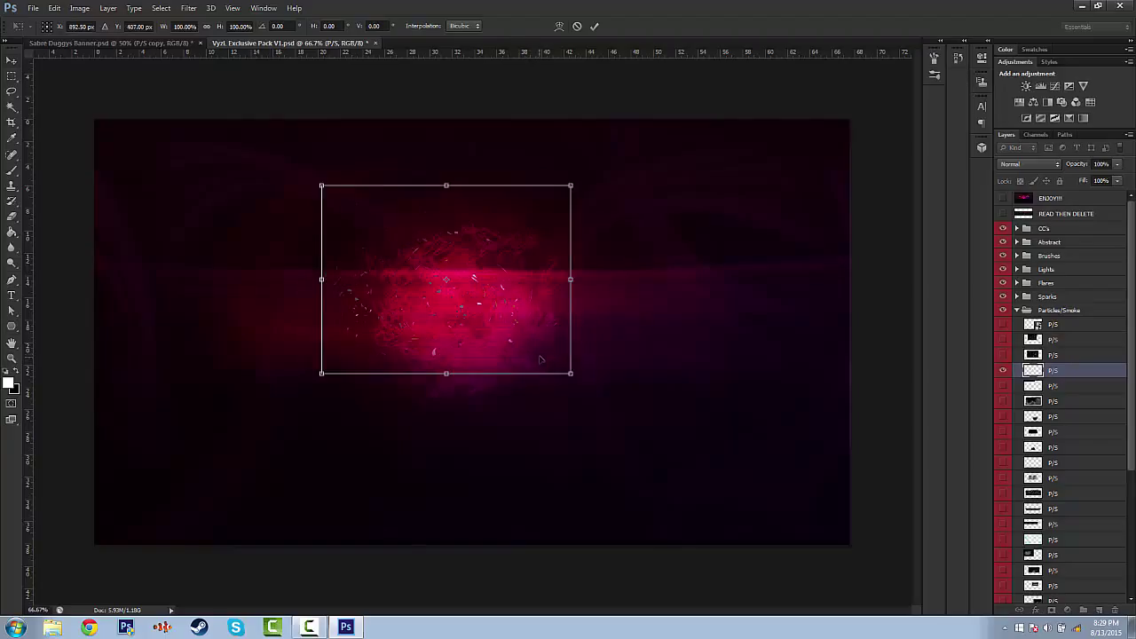
{"action": "key", "text": "Return"}
Step: Hide the fourth P/S layer, show the third one and copy it into the banner behind the Sabre logo
{"action": "left_click", "coordinate": [1004, 371]}
{"action": "left_click", "coordinate": [1004, 356]}
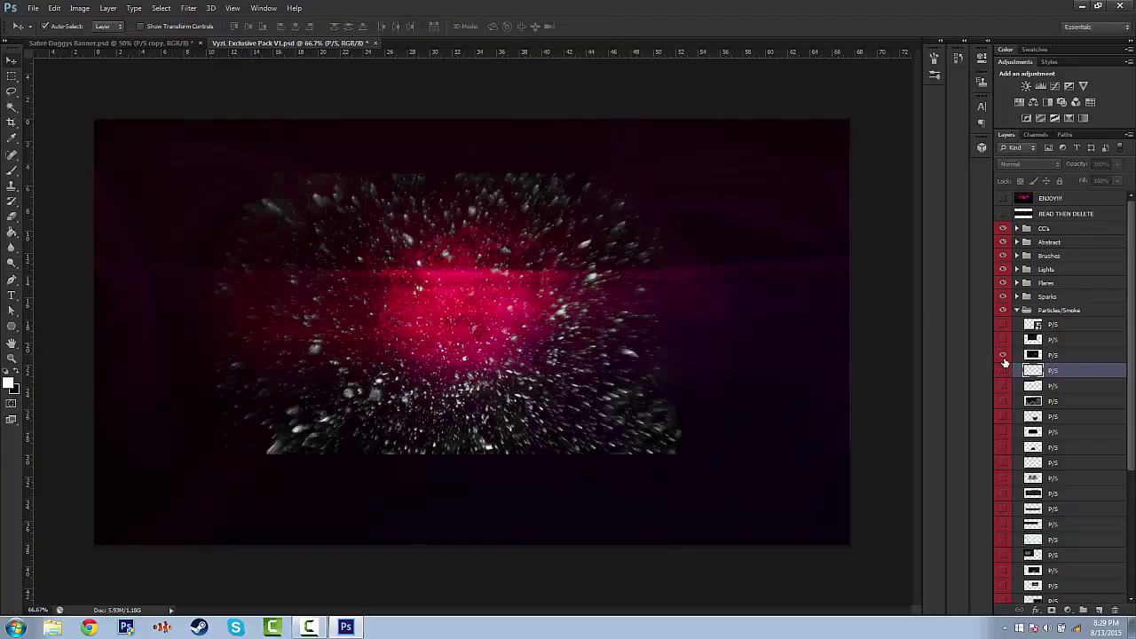
{"action": "left_click_drag", "start_coordinate": [504, 300], "coordinate": [599, 315]}
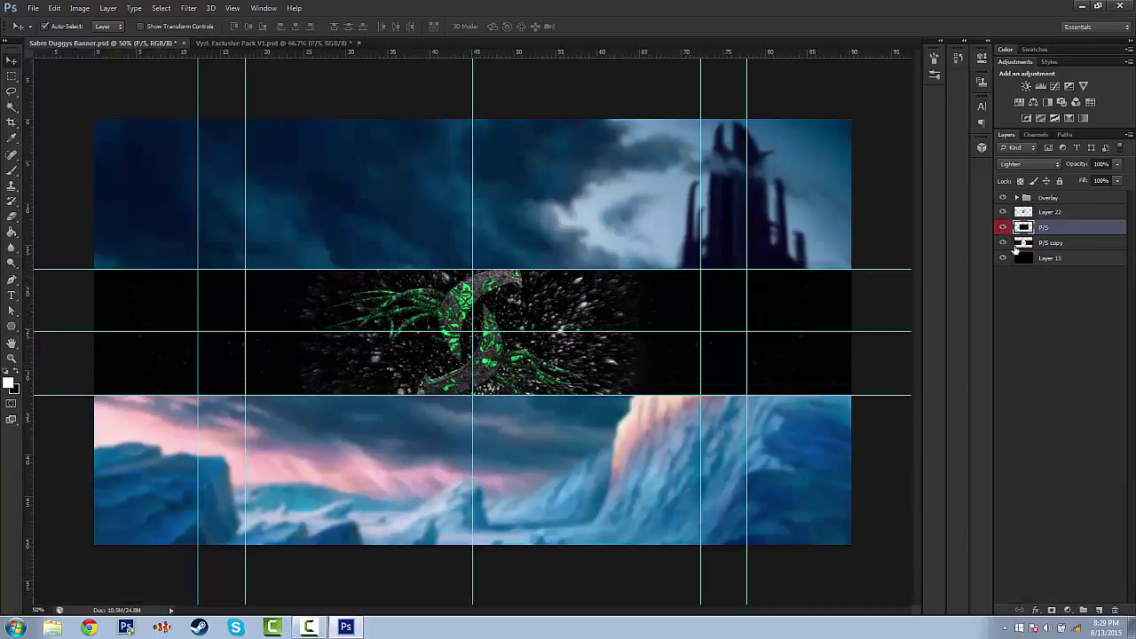
Step: Place the P/S layer directly beneath the P/S copy layer and reduce its opacity to a faint level below 19%
{"action": "left_click_drag", "start_coordinate": [1041, 229], "coordinate": [1045, 257]}
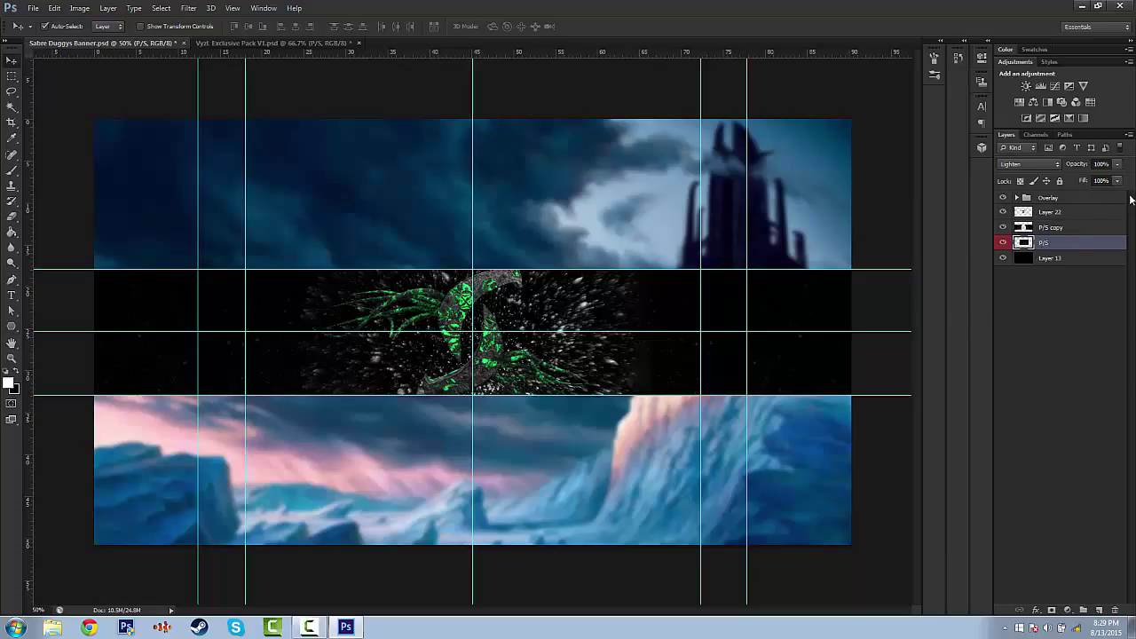
{"action": "left_click", "coordinate": [1052, 173]}
{"action": "left_click", "coordinate": [1049, 171]}
{"action": "left_click", "coordinate": [1119, 164]}
{"action": "left_click_drag", "start_coordinate": [1081, 187], "coordinate": [1078, 187]}
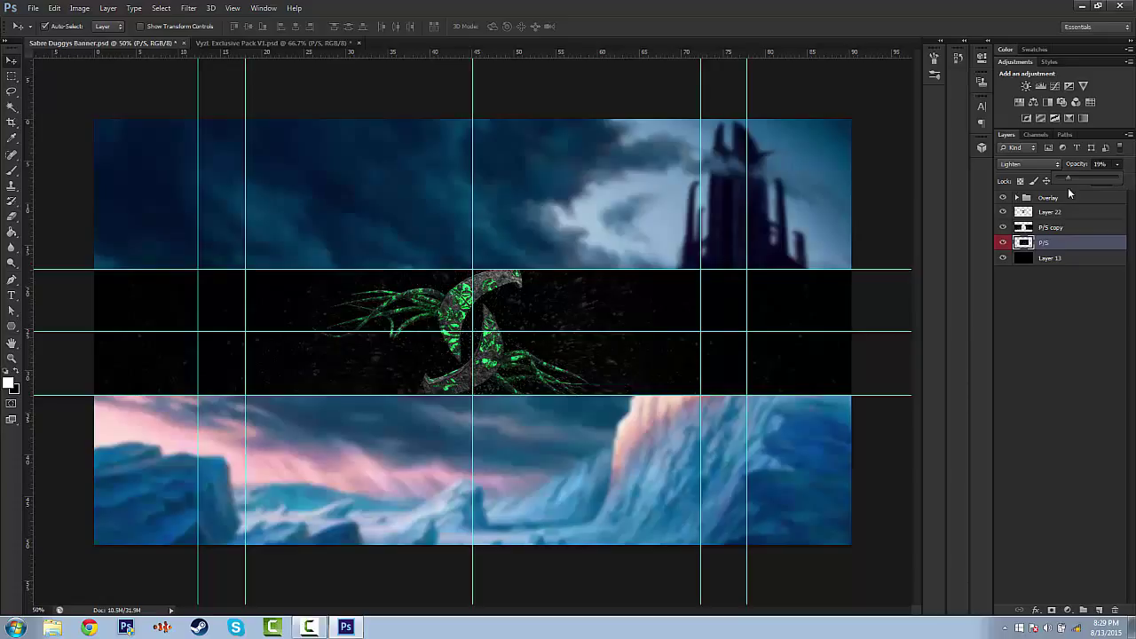
{"action": "left_click_drag", "start_coordinate": [1065, 192], "coordinate": [1062, 192]}
Step: Group the P/S copy and P/S layers together and name the group Particles
{"action": "left_click", "coordinate": [1050, 229], "text": "shift"}
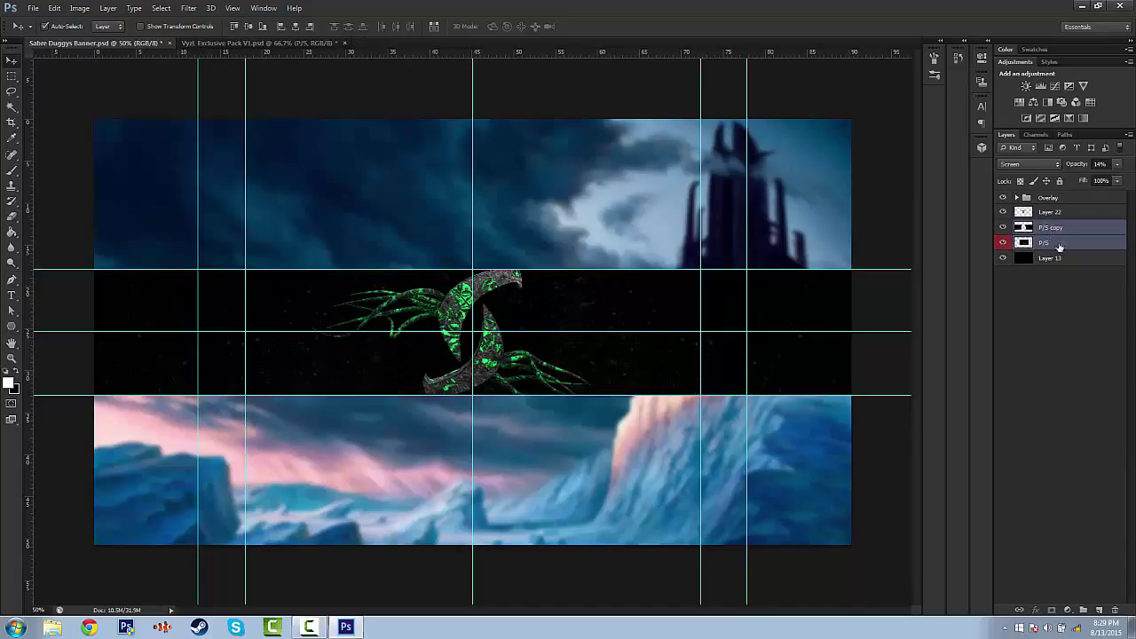
{"action": "left_click", "coordinate": [1059, 242]}
{"action": "left_click", "coordinate": [1058, 231]}
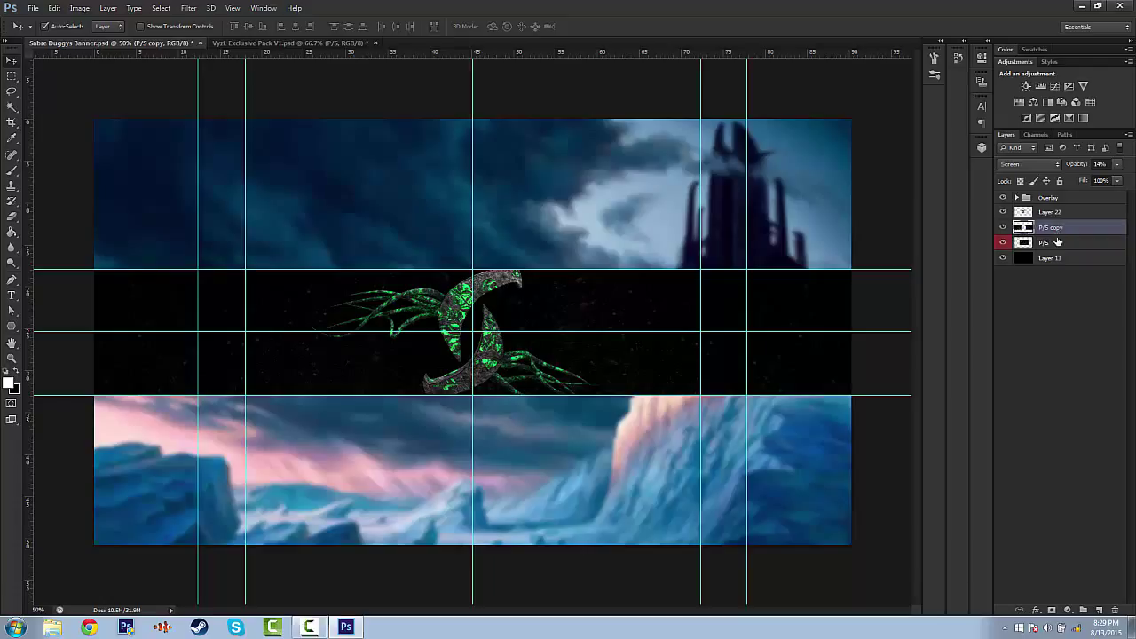
{"action": "left_click", "coordinate": [1057, 243], "text": "shift"}
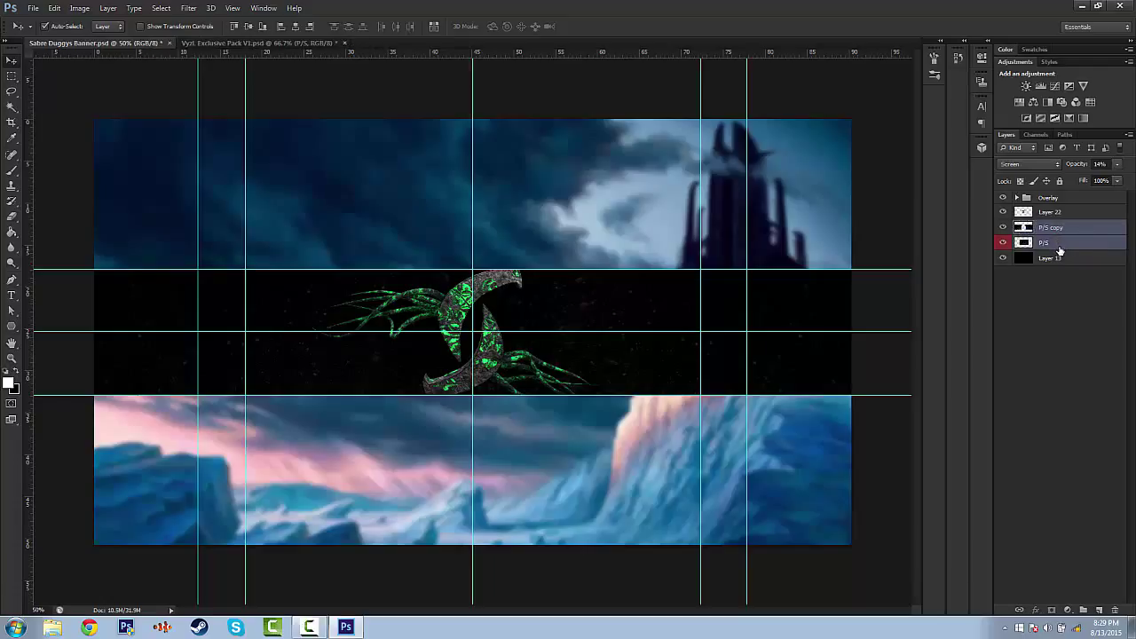
{"action": "key", "text": "ctrl+g"}
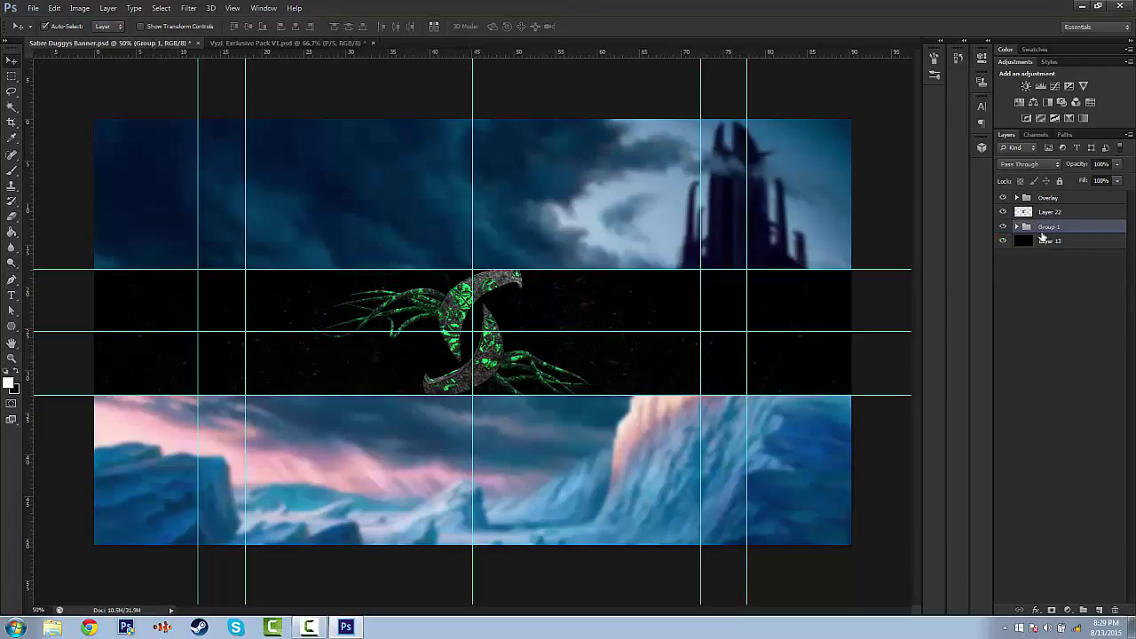
{"action": "double_click", "coordinate": [1049, 228]}
{"action": "type", "text": "Particles"}
{"action": "left_click", "coordinate": [1113, 250]}
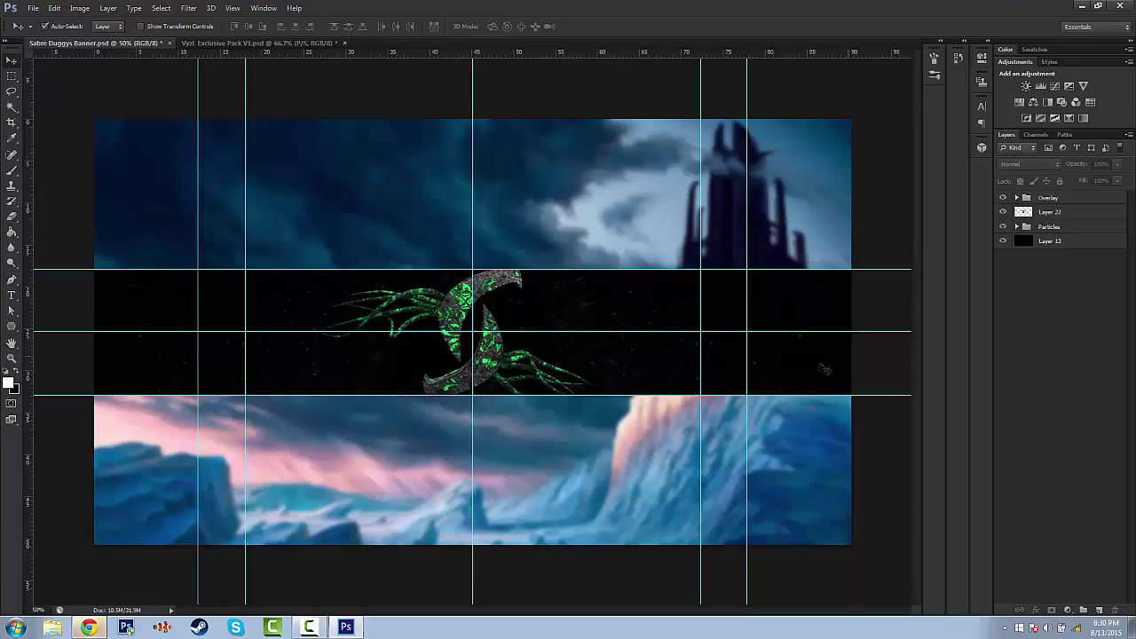
Step: Create a new empty layer group between Layer 22 and the Particles group and open its name for editing
{"action": "left_click", "coordinate": [1083, 610]}
{"action": "left_click_drag", "start_coordinate": [1047, 225], "coordinate": [1046, 243]}
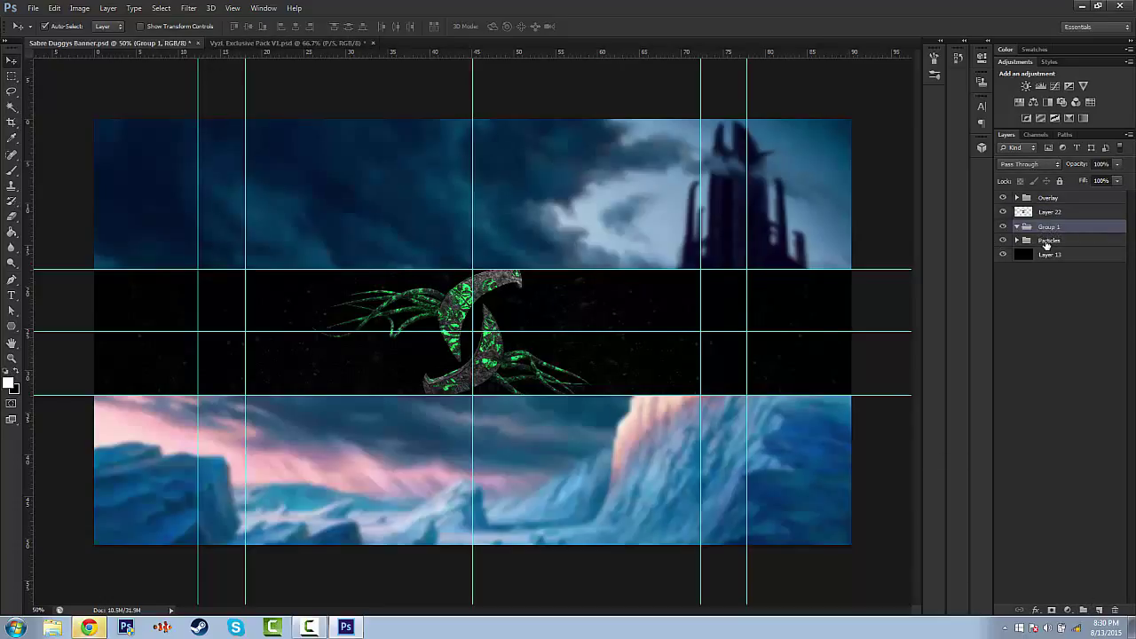
{"action": "double_click", "coordinate": [1049, 227]}
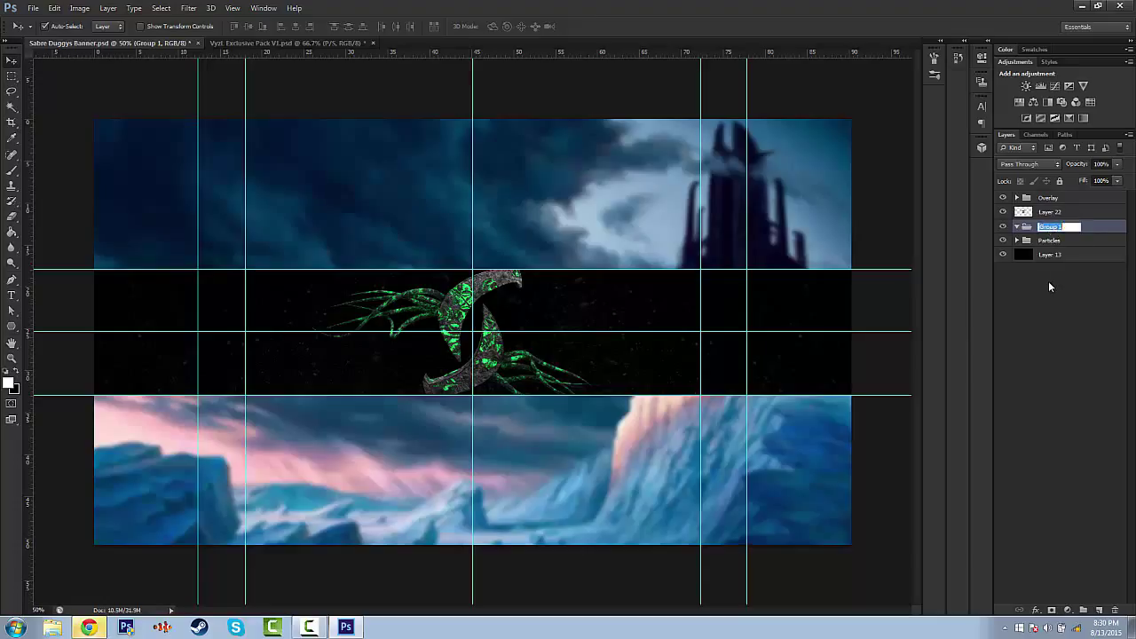
Step: Rename the new layer group above Particles as Smokes
{"action": "type", "text": "Smokes"}
{"action": "left_click", "coordinate": [1101, 320]}
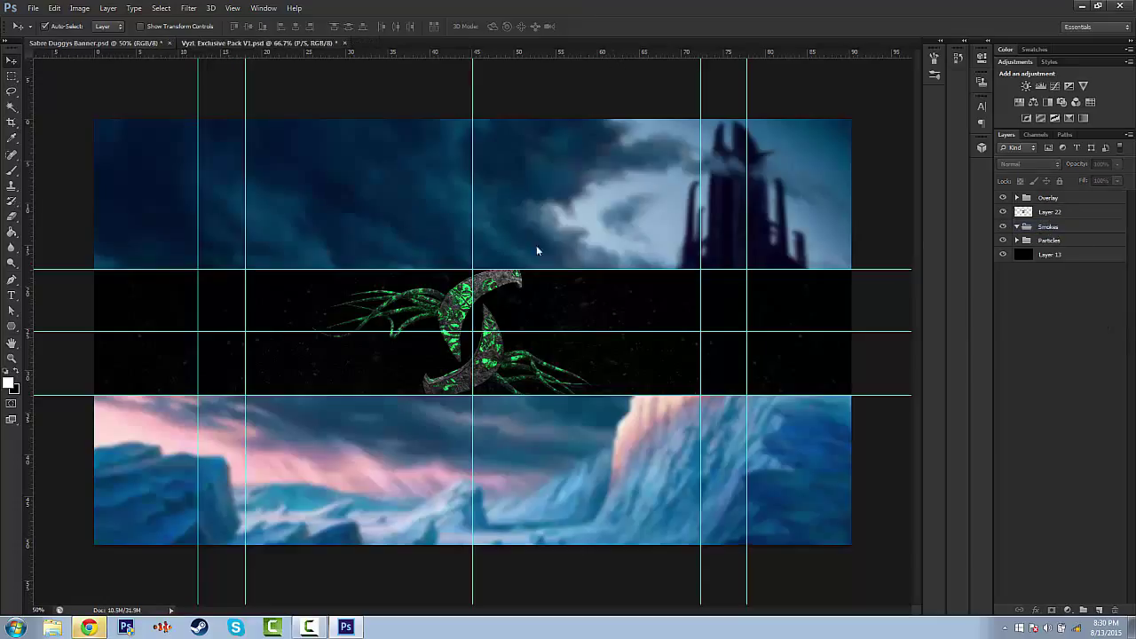
Step: Switch to the Vyzt Exclusive Pack V1 file, show the fifth Particles/Smoke layer and move its particles down onto the canvas
{"action": "key", "text": "ctrl+Tab"}
{"action": "left_click", "coordinate": [1030, 355]}
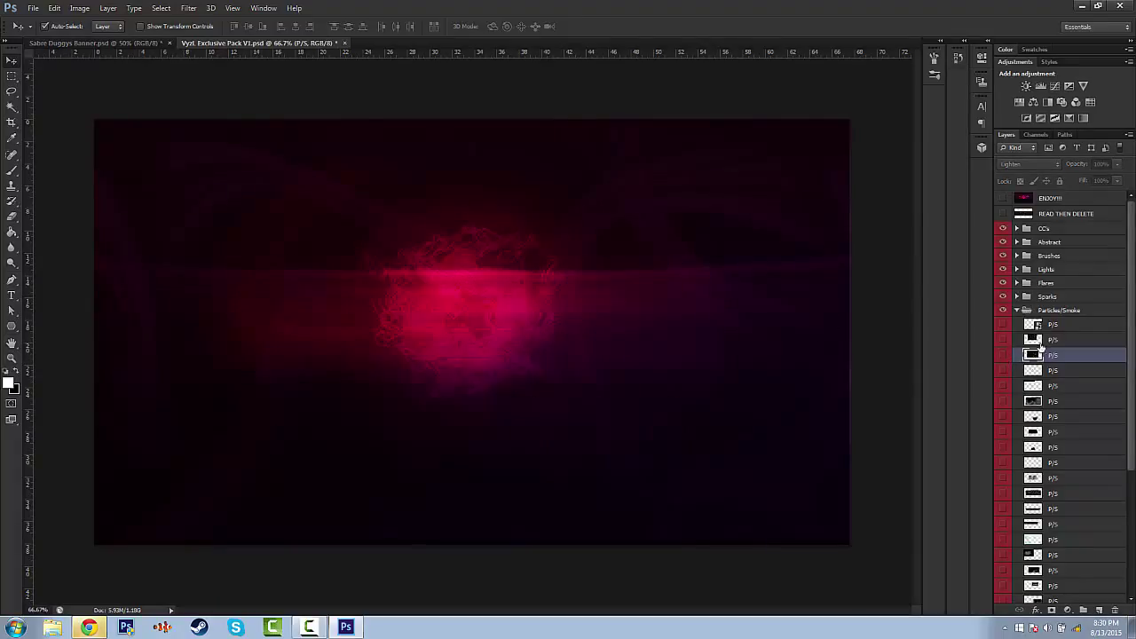
{"action": "scroll", "coordinate": [1025, 343], "scroll_direction": "down", "scroll_amount": 3}
{"action": "left_click", "coordinate": [1003, 325]}
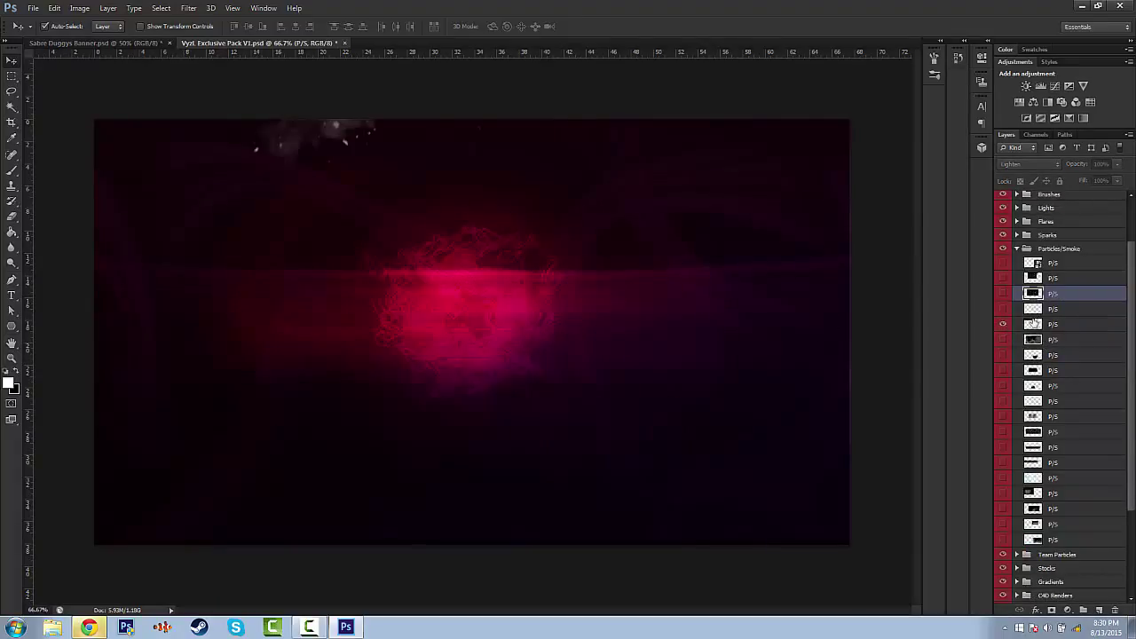
{"action": "left_click", "coordinate": [1034, 324]}
{"action": "key", "text": "ctrl+t"}
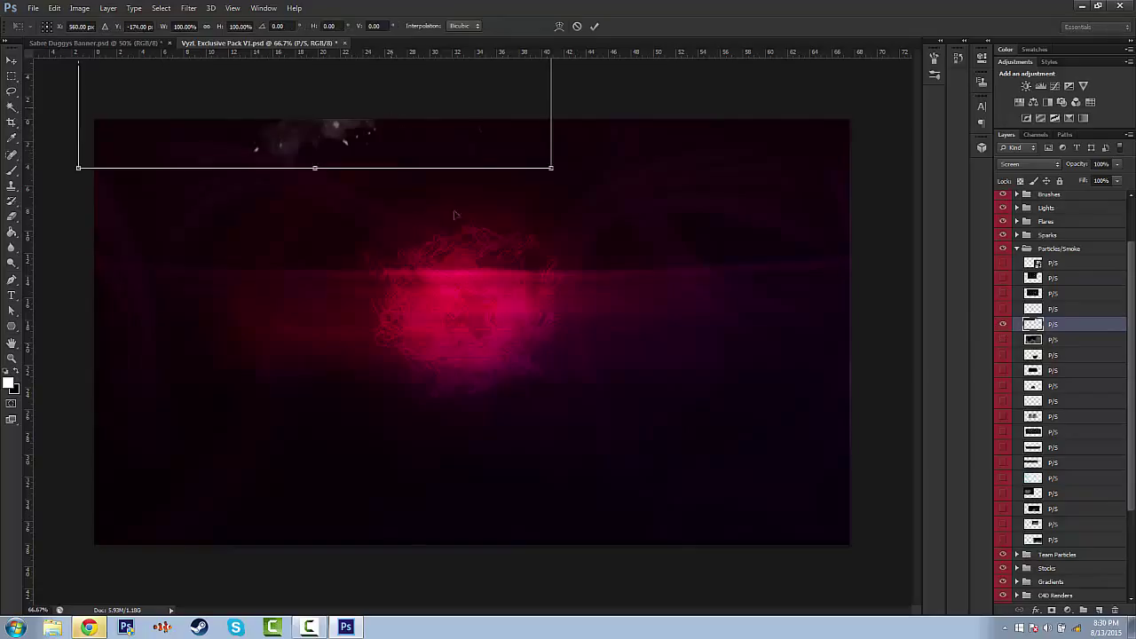
{"action": "left_click_drag", "start_coordinate": [427, 97], "coordinate": [554, 296]}
{"action": "key", "text": "Return"}
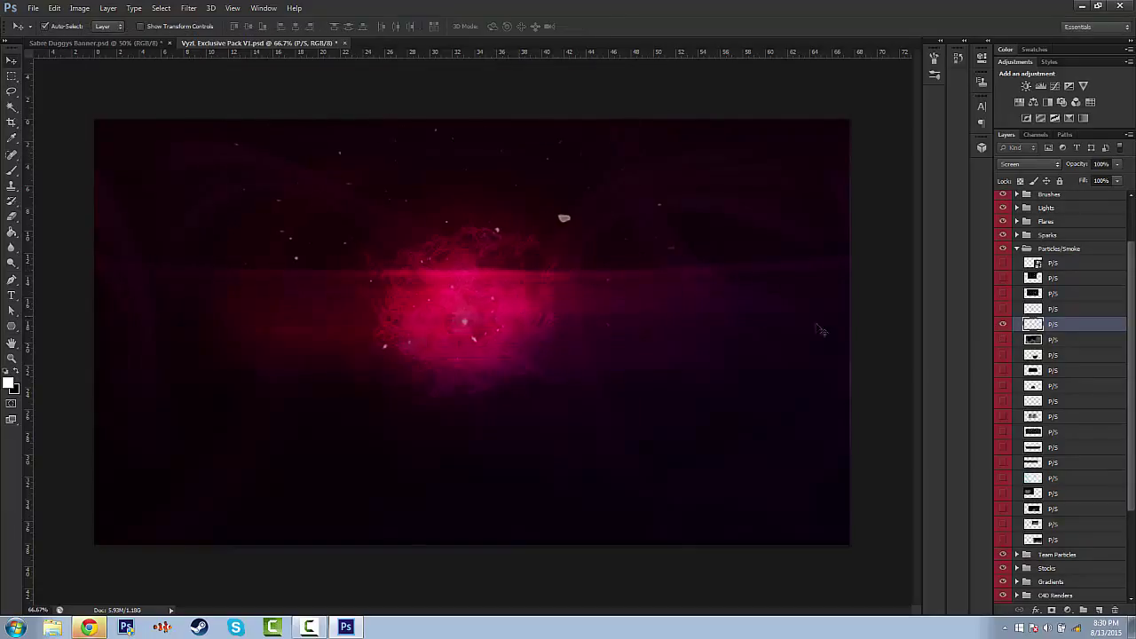
Step: Preview the following layers of the Particles/Smoke group one at a time to compare their smoke and particle textures
{"action": "left_click", "coordinate": [1004, 340]}
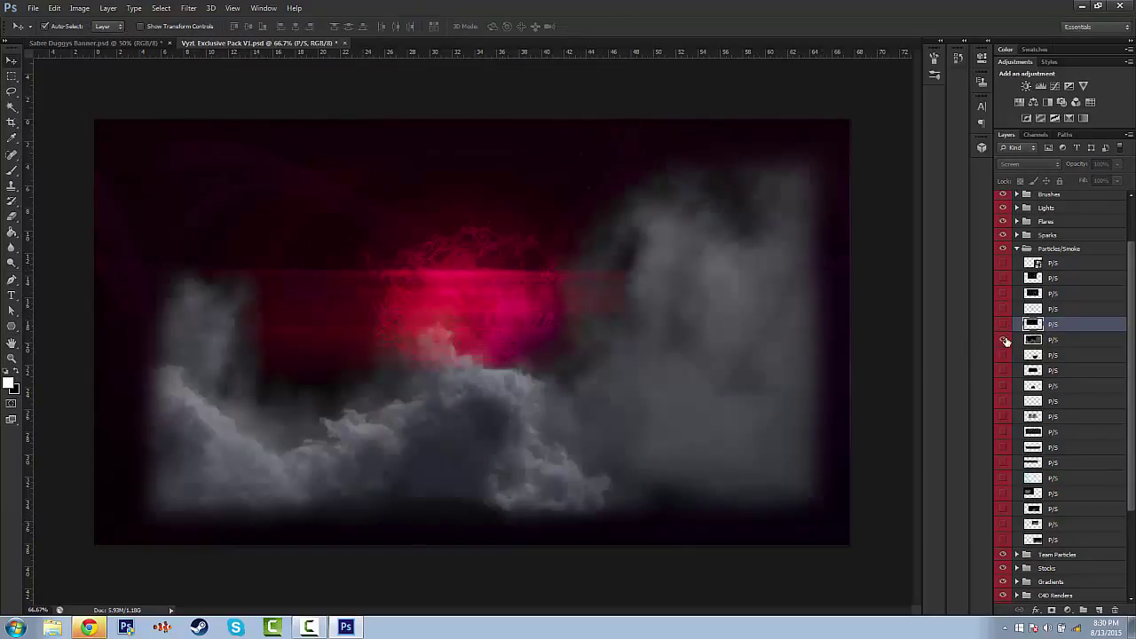
{"action": "left_click", "coordinate": [1004, 340]}
{"action": "left_click", "coordinate": [1004, 355]}
{"action": "left_click", "coordinate": [1004, 355]}
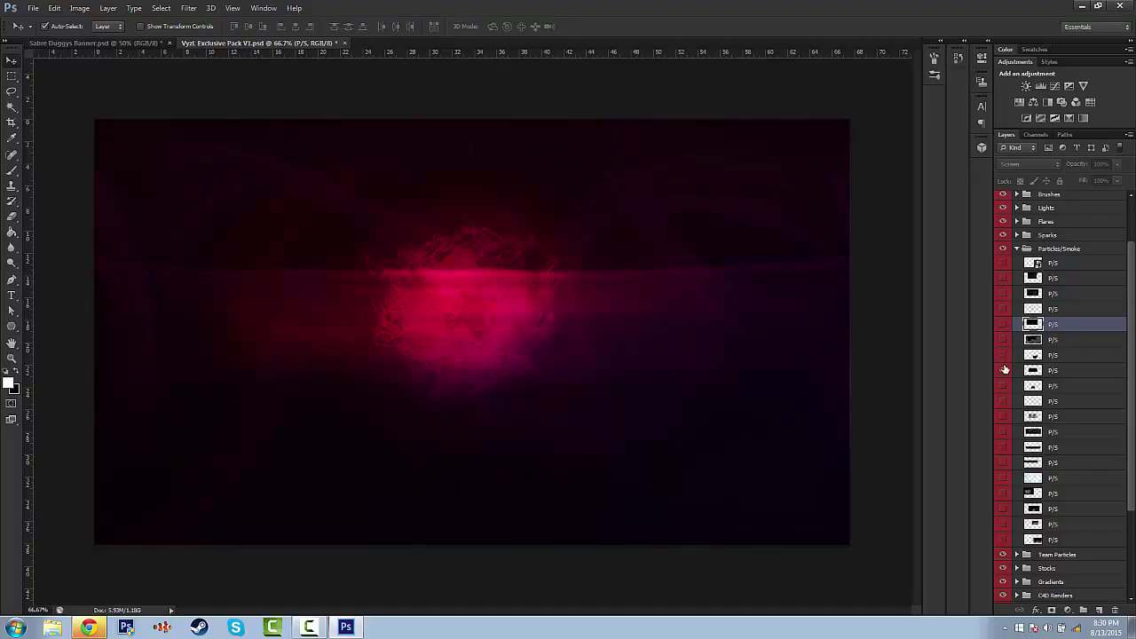
{"action": "left_click", "coordinate": [1004, 370]}
{"action": "left_click", "coordinate": [1004, 386]}
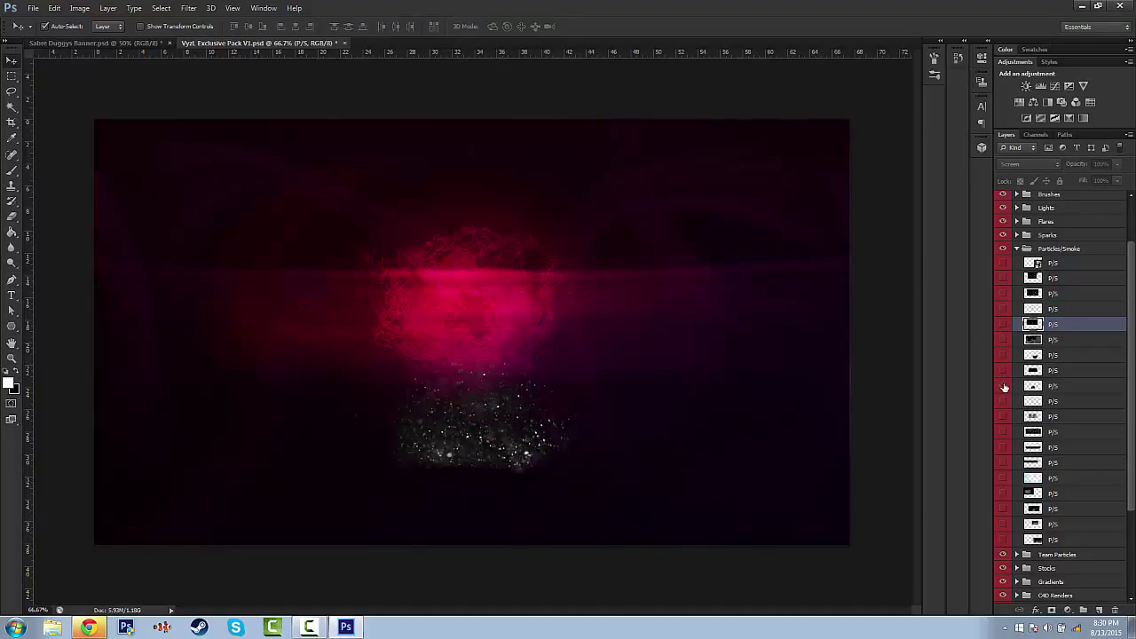
{"action": "left_click", "coordinate": [1004, 385]}
Step: Show the faint rectangular smoke layer, copy it to the left end of the banner's black strip and put it in the Smokes group
{"action": "left_click", "coordinate": [1004, 417]}
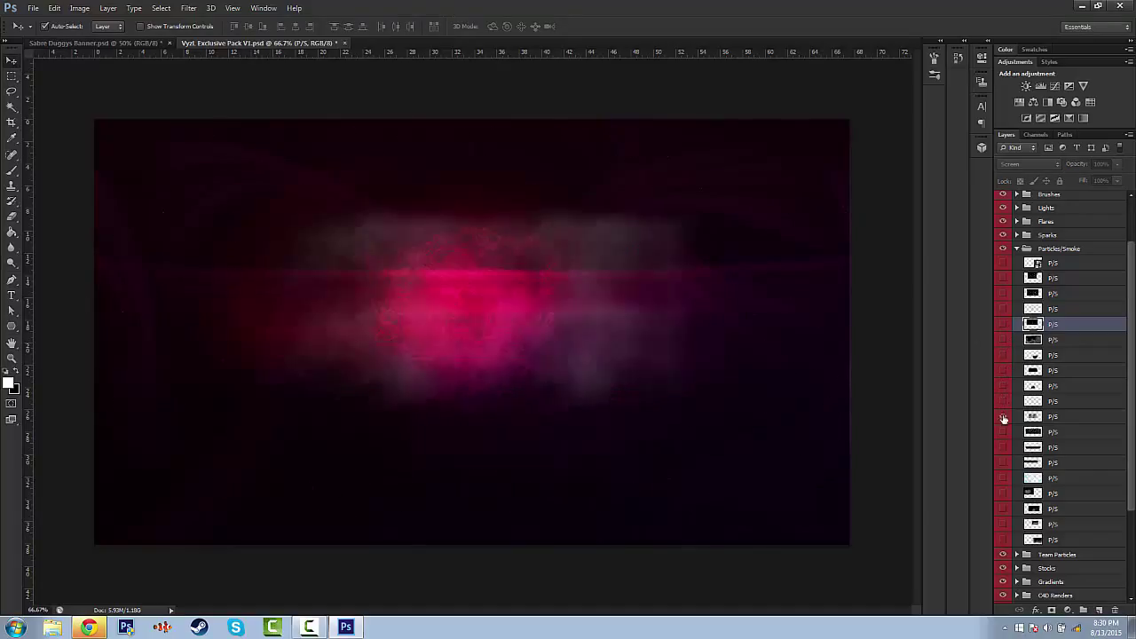
{"action": "left_click_drag", "start_coordinate": [601, 292], "coordinate": [286, 357]}
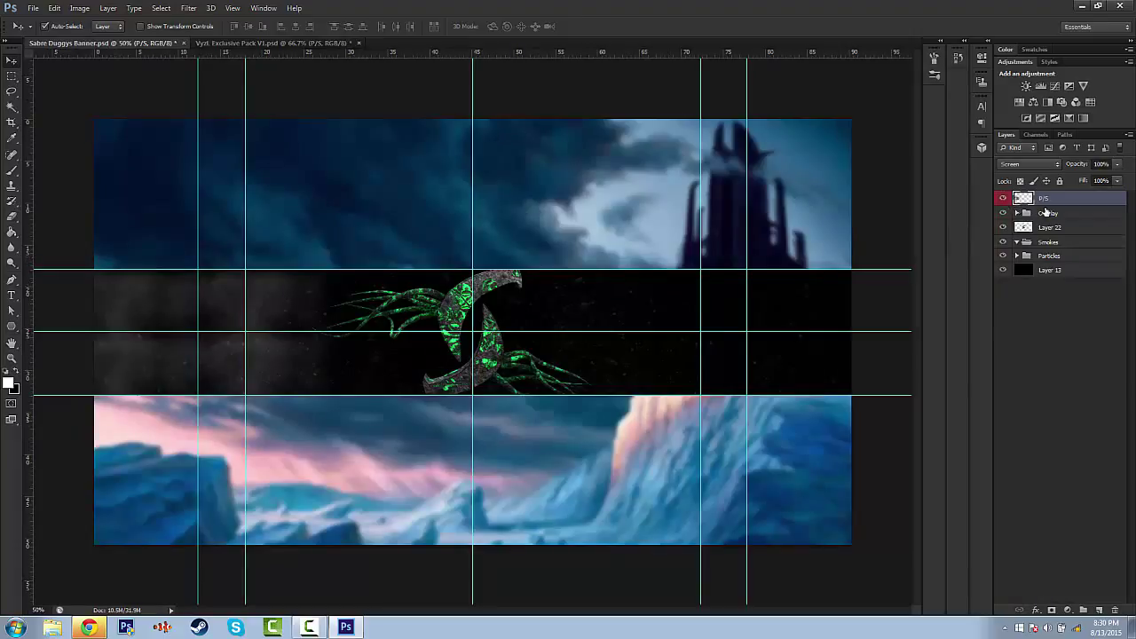
{"action": "left_click_drag", "start_coordinate": [1045, 199], "coordinate": [1056, 251]}
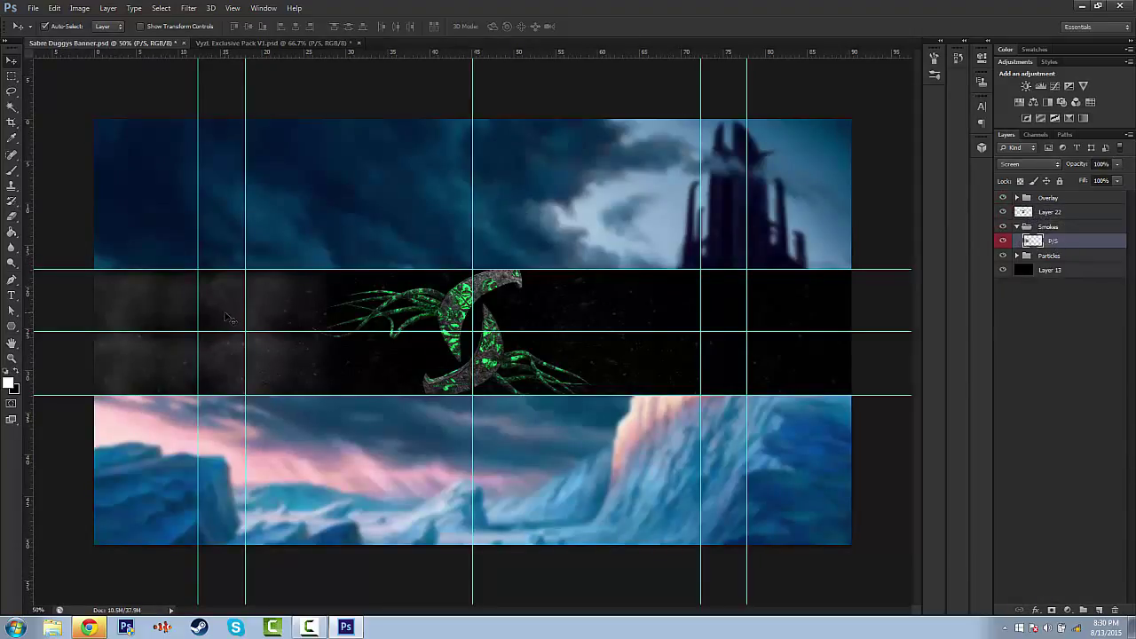
Step: Duplicate the smoke across the full width of the black strip and merge all the smoke layers into one
{"action": "left_click_drag", "start_coordinate": [311, 317], "coordinate": [597, 316], "text": "alt"}
{"action": "left_click_drag", "start_coordinate": [597, 317], "coordinate": [829, 306], "text": "alt"}
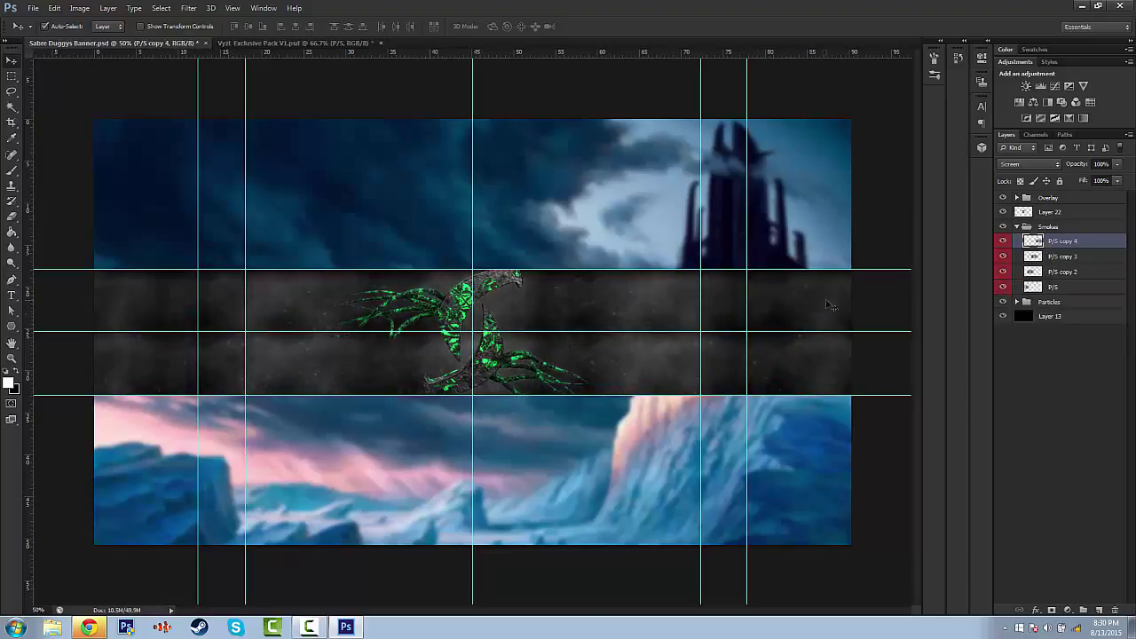
{"action": "left_click", "coordinate": [1097, 288], "text": "shift"}
{"action": "key", "text": "ctrl+e"}
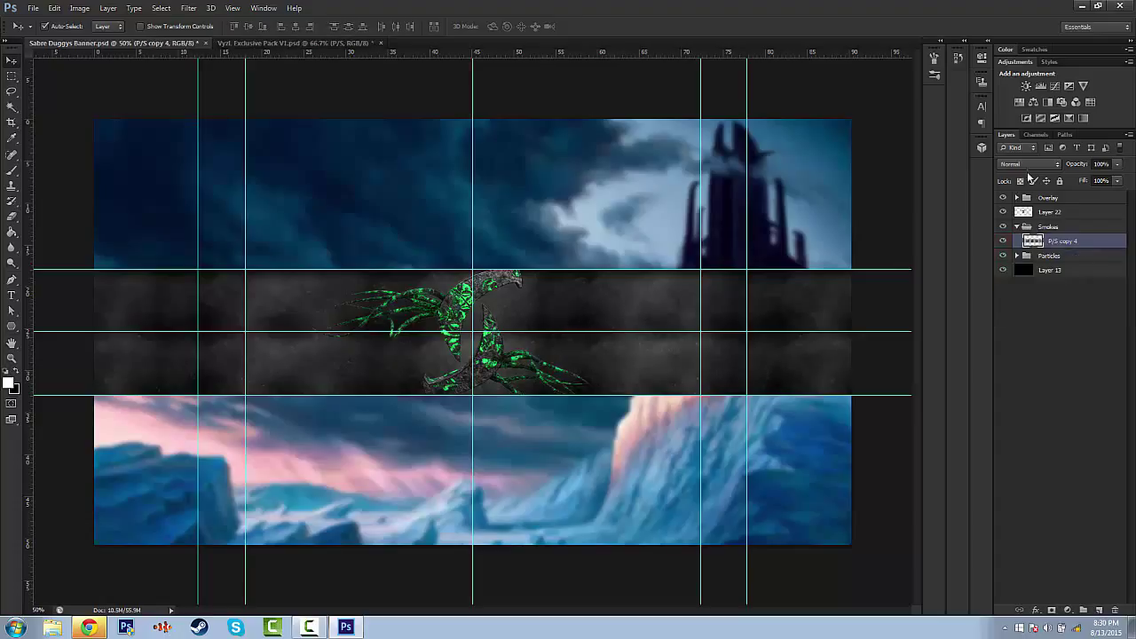
Step: Set the merged smoke layer to Screen blending at 13% opacity
{"action": "left_click", "coordinate": [1029, 164]}
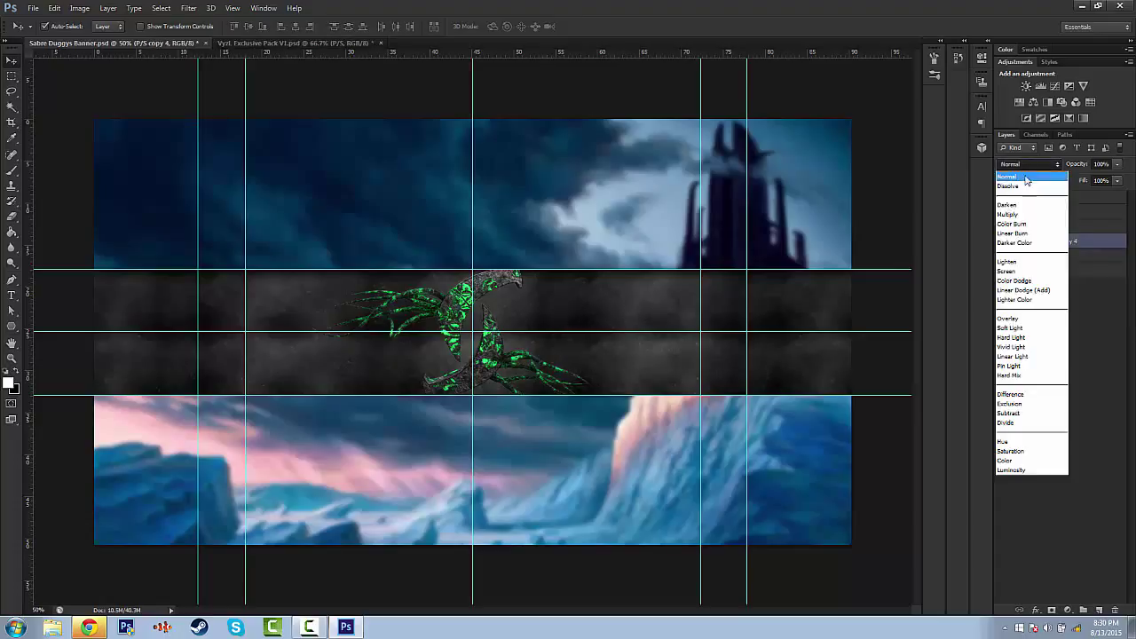
{"action": "left_click", "coordinate": [1030, 264]}
{"action": "left_click", "coordinate": [1117, 164]}
{"action": "left_click_drag", "start_coordinate": [1119, 178], "coordinate": [1070, 201]}
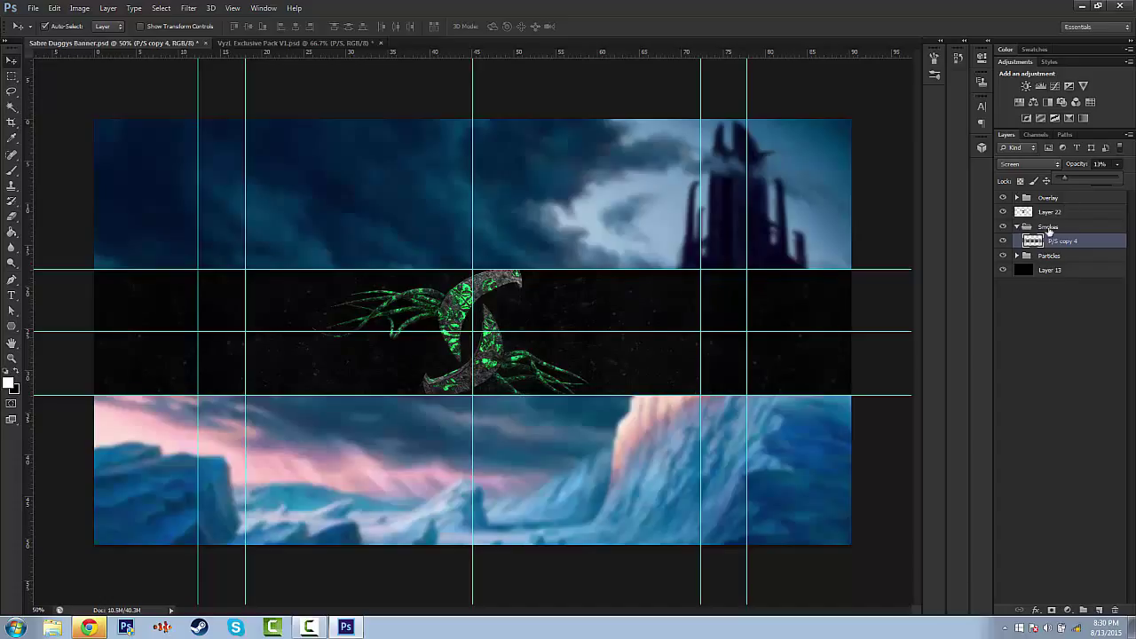
Step: Collapse the Smokes group and add a new empty layer above Layer 22
{"action": "left_click", "coordinate": [1050, 213]}
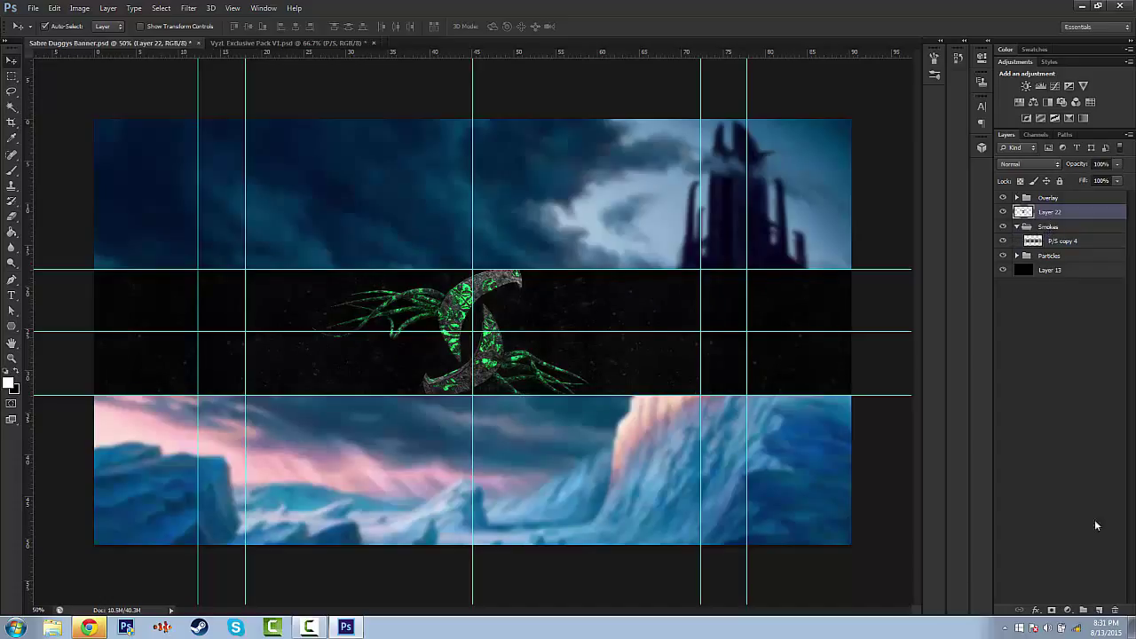
{"action": "left_click", "coordinate": [1014, 229]}
{"action": "left_click", "coordinate": [1017, 227]}
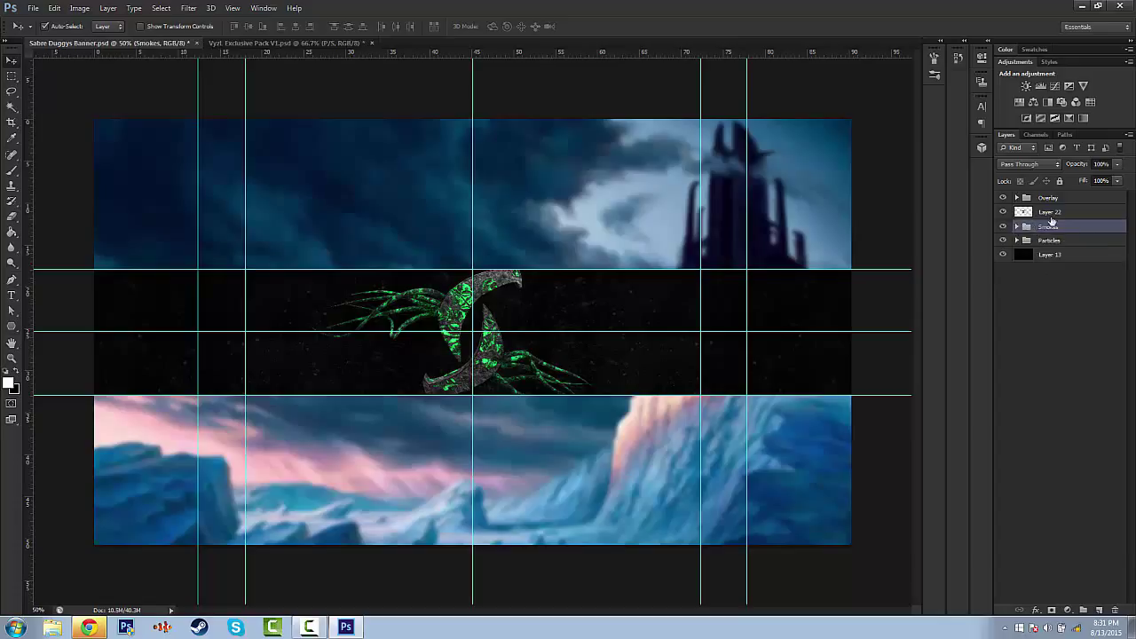
{"action": "left_click", "coordinate": [1049, 212]}
{"action": "left_click", "coordinate": [1099, 607]}
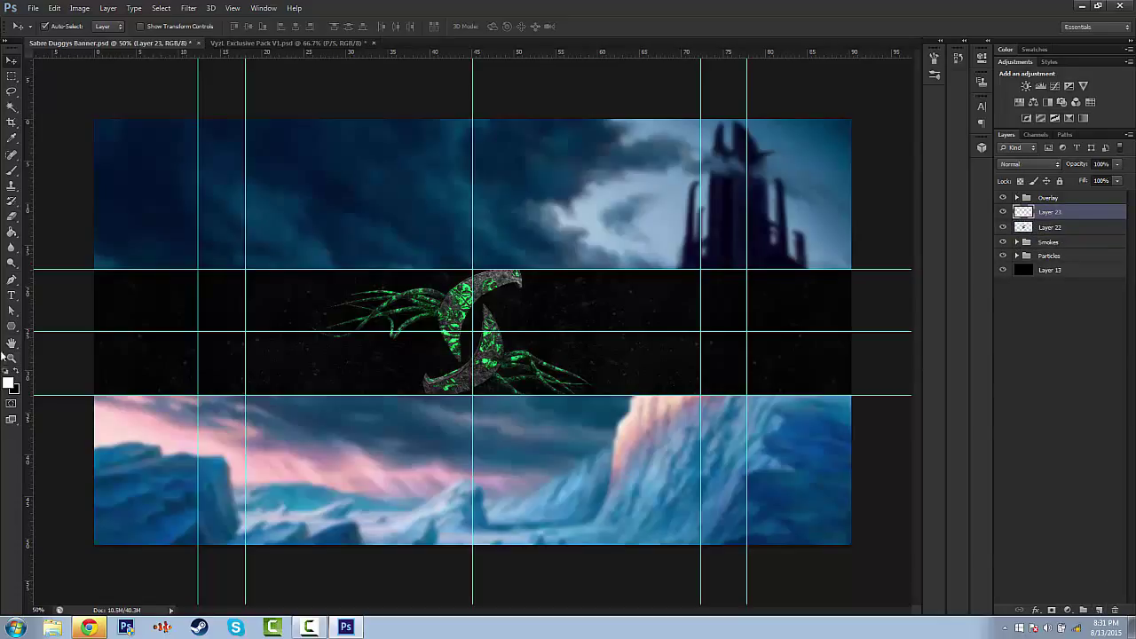
Step: Draw a closed Pen tool path around the top of the green logo, reaching above the black strip
{"action": "left_click", "coordinate": [12, 281]}
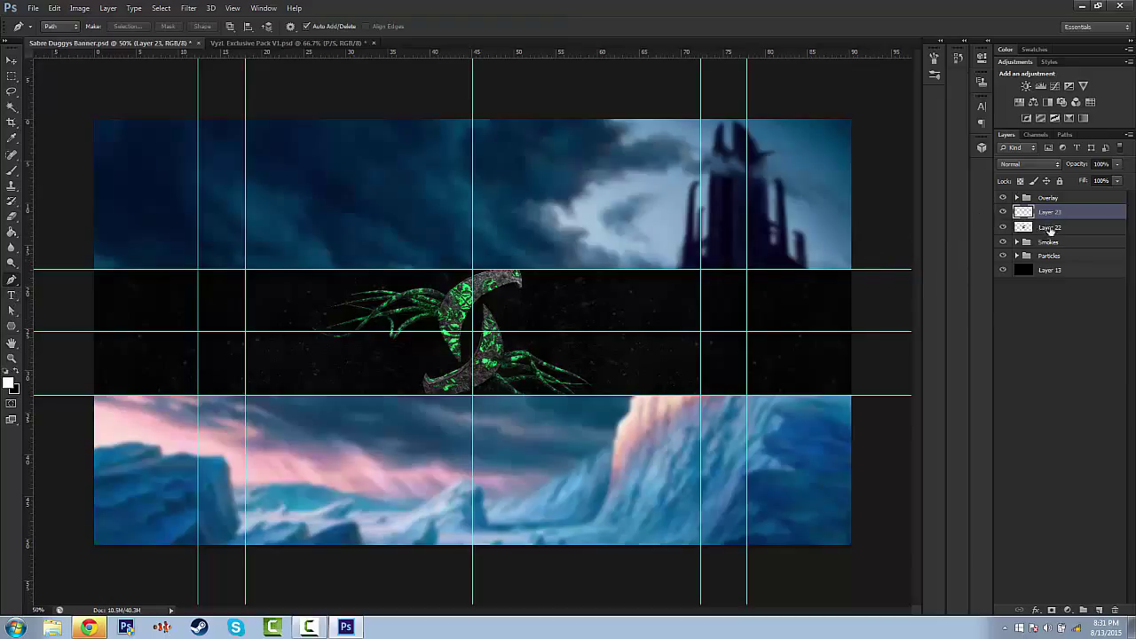
{"action": "left_click", "coordinate": [407, 252]}
{"action": "left_click", "coordinate": [443, 286]}
{"action": "left_click_drag", "start_coordinate": [525, 287], "coordinate": [539, 282]}
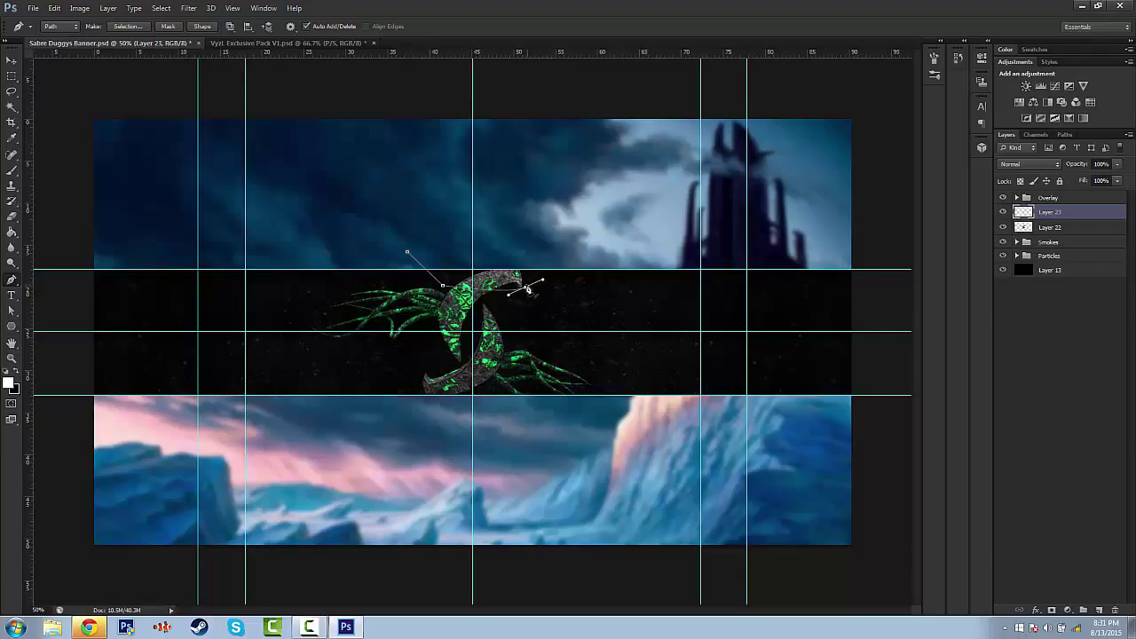
{"action": "left_click", "coordinate": [522, 246]}
{"action": "left_click", "coordinate": [407, 253]}
Step: Fill the path with white at 100% opacity and delete the path
{"action": "right_click", "coordinate": [473, 276]}
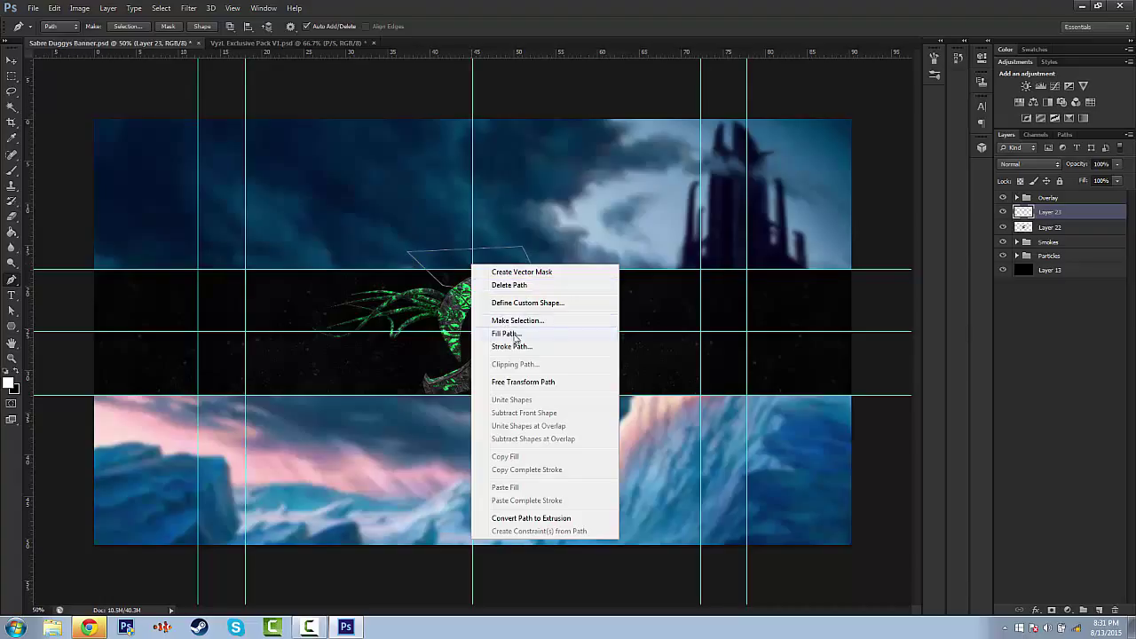
{"action": "left_click", "coordinate": [515, 333]}
{"action": "left_click", "coordinate": [400, 117]}
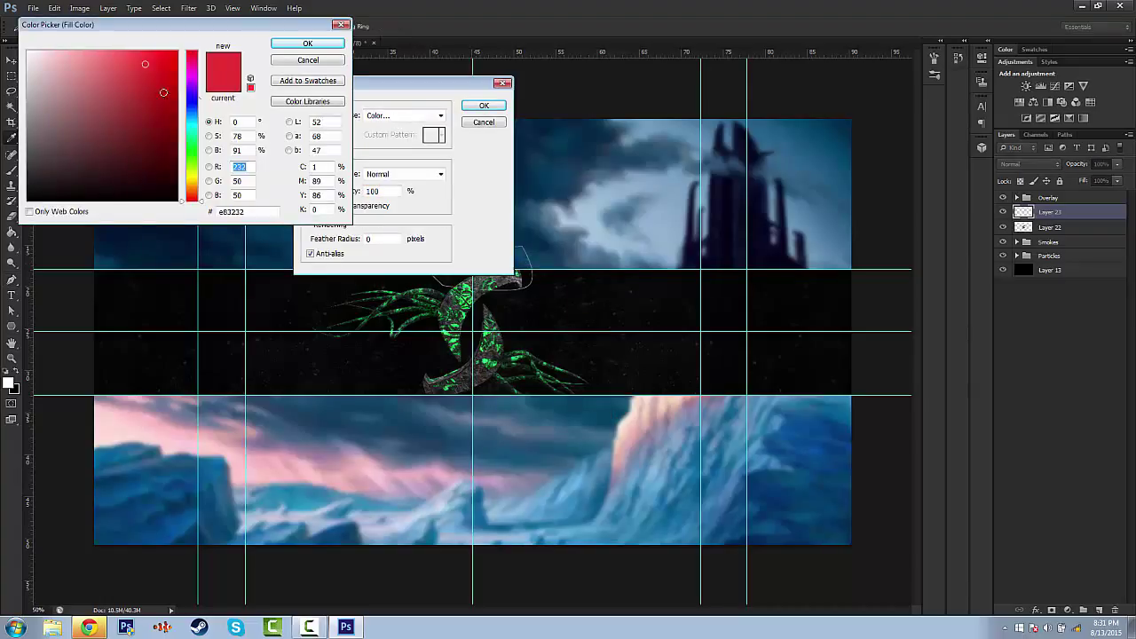
{"action": "left_click_drag", "start_coordinate": [165, 93], "coordinate": [26, 12]}
{"action": "left_click", "coordinate": [284, 42]}
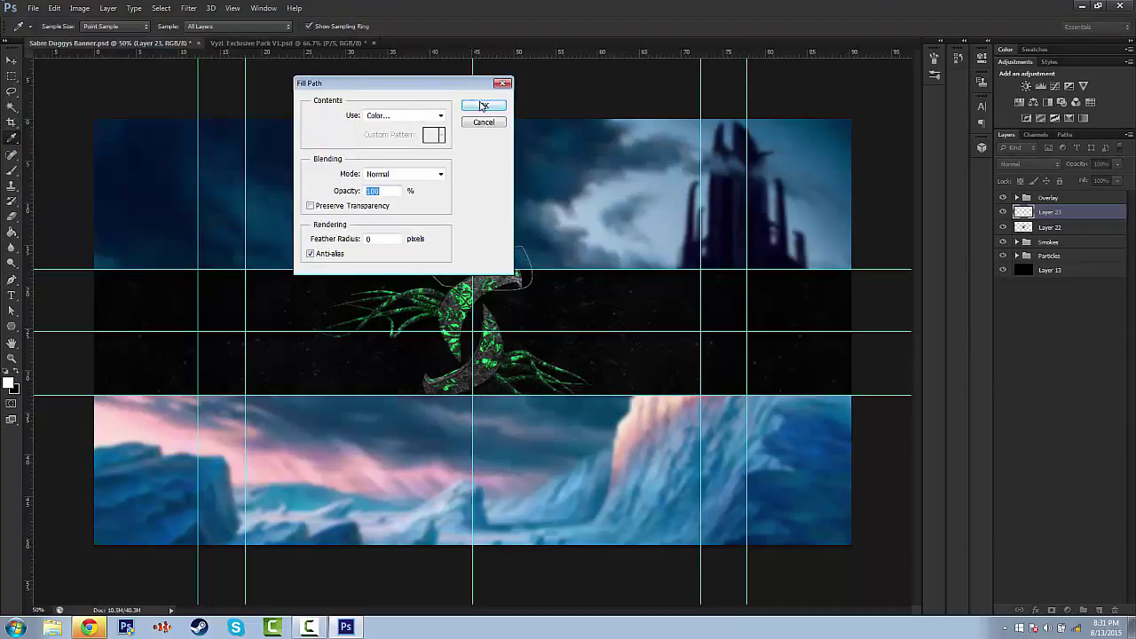
{"action": "left_click", "coordinate": [484, 105]}
{"action": "right_click", "coordinate": [523, 282]}
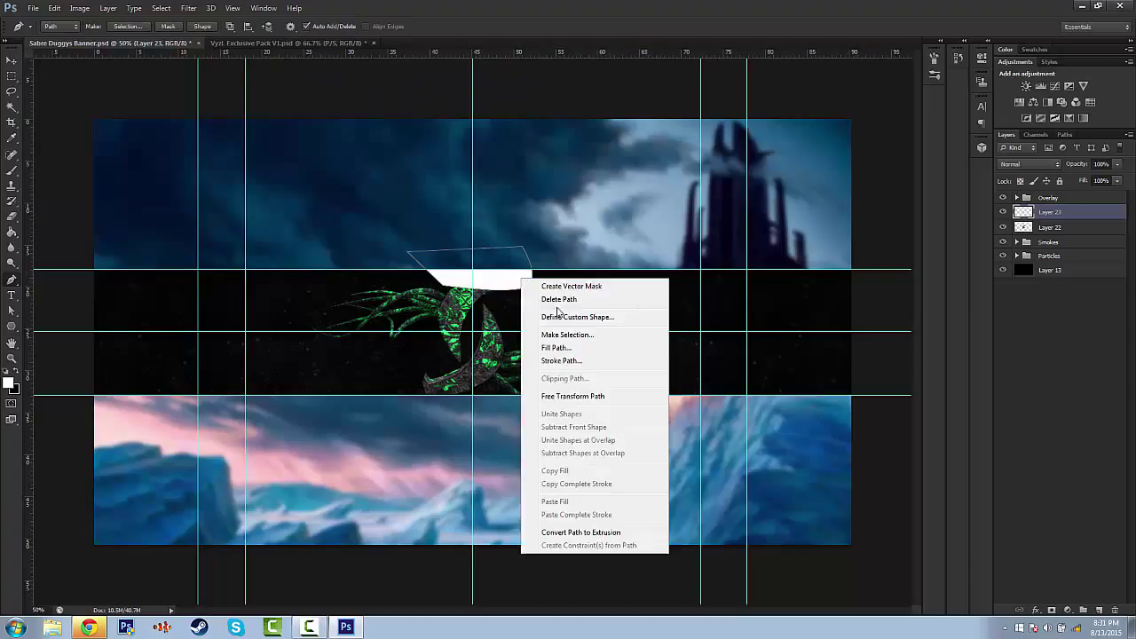
{"action": "left_click", "coordinate": [586, 300]}
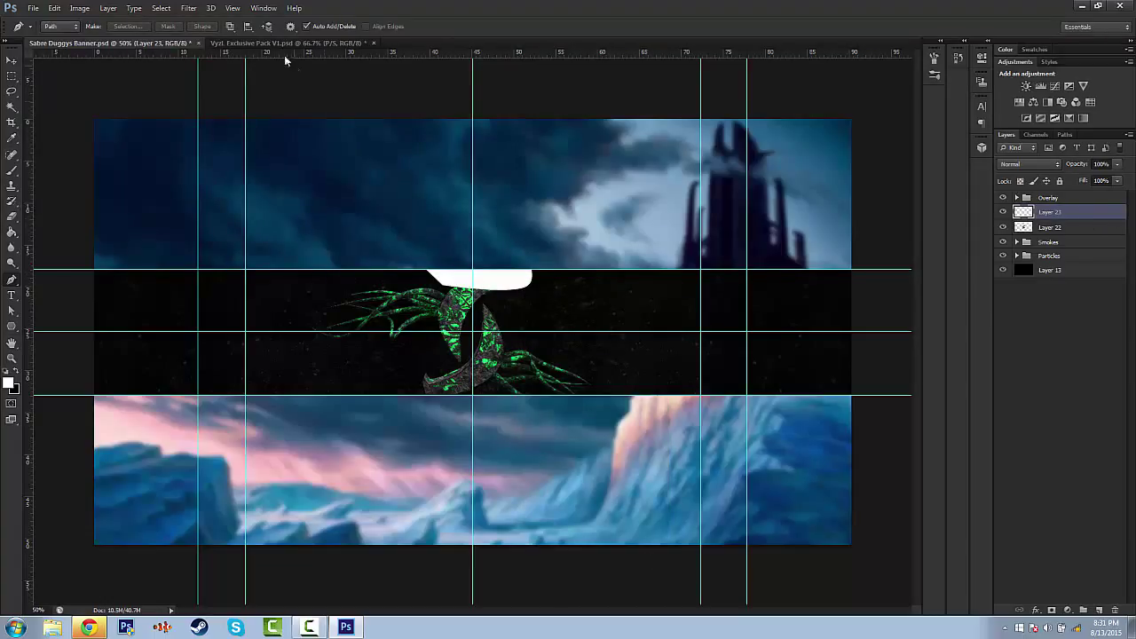
Step: Apply a Gaussian Blur with a radius of 174.6 pixels to the white shape
{"action": "left_click", "coordinate": [189, 8]}
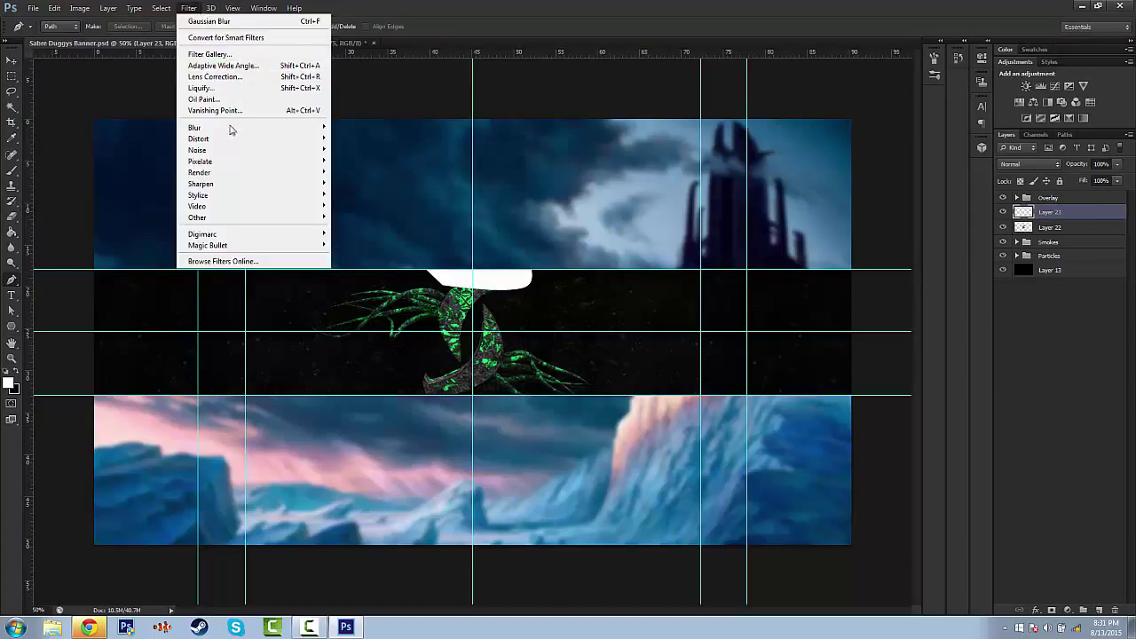
{"action": "mouse_move", "coordinate": [302, 129]}
{"action": "left_click", "coordinate": [364, 211]}
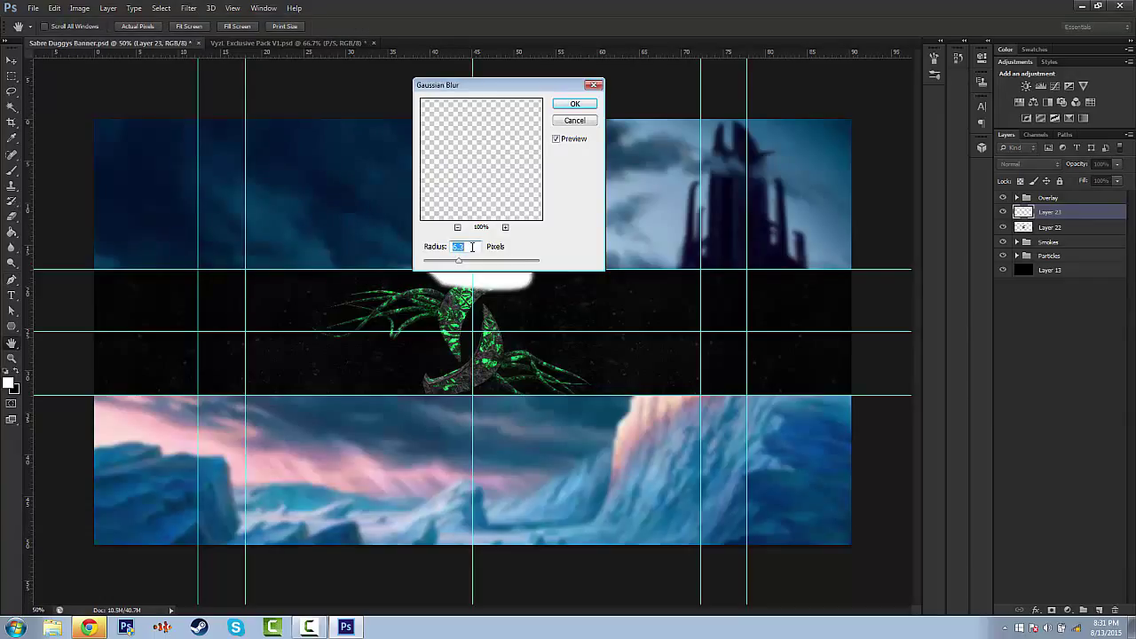
{"action": "left_click_drag", "start_coordinate": [499, 86], "coordinate": [694, 43]}
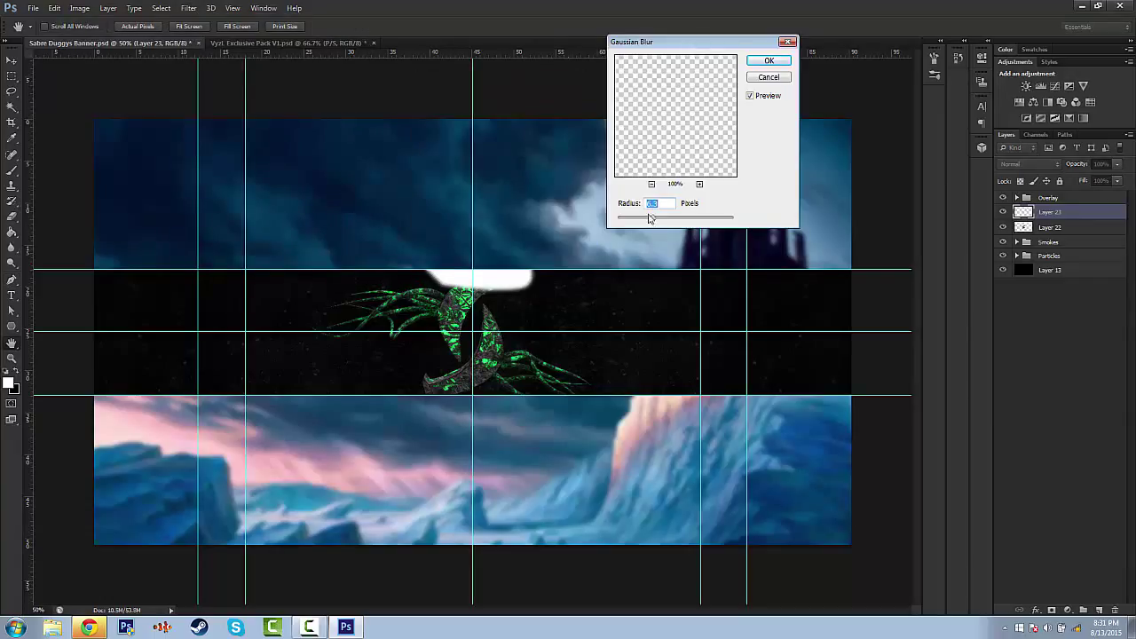
{"action": "left_click_drag", "start_coordinate": [650, 219], "coordinate": [708, 222]}
{"action": "left_click", "coordinate": [769, 61]}
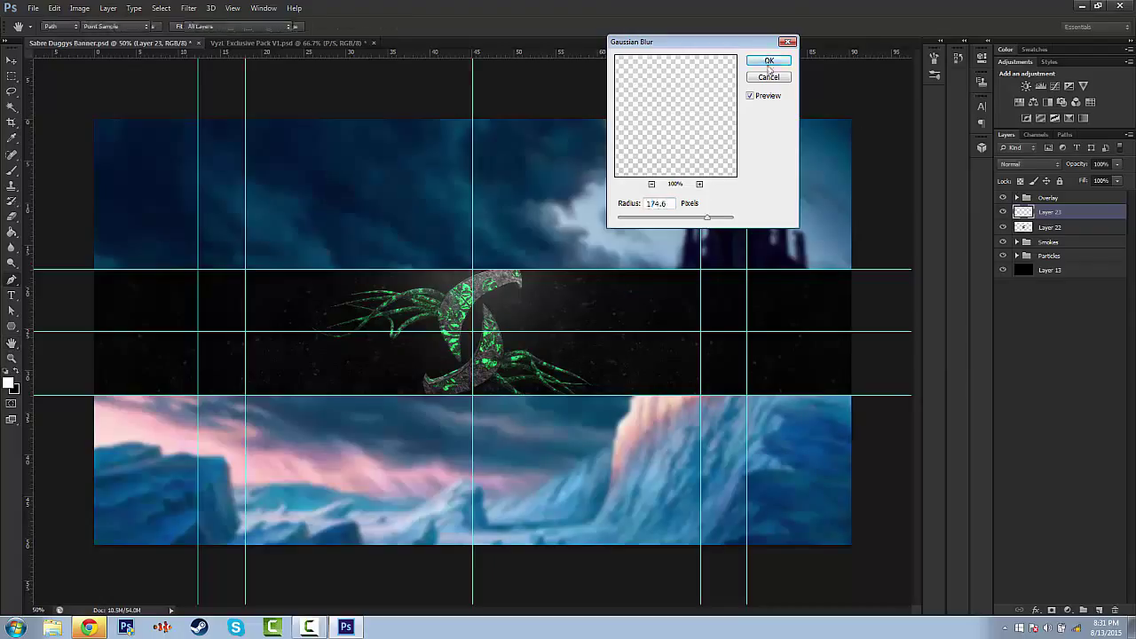
Step: Move the blurred white glow up by 30 px
{"action": "key", "text": "ctrl+t"}
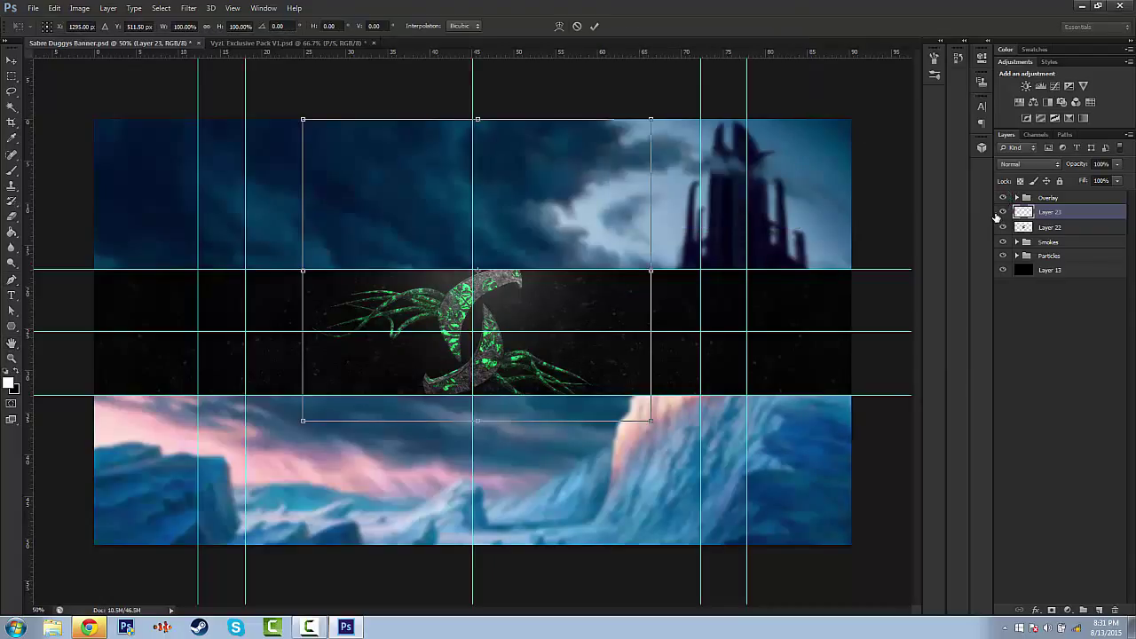
{"action": "key", "text": "shift+Up"}
{"action": "key", "text": "shift+Up"}
{"action": "key", "text": "shift+Up"}
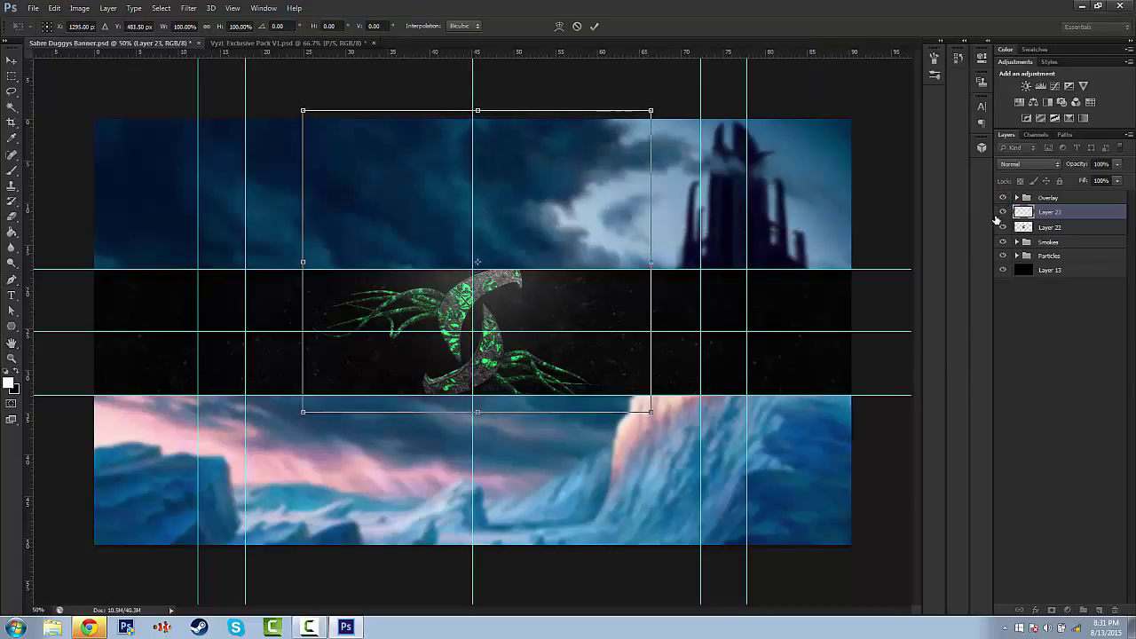
{"action": "key", "text": "p"}
Step: Try the Overlay blend mode on the glow layer at 100% opacity
{"action": "left_click", "coordinate": [1118, 164]}
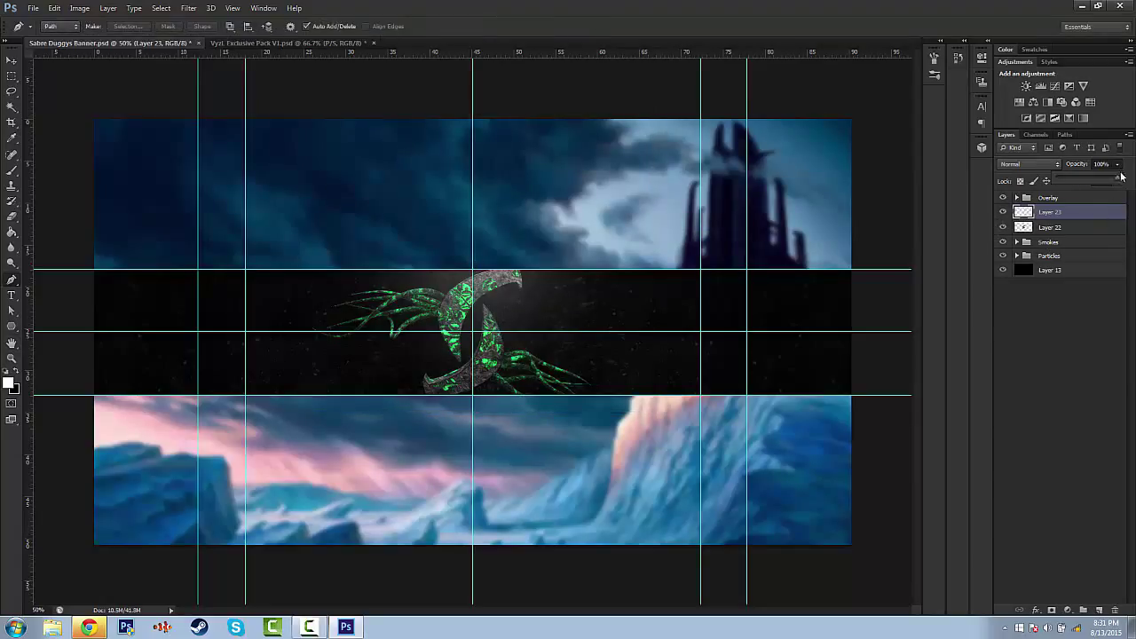
{"action": "left_click_drag", "start_coordinate": [1111, 181], "coordinate": [1120, 181]}
{"action": "left_click", "coordinate": [1030, 164]}
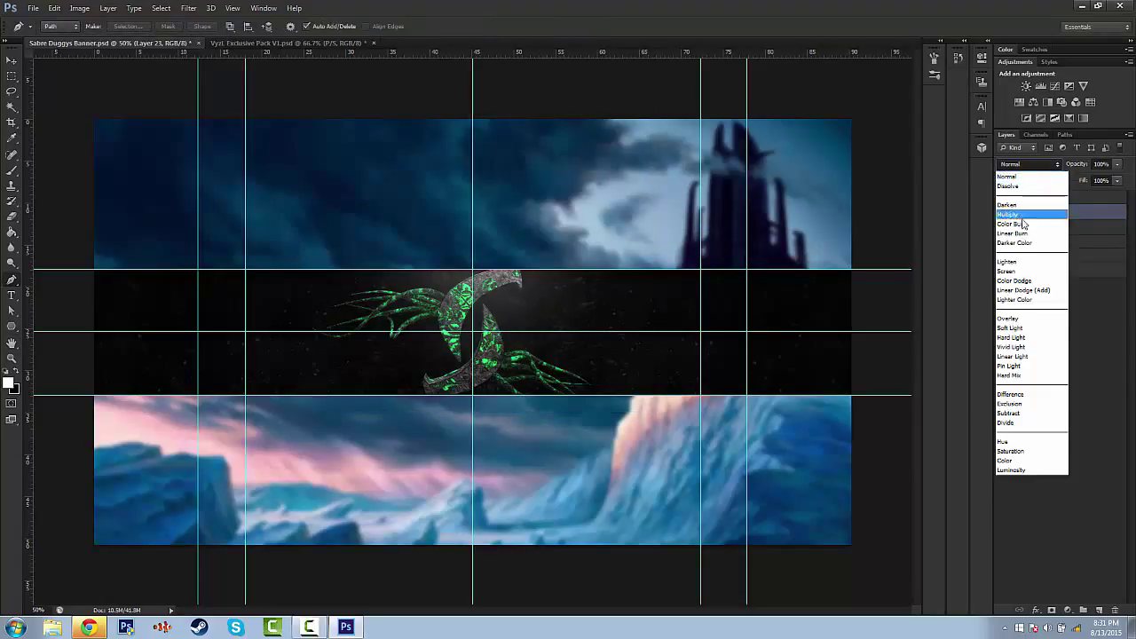
{"action": "left_click", "coordinate": [1015, 317]}
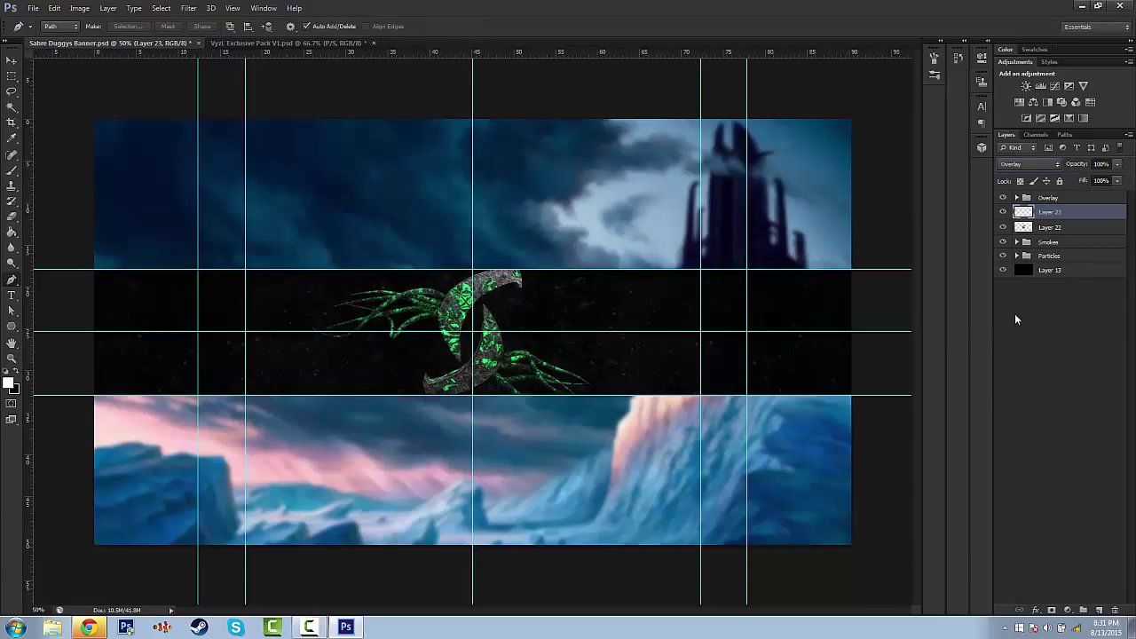
Step: Set the glow layer to Screen blending at 63% opacity
{"action": "left_click", "coordinate": [1030, 164]}
{"action": "left_click", "coordinate": [1016, 273]}
{"action": "left_click", "coordinate": [1116, 164]}
{"action": "left_click_drag", "start_coordinate": [1120, 181], "coordinate": [1098, 182]}
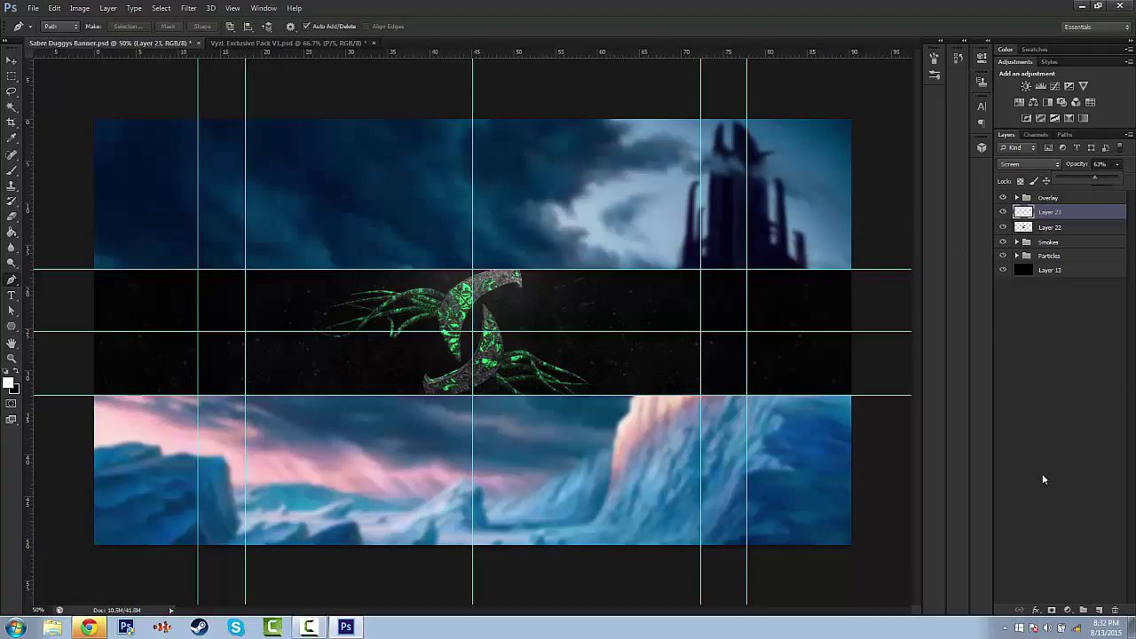
Step: Add an empty layer beneath the white glow layer and create a layer group named Lighting above them
{"action": "left_click", "coordinate": [1099, 609]}
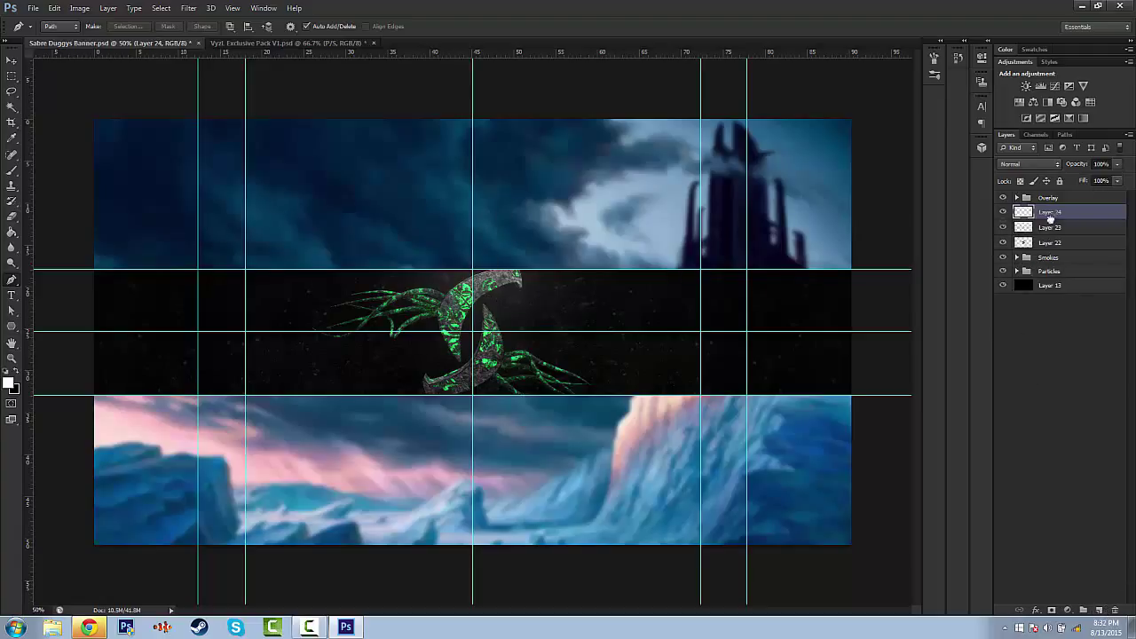
{"action": "left_click_drag", "start_coordinate": [1050, 216], "coordinate": [1048, 226]}
{"action": "left_click", "coordinate": [1047, 213]}
{"action": "left_click", "coordinate": [1076, 610]}
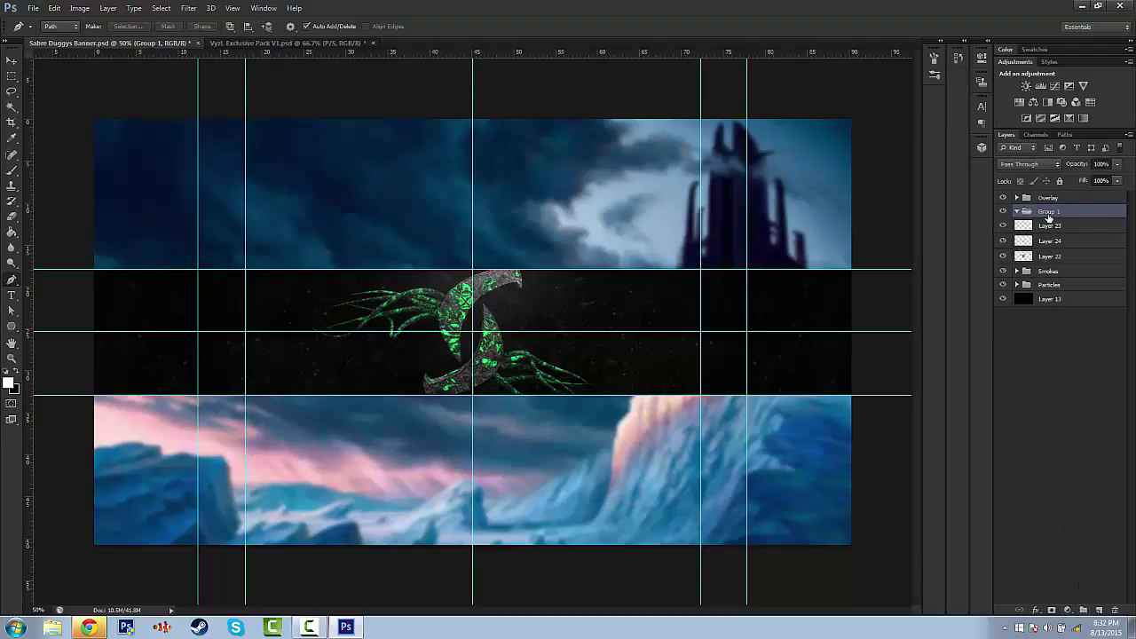
{"action": "double_click", "coordinate": [1048, 213]}
{"action": "type", "text": "Lighting"}
{"action": "left_click", "coordinate": [1034, 345]}
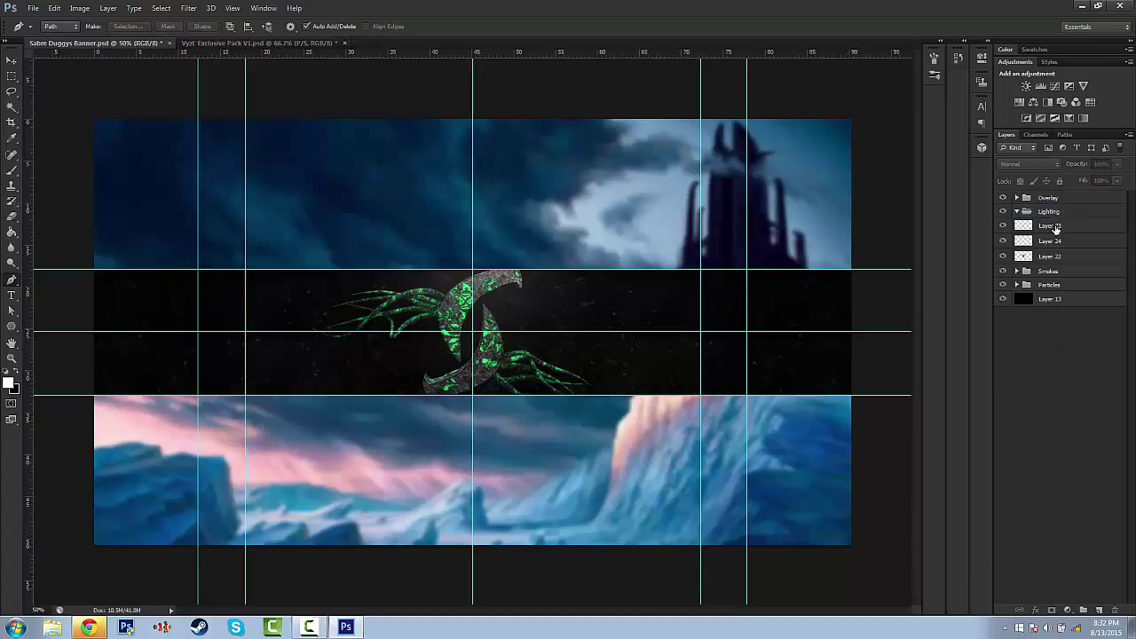
Step: Move the white glow layer and the empty layer beneath it into the Lighting group
{"action": "left_click", "coordinate": [1055, 229]}
{"action": "left_click", "coordinate": [1057, 238], "text": "shift"}
{"action": "left_click_drag", "start_coordinate": [1056, 229], "coordinate": [1053, 212]}
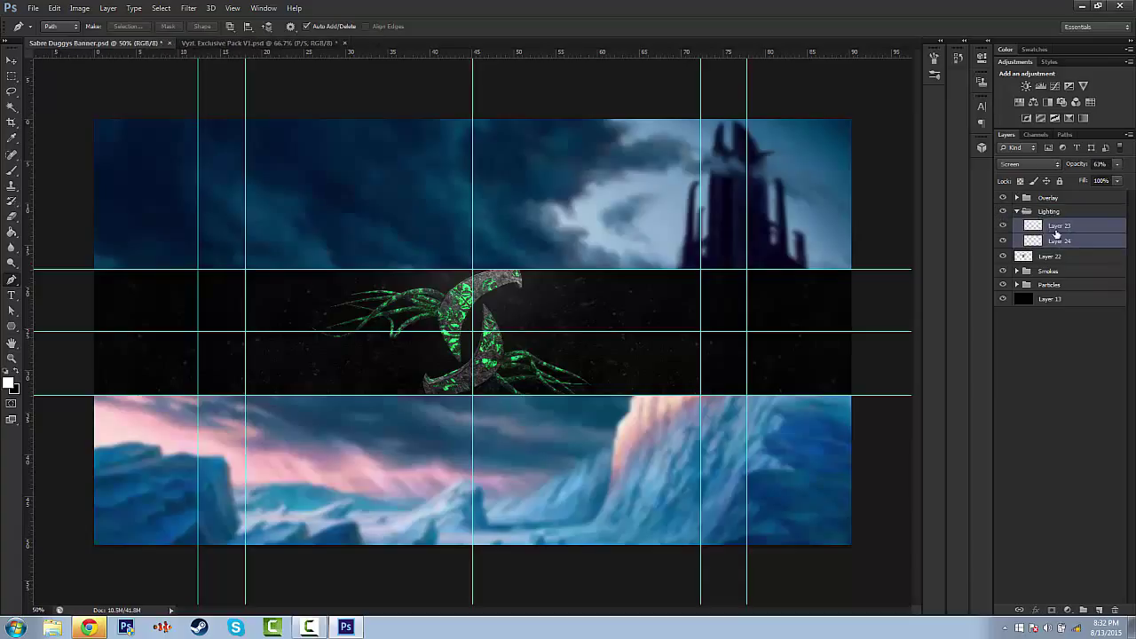
Step: On the empty Lighting layer, outline a four-sided shape with the Pen tool around the lower part of the logo
{"action": "left_click", "coordinate": [1056, 238]}
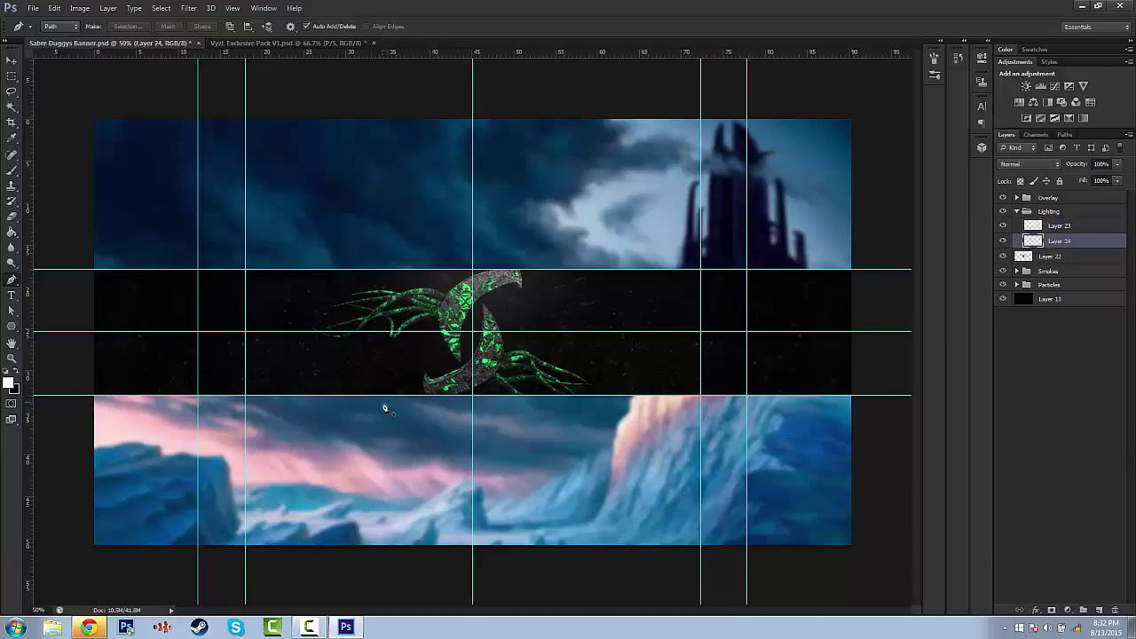
{"action": "left_click_drag", "start_coordinate": [382, 402], "coordinate": [418, 364]}
{"action": "left_click_drag", "start_coordinate": [528, 374], "coordinate": [531, 384]}
{"action": "left_click_drag", "start_coordinate": [544, 433], "coordinate": [542, 428]}
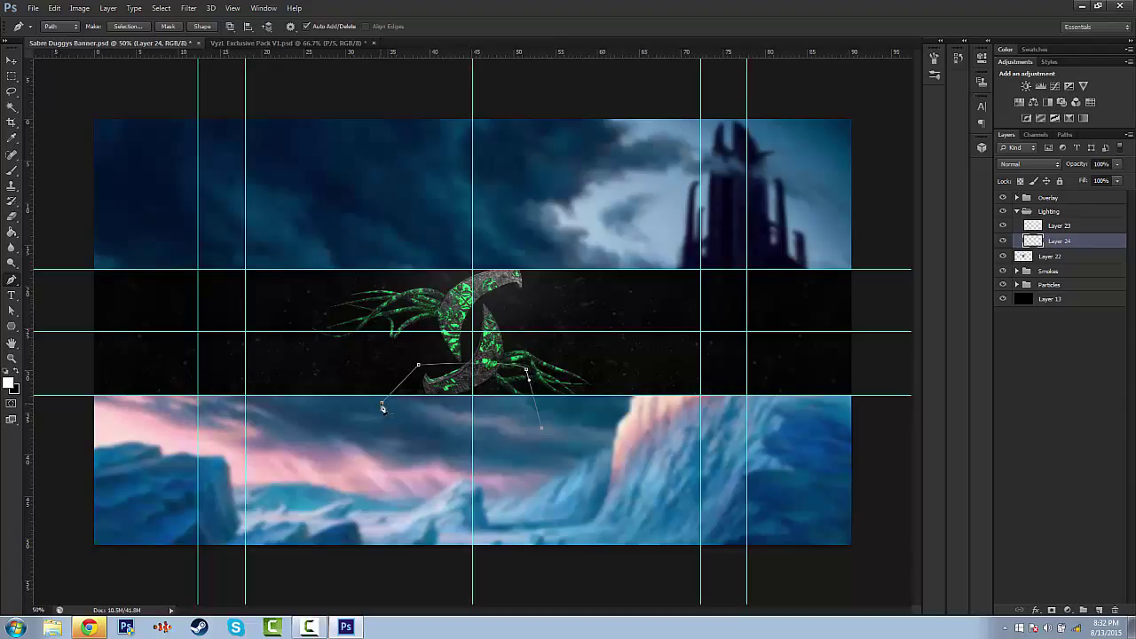
Step: Fill the path with green 33f881 at 100% opacity and delete the path
{"action": "right_click", "coordinate": [480, 399]}
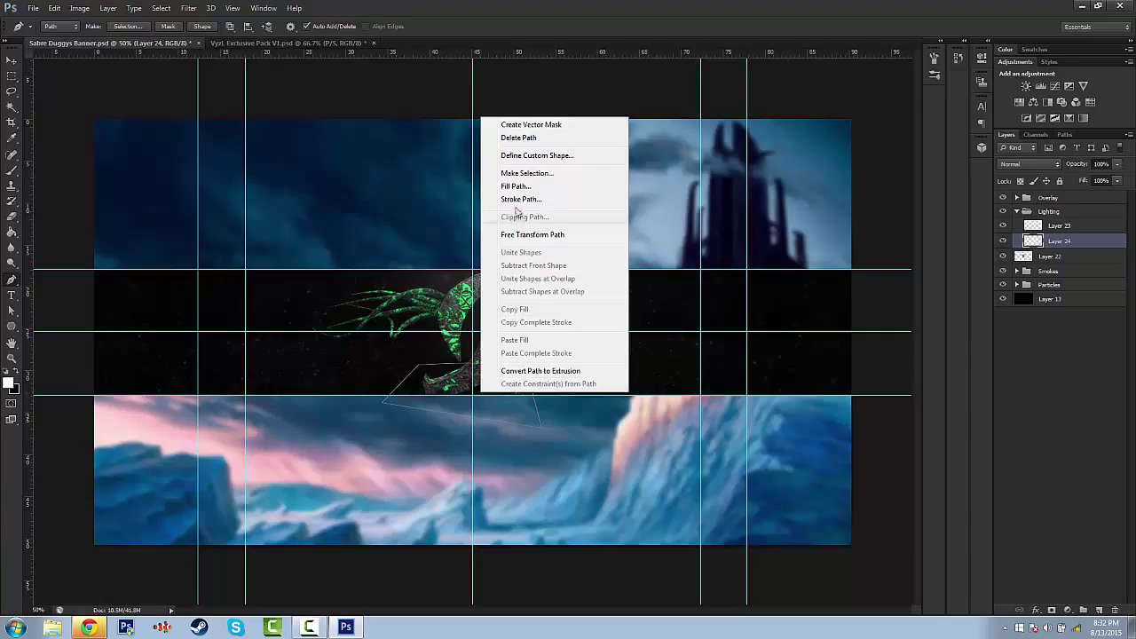
{"action": "left_click", "coordinate": [495, 186]}
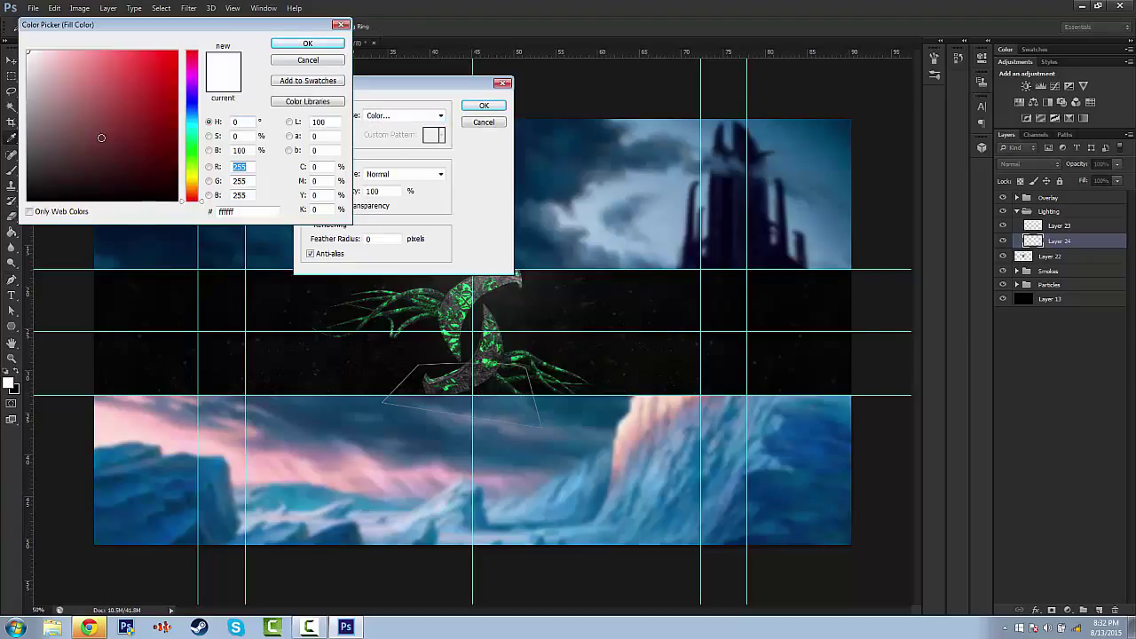
{"action": "type", "text": "0"}
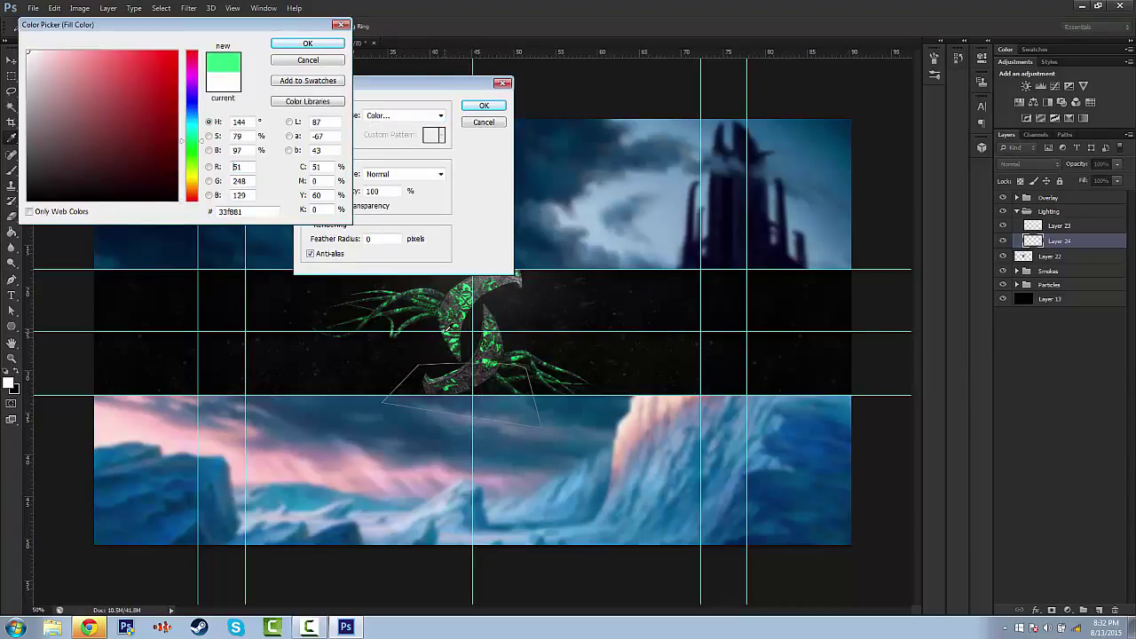
{"action": "left_click", "coordinate": [307, 43]}
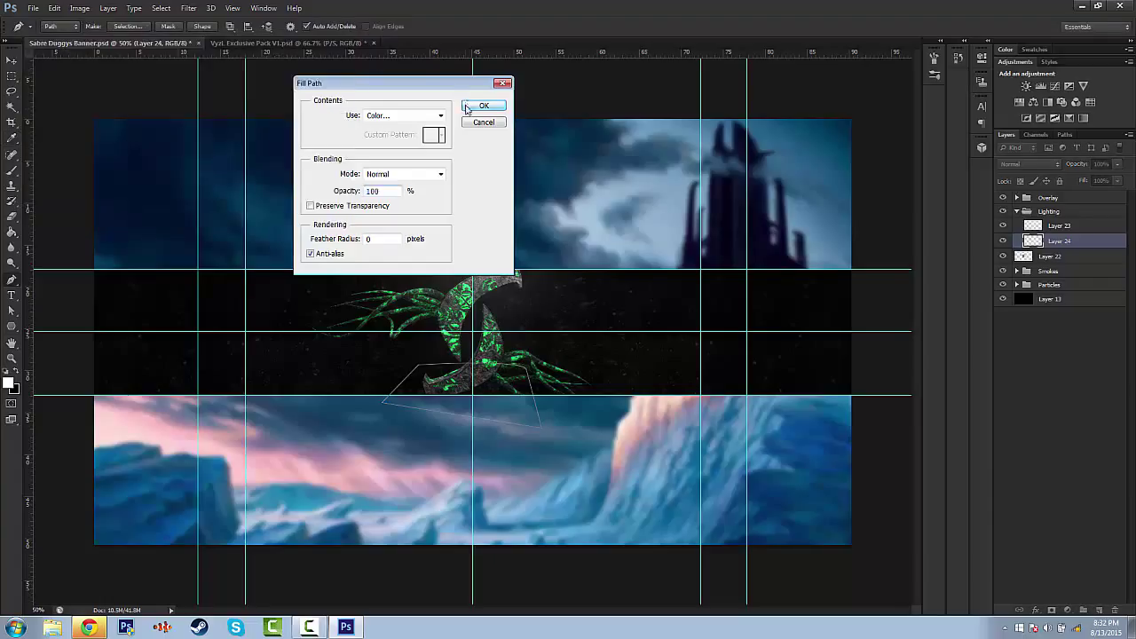
{"action": "left_click", "coordinate": [465, 105]}
{"action": "right_click", "coordinate": [510, 377]}
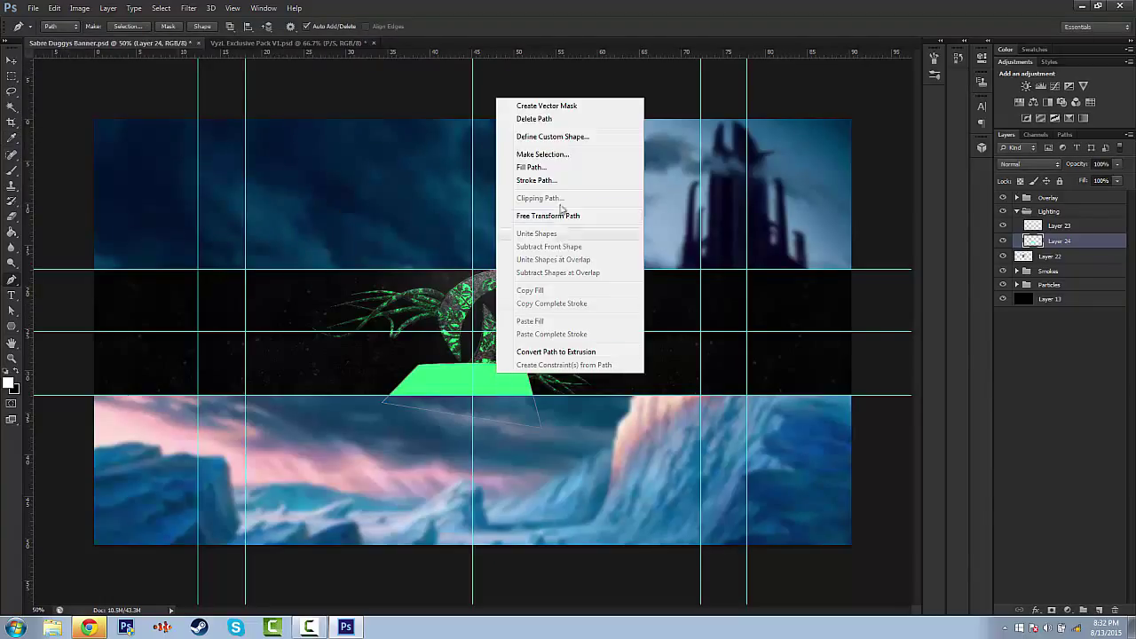
{"action": "left_click", "coordinate": [544, 119]}
Step: Try repeating the last Gaussian Blur on the green shape
{"action": "left_click", "coordinate": [211, 9]}
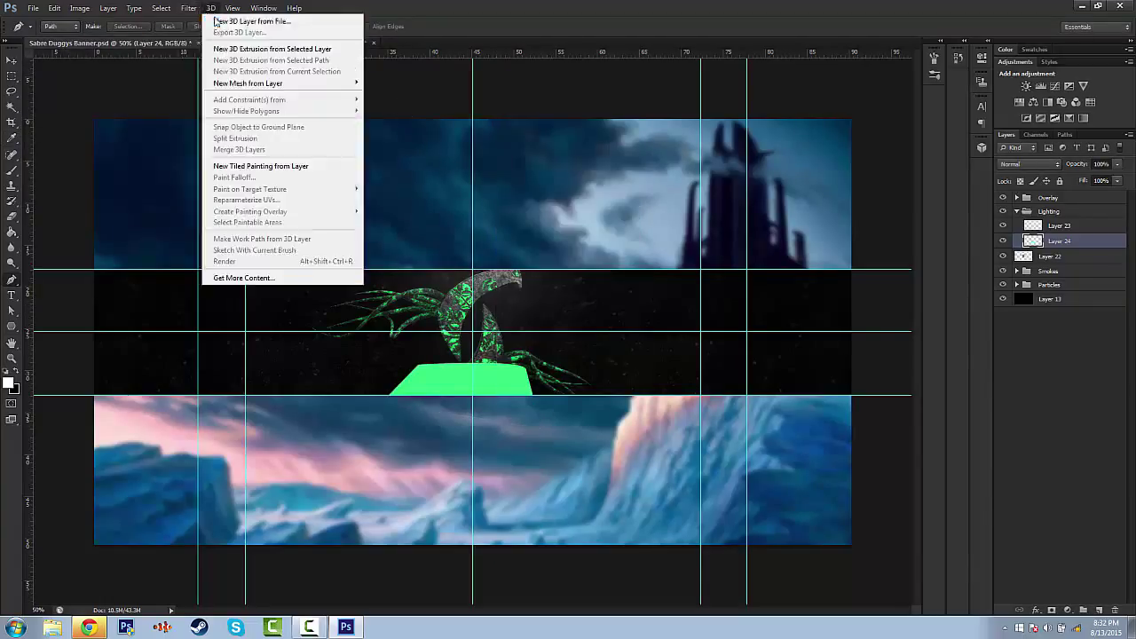
{"action": "mouse_move", "coordinate": [189, 8]}
{"action": "key", "text": "ctrl+f"}
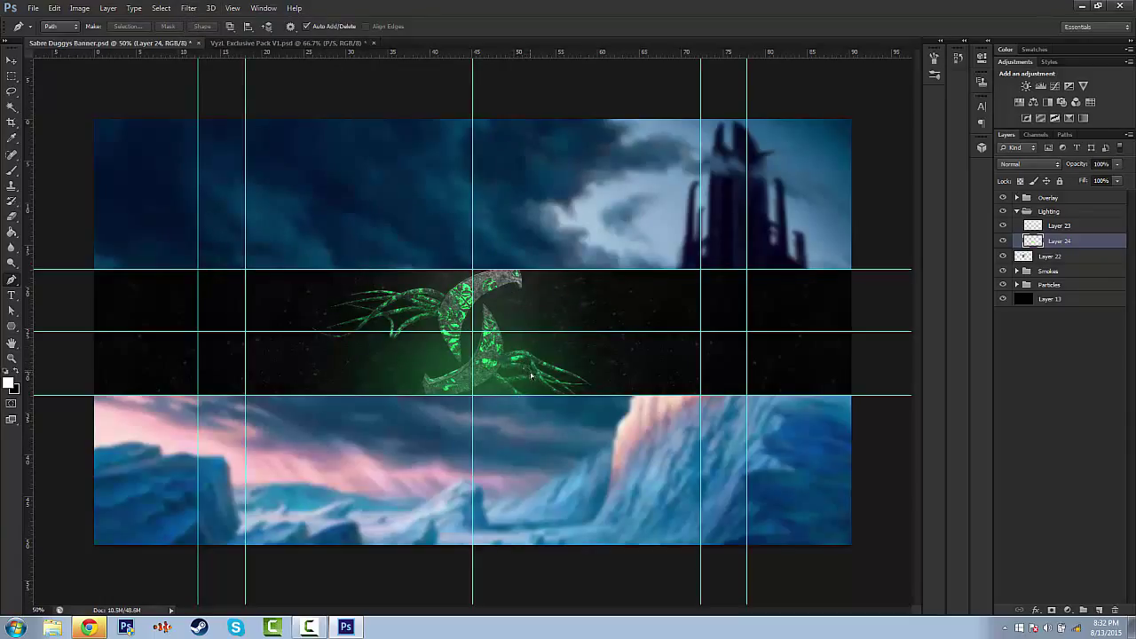
{"action": "key", "text": "ctrl+z"}
Step: Apply a Gaussian Blur with a radius of 250 pixels to the green shape
{"action": "left_click", "coordinate": [198, 11]}
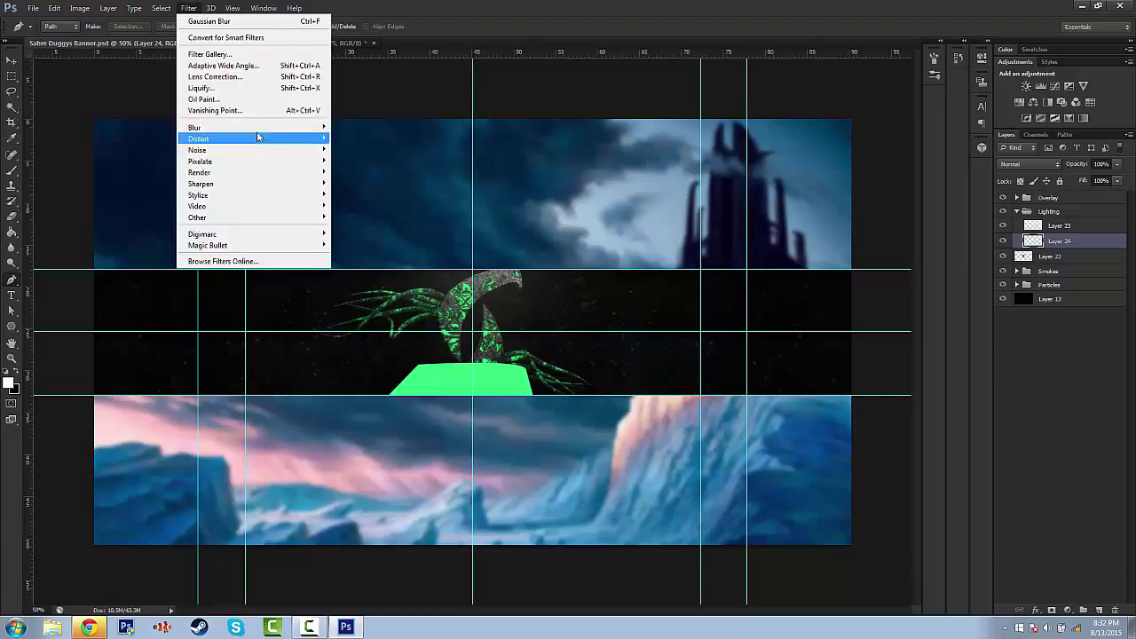
{"action": "mouse_move", "coordinate": [267, 129]}
{"action": "left_click", "coordinate": [360, 210]}
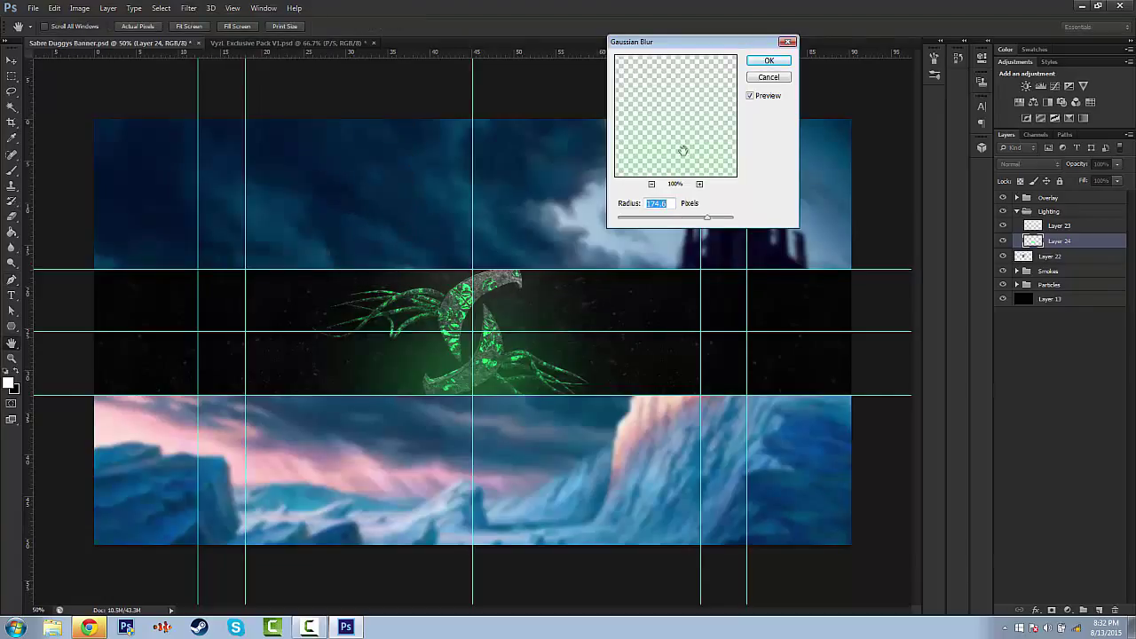
{"action": "mouse_move", "coordinate": [705, 220]}
{"action": "left_mouse_down"}
{"action": "mouse_move", "coordinate": [682, 219]}
{"action": "mouse_move", "coordinate": [701, 232]}
{"action": "mouse_move", "coordinate": [748, 226]}
{"action": "mouse_move", "coordinate": [703, 224]}
{"action": "mouse_move", "coordinate": [718, 221]}
{"action": "left_mouse_up"}
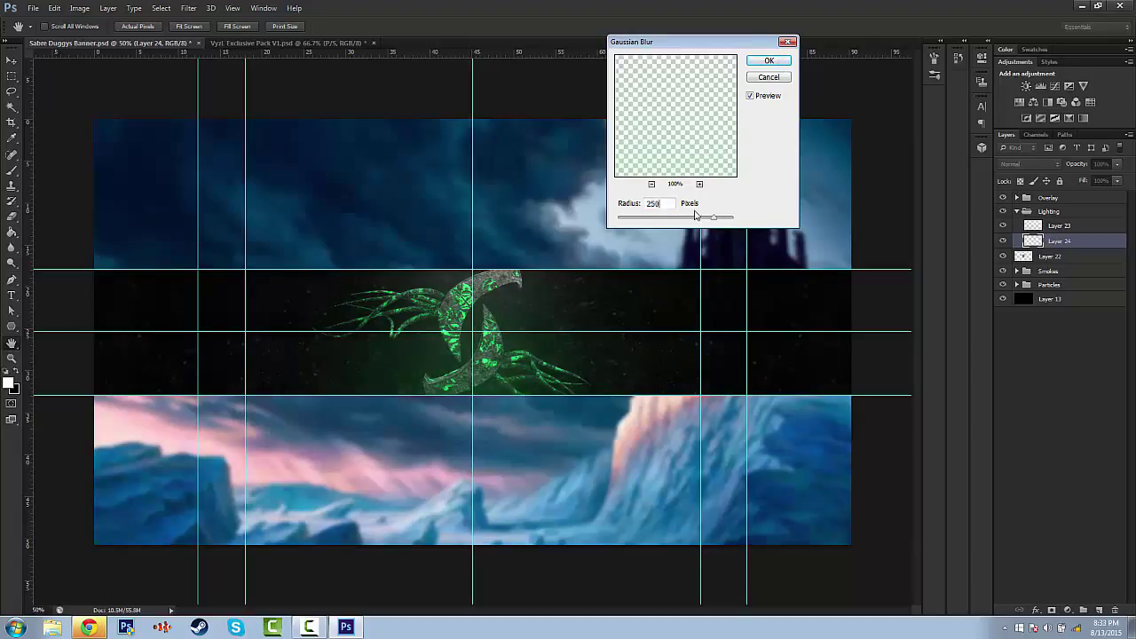
{"action": "left_click", "coordinate": [767, 62]}
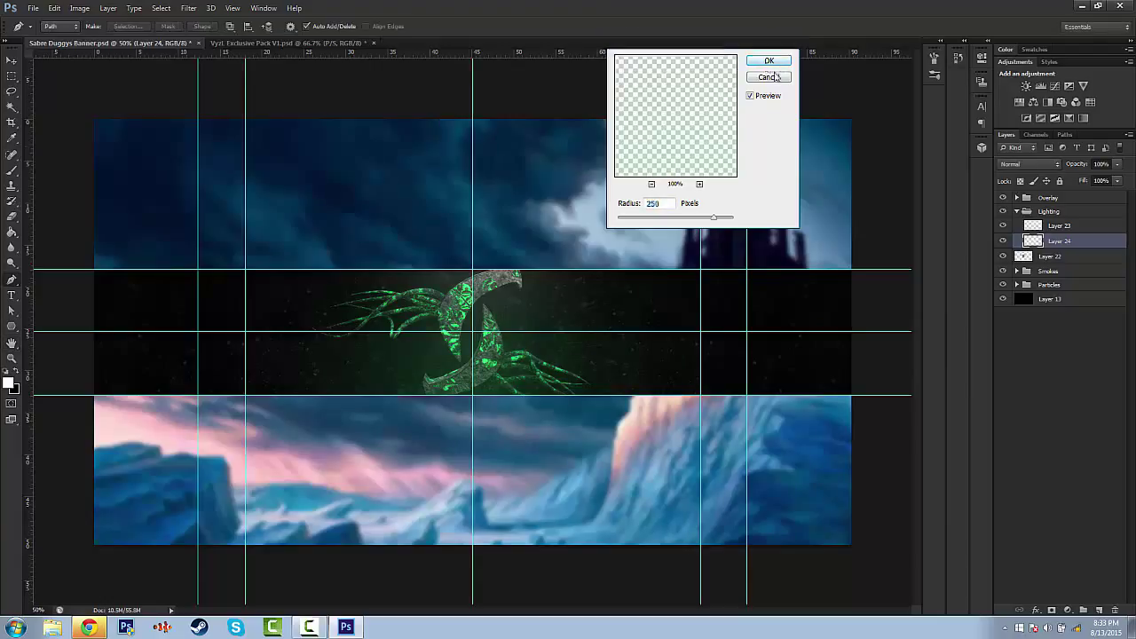
Step: Move the blurred green glow down about 152 px and left about 23 px
{"action": "key", "text": "ctrl+t"}
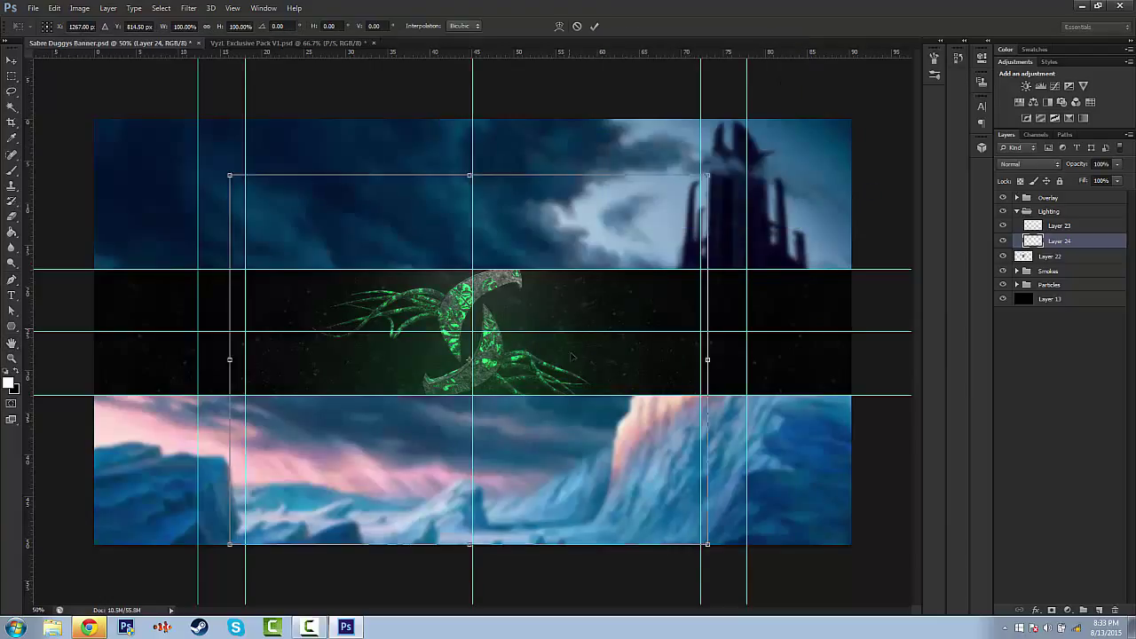
{"action": "left_click_drag", "start_coordinate": [575, 301], "coordinate": [577, 347]}
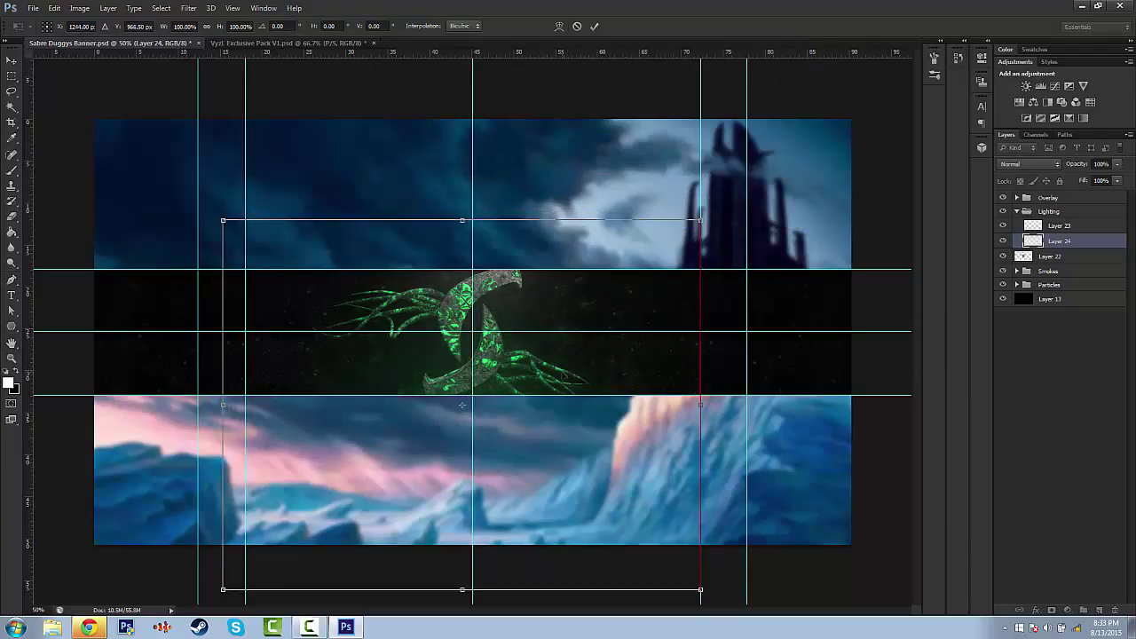
{"action": "key", "text": "Return"}
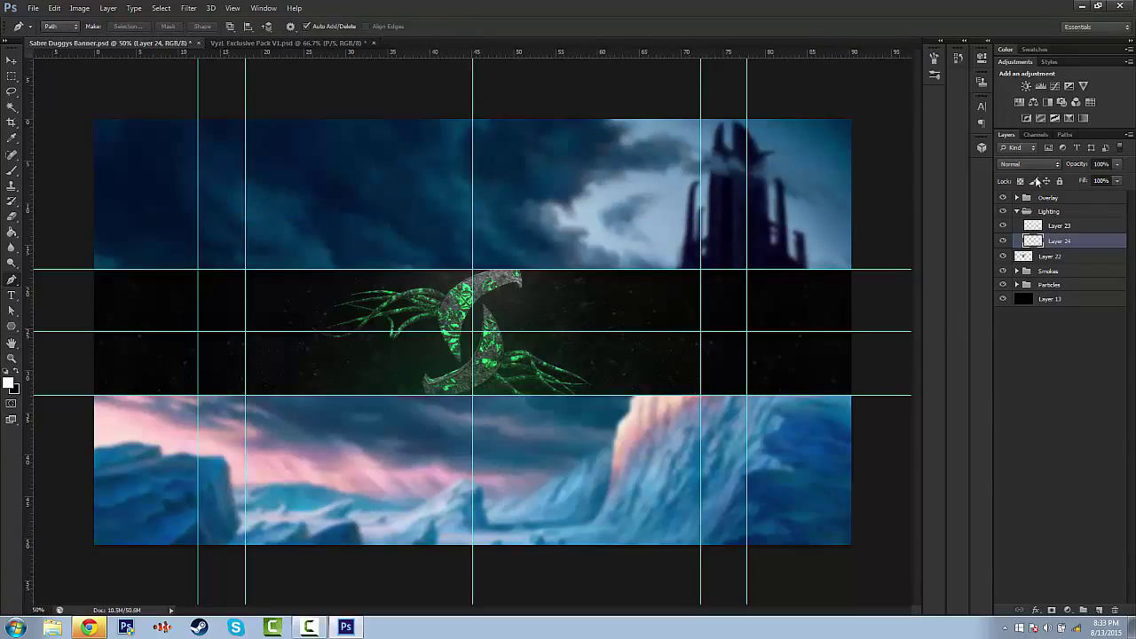
Step: Set the green glow layer to Screen blending at 60% opacity
{"action": "left_click", "coordinate": [1012, 147]}
{"action": "left_click", "coordinate": [1028, 164]}
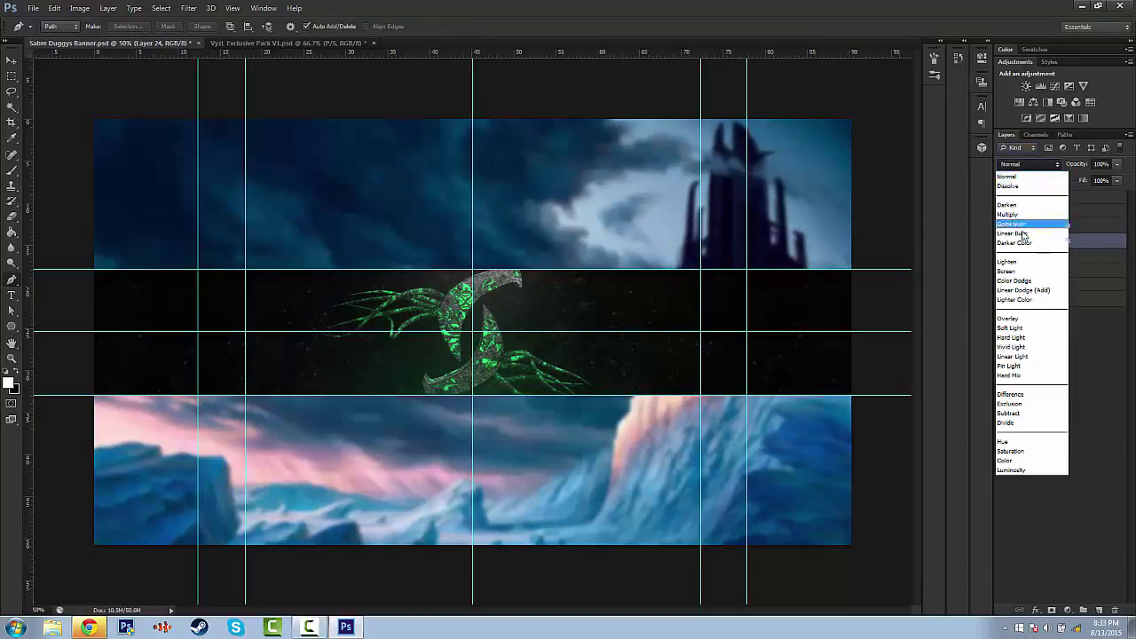
{"action": "left_click", "coordinate": [1018, 272]}
{"action": "left_click", "coordinate": [1117, 164]}
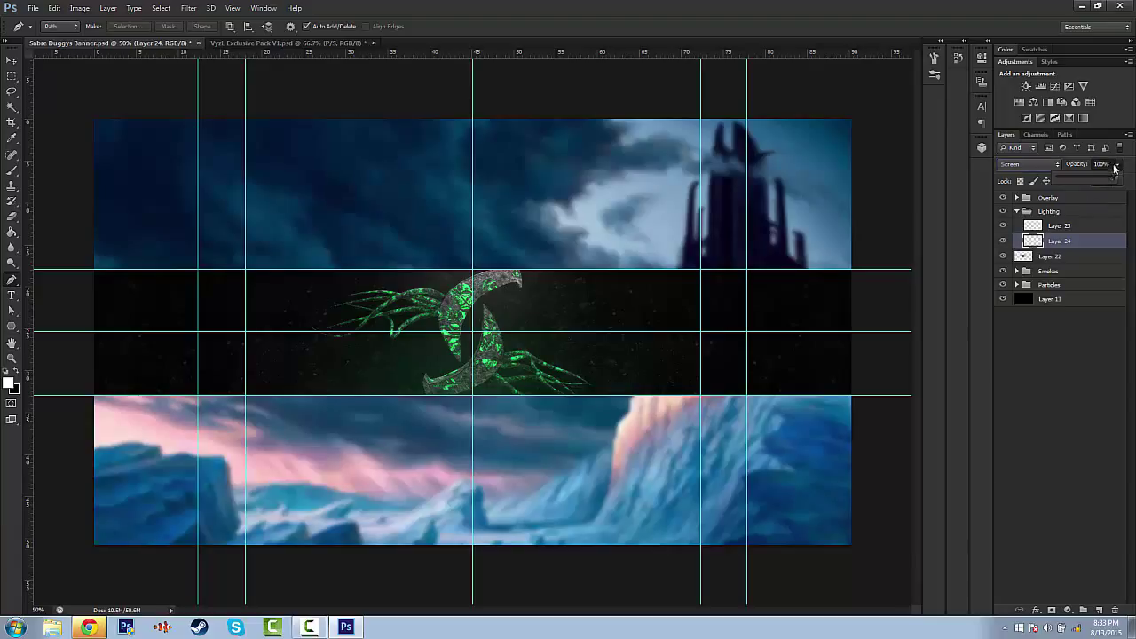
{"action": "left_click_drag", "start_coordinate": [1118, 179], "coordinate": [1082, 193]}
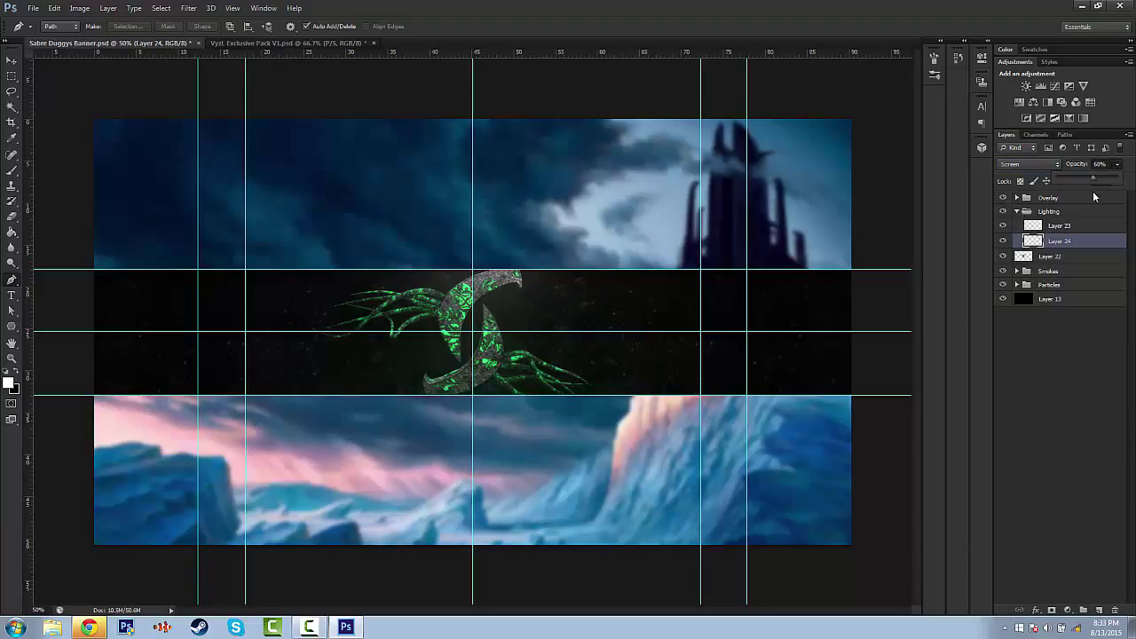
{"action": "left_click", "coordinate": [1117, 166]}
Step: Choose the Brush tool and add a new layer above the white glow layer in the Lighting group
{"action": "left_click", "coordinate": [1051, 214]}
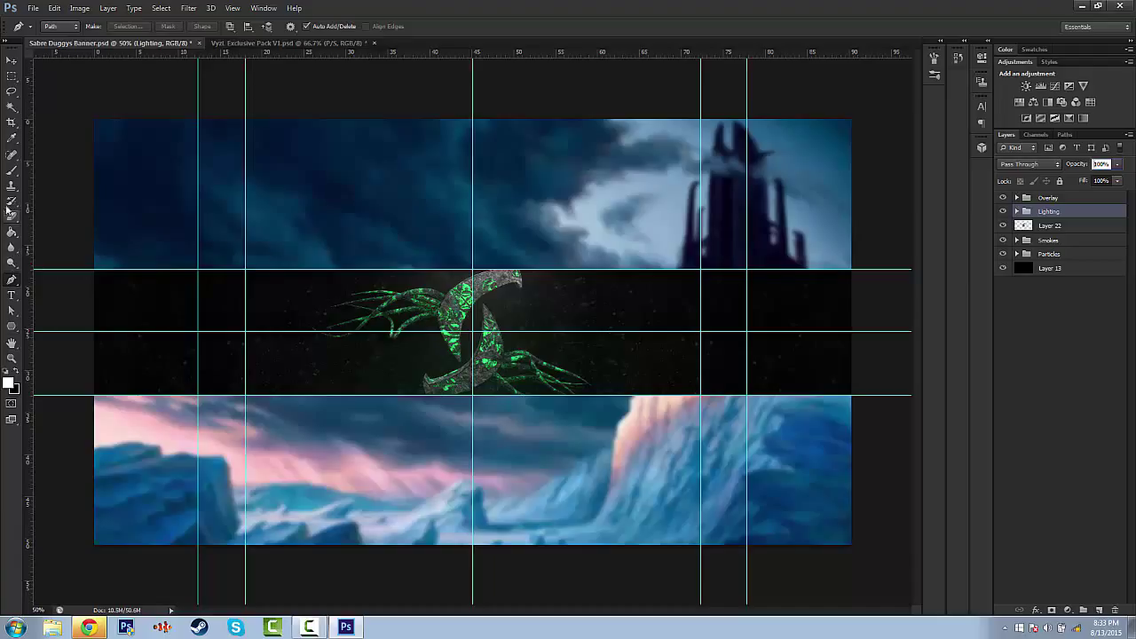
{"action": "left_click", "coordinate": [12, 169]}
{"action": "left_click", "coordinate": [1016, 211]}
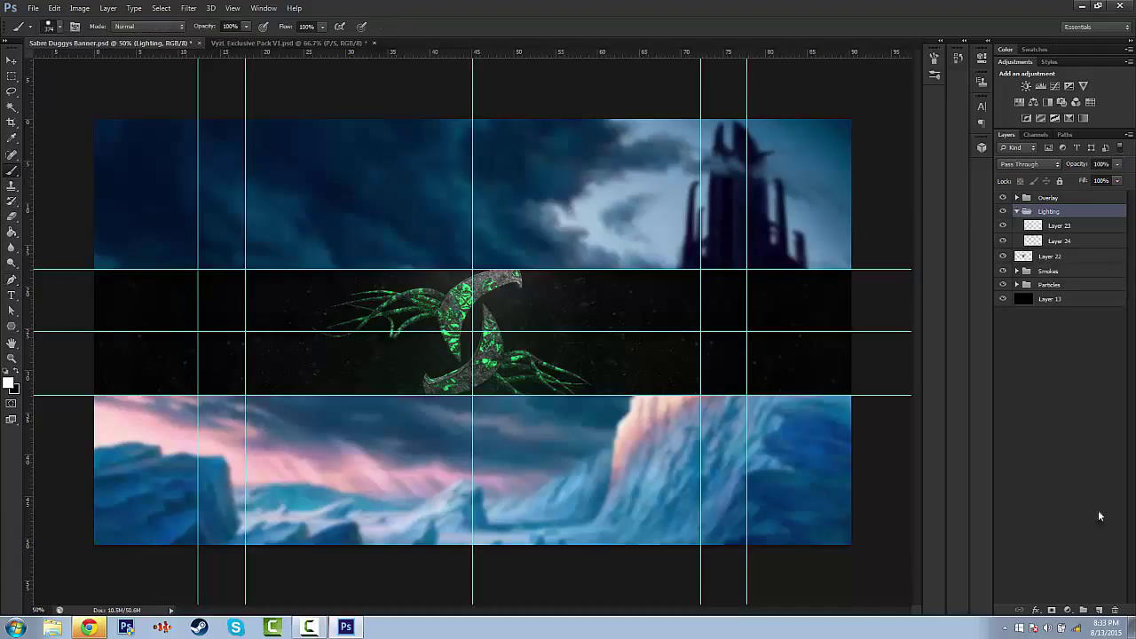
{"action": "left_click", "coordinate": [1043, 226]}
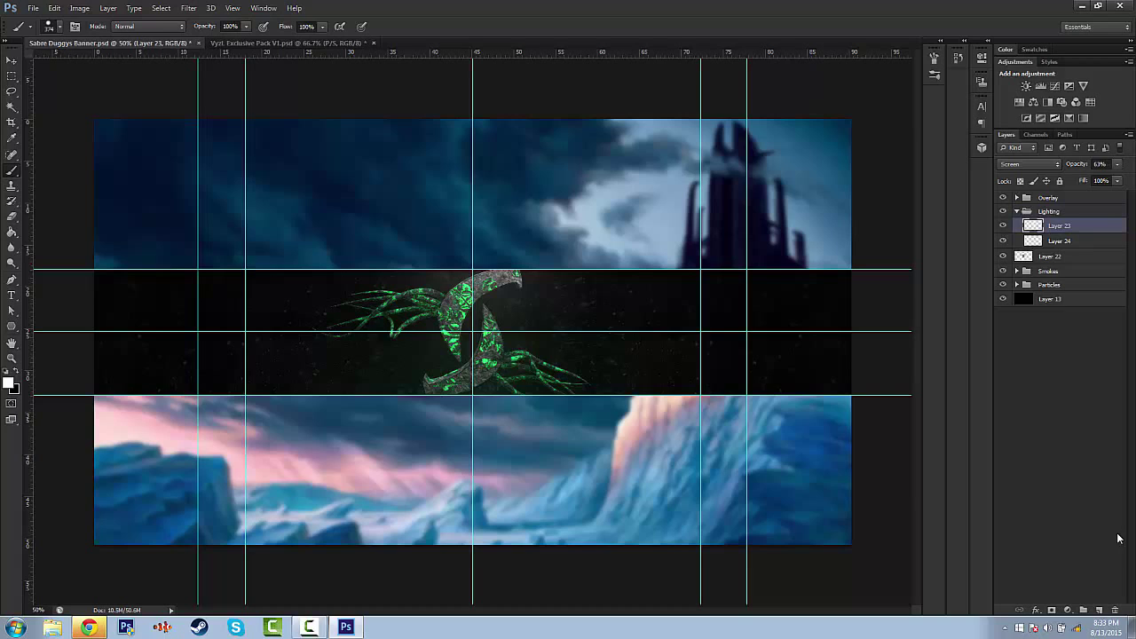
{"action": "left_click", "coordinate": [1099, 610]}
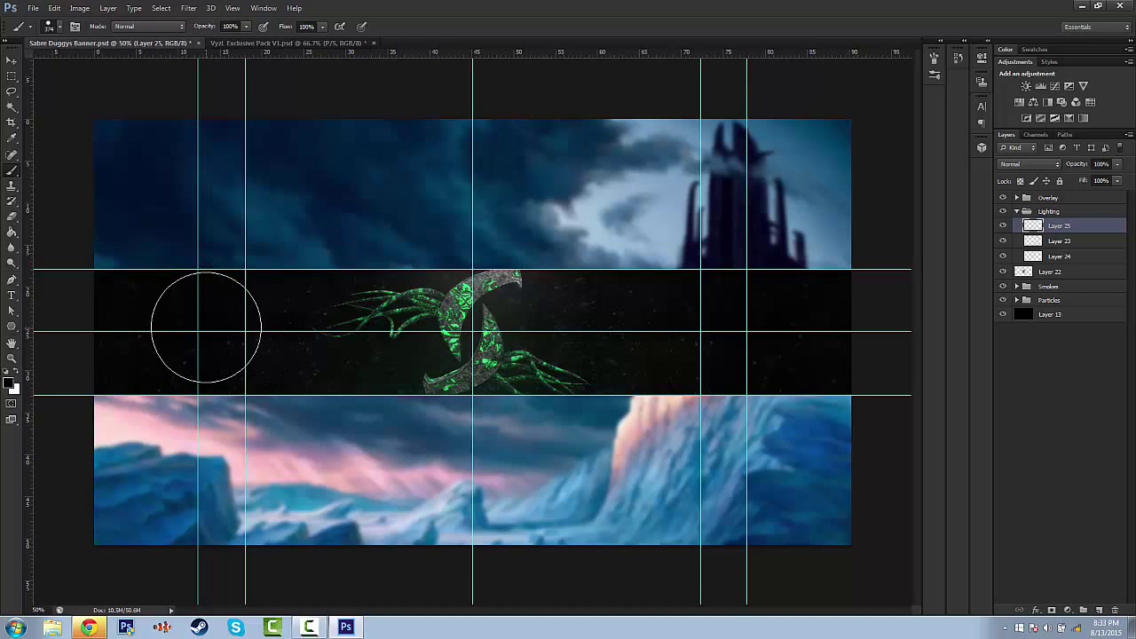
Step: Set the foreground colour to white and adjust the brush to a smaller soft tip with 0% hardness
{"action": "key", "text": "x"}
{"action": "key", "text": "x"}
{"action": "key", "text": "x"}
{"action": "key", "text": "x"}
{"action": "key", "text": "x"}
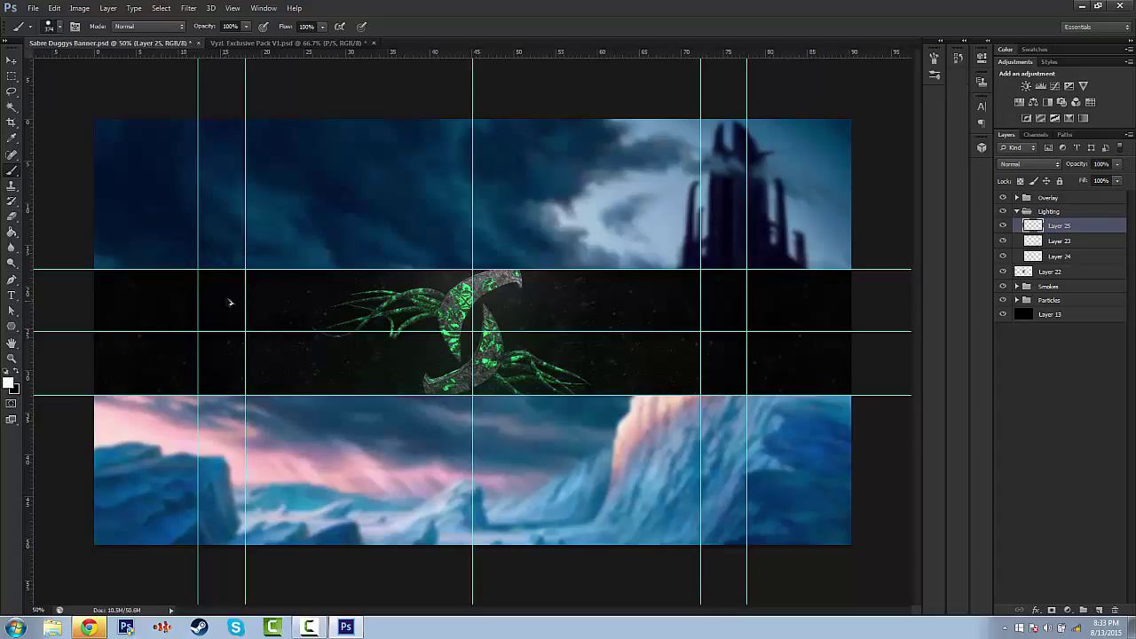
{"action": "right_click_drag", "start_coordinate": [229, 303], "coordinate": [229, 298], "text": "alt"}
{"action": "mouse_move", "coordinate": [233, 364]}
{"action": "right_mouse_down", "text": "alt"}
{"action": "mouse_move", "coordinate": [197, 379]}
{"action": "mouse_move", "coordinate": [269, 419]}
{"action": "mouse_move", "coordinate": [213, 414]}
{"action": "mouse_move", "coordinate": [219, 248]}
{"action": "right_mouse_up", "text": "alt"}
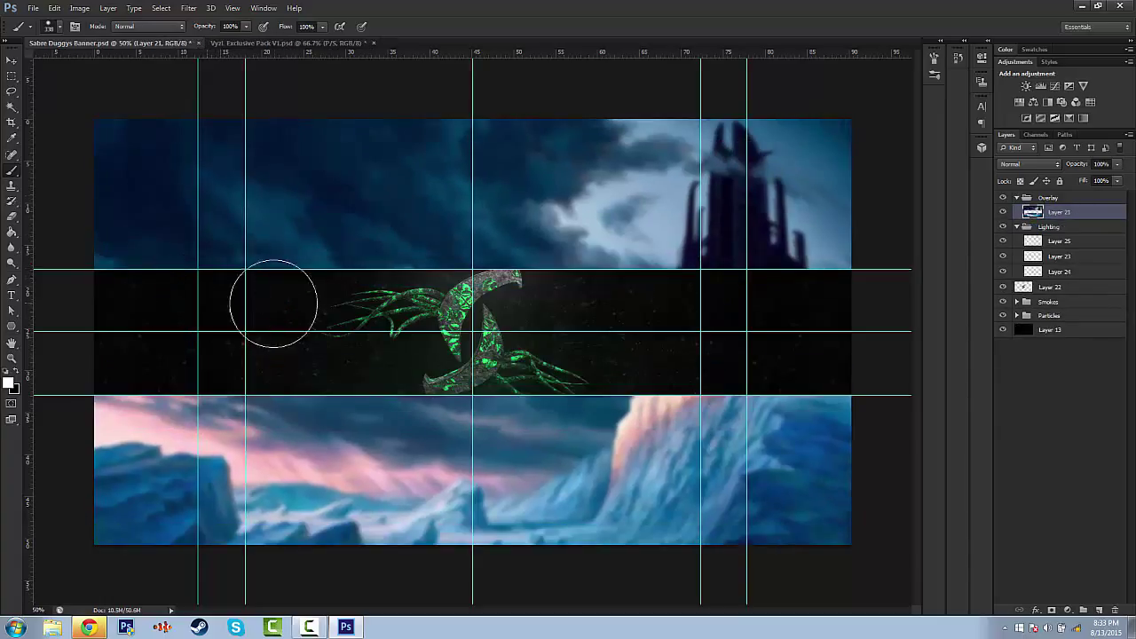
{"action": "right_click_drag", "start_coordinate": [246, 317], "coordinate": [250, 275], "text": "alt"}
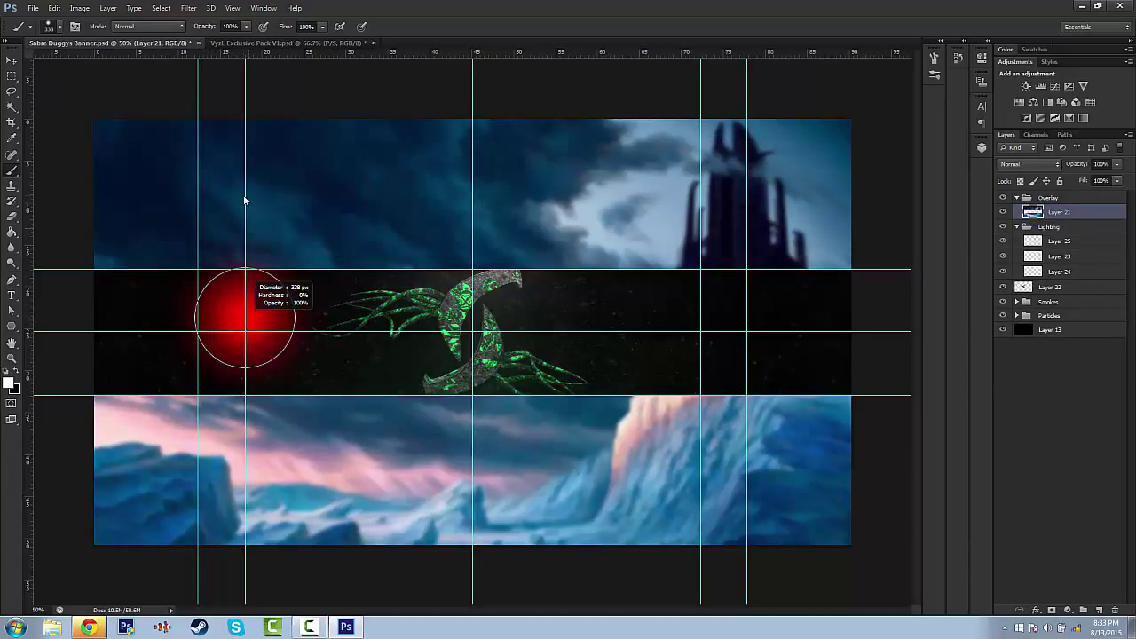
{"action": "mouse_move", "coordinate": [245, 201]}
{"action": "right_mouse_down", "text": "alt"}
{"action": "mouse_move", "coordinate": [231, 197]}
{"action": "mouse_move", "coordinate": [248, 187]}
{"action": "mouse_move", "coordinate": [239, 175]}
{"action": "right_mouse_up", "text": "alt"}
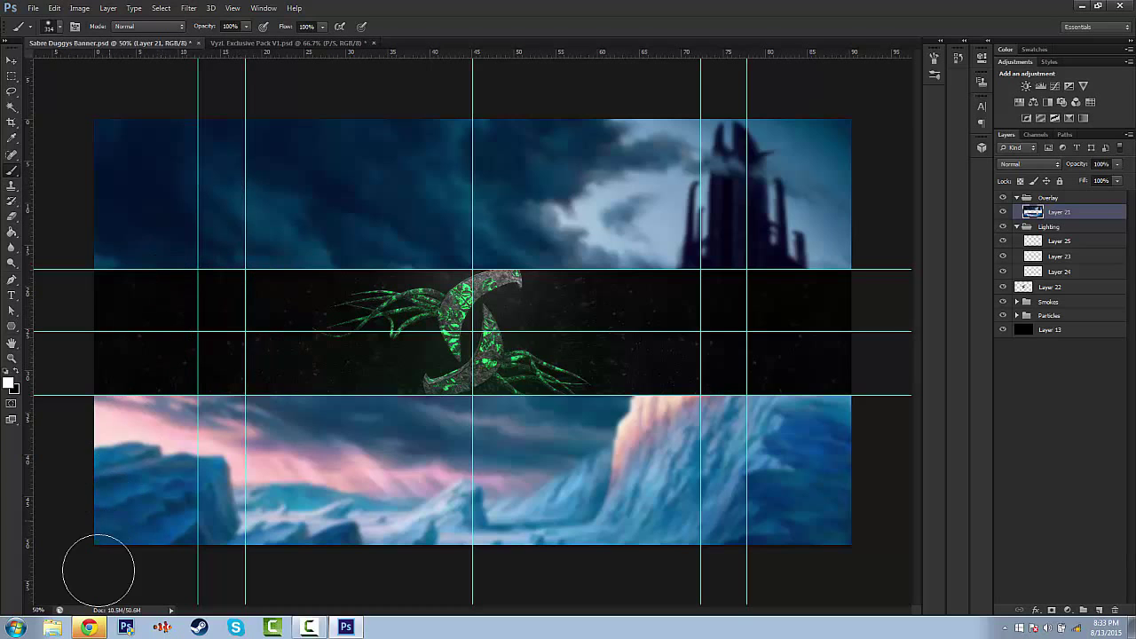
Step: Close the Chrome browser window
{"action": "right_click", "coordinate": [89, 627]}
{"action": "left_click", "coordinate": [86, 604]}
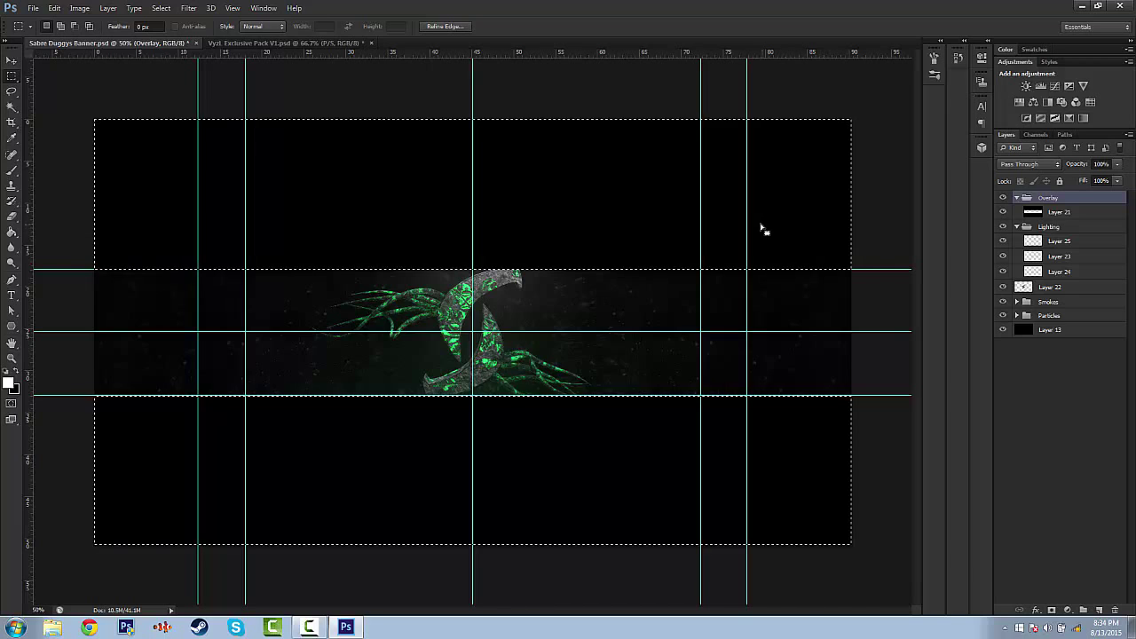
Step: Clear the selection around the black outer areas and switch to the Path Selection tool
{"action": "left_click", "coordinate": [748, 231]}
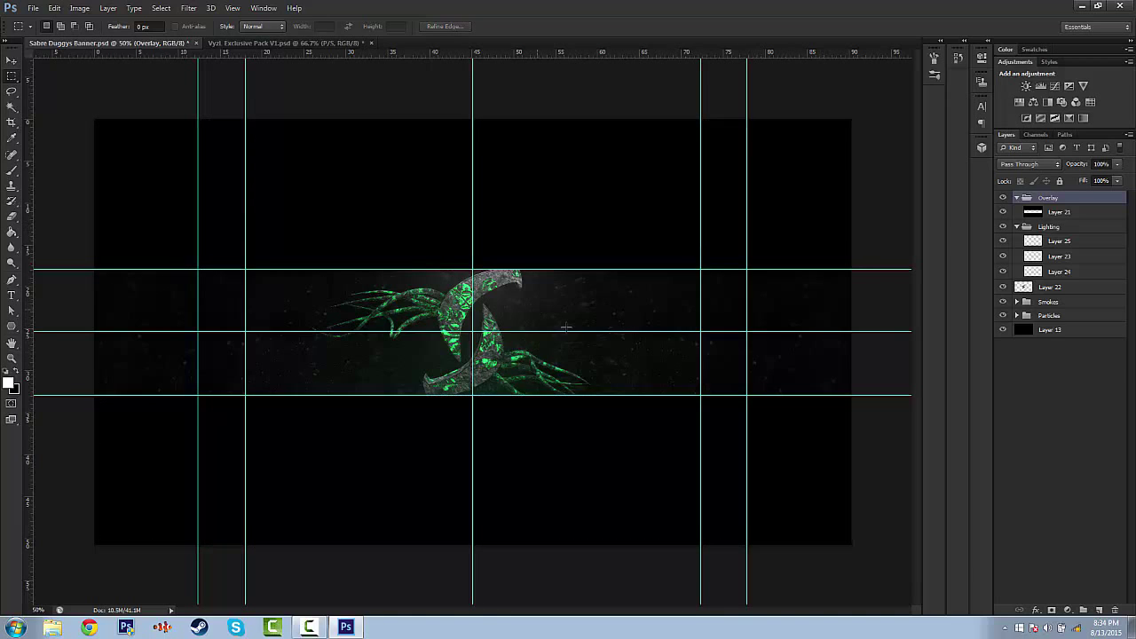
{"action": "left_click", "coordinate": [12, 311]}
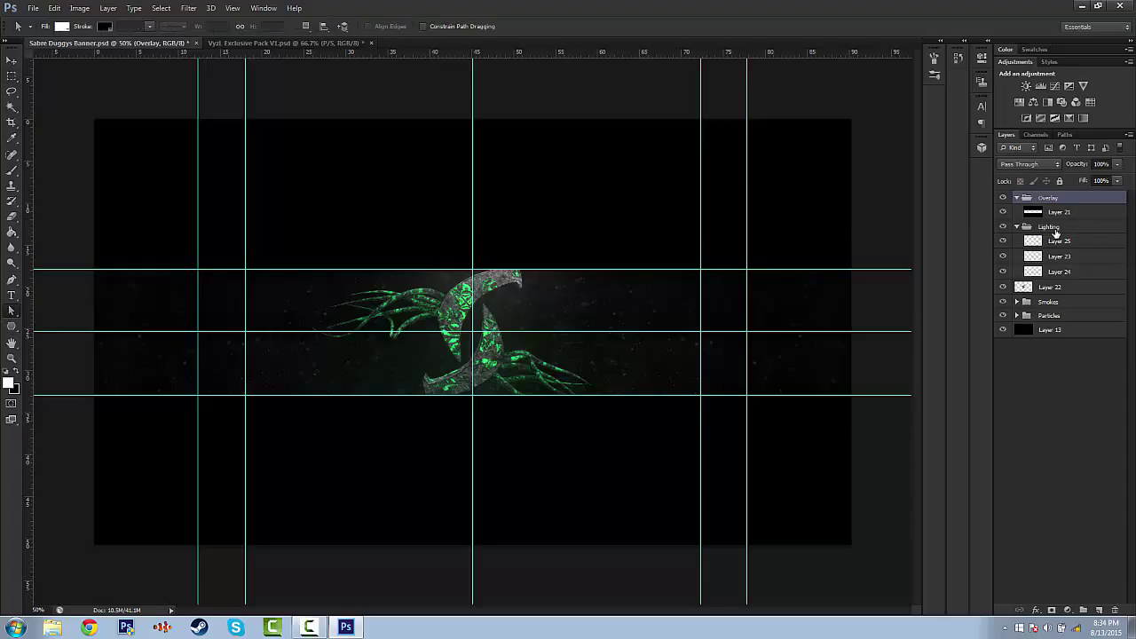
Step: Toggle the Lighting group's visibility to compare the banner with and without the lighting
{"action": "left_click", "coordinate": [1028, 231]}
{"action": "left_click", "coordinate": [1003, 227]}
{"action": "left_click", "coordinate": [1003, 228]}
{"action": "left_click", "coordinate": [1003, 228]}
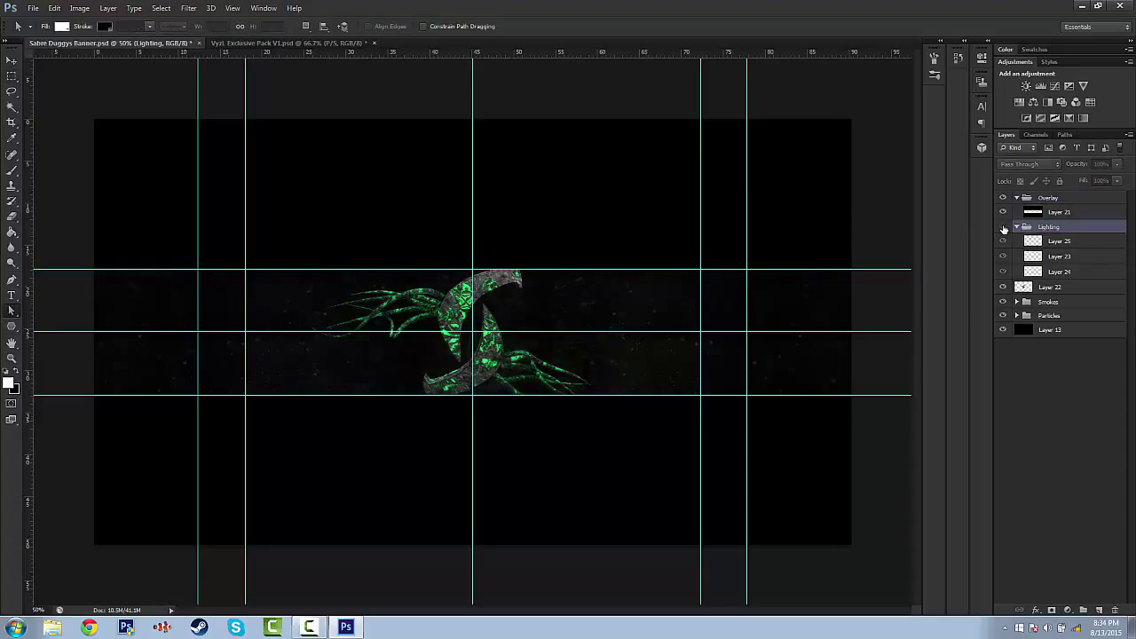
{"action": "left_click", "coordinate": [1003, 227]}
Step: Paint five soft white spots with the Brush tool on Layer 25, spread along the centre strip on both sides of the green logo
{"action": "left_click", "coordinate": [1042, 242]}
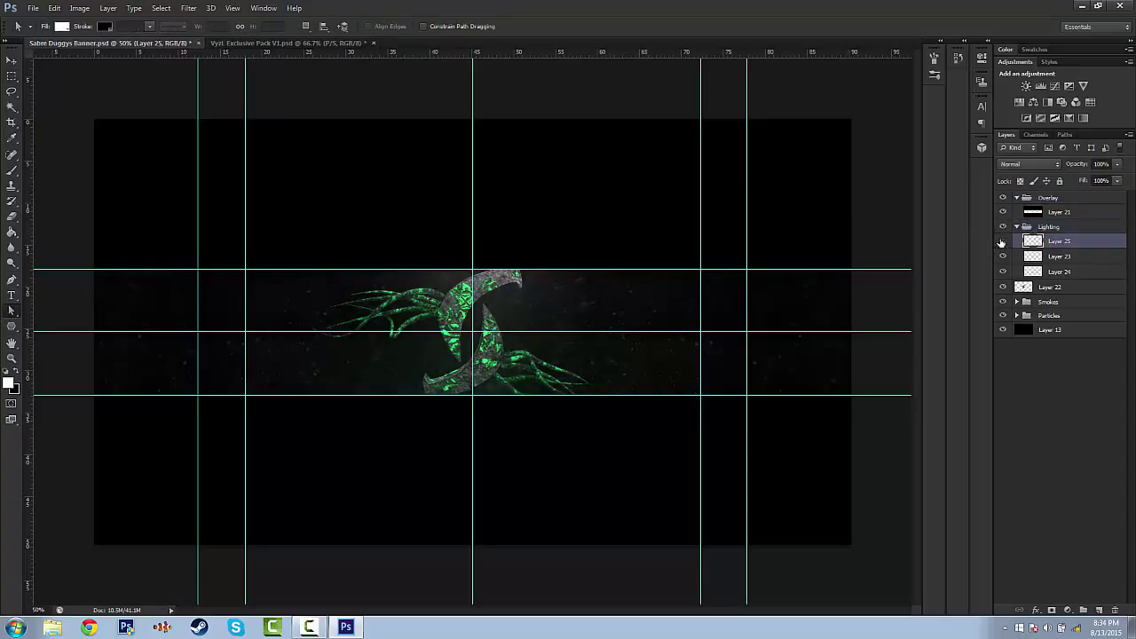
{"action": "left_click", "coordinate": [11, 171]}
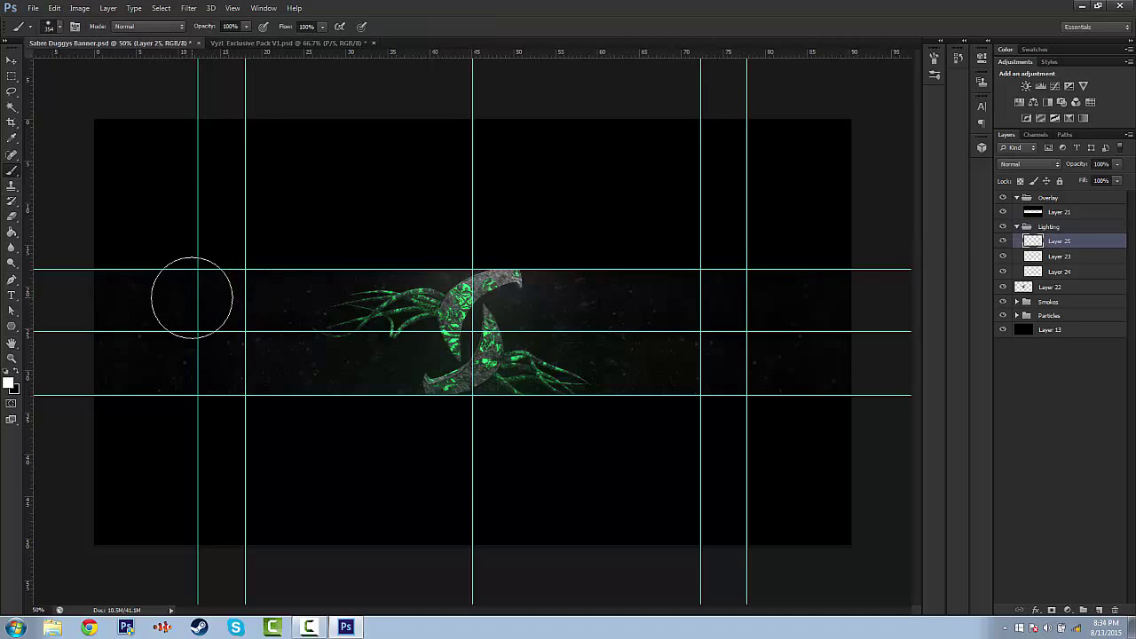
{"action": "right_click_drag", "start_coordinate": [195, 299], "coordinate": [177, 299], "text": "alt"}
{"action": "left_click", "coordinate": [163, 308]}
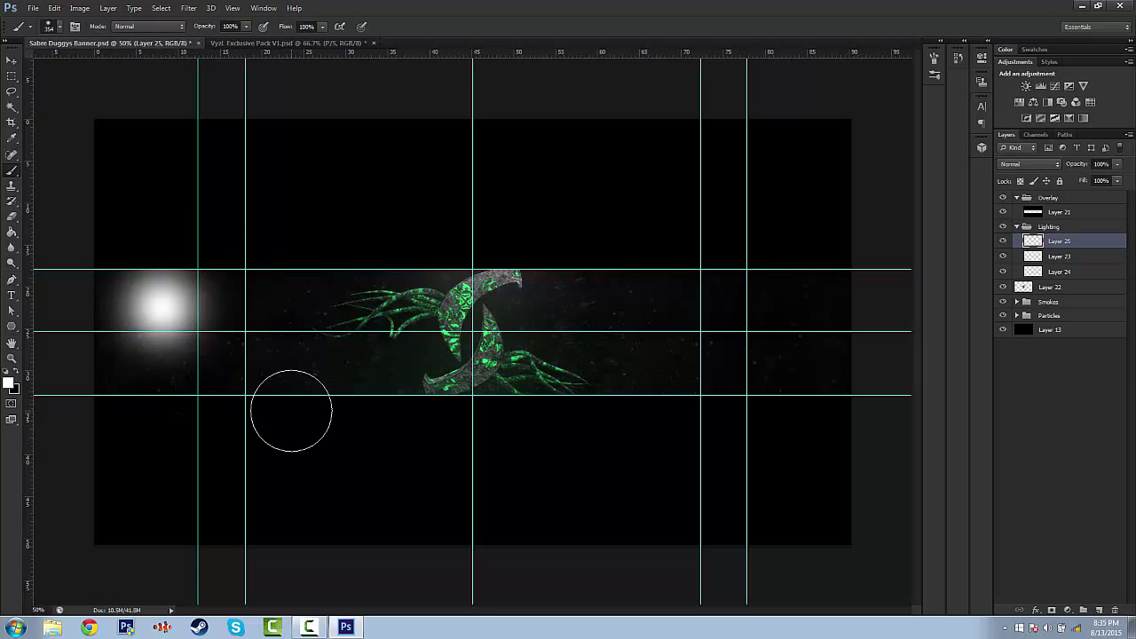
{"action": "left_click_drag", "start_coordinate": [291, 411], "coordinate": [325, 427]}
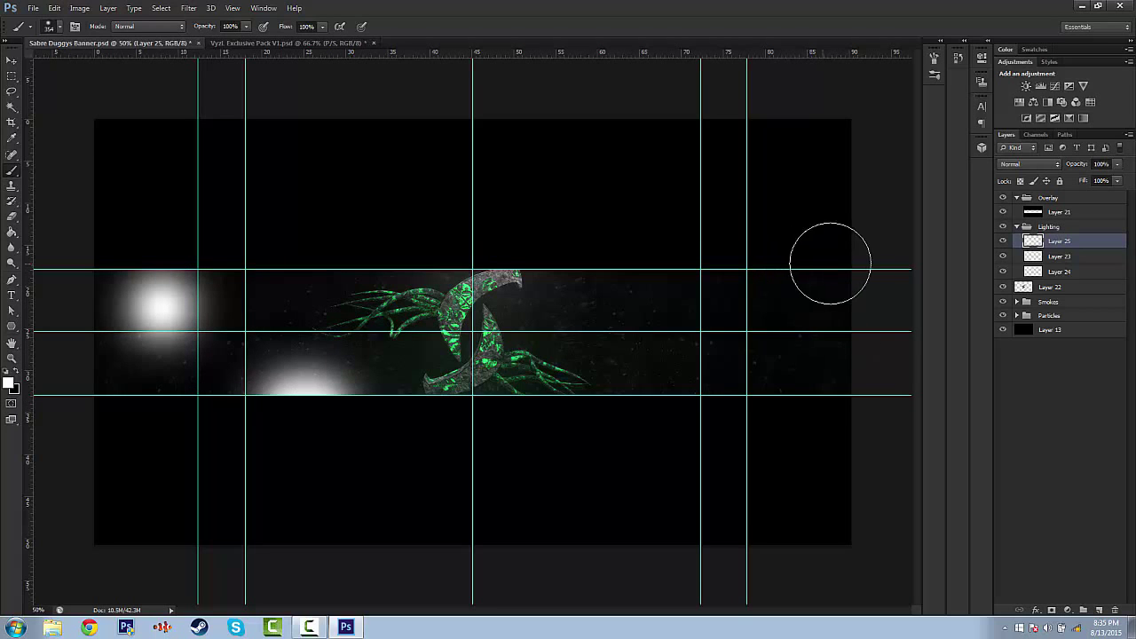
{"action": "mouse_move", "coordinate": [830, 263]}
{"action": "left_mouse_down"}
{"action": "mouse_move", "coordinate": [811, 236]}
{"action": "mouse_move", "coordinate": [786, 232]}
{"action": "left_mouse_up"}
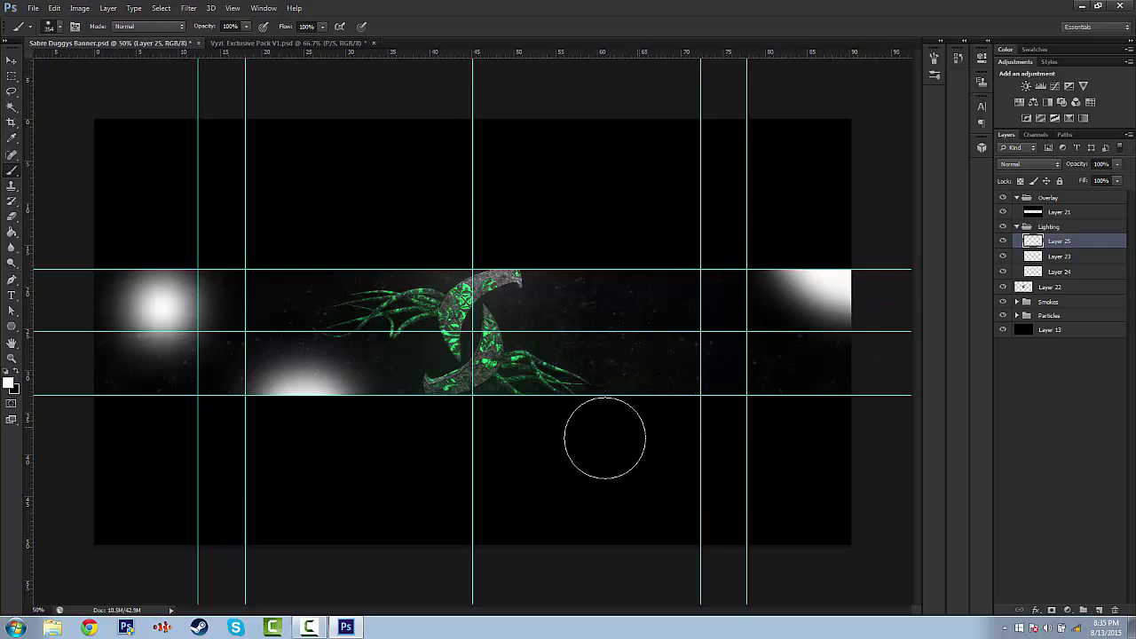
{"action": "left_click_drag", "start_coordinate": [613, 430], "coordinate": [658, 435]}
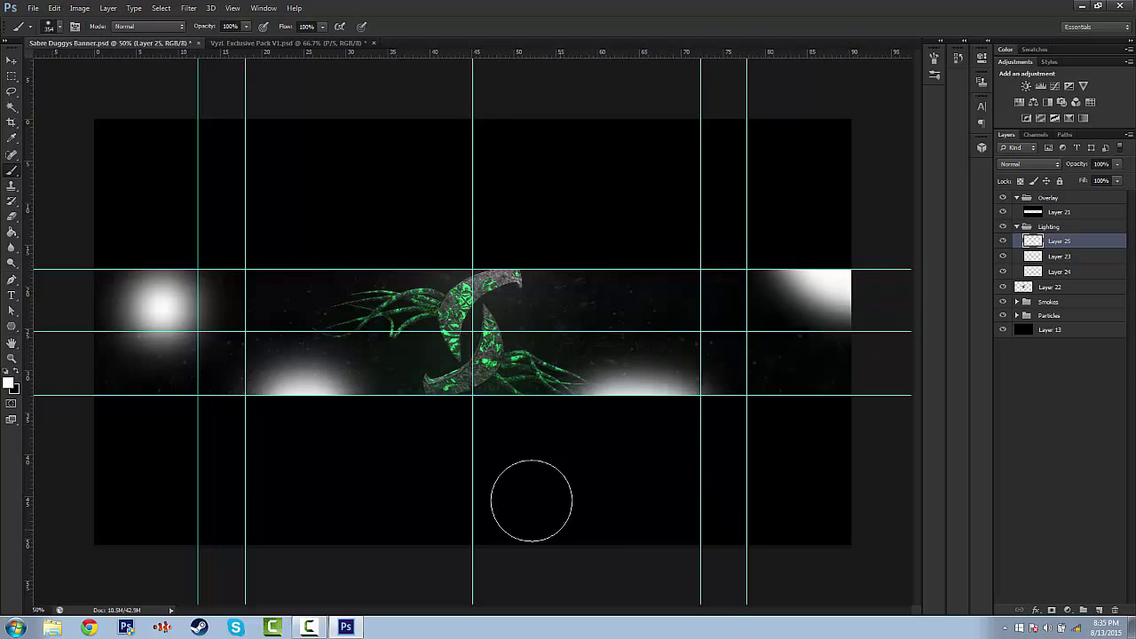
{"action": "left_click", "coordinate": [639, 243]}
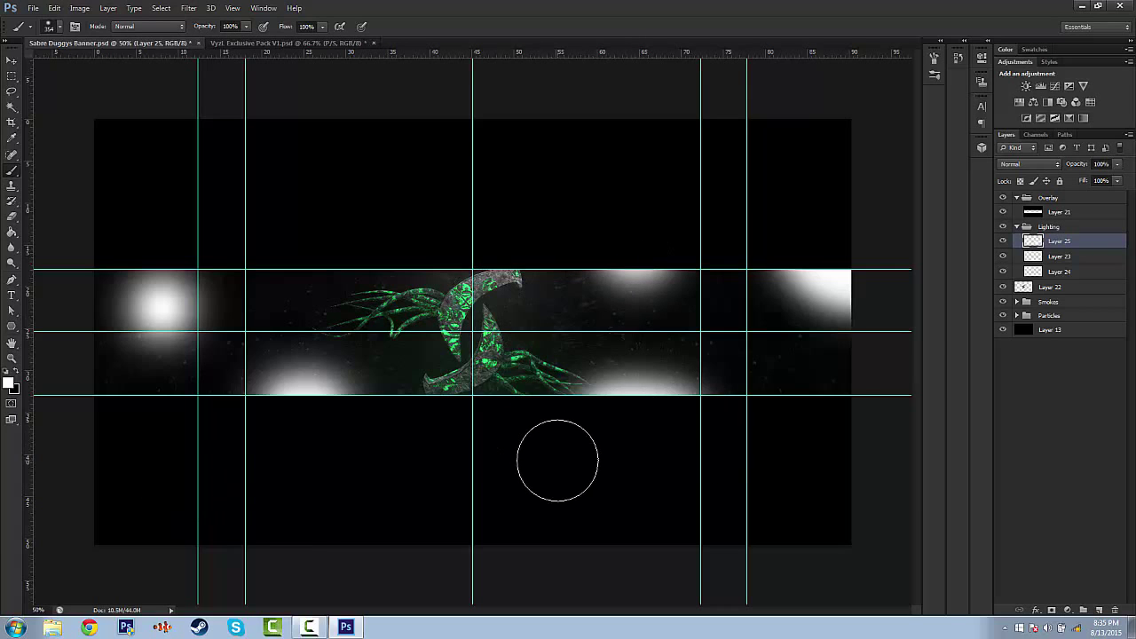
Step: Set Layer 25's blend mode to Screen and its opacity to 5%
{"action": "left_click", "coordinate": [1030, 165]}
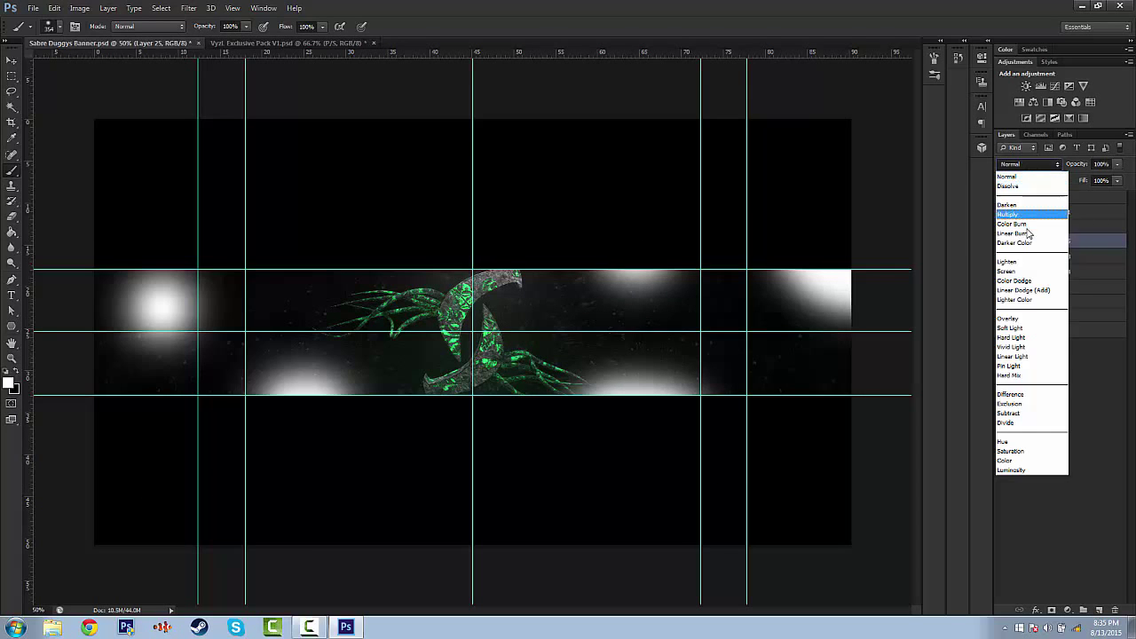
{"action": "left_click", "coordinate": [1026, 272]}
{"action": "left_click", "coordinate": [1117, 165]}
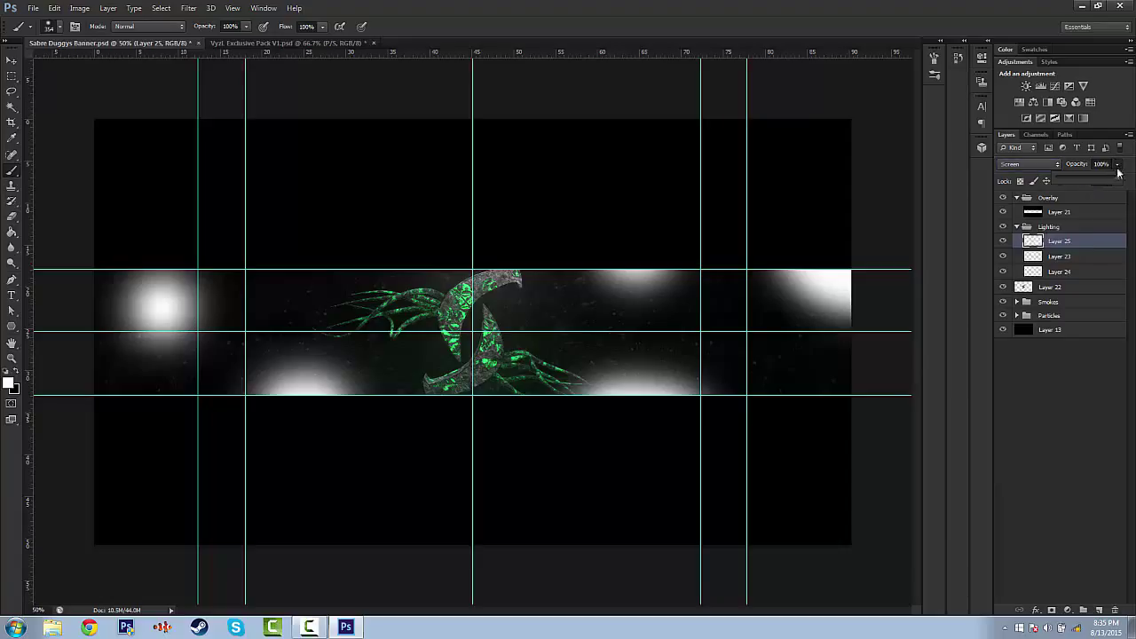
{"action": "left_click_drag", "start_coordinate": [1085, 188], "coordinate": [1059, 211]}
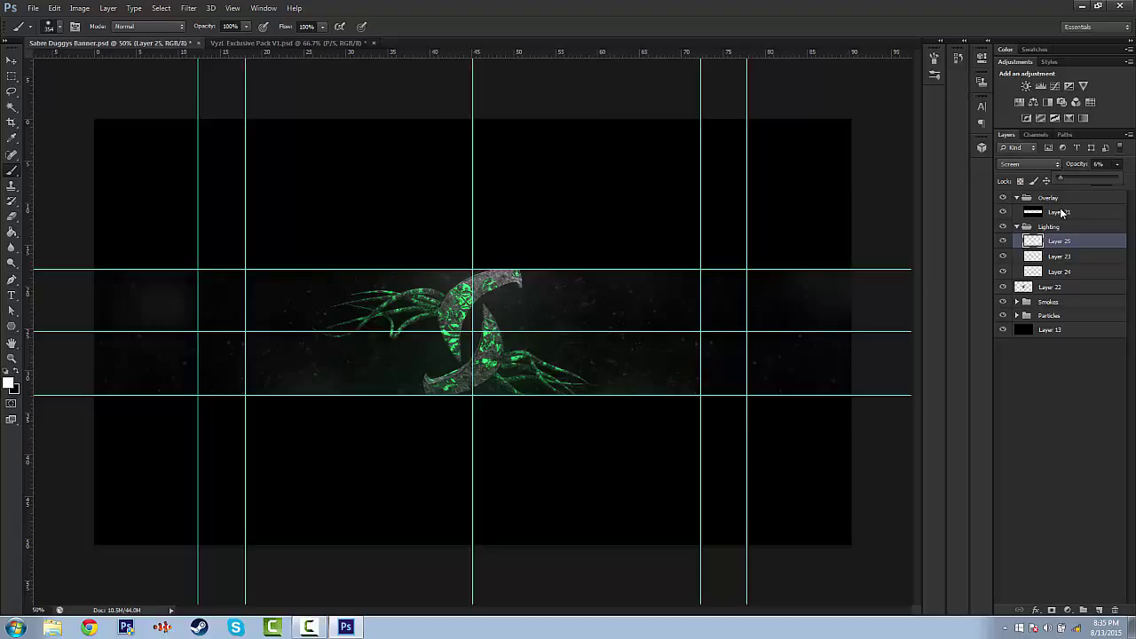
{"action": "left_click", "coordinate": [1118, 165]}
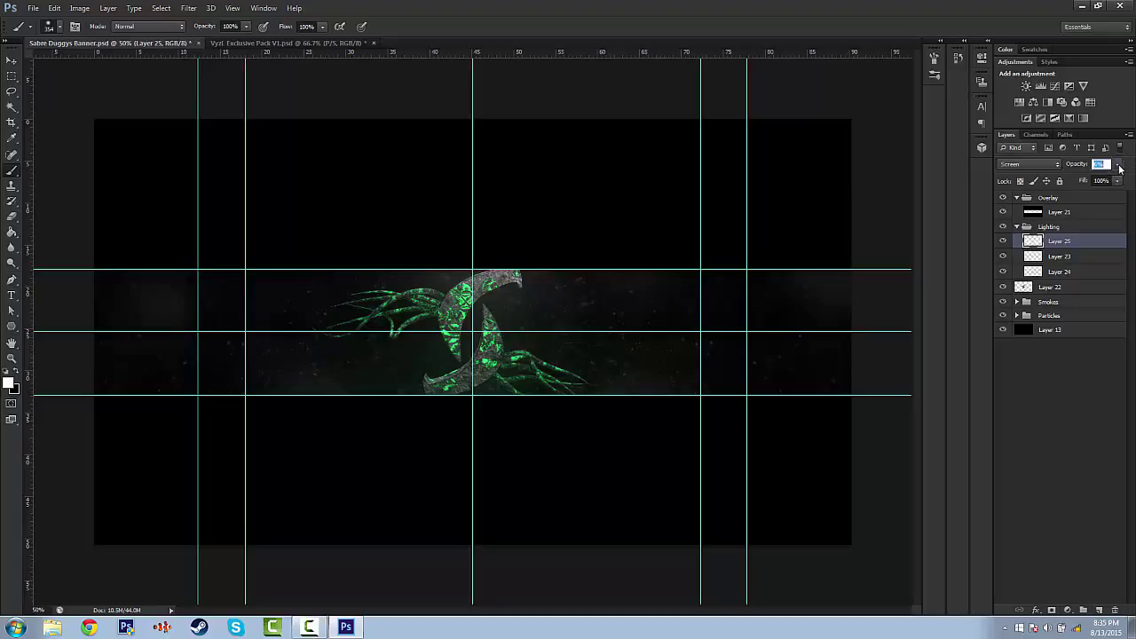
{"action": "type", "text": "5"}
{"action": "key", "text": "Return"}
Step: Toggle Layer 25's visibility to compare the strip with and without the faint white spots
{"action": "left_click", "coordinate": [1003, 241]}
{"action": "left_click", "coordinate": [1003, 241]}
{"action": "left_click", "coordinate": [1003, 242]}
{"action": "left_click", "coordinate": [1003, 241]}
{"action": "left_click", "coordinate": [1092, 381]}
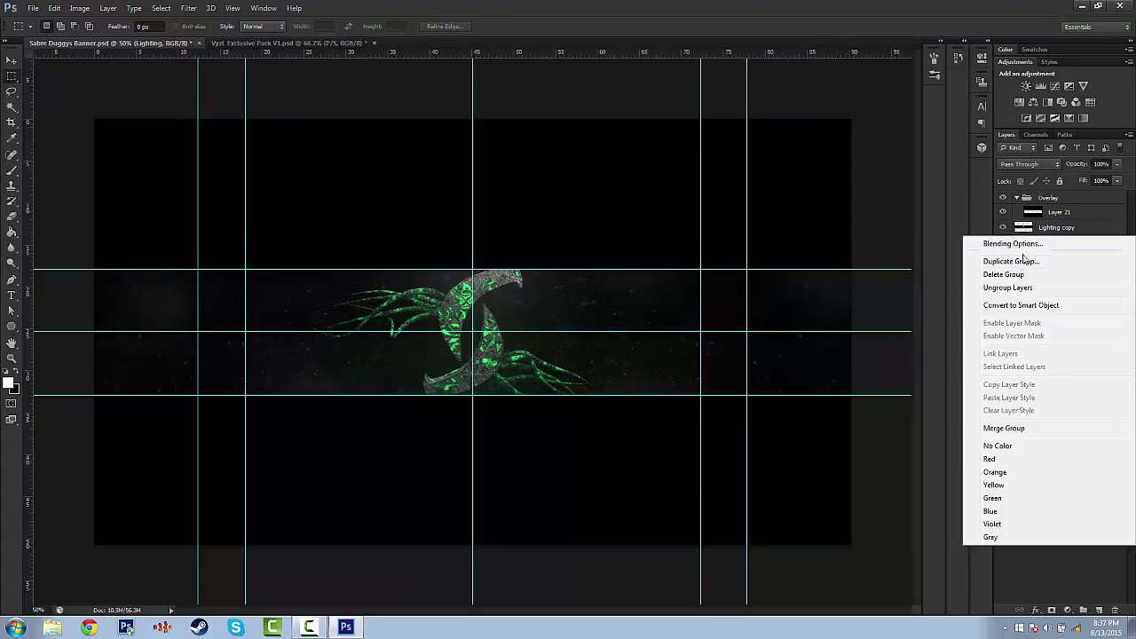
Step: Load the Lighting copy layer's pixels as a selection and modify it to frame the centre strip just inside its edges
{"action": "right_click", "coordinate": [1024, 228]}
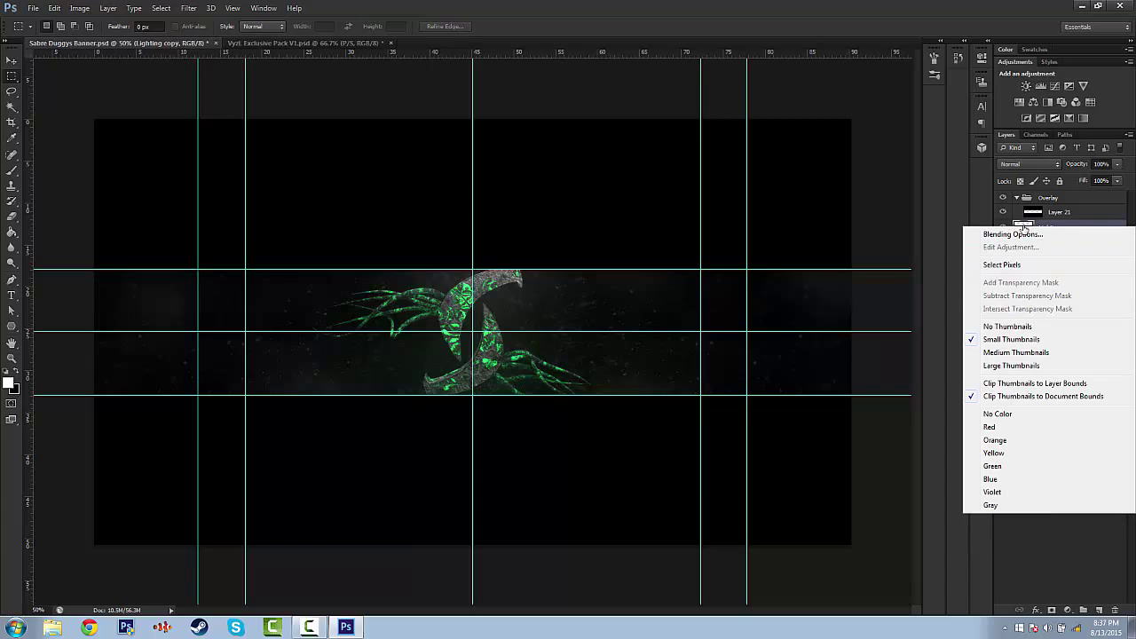
{"action": "left_click", "coordinate": [994, 261]}
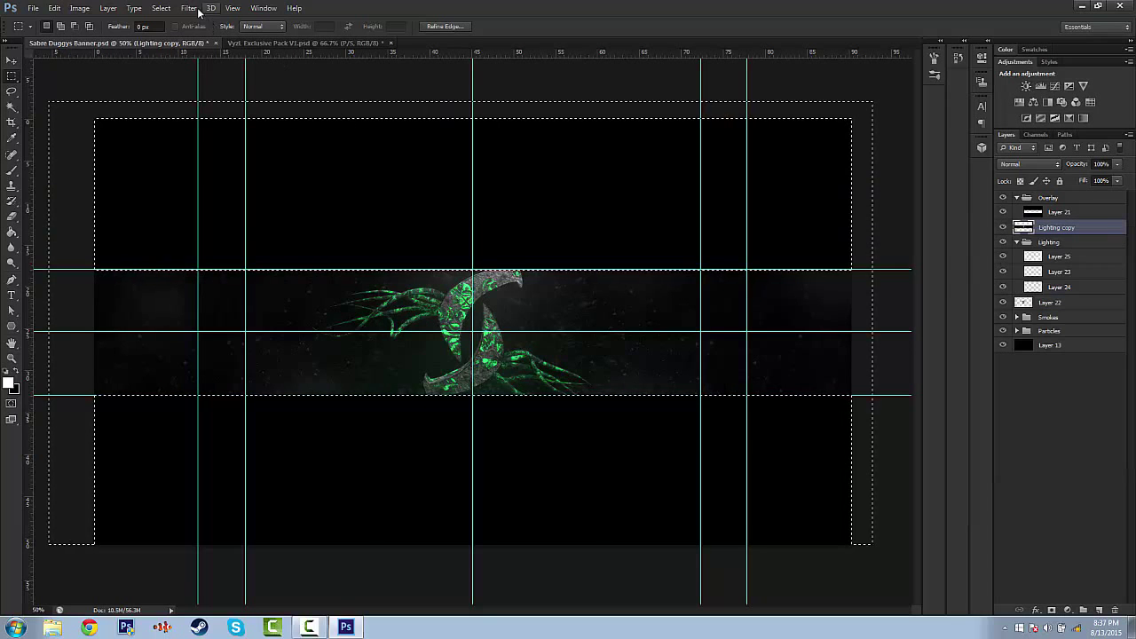
{"action": "left_click", "coordinate": [161, 8]}
{"action": "mouse_move", "coordinate": [202, 140]}
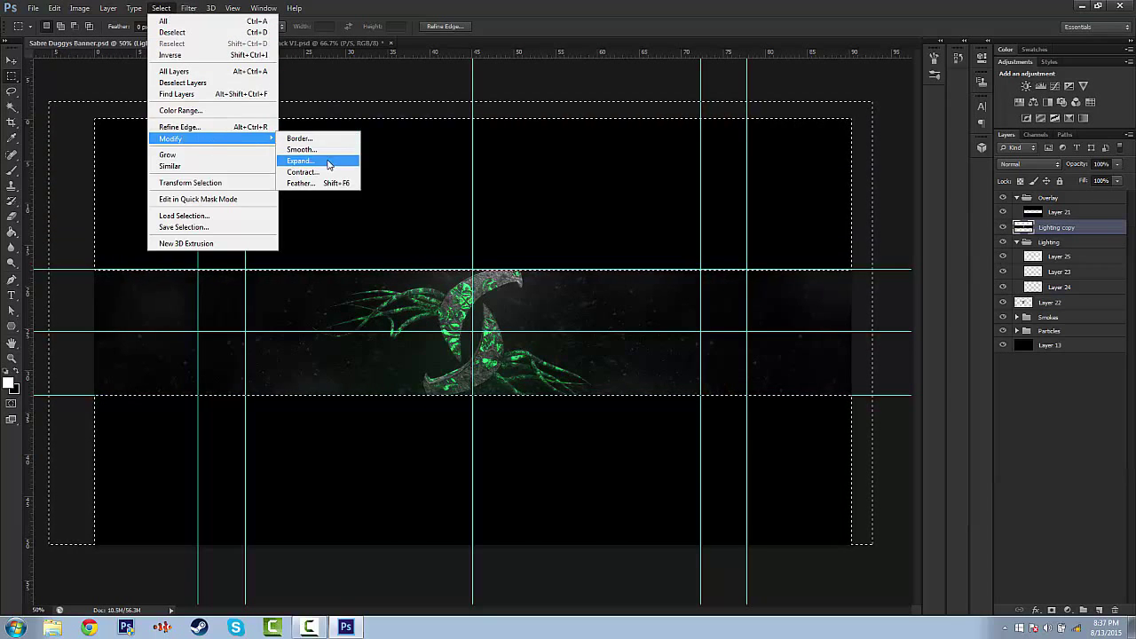
{"action": "left_click", "coordinate": [333, 175]}
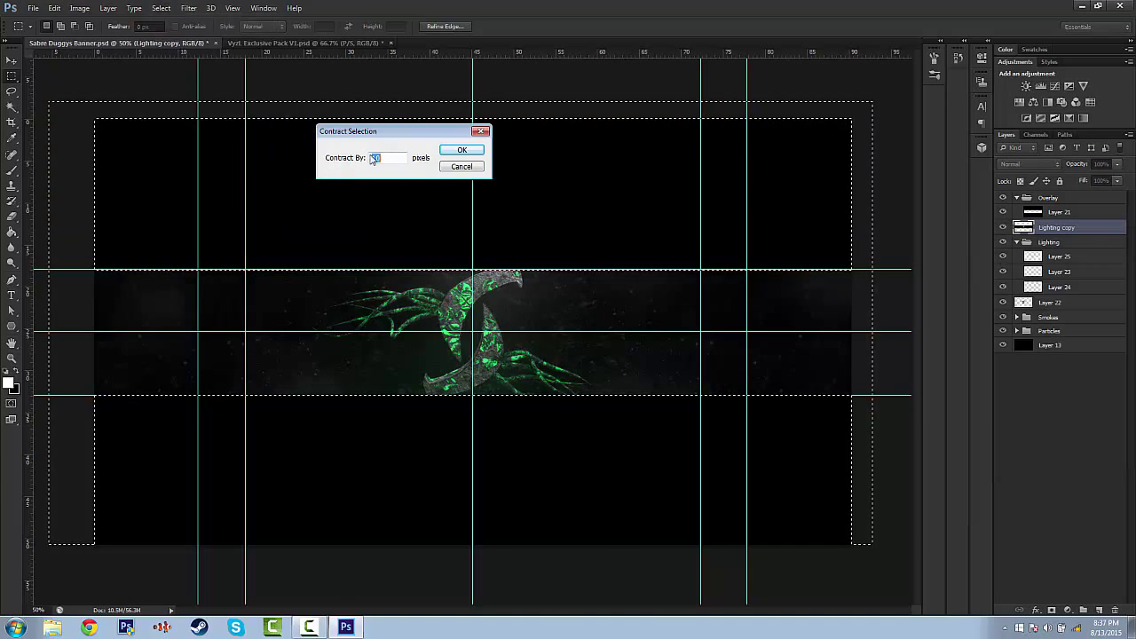
{"action": "left_click", "coordinate": [462, 149]}
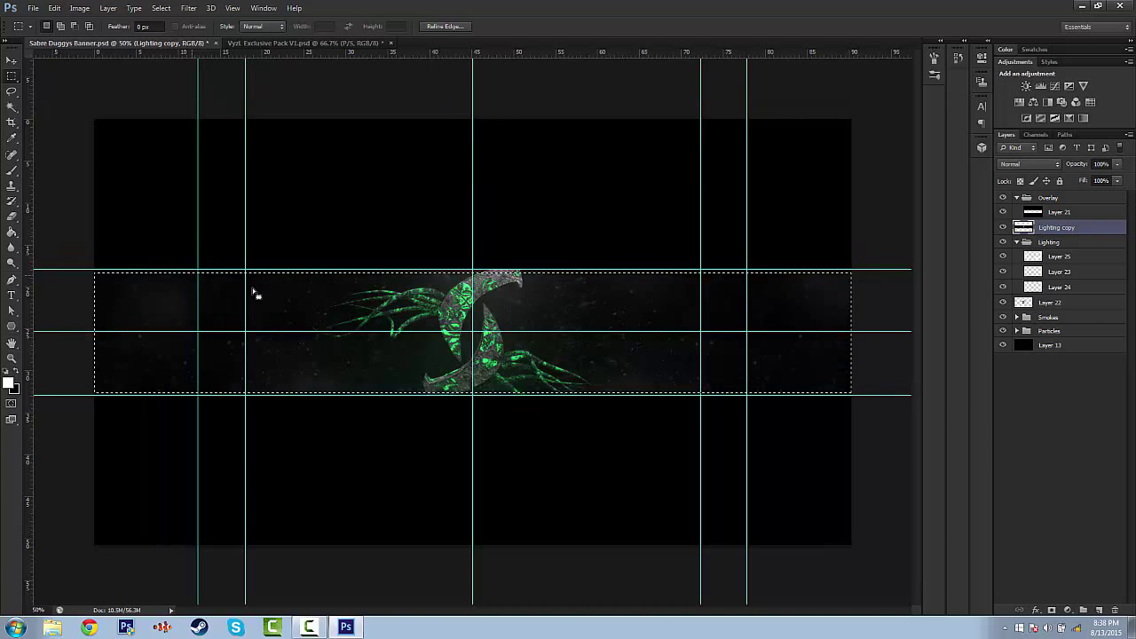
Step: Fill the selected strip on the Lighting copy layer with black (000000) at 100% opacity and clear the selection
{"action": "right_click", "coordinate": [147, 304]}
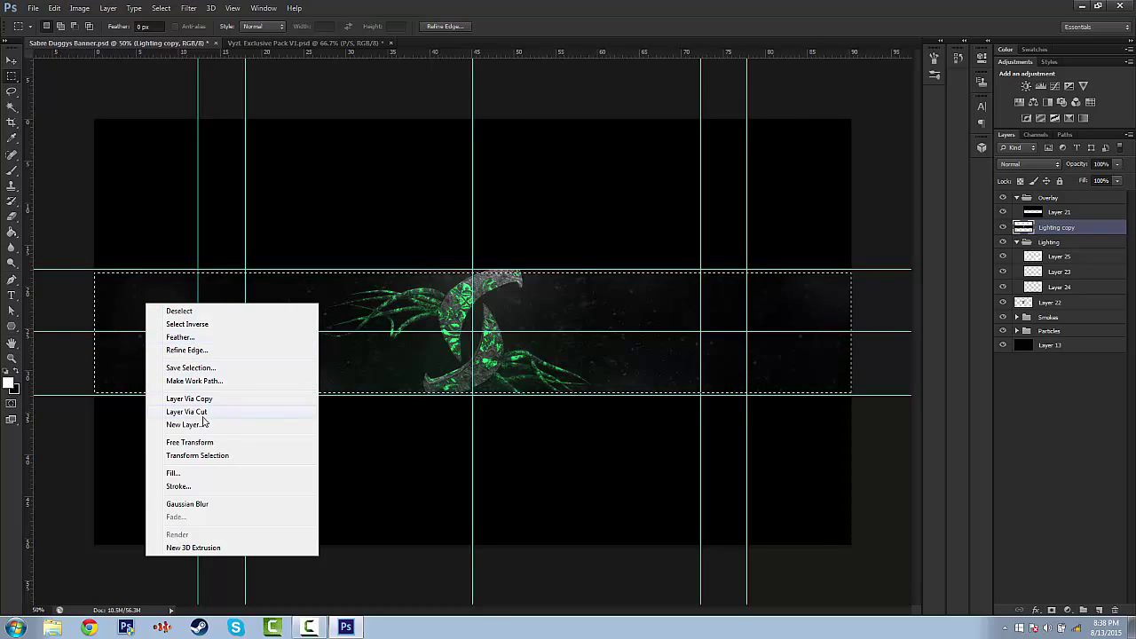
{"action": "left_click", "coordinate": [174, 474]}
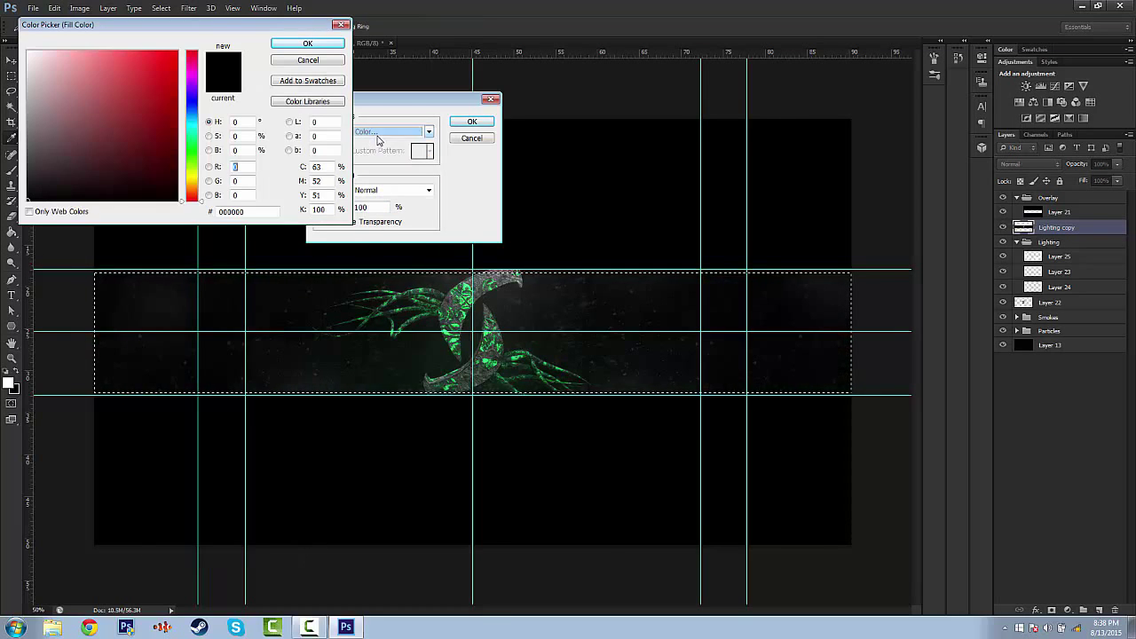
{"action": "left_click", "coordinate": [310, 42]}
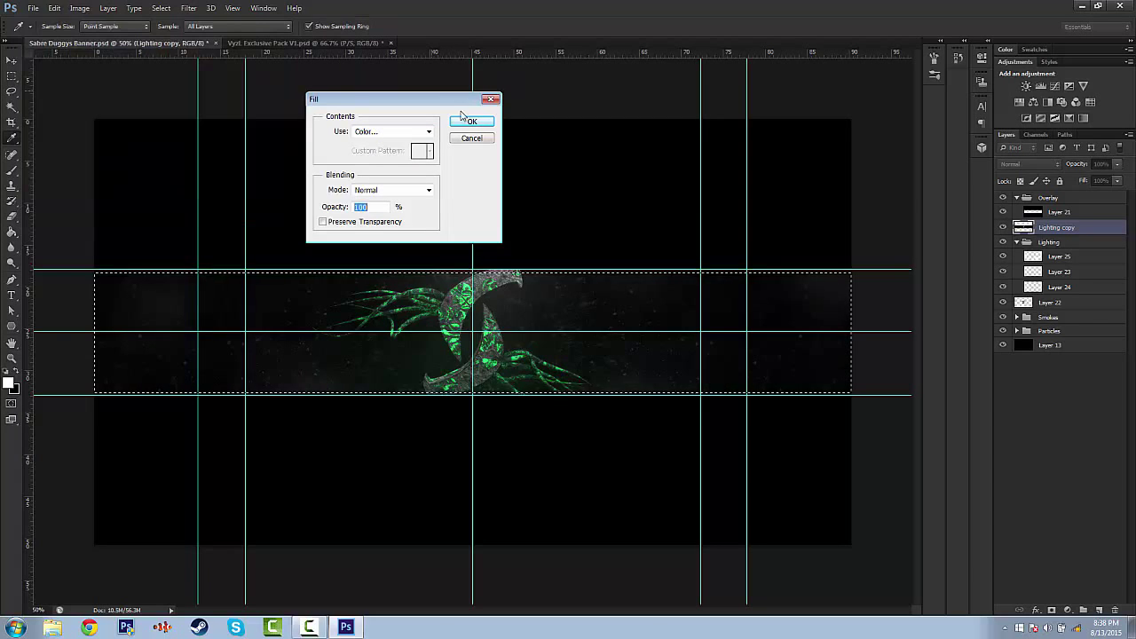
{"action": "left_click", "coordinate": [466, 122]}
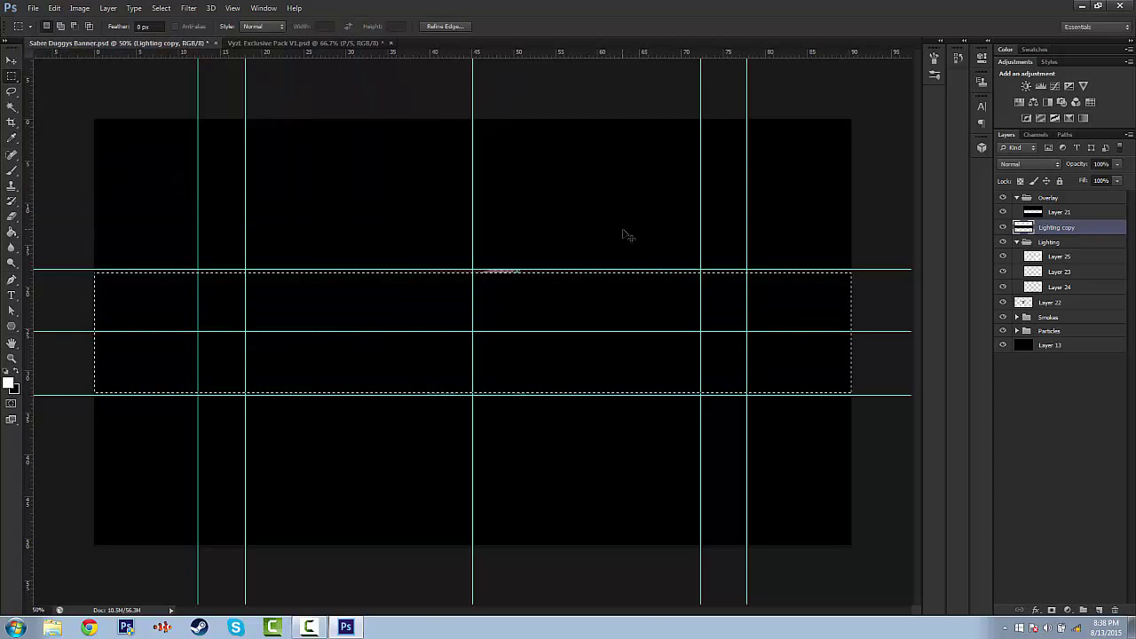
{"action": "key", "text": "ctrl+d"}
Step: Set the Lighting copy layer's blend mode to Overlay and reduce its opacity to 35%
{"action": "left_click", "coordinate": [1034, 164]}
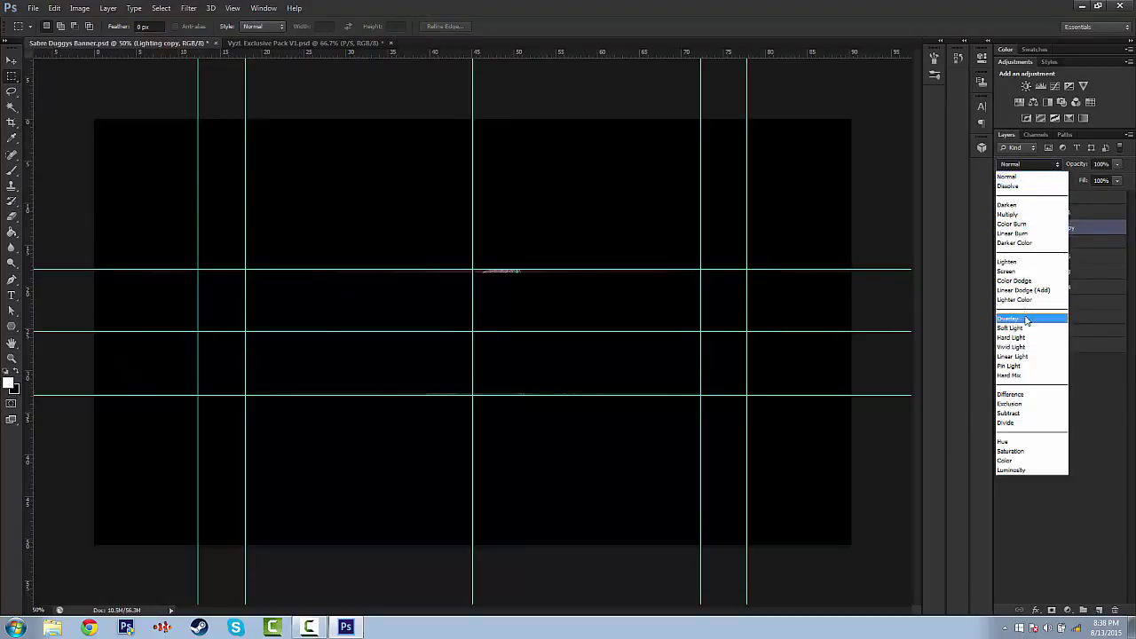
{"action": "left_click", "coordinate": [1027, 319]}
{"action": "left_click", "coordinate": [1117, 180]}
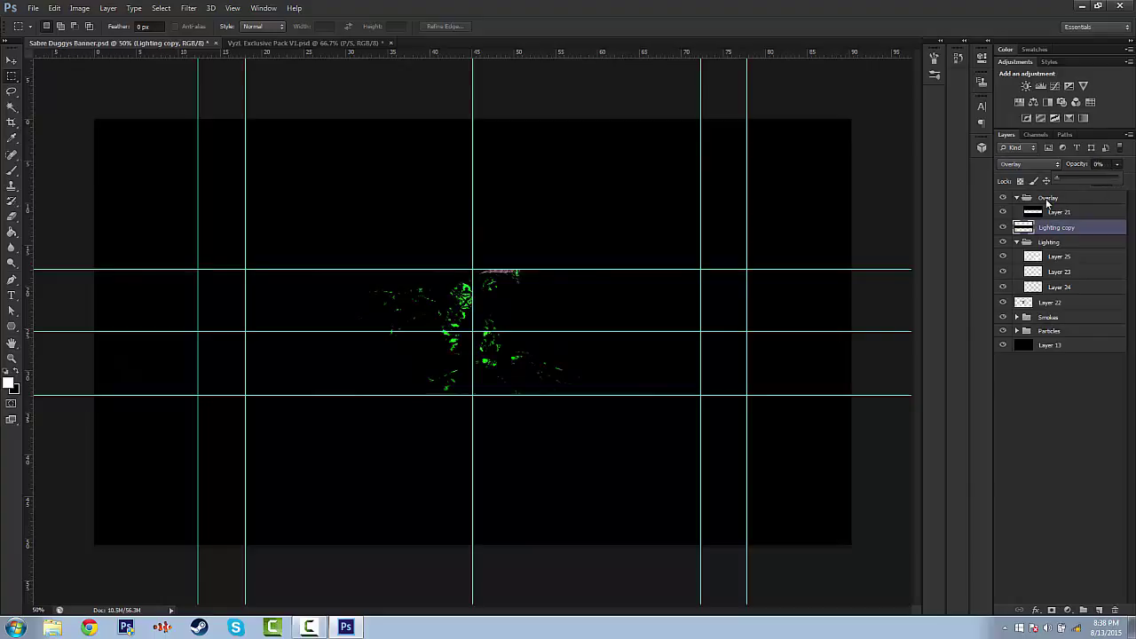
{"action": "left_click_drag", "start_coordinate": [1047, 203], "coordinate": [1088, 211]}
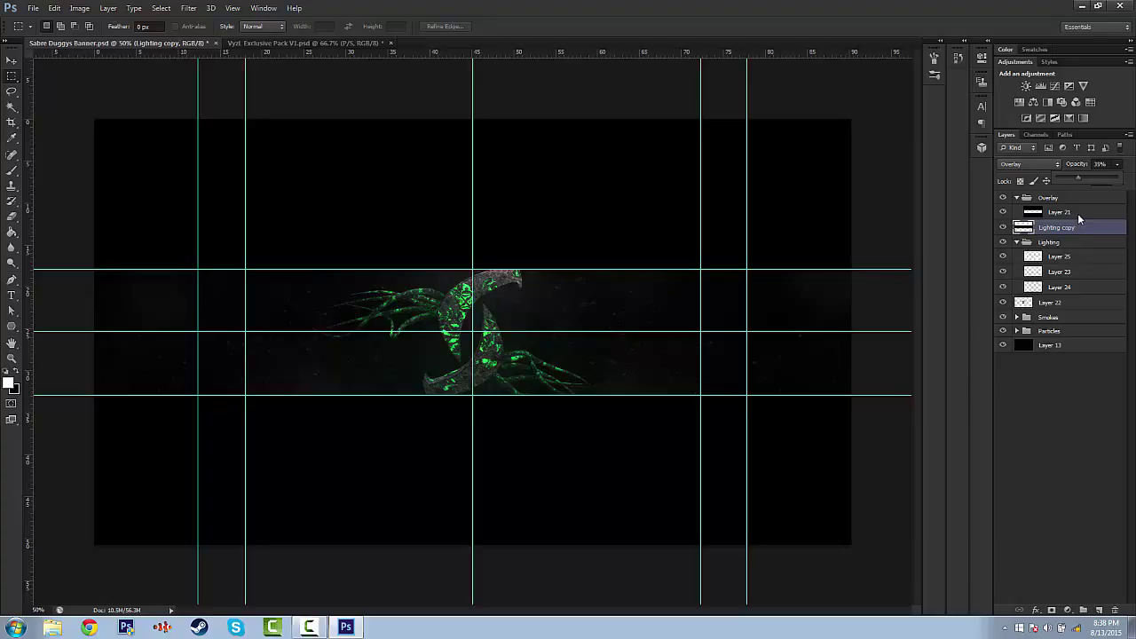
{"action": "left_click", "coordinate": [1078, 213]}
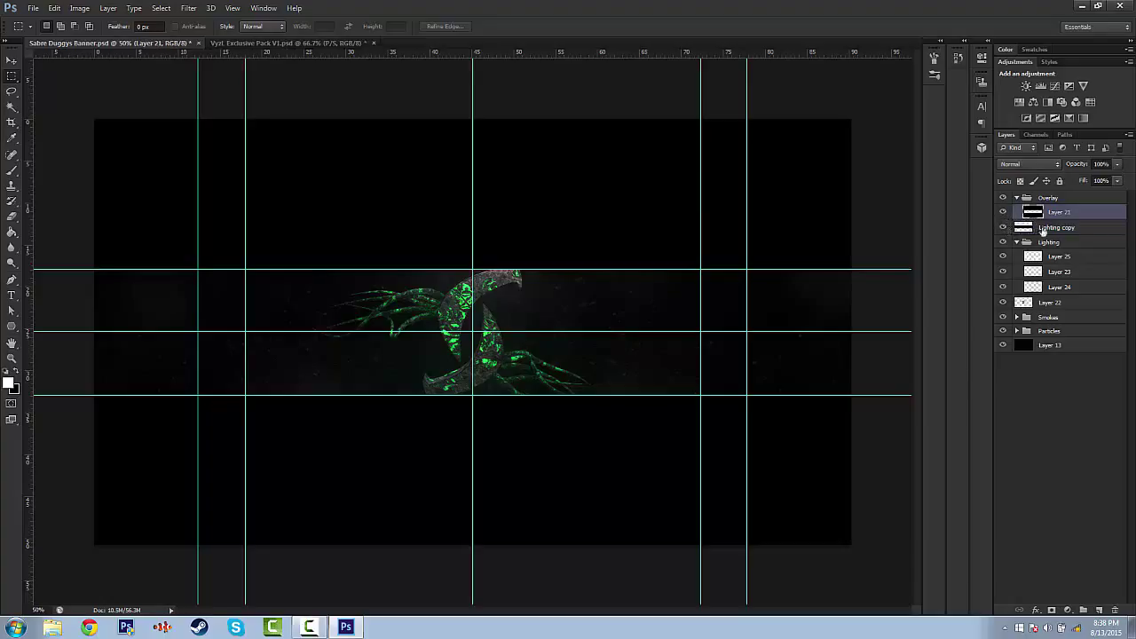
Step: Move the Lighting copy layer into the Lighting group above Layer 25 and collapse the group
{"action": "left_click_drag", "start_coordinate": [1043, 230], "coordinate": [1019, 238]}
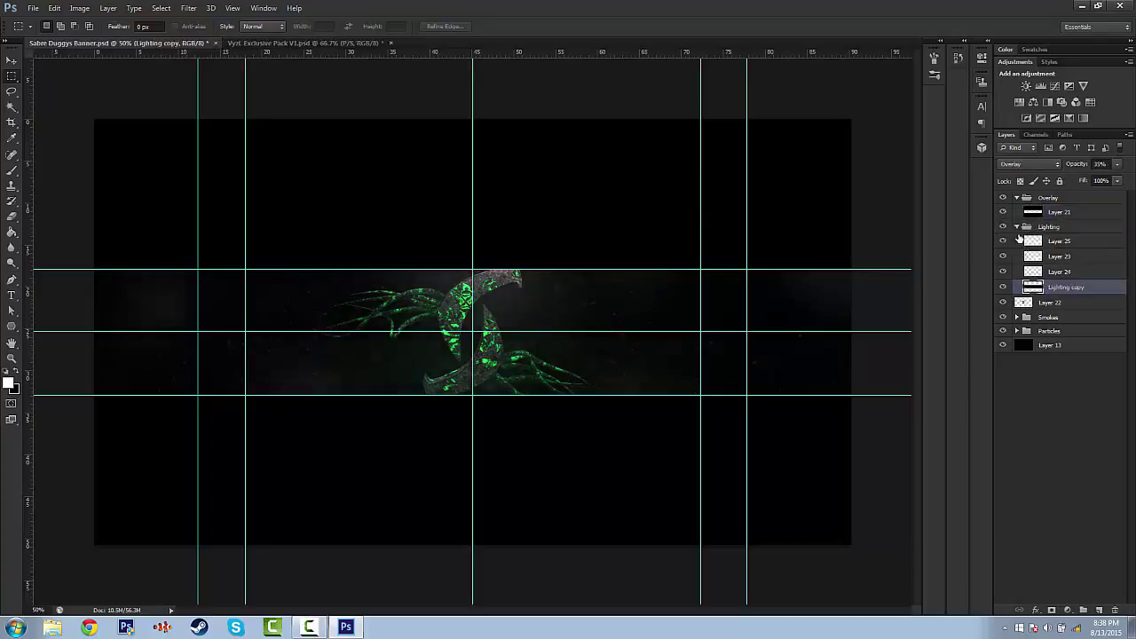
{"action": "left_click", "coordinate": [1017, 228]}
{"action": "left_click", "coordinate": [1018, 228]}
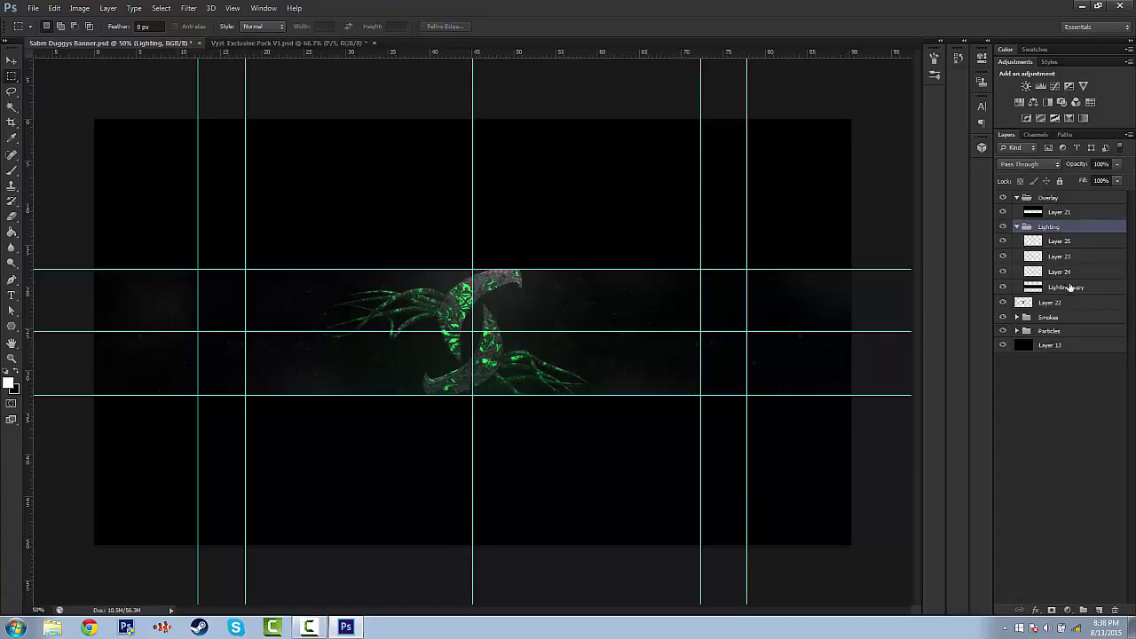
{"action": "left_click_drag", "start_coordinate": [1071, 287], "coordinate": [1062, 246]}
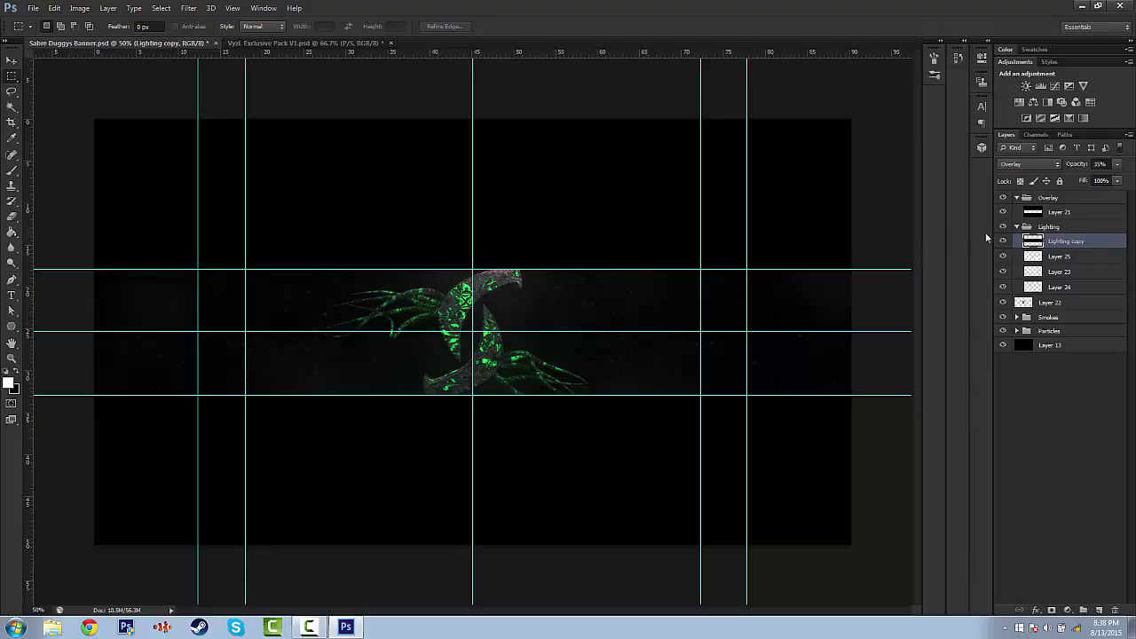
{"action": "left_click", "coordinate": [1030, 227]}
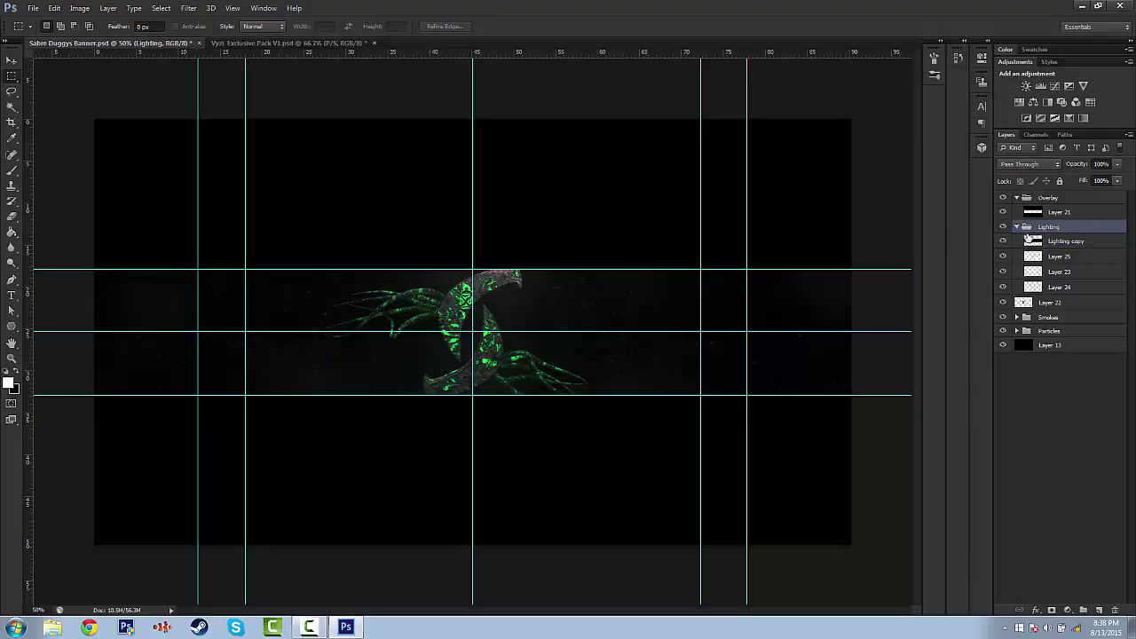
{"action": "left_click", "coordinate": [1016, 227]}
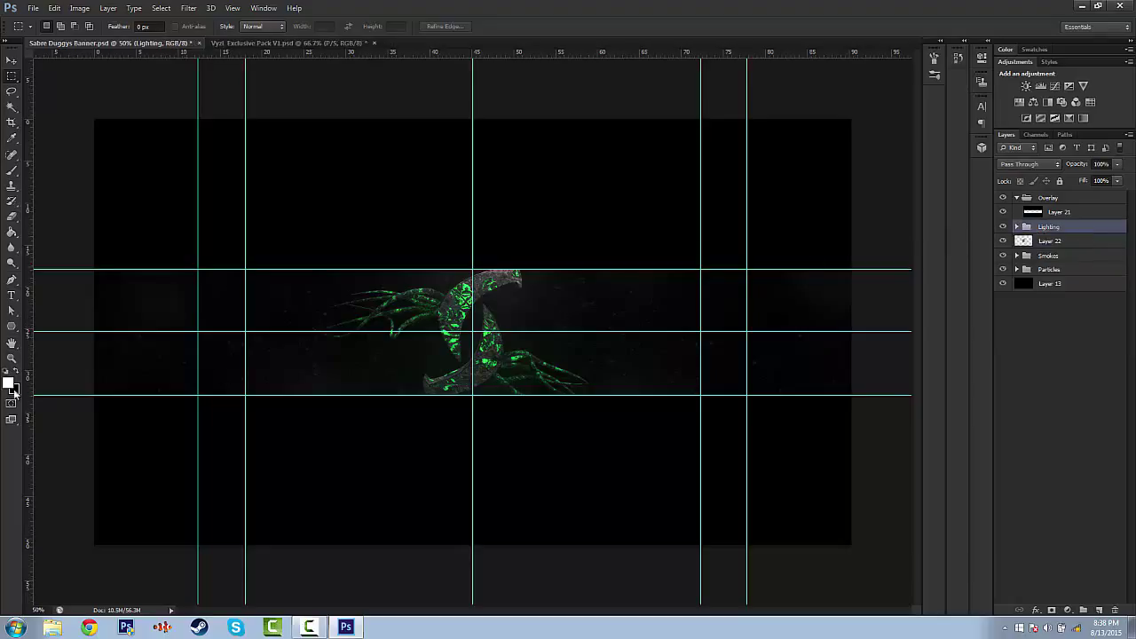
Step: Switch to the Vyzl Exclusive Pack V1.psd document, hide its visible smoke layer and collapse the Particles/Smoke group
{"action": "left_click", "coordinate": [11, 311]}
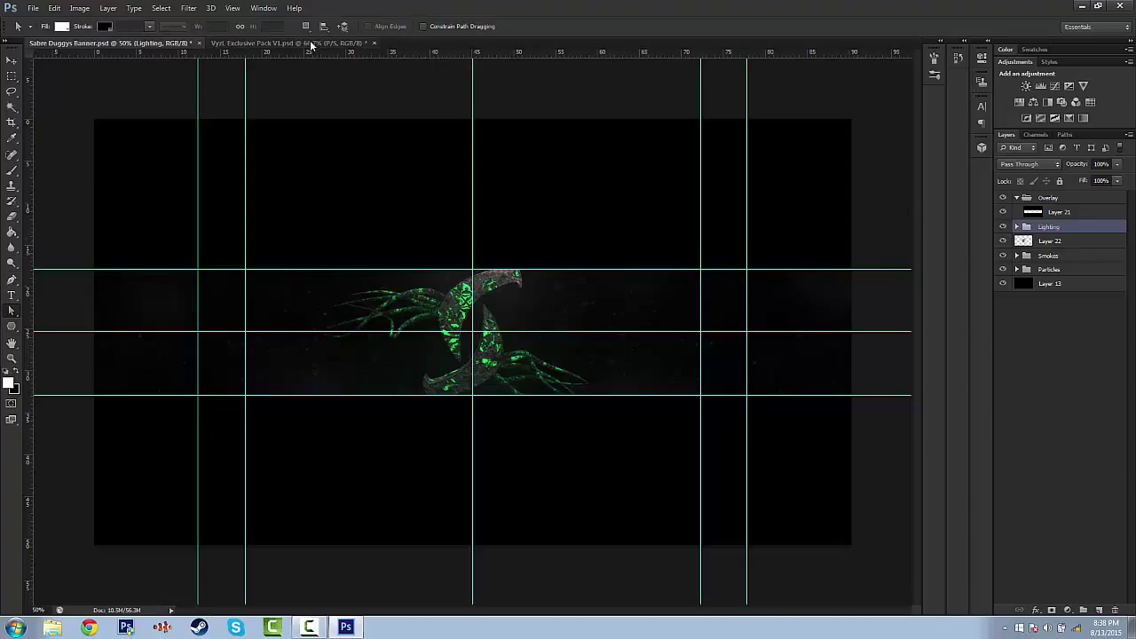
{"action": "key", "text": "ctrl+Tab"}
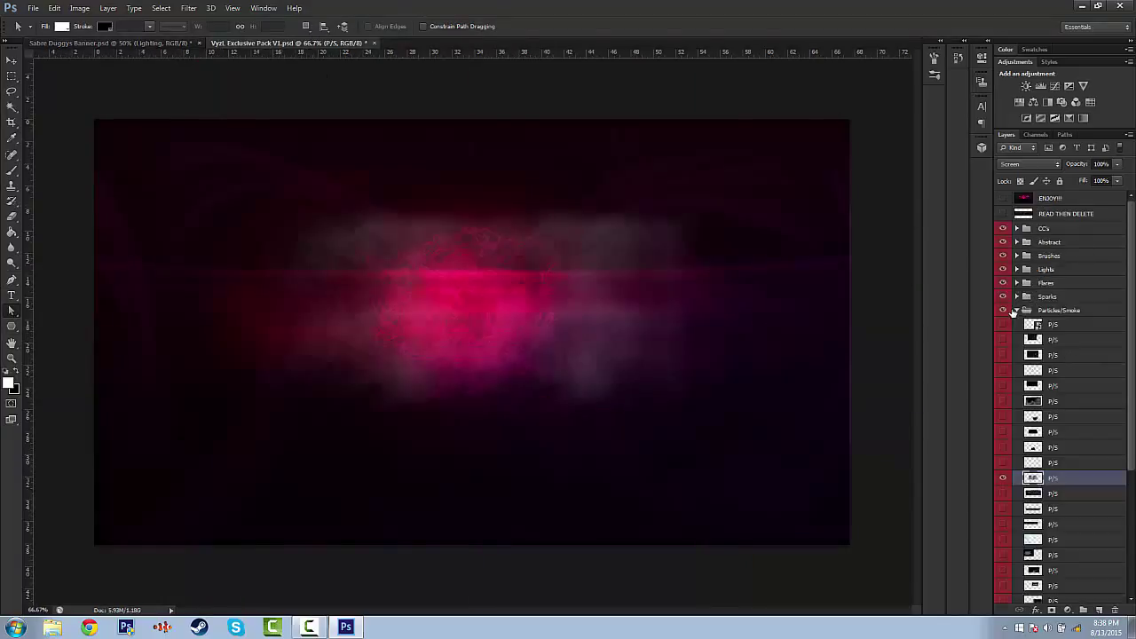
{"action": "left_click", "coordinate": [1003, 478]}
{"action": "left_click", "coordinate": [1026, 310]}
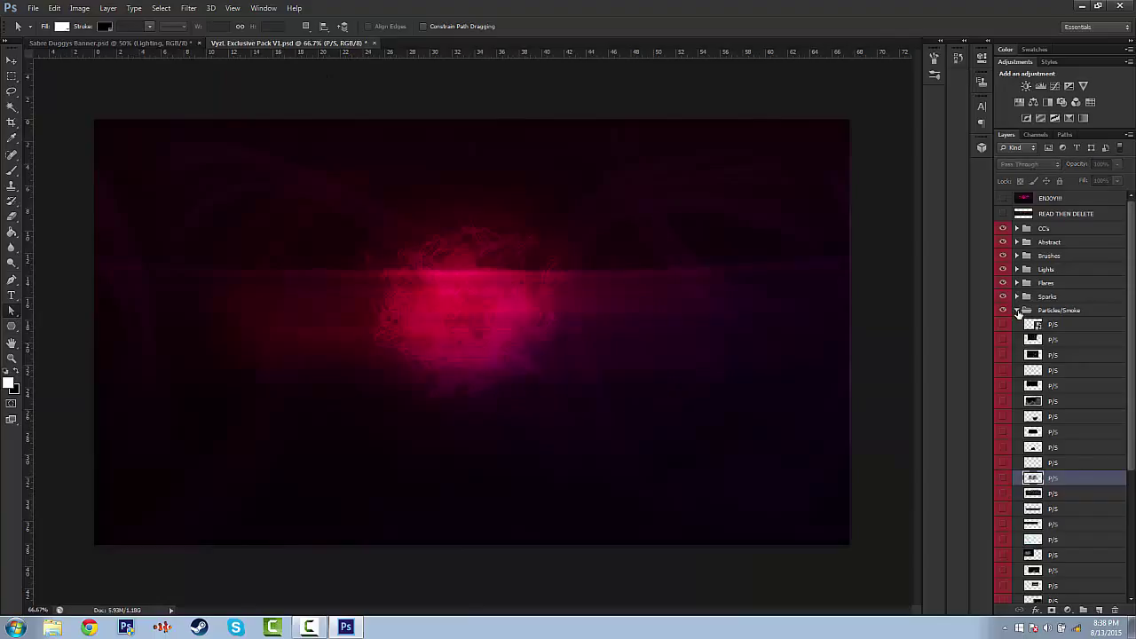
{"action": "left_click", "coordinate": [1017, 310]}
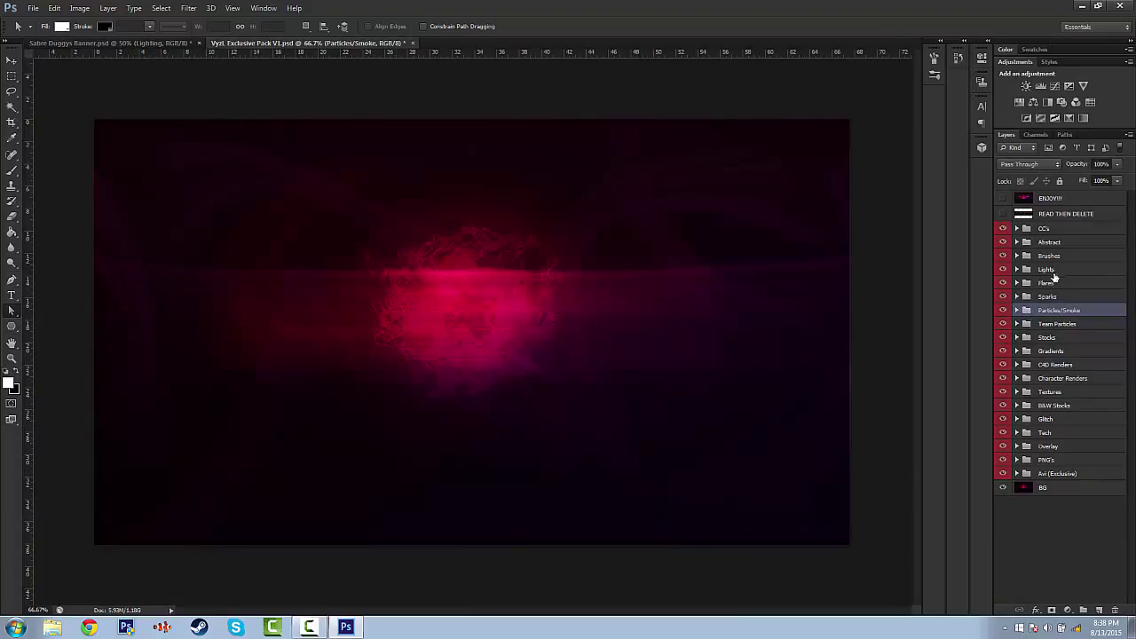
Step: Expand the CC's group and preview the GRAY/BLUE, BLUE, PURPLE and LIGHTING colour corrections one after another
{"action": "left_click", "coordinate": [1021, 229]}
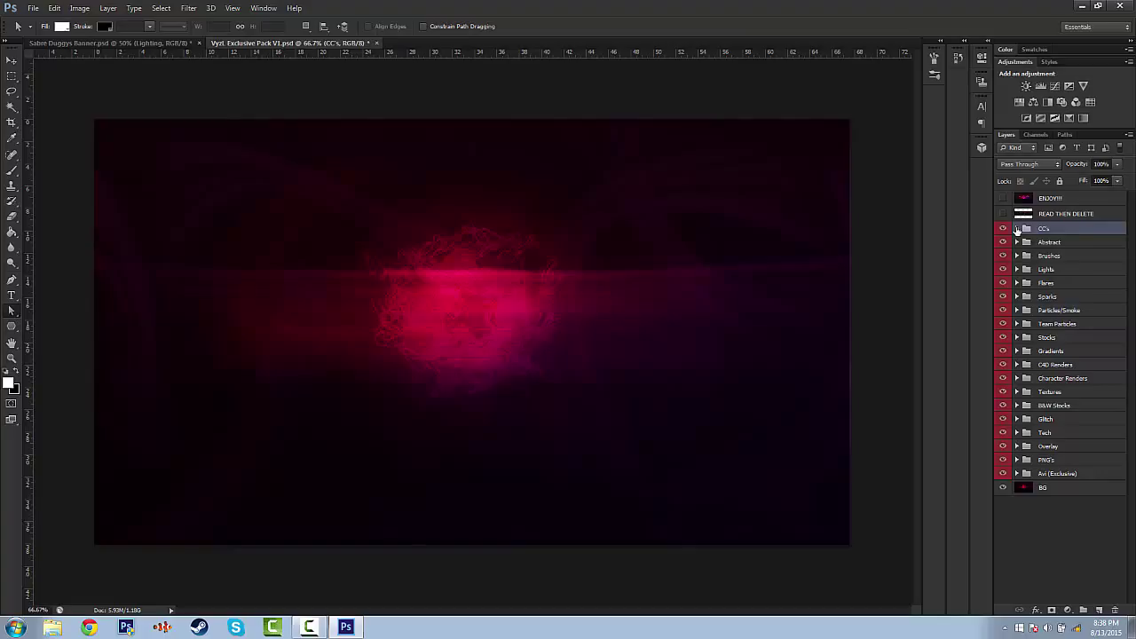
{"action": "left_click", "coordinate": [1018, 229]}
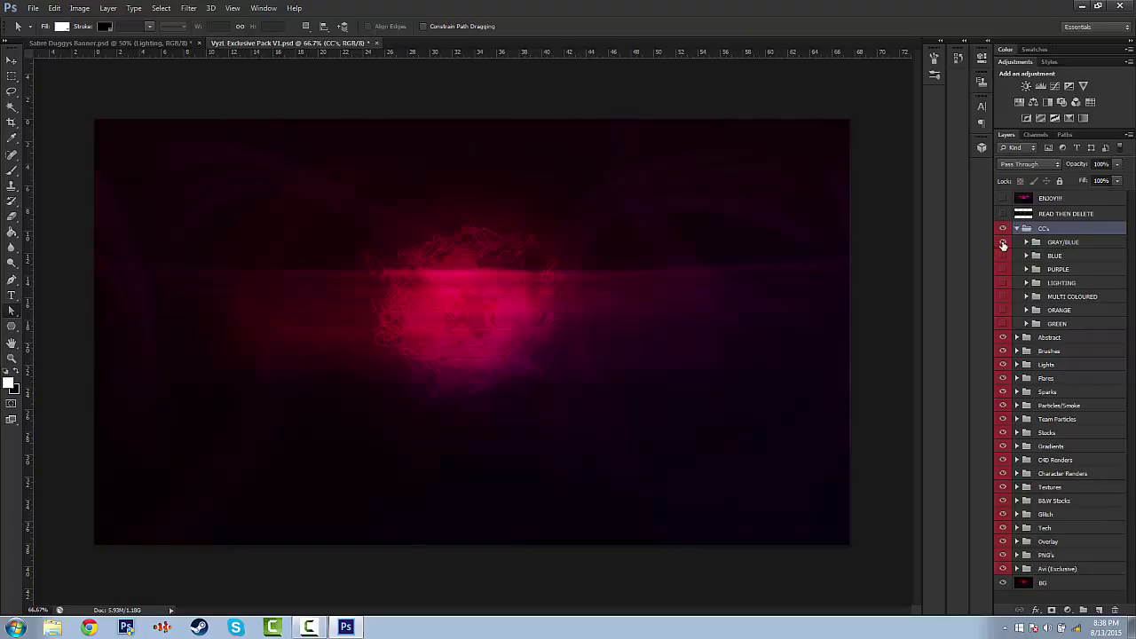
{"action": "left_click", "coordinate": [1003, 243]}
{"action": "left_click", "coordinate": [1003, 243]}
{"action": "left_click", "coordinate": [1004, 243]}
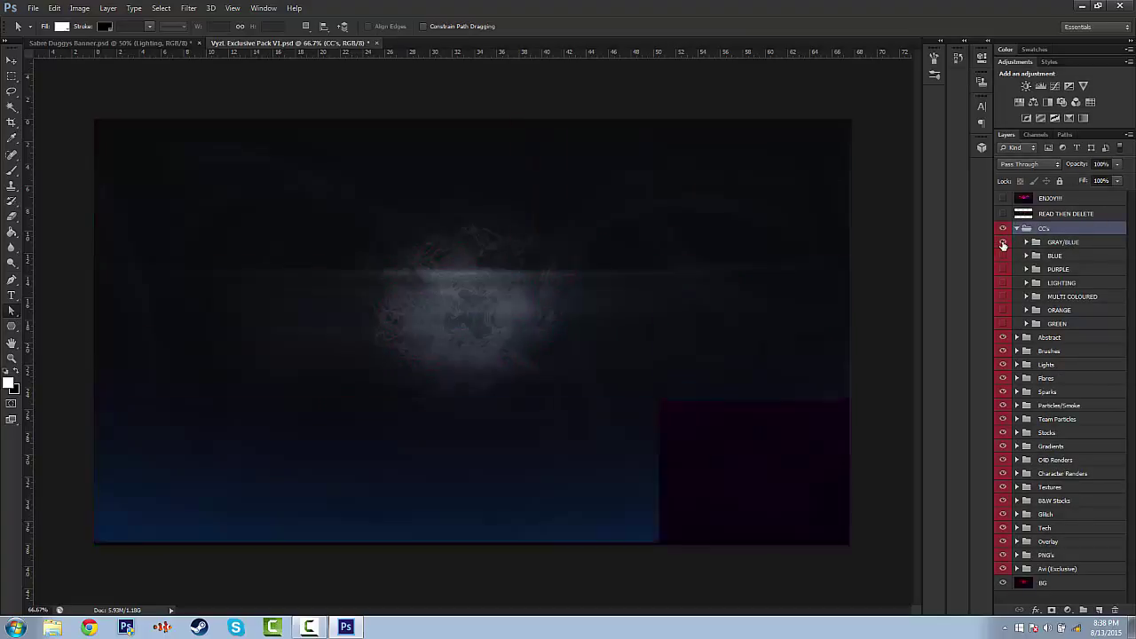
{"action": "left_click", "coordinate": [1003, 243]}
{"action": "left_click", "coordinate": [1003, 256]}
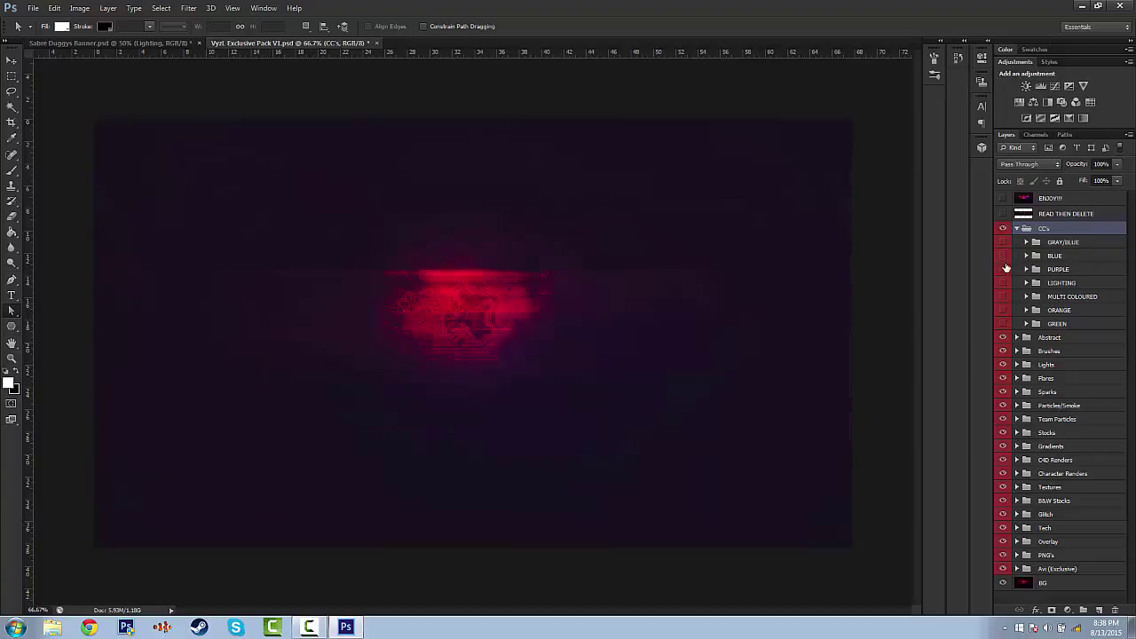
{"action": "left_click", "coordinate": [1004, 269]}
{"action": "left_click", "coordinate": [1004, 269]}
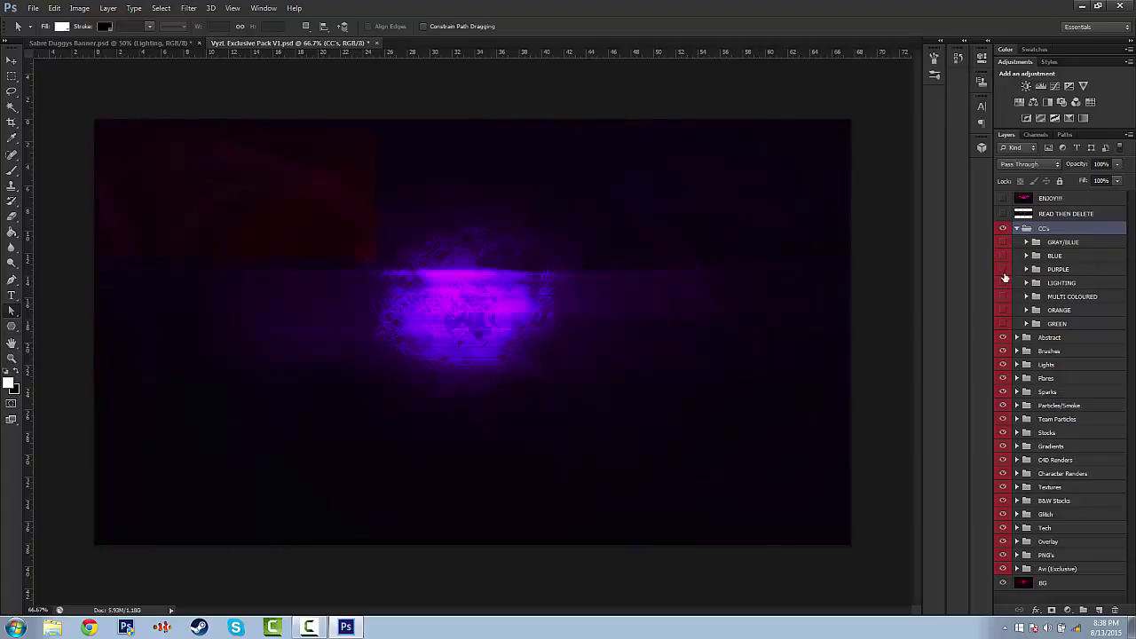
{"action": "left_click", "coordinate": [1004, 282]}
{"action": "left_click", "coordinate": [1004, 283]}
Step: Show the MULTI COLOURED group, duplicate it into Sabre Duggys Banner.psd and switch to that document
{"action": "left_click", "coordinate": [1003, 297]}
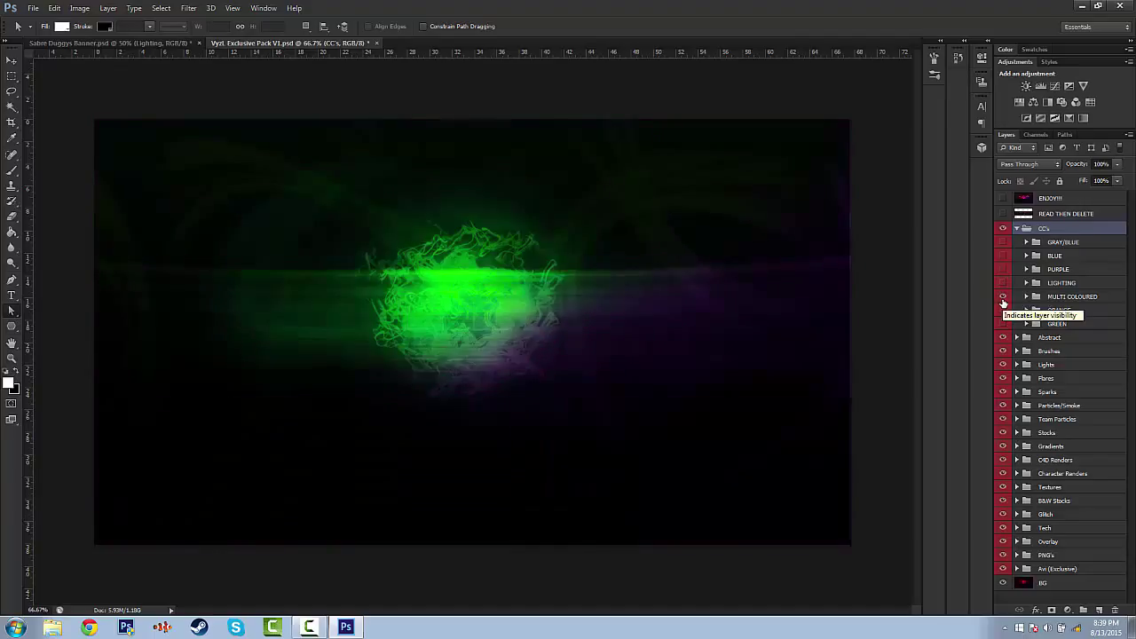
{"action": "left_click", "coordinate": [1022, 298]}
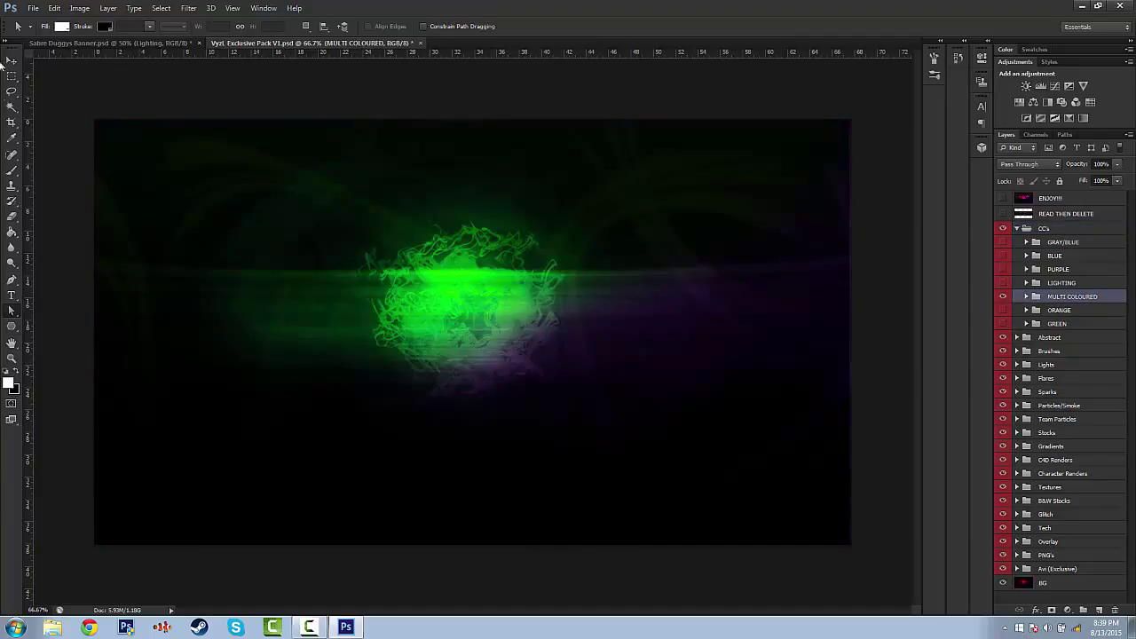
{"action": "left_click", "coordinate": [11, 60]}
{"action": "right_click", "coordinate": [1068, 300]}
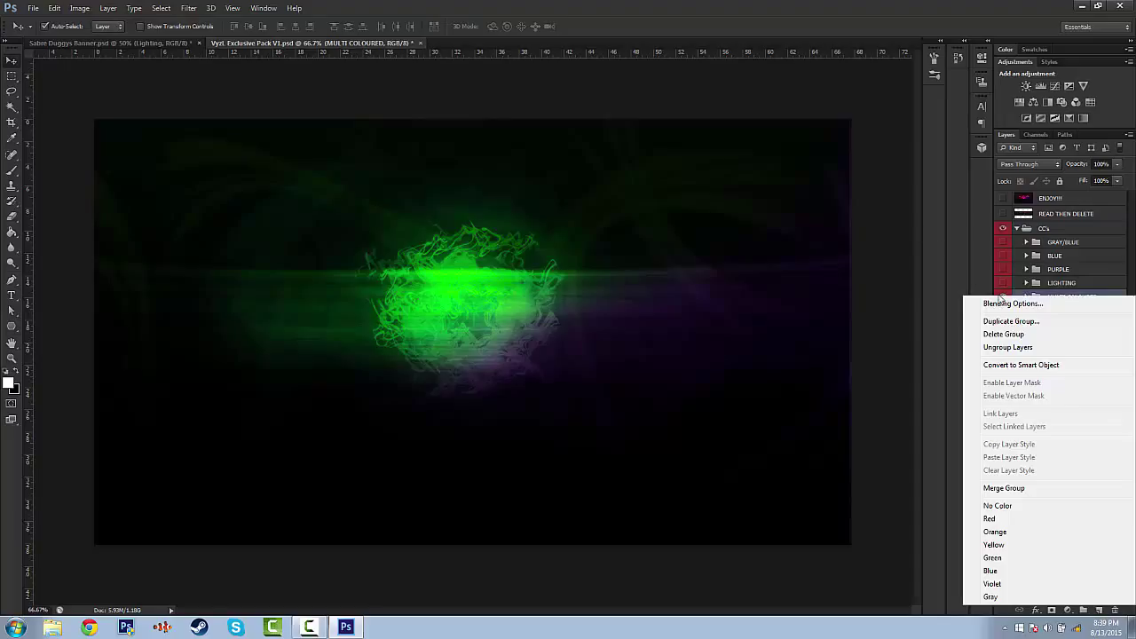
{"action": "left_click", "coordinate": [1010, 320]}
{"action": "left_click", "coordinate": [366, 177]}
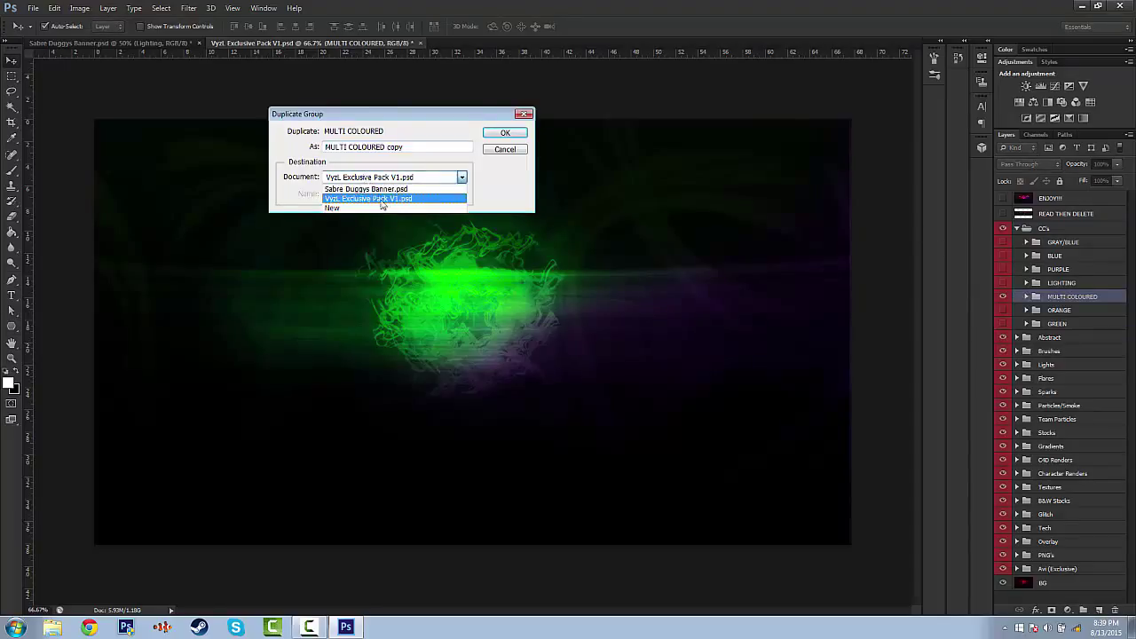
{"action": "left_click", "coordinate": [366, 189]}
{"action": "left_click", "coordinate": [505, 132]}
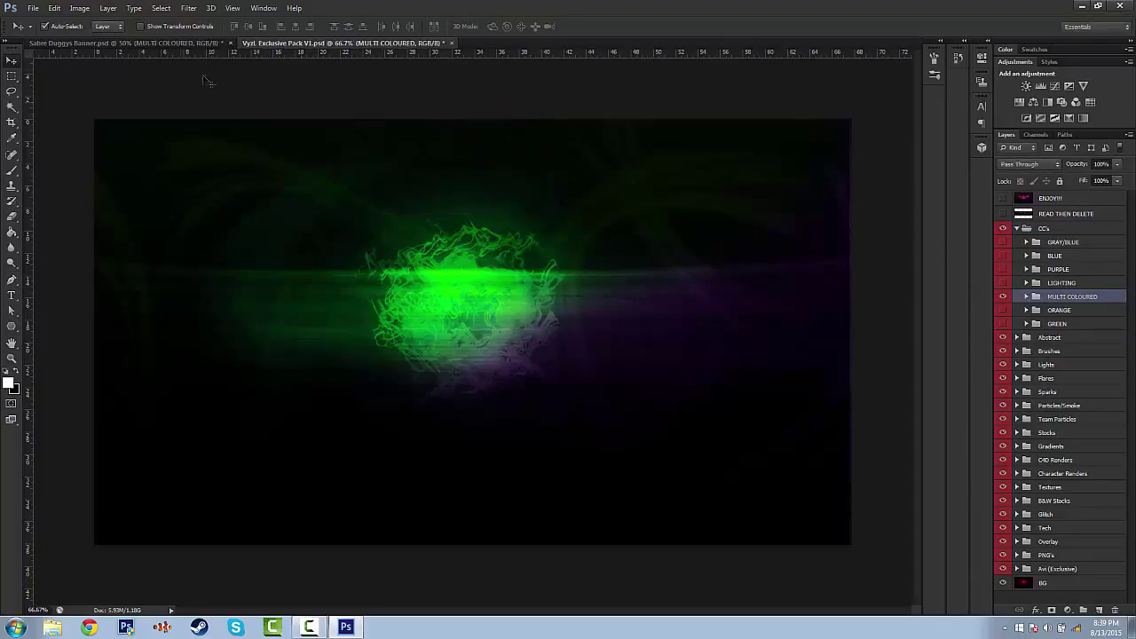
{"action": "left_click", "coordinate": [142, 42]}
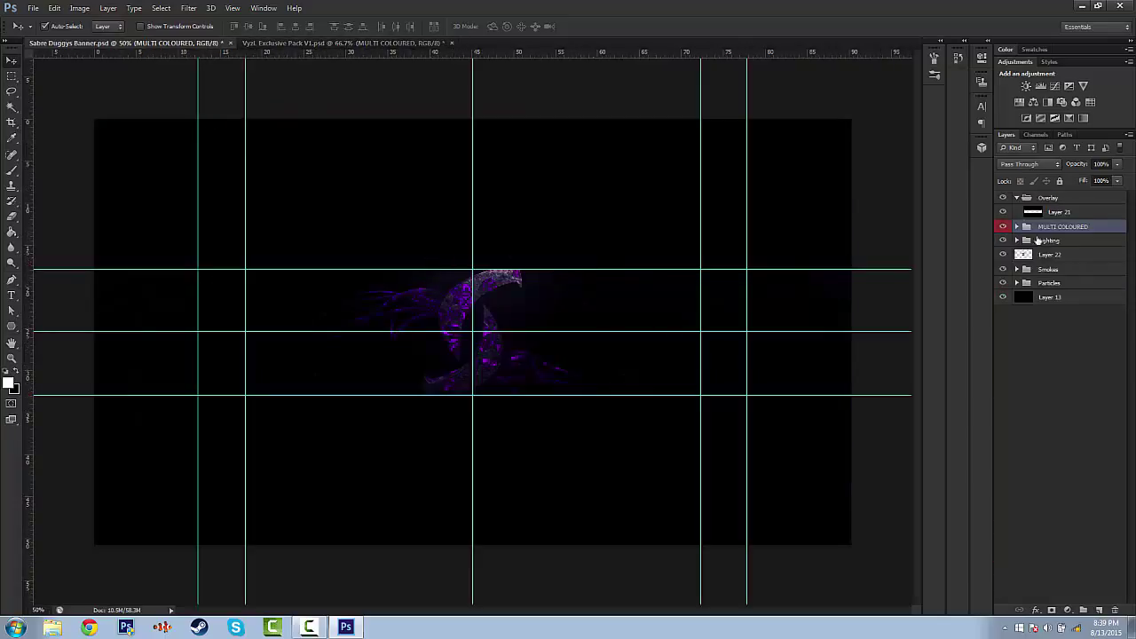
Step: Scale the MULTI COLOURED group to about 143% so it covers the banner's centre strip, and reduce its opacity
{"action": "key", "text": "ctrl+t"}
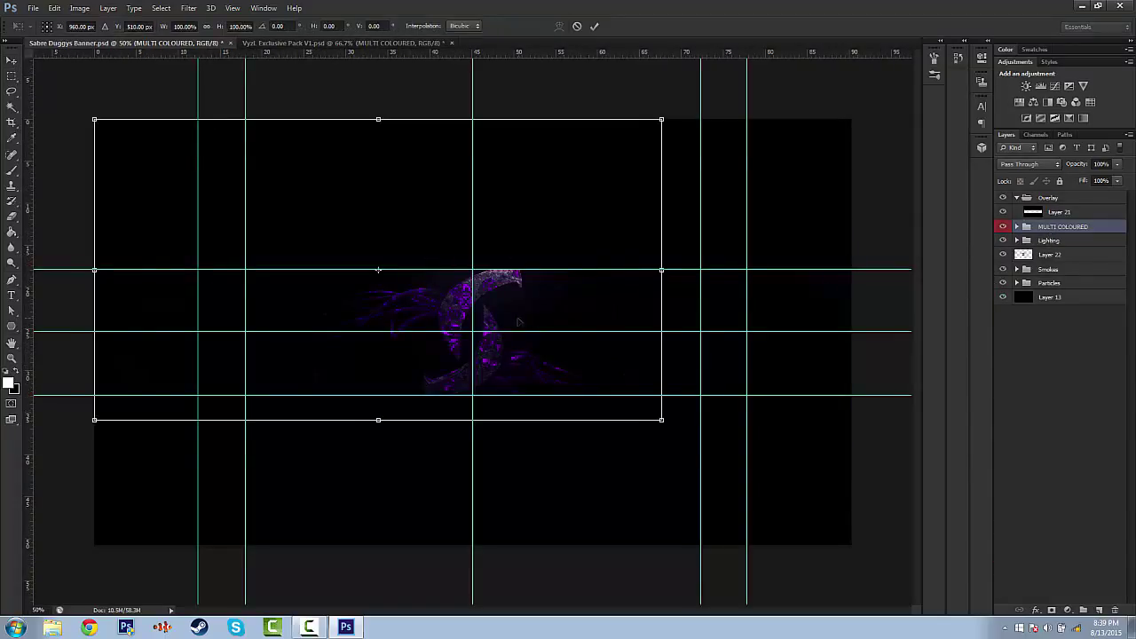
{"action": "left_click_drag", "start_coordinate": [519, 322], "coordinate": [489, 346]}
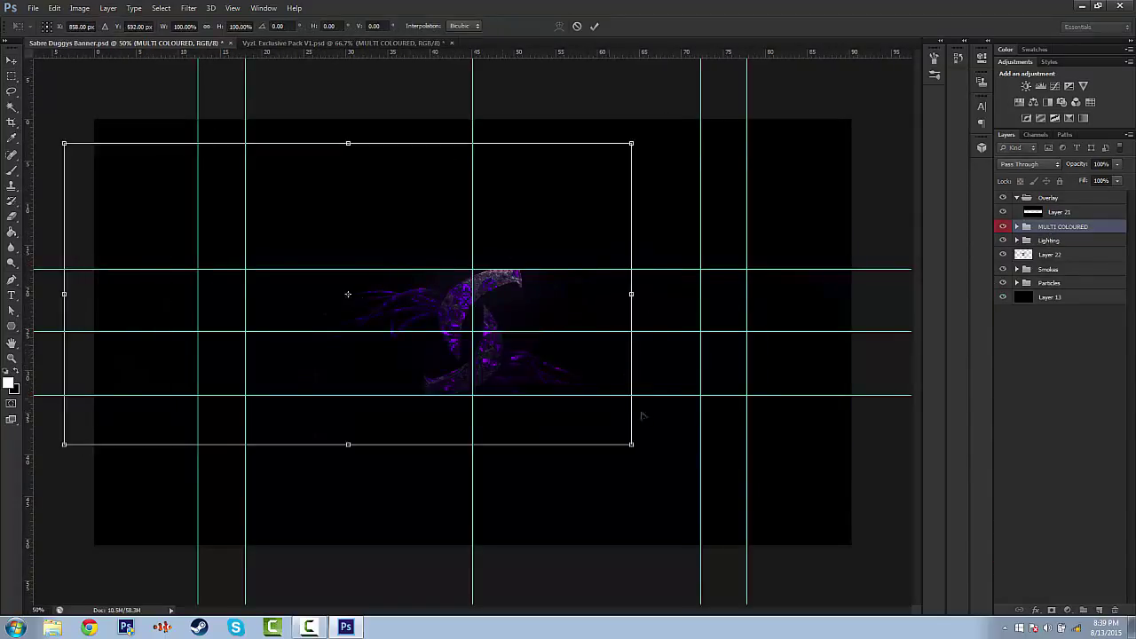
{"action": "left_click_drag", "start_coordinate": [631, 444], "coordinate": [814, 541]}
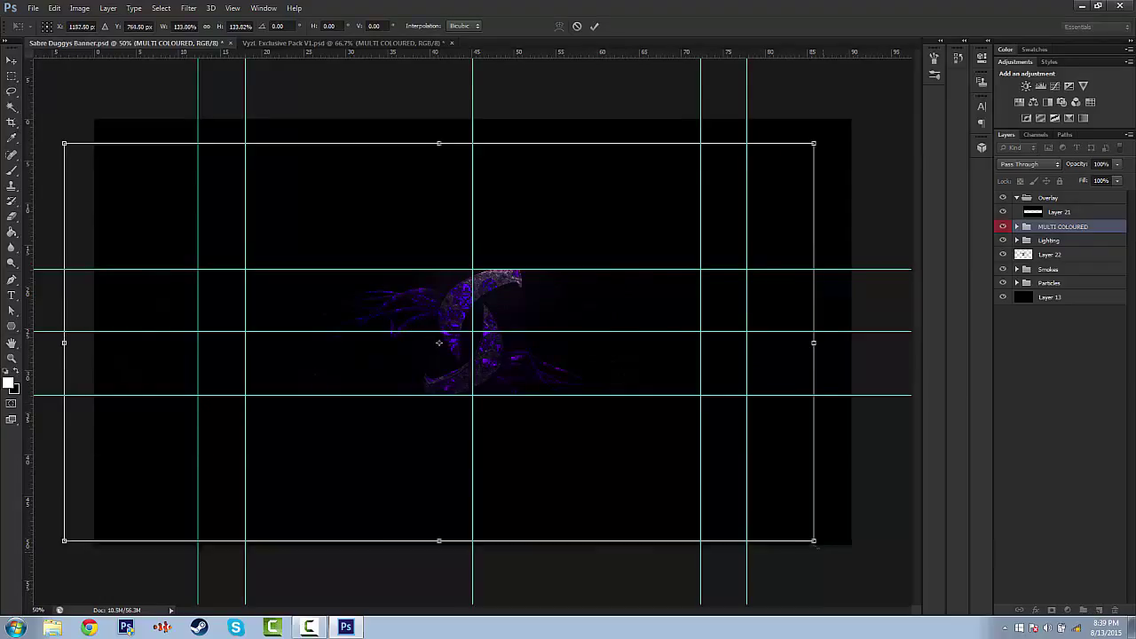
{"action": "left_click_drag", "start_coordinate": [666, 431], "coordinate": [695, 407]}
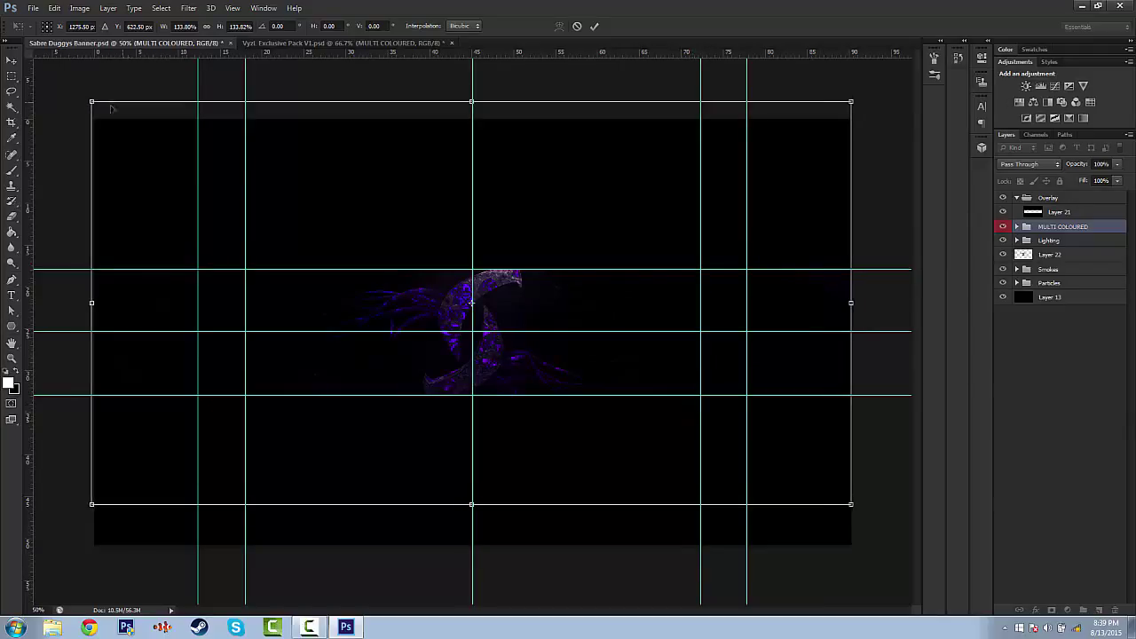
{"action": "left_click_drag", "start_coordinate": [92, 101], "coordinate": [47, 63], "text": "shift"}
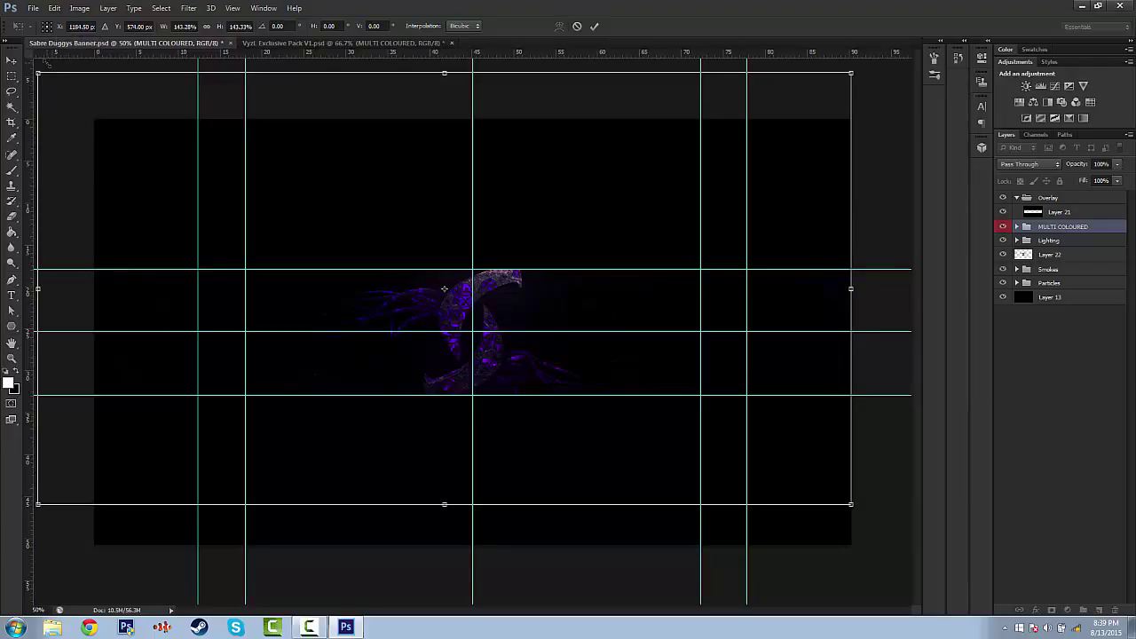
{"action": "key", "text": "Return"}
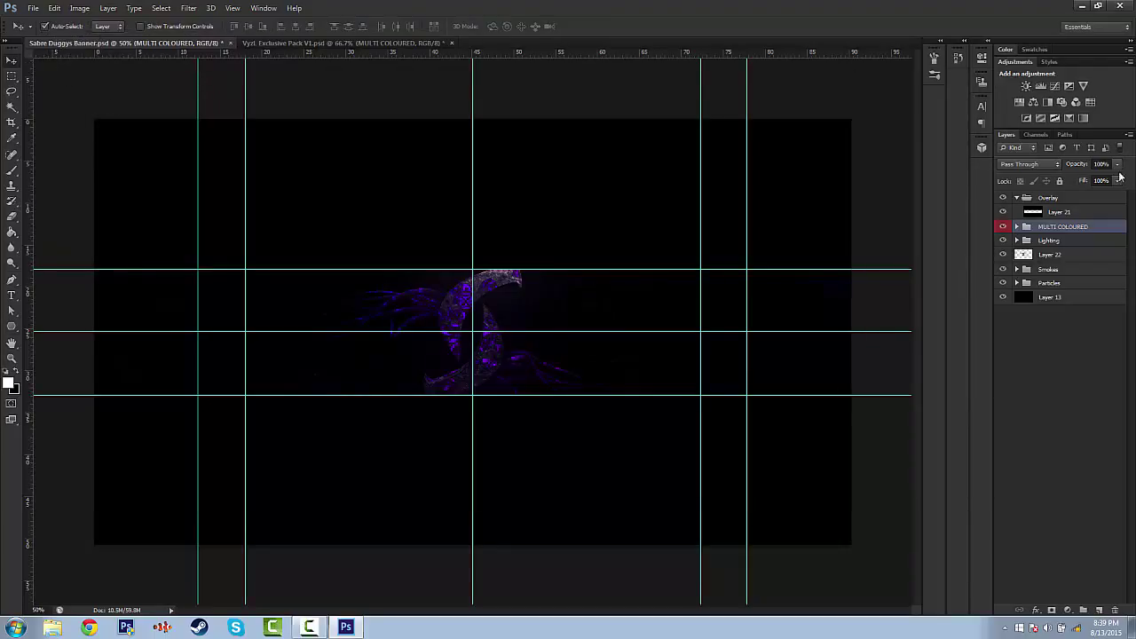
{"action": "left_click", "coordinate": [1119, 181]}
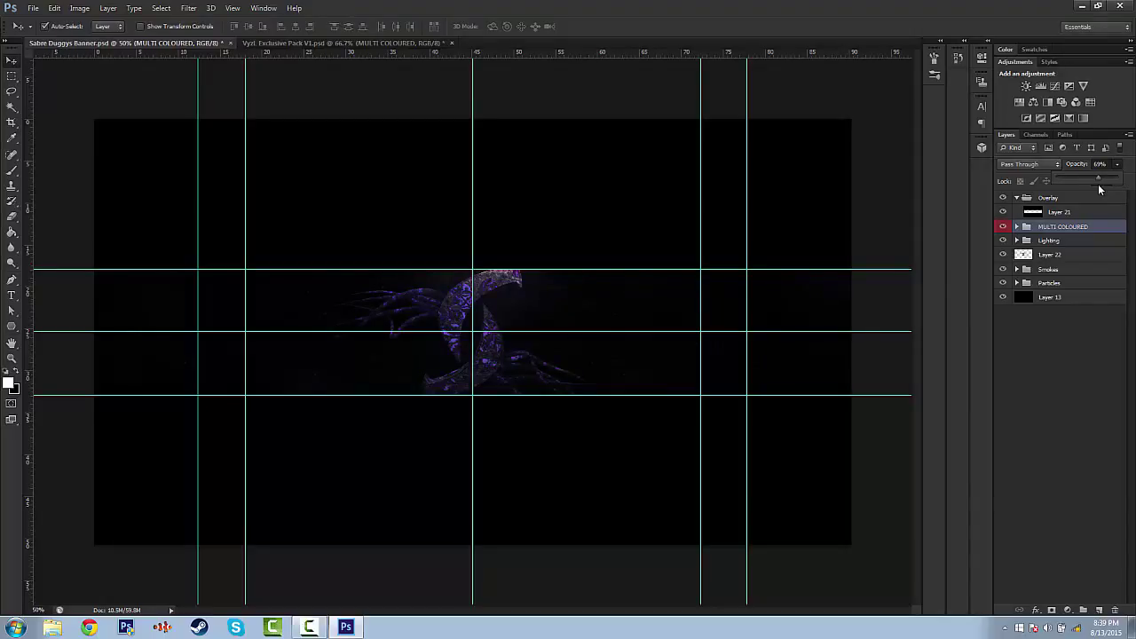
{"action": "left_click_drag", "start_coordinate": [1098, 184], "coordinate": [1105, 191]}
Step: Compare the banner with the Lighting group and its Lighting copy layer hidden and shown
{"action": "left_click", "coordinate": [1004, 240]}
{"action": "left_click", "coordinate": [1050, 270]}
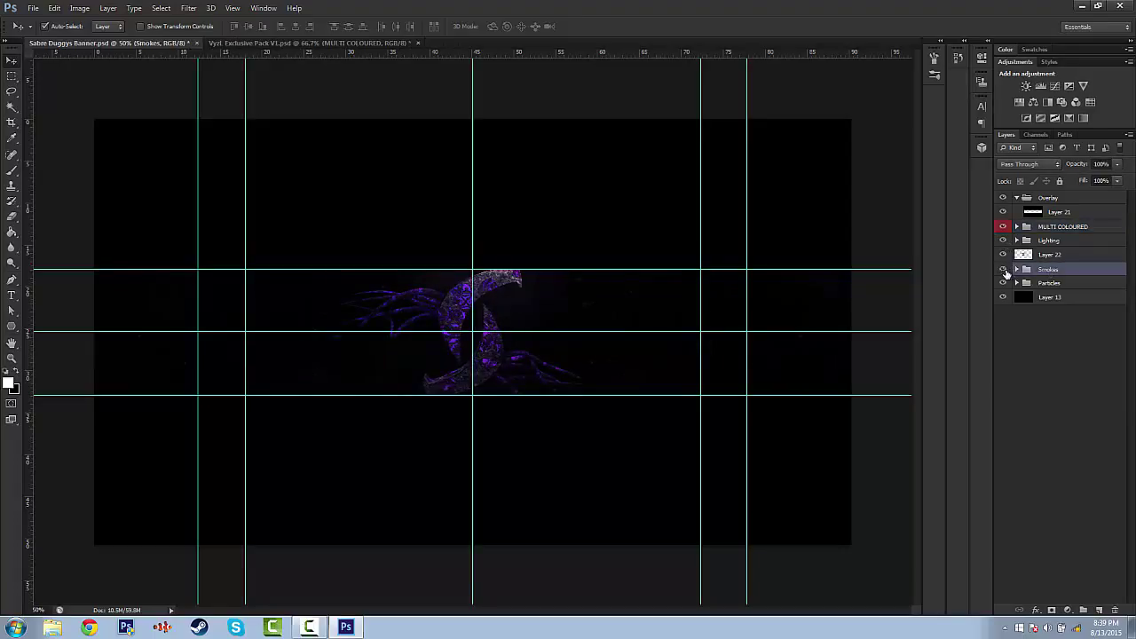
{"action": "left_click", "coordinate": [1025, 244]}
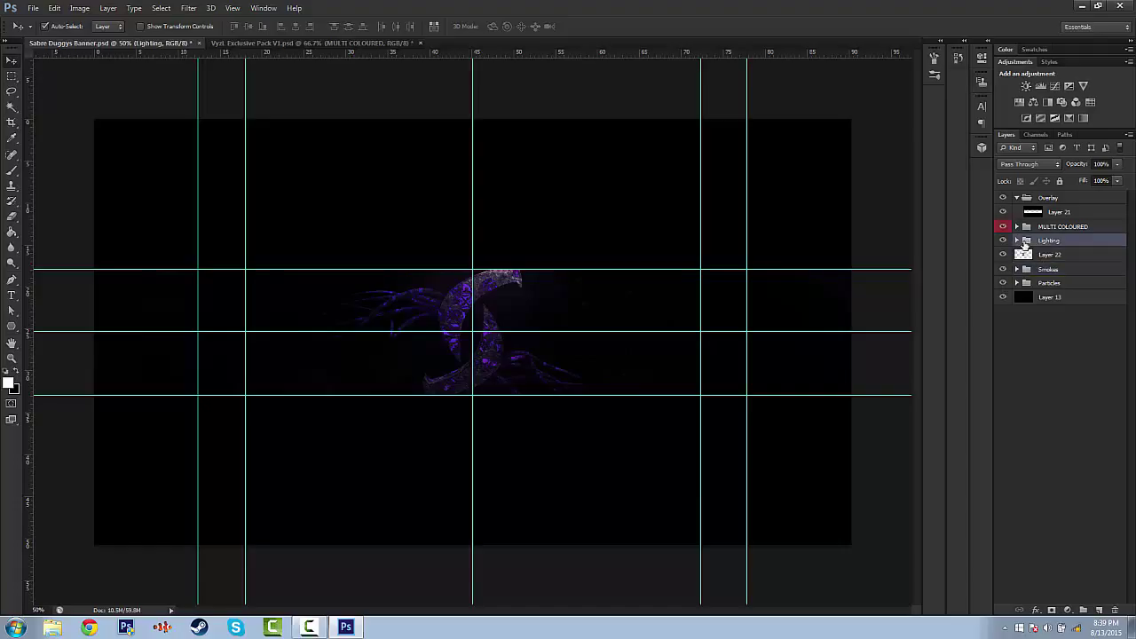
{"action": "left_click", "coordinate": [1017, 241]}
{"action": "left_click", "coordinate": [1006, 256]}
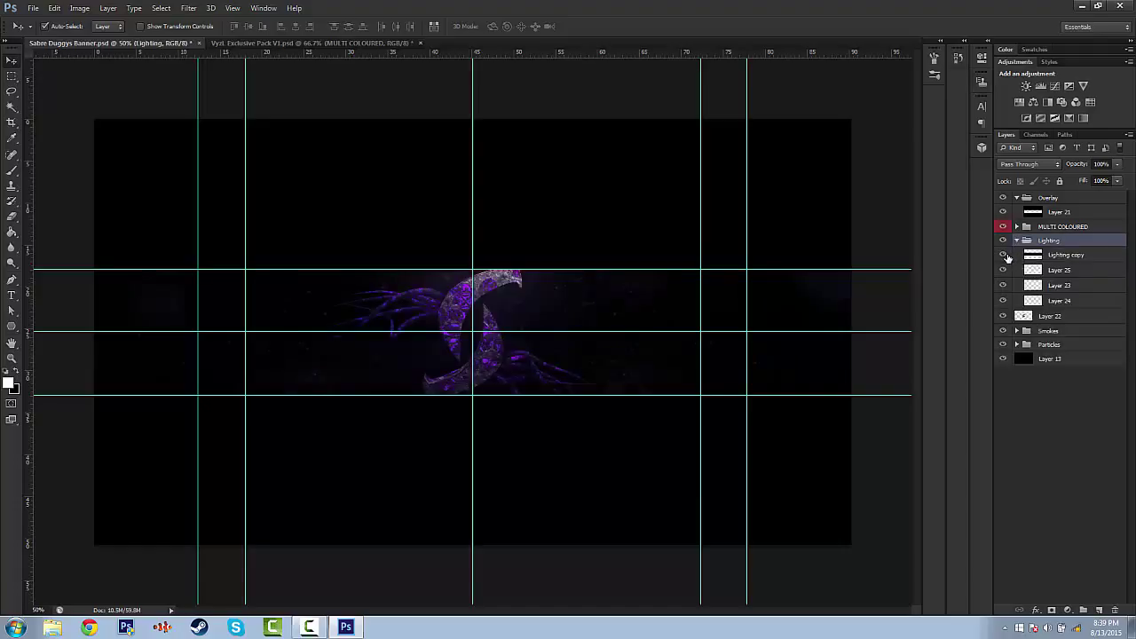
{"action": "left_click", "coordinate": [1007, 256]}
{"action": "left_click", "coordinate": [1006, 255]}
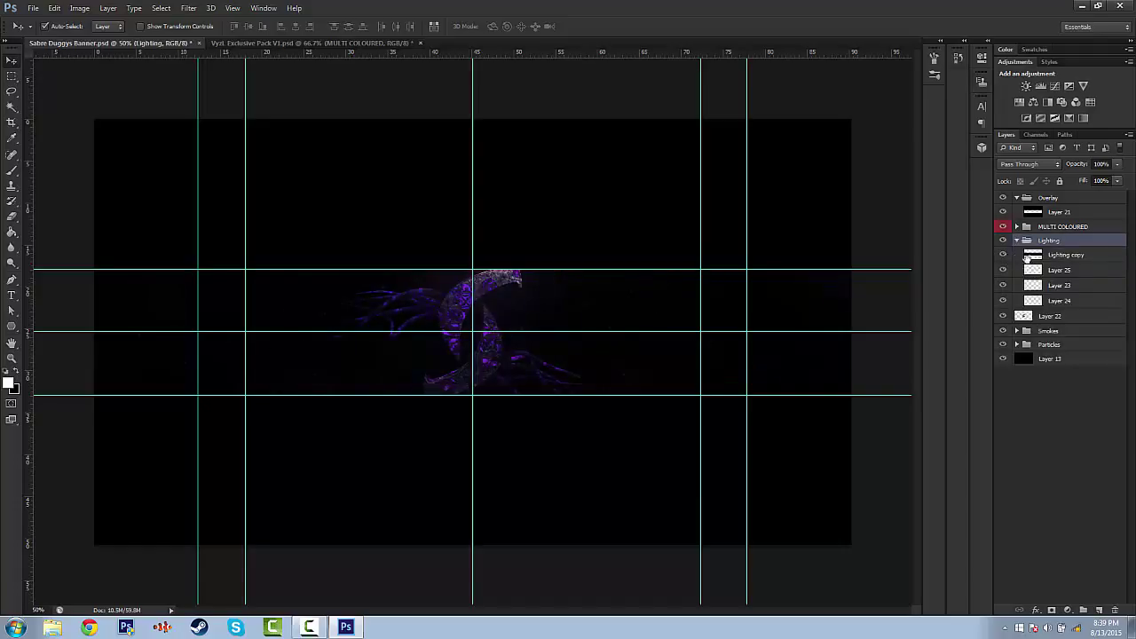
Step: Delete the Lighting copy layer from the Lighting group
{"action": "left_click", "coordinate": [1036, 258]}
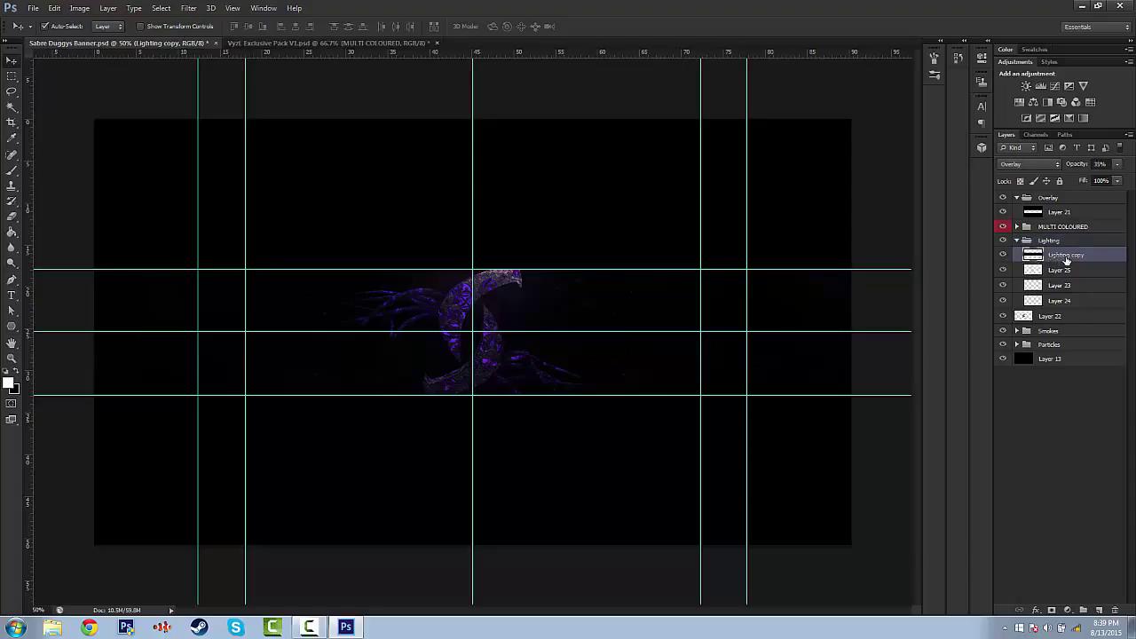
{"action": "right_click", "coordinate": [1036, 257]}
{"action": "left_click", "coordinate": [934, 218]}
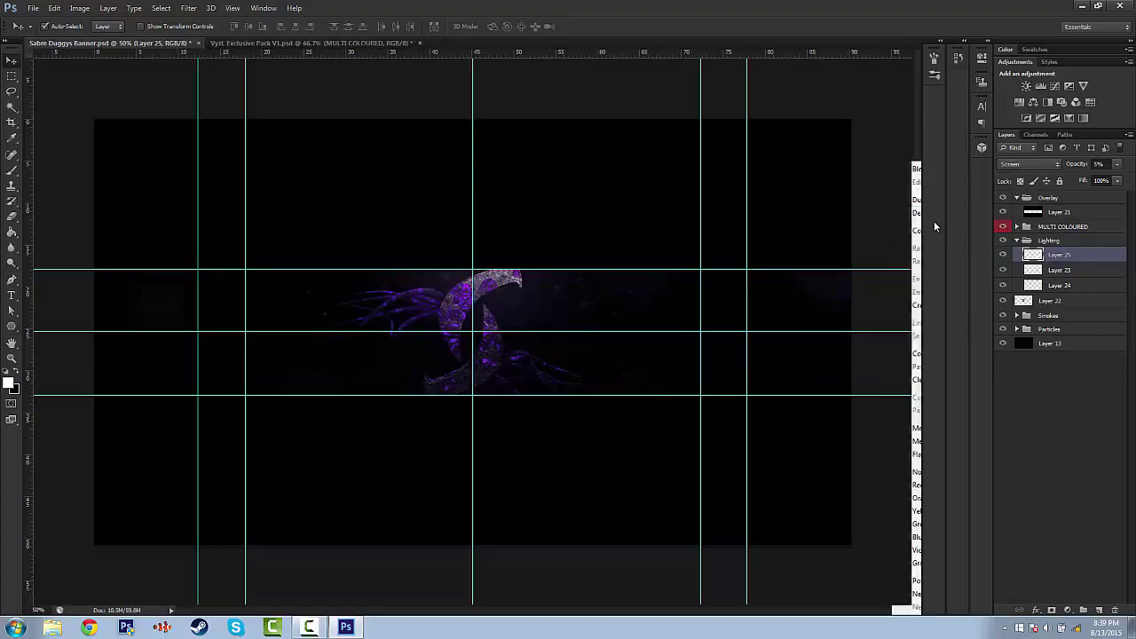
{"action": "left_click", "coordinate": [1020, 242]}
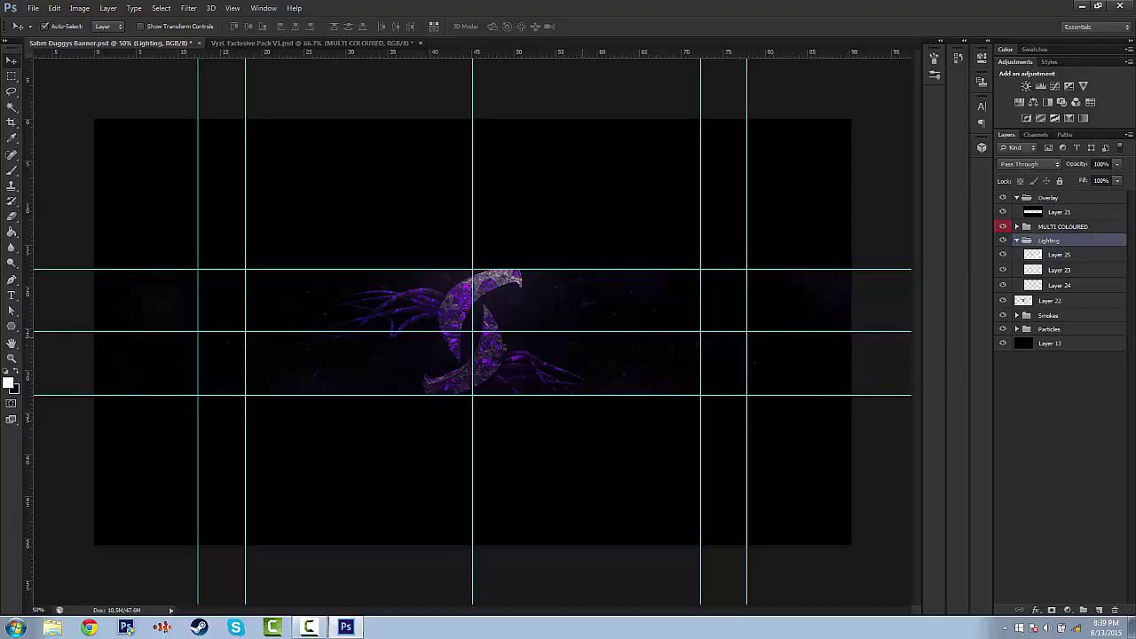
Step: Close the background Chrome window and inspect the logo in the banner's centre strip up close
{"action": "left_click", "coordinate": [12, 310]}
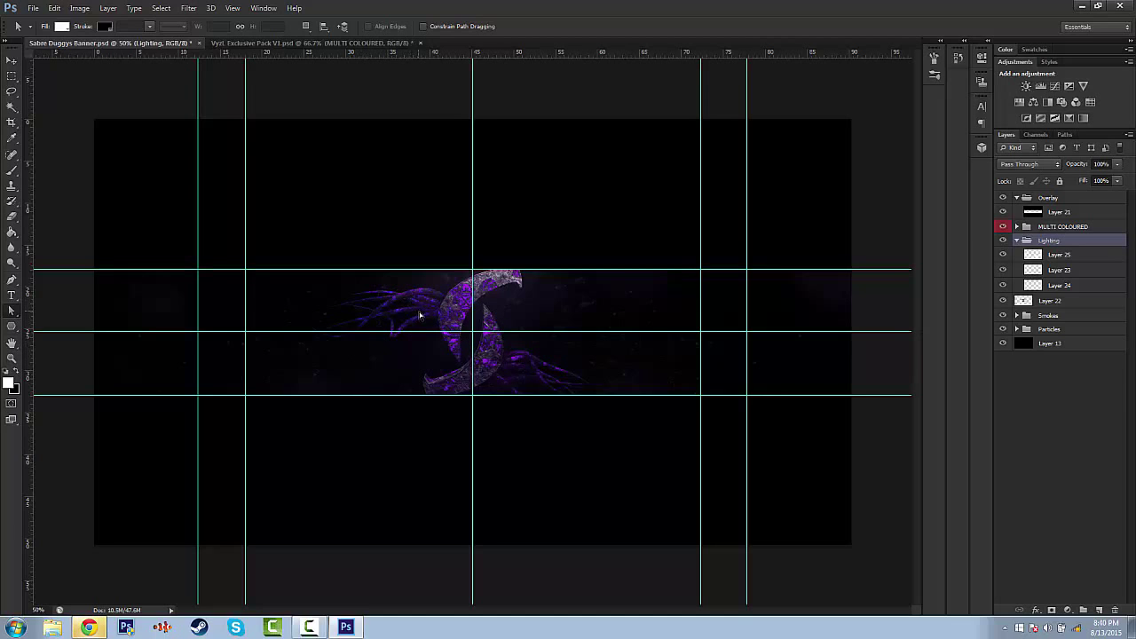
{"action": "right_click", "coordinate": [89, 627]}
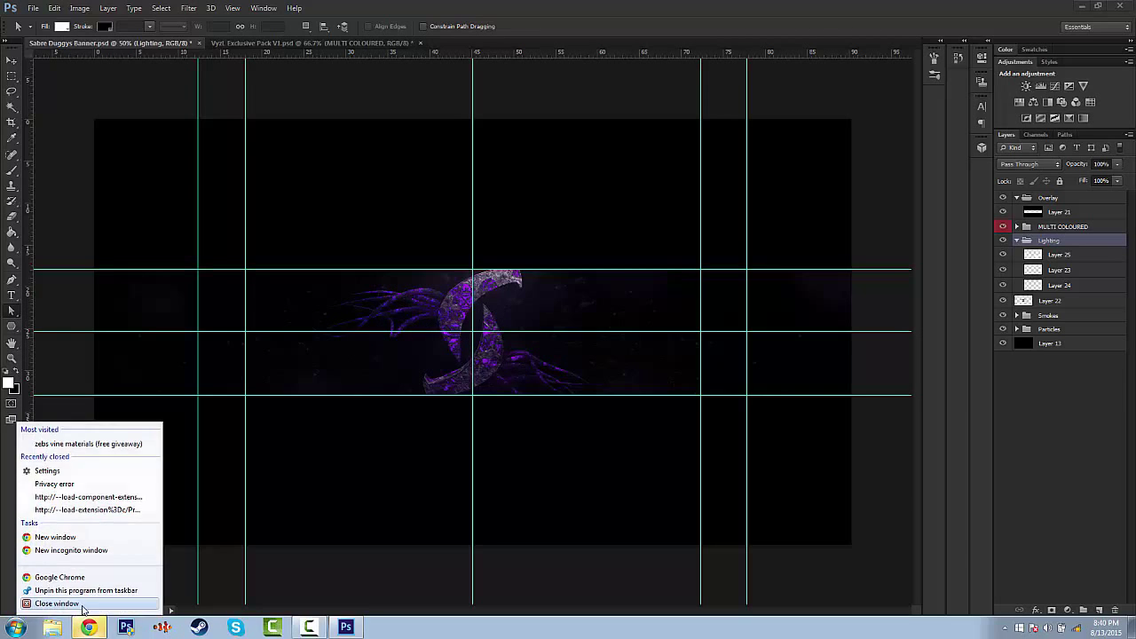
{"action": "scroll", "coordinate": [382, 315], "scroll_direction": "up", "scroll_amount": 5, "text": "alt"}
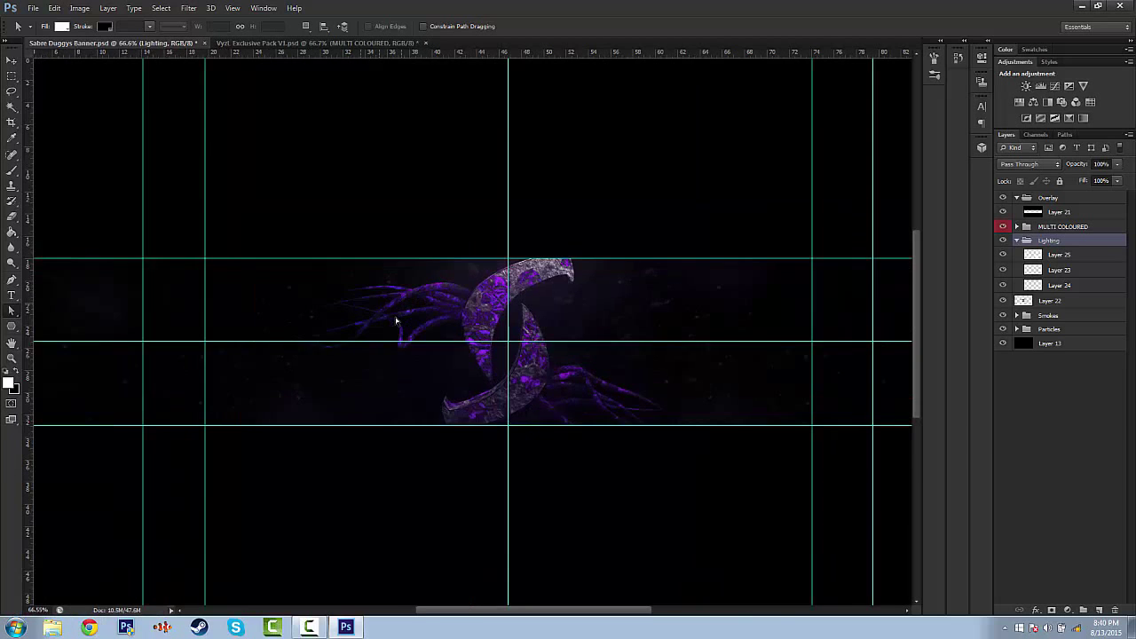
{"action": "scroll", "coordinate": [471, 296], "scroll_direction": "down", "scroll_amount": 6, "text": "alt"}
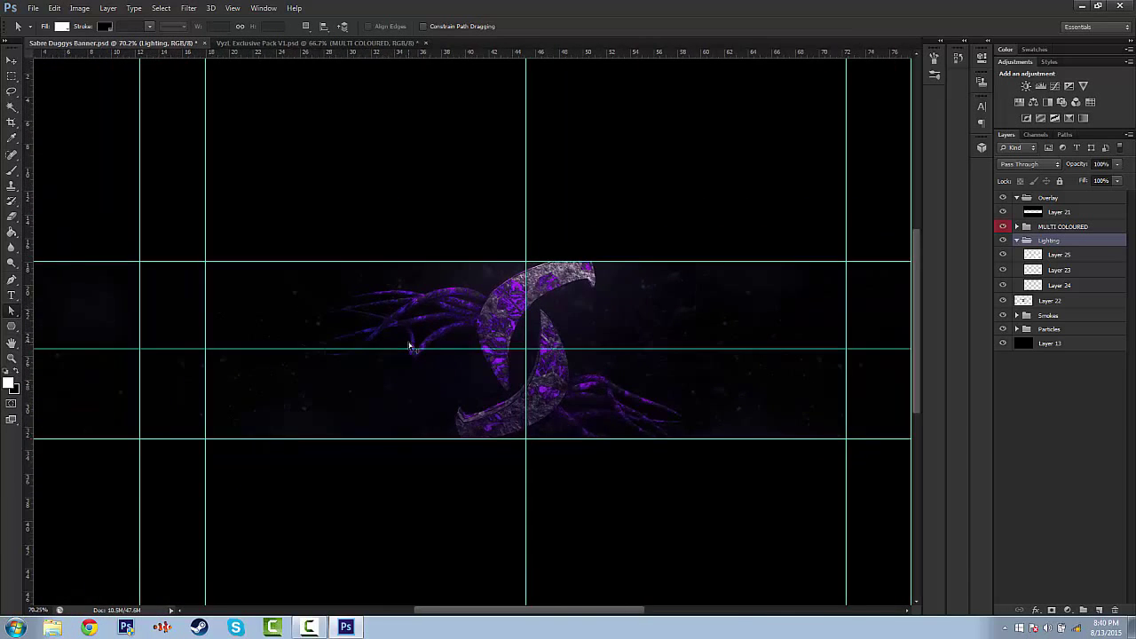
{"action": "scroll", "coordinate": [409, 347], "scroll_direction": "down", "scroll_amount": 2, "text": "alt"}
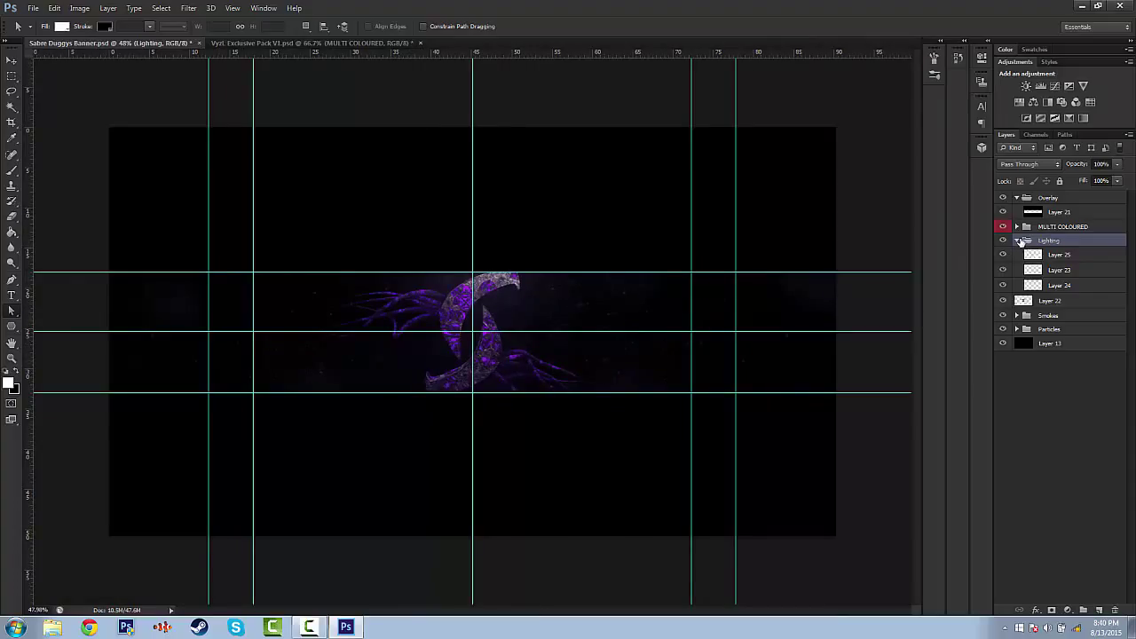
Step: Collapse the Lighting and Overlay groups and compare the banner with Lighting, Overlay and MULTI COLOURED hidden and shown
{"action": "left_click", "coordinate": [1021, 241]}
{"action": "left_click", "coordinate": [1003, 241]}
{"action": "left_click", "coordinate": [1003, 240]}
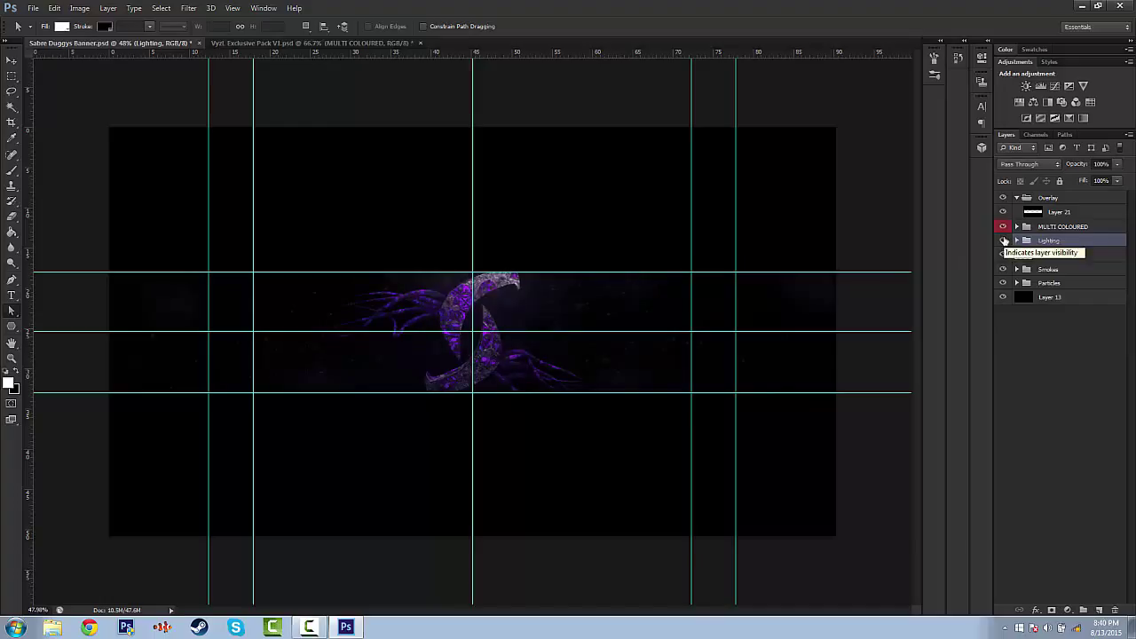
{"action": "left_click", "coordinate": [1002, 198]}
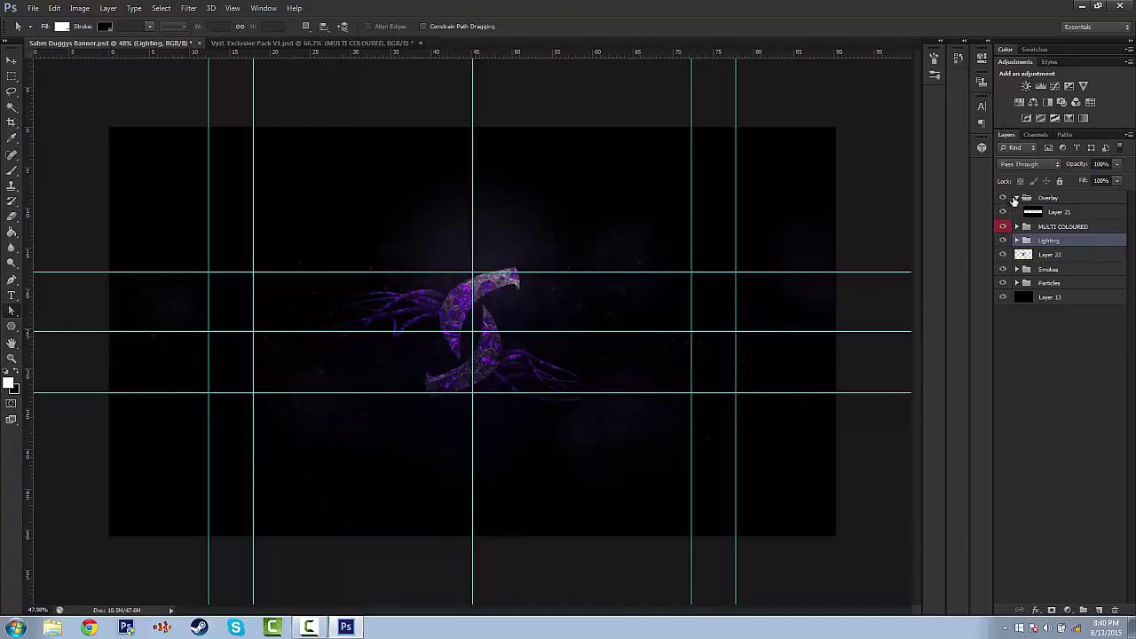
{"action": "left_click", "coordinate": [1016, 198]}
{"action": "left_click", "coordinate": [1003, 211]}
{"action": "left_click", "coordinate": [1003, 211]}
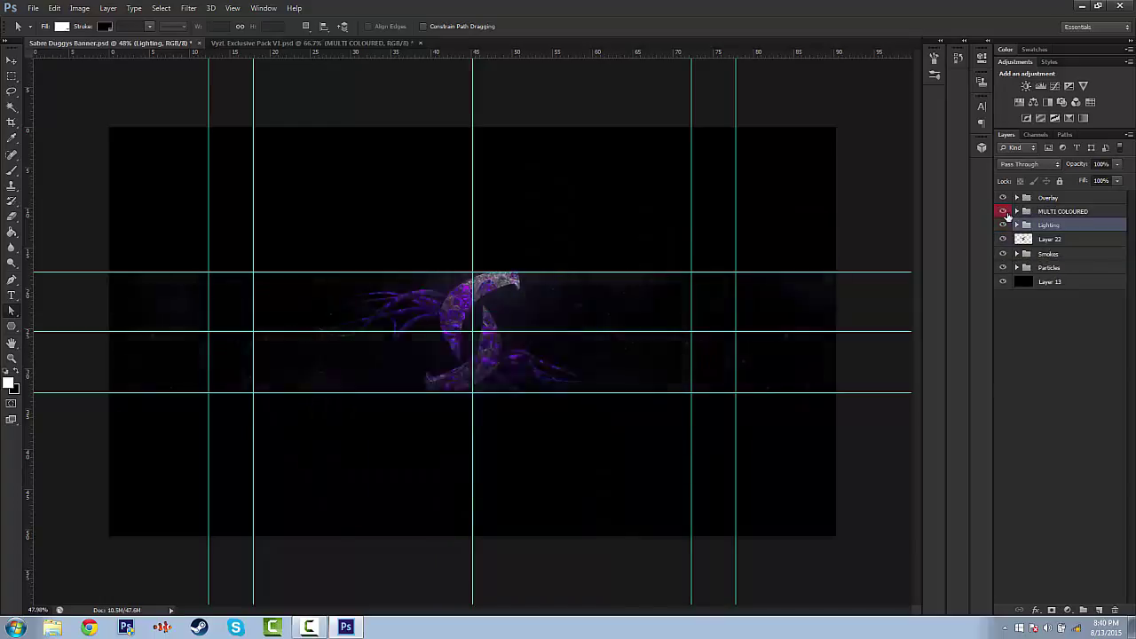
{"action": "left_click", "coordinate": [1004, 211]}
{"action": "left_click", "coordinate": [1004, 212]}
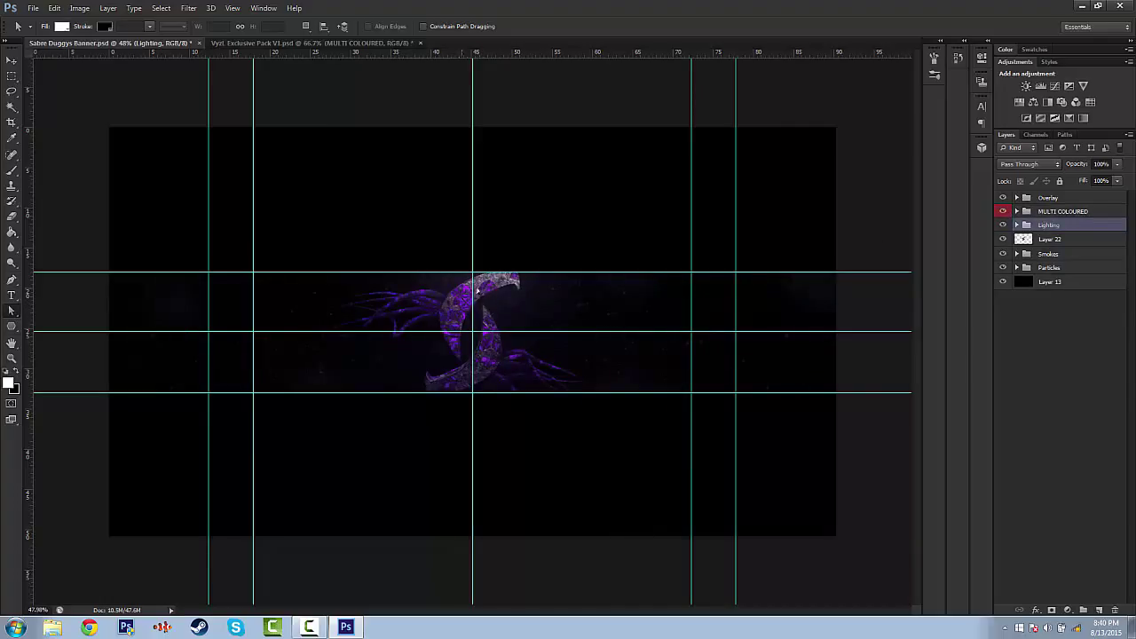
Step: Hide the MULTI COLOURED correction in the resource pack and collapse the CC's group
{"action": "left_click", "coordinate": [249, 43]}
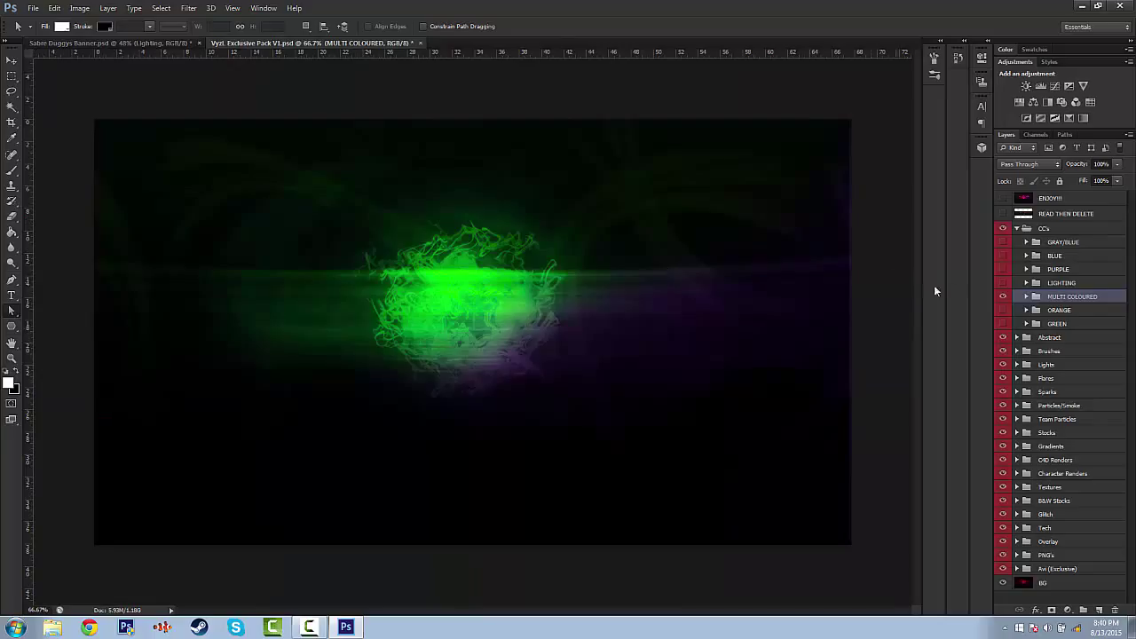
{"action": "left_click", "coordinate": [1003, 295]}
{"action": "left_click", "coordinate": [1016, 228]}
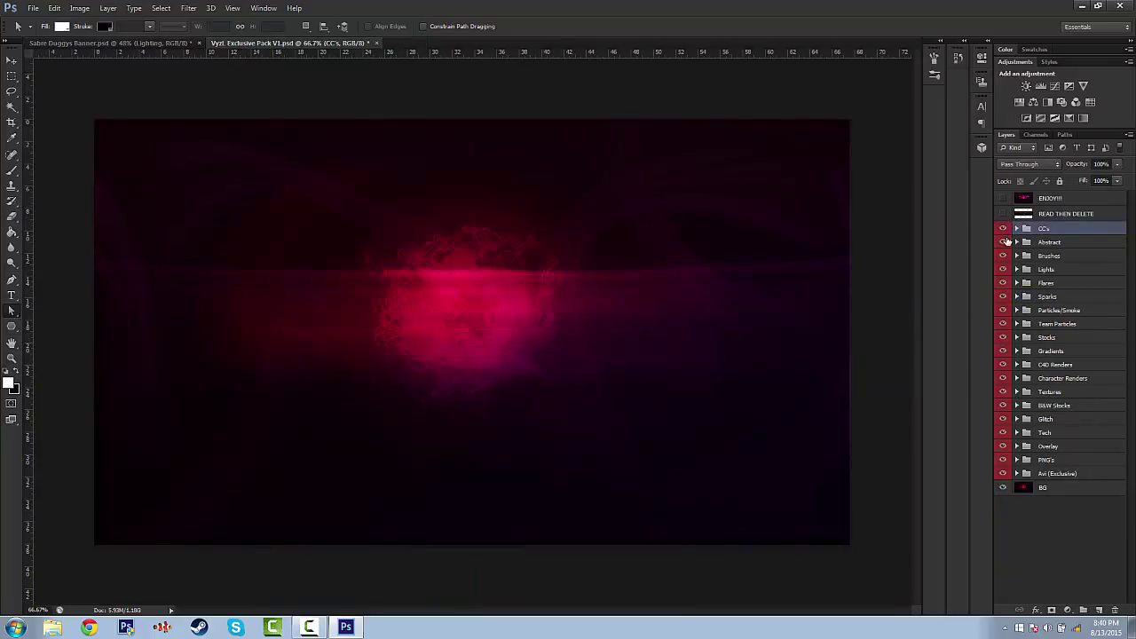
{"action": "left_click", "coordinate": [144, 42]}
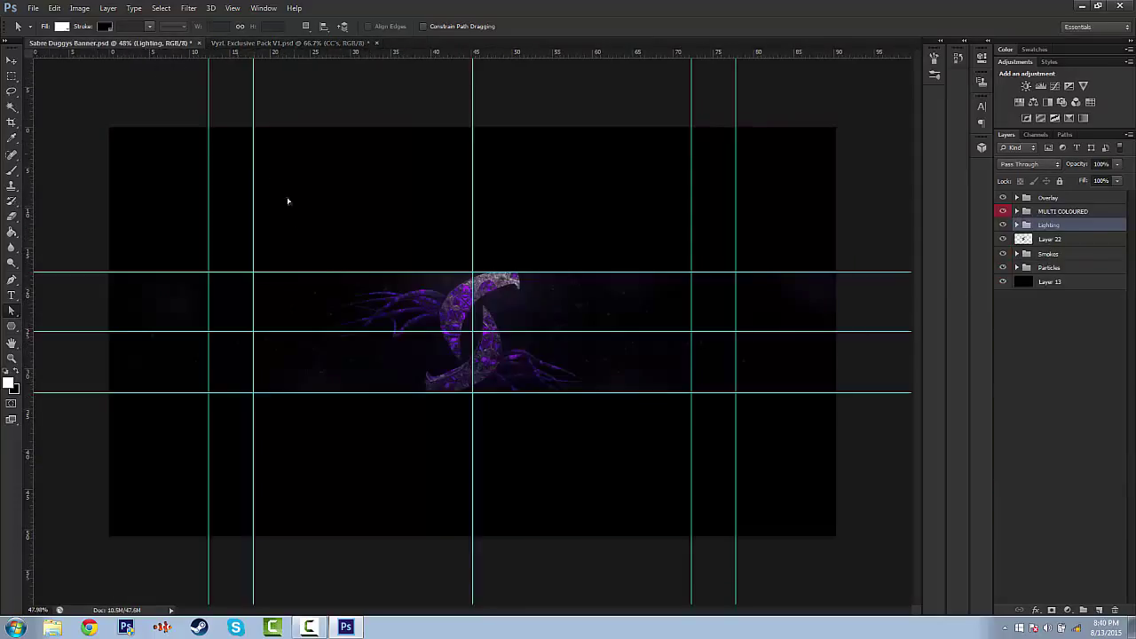
Step: Preview the first LIGHTS layer in the resource pack's Lights group, moving its lightning effect to the right of the central glow
{"action": "left_click", "coordinate": [268, 43]}
{"action": "left_click", "coordinate": [1038, 269]}
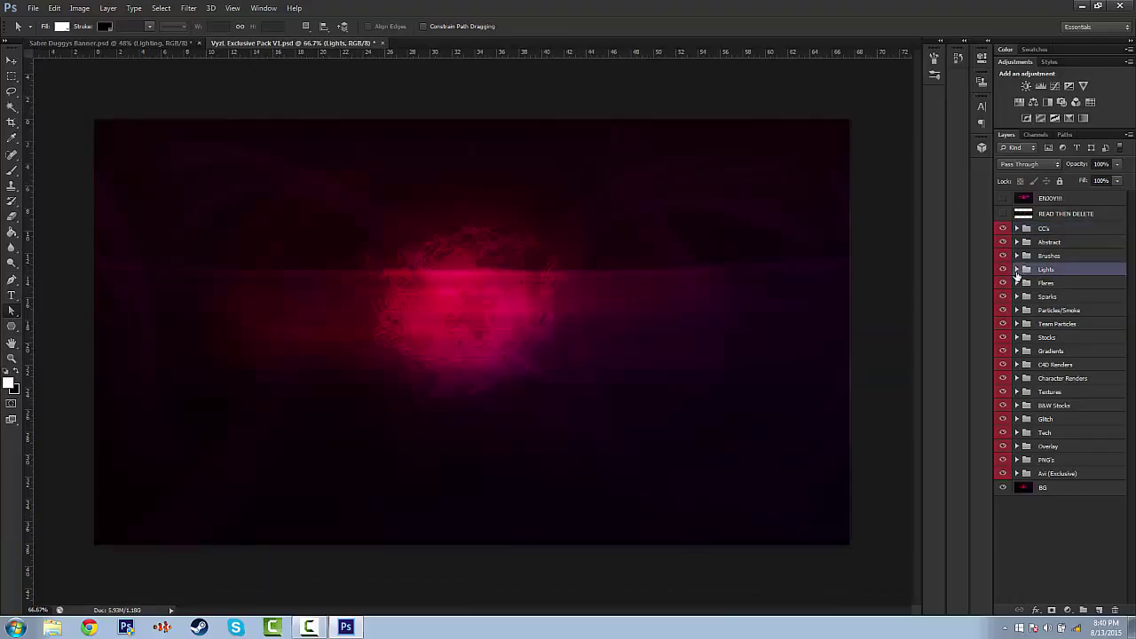
{"action": "left_click", "coordinate": [1016, 269]}
{"action": "left_click", "coordinate": [1002, 270]}
{"action": "left_click", "coordinate": [1002, 271]}
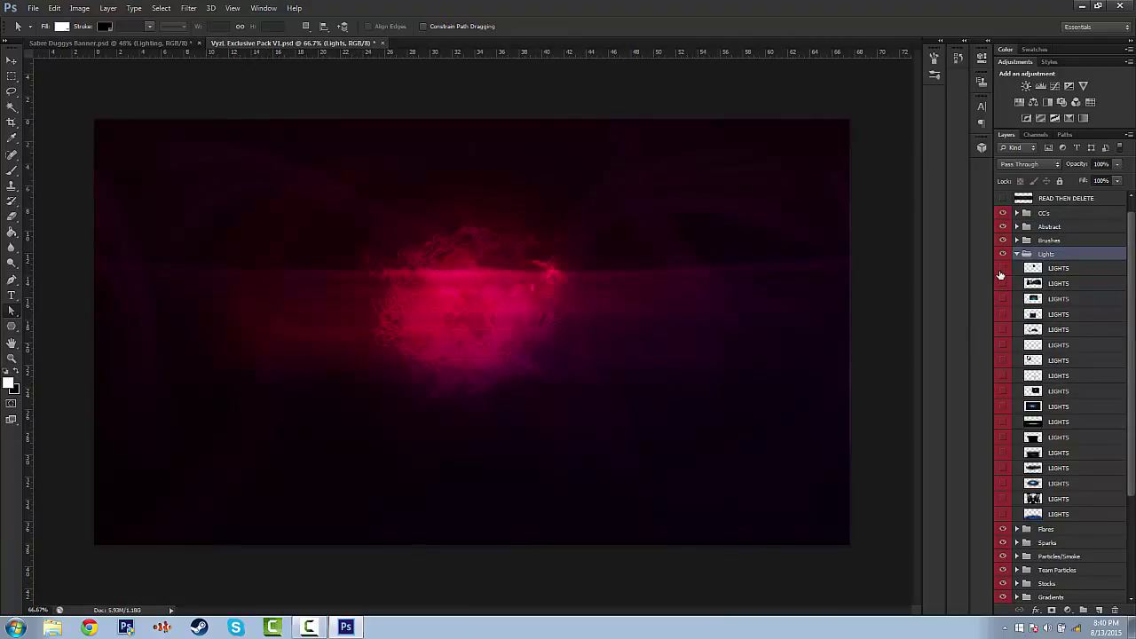
{"action": "left_click", "coordinate": [1001, 271]}
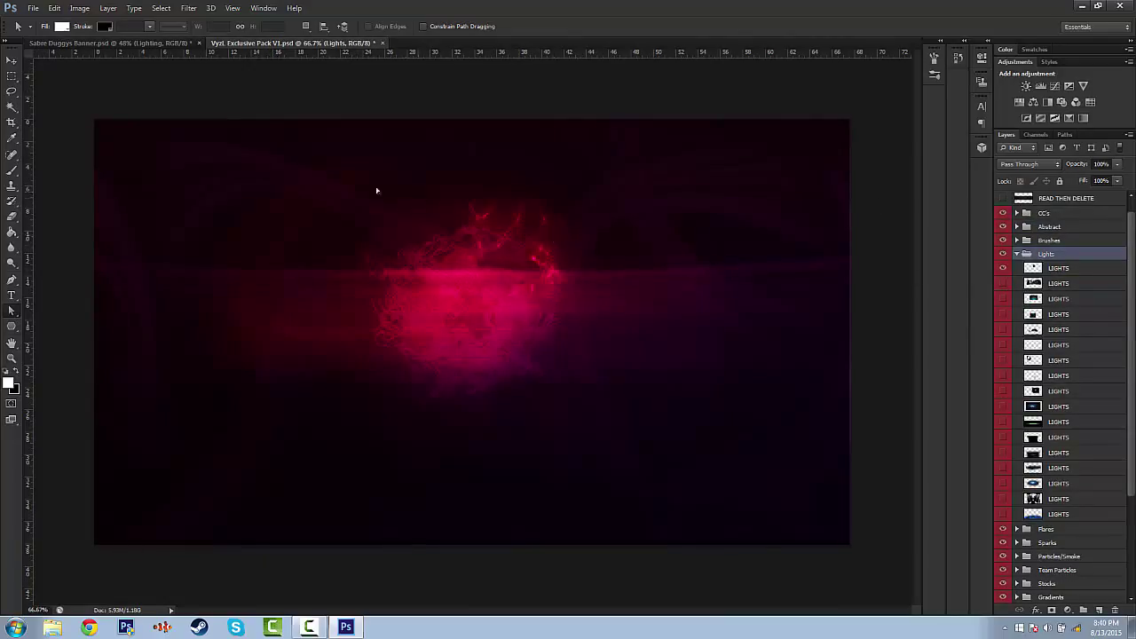
{"action": "left_click", "coordinate": [9, 58]}
{"action": "left_click_drag", "start_coordinate": [514, 236], "coordinate": [706, 234]}
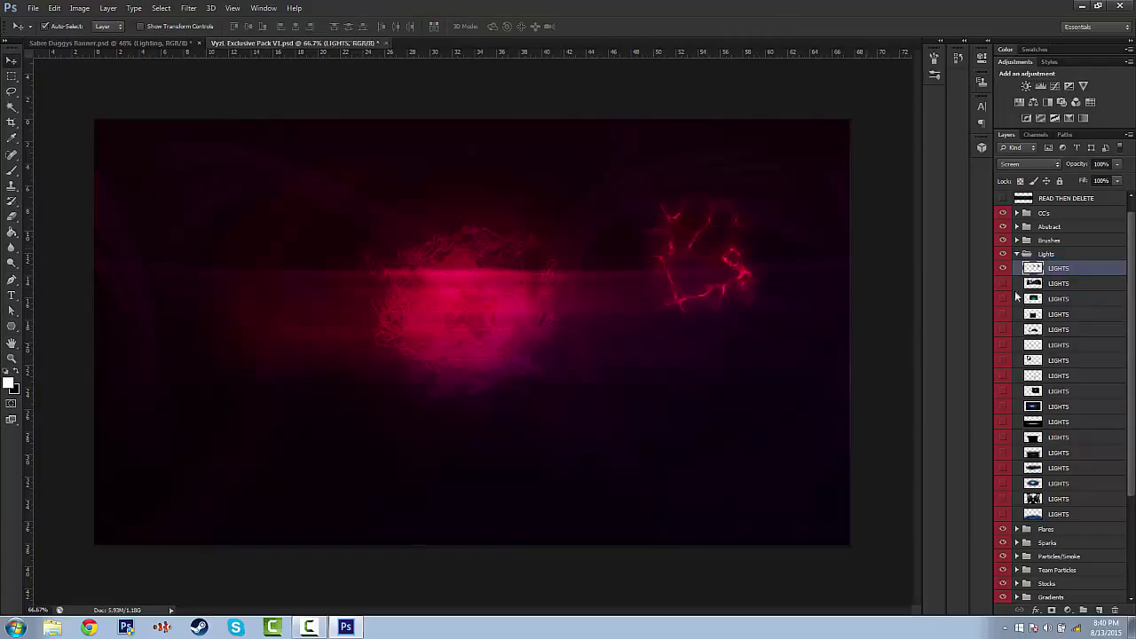
{"action": "left_click", "coordinate": [1003, 268]}
Step: Preview the next LIGHTS layers and copy the purple particle one from the resource pack into the Sabre Duggys Banner document
{"action": "left_click", "coordinate": [1004, 284]}
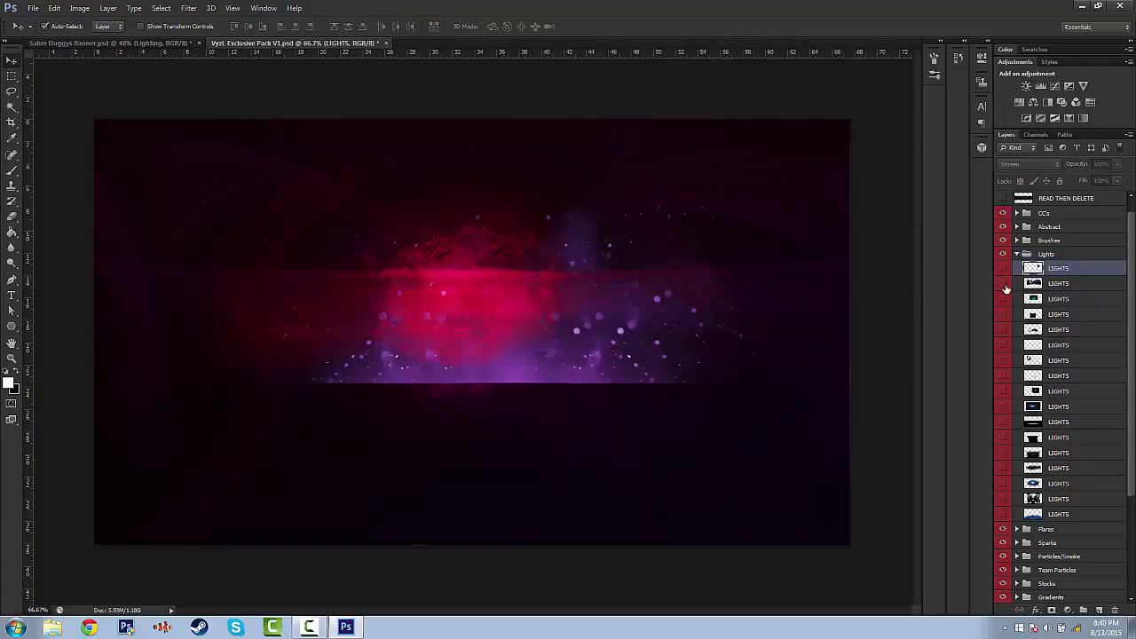
{"action": "left_click", "coordinate": [1004, 285]}
{"action": "left_click", "coordinate": [1004, 299]}
{"action": "left_click", "coordinate": [1004, 299]}
{"action": "left_click", "coordinate": [1004, 285]}
{"action": "left_click", "coordinate": [552, 327]}
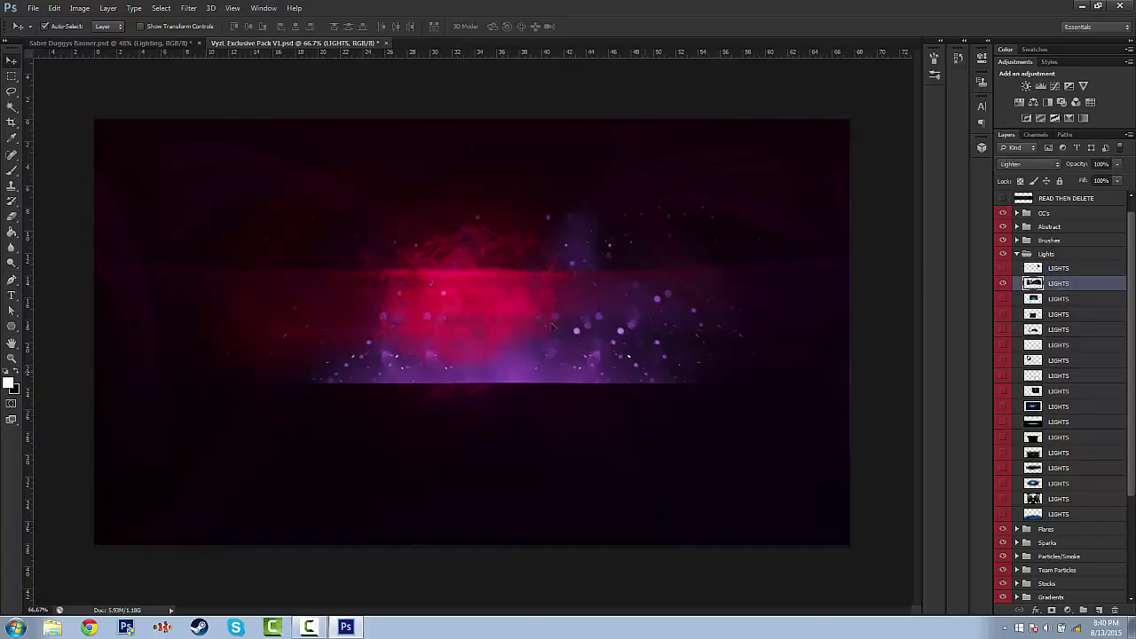
{"action": "left_click_drag", "start_coordinate": [553, 327], "coordinate": [488, 380]}
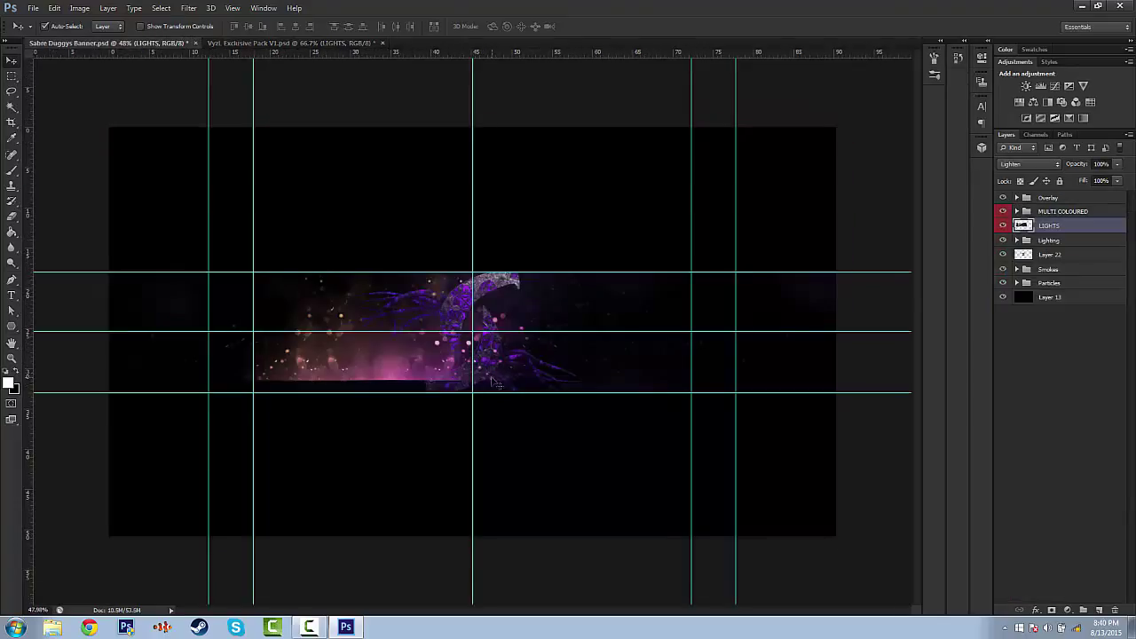
Step: Align the particle light's bottom edge with the centre strip's lower guide and place the LIGHTS layer between the Lighting group and Layer 22
{"action": "key", "text": "ctrl+t"}
{"action": "left_click_drag", "start_coordinate": [501, 373], "coordinate": [545, 397]}
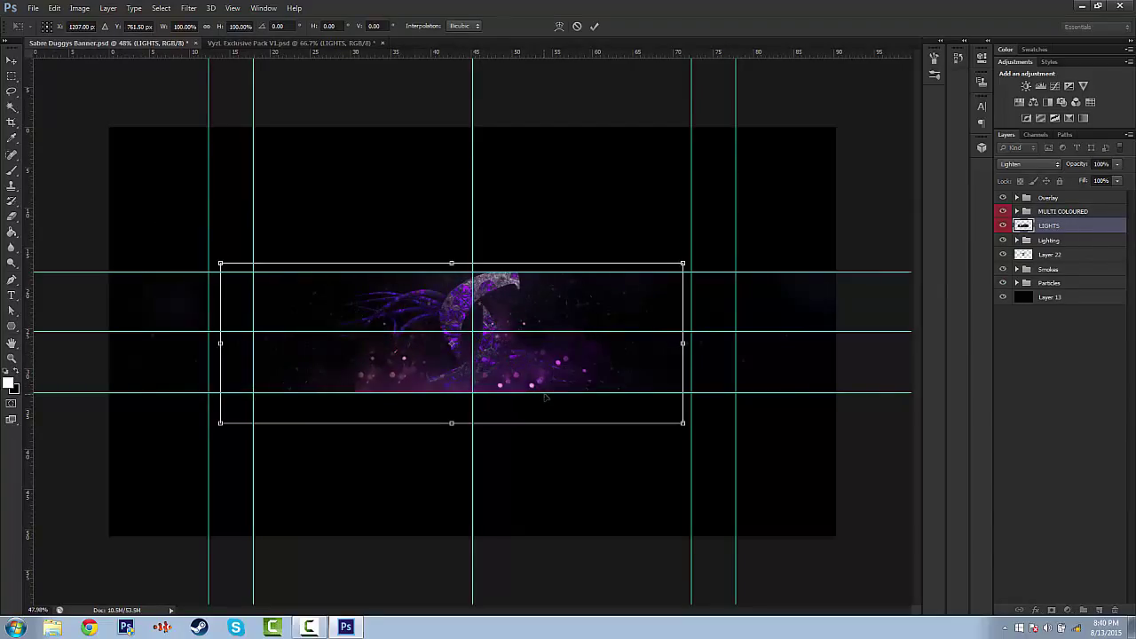
{"action": "key", "text": "Return"}
{"action": "left_click_drag", "start_coordinate": [1076, 226], "coordinate": [1067, 284]}
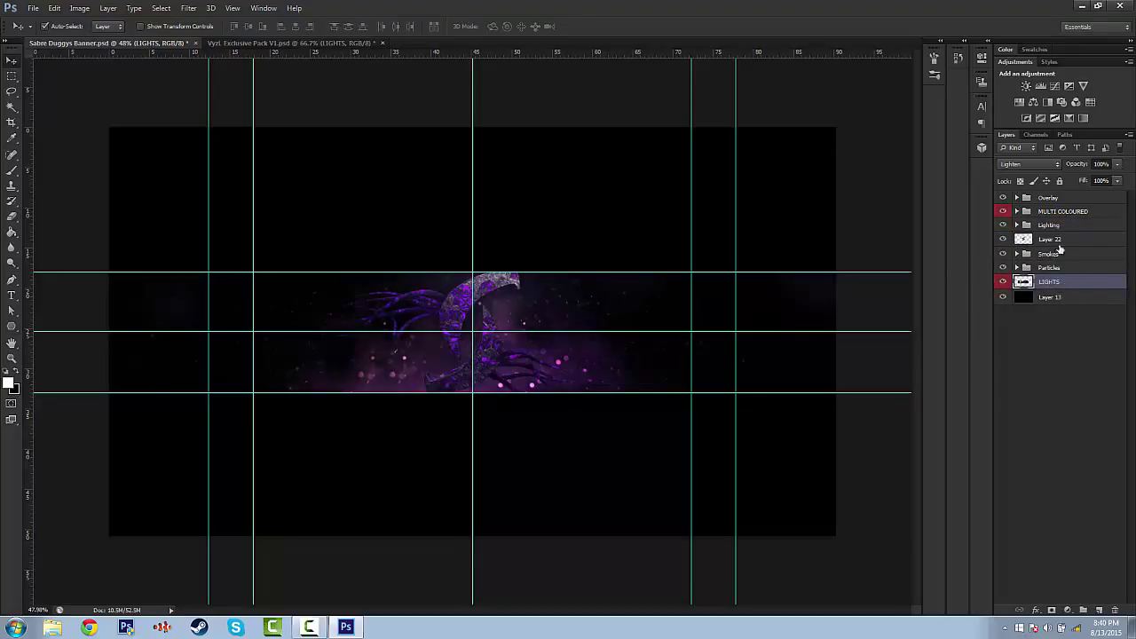
{"action": "left_click_drag", "start_coordinate": [1066, 281], "coordinate": [1064, 240]}
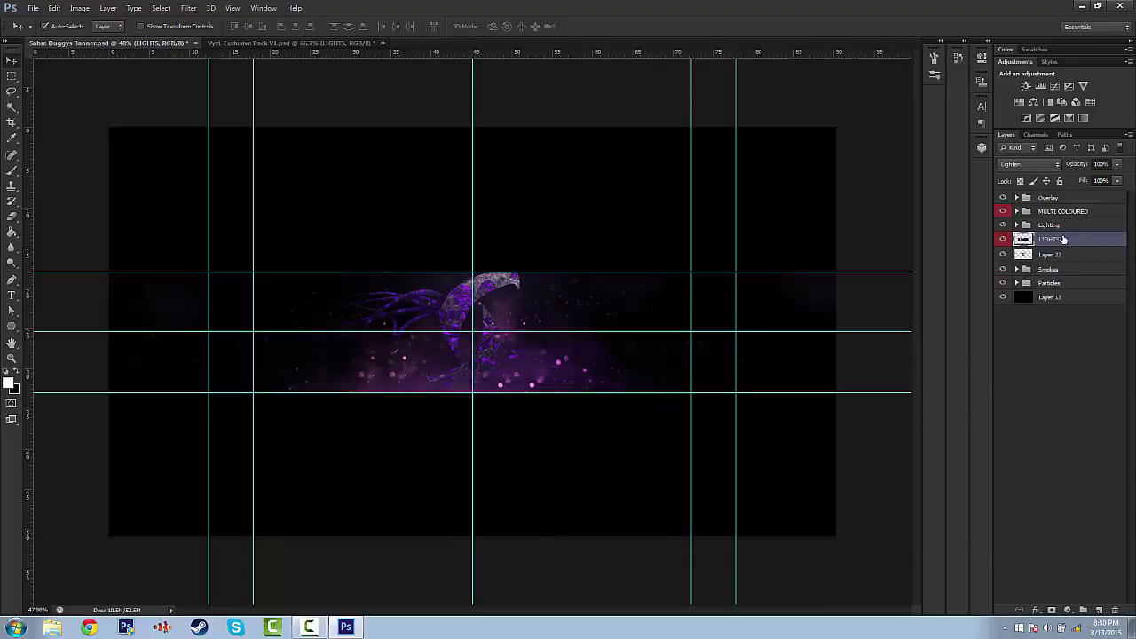
Step: Set the LIGHTS layer's opacity to 25%, keeping the Lighten blend mode
{"action": "left_click", "coordinate": [1030, 164]}
{"action": "left_click", "coordinate": [1088, 179]}
{"action": "left_click", "coordinate": [1116, 164]}
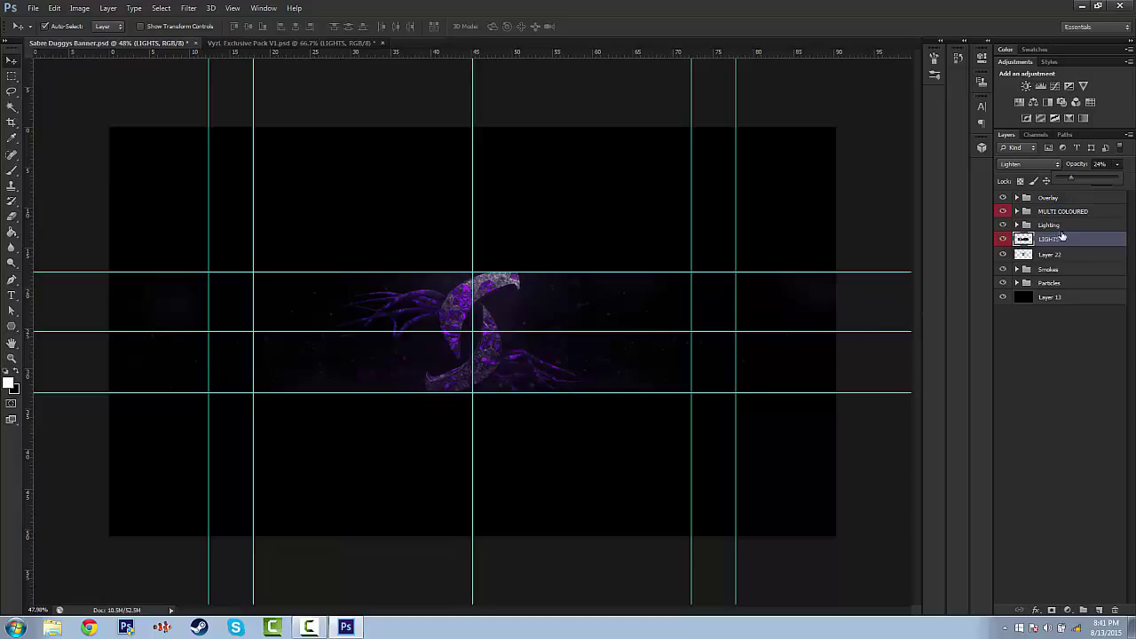
{"action": "left_click", "coordinate": [1057, 166]}
{"action": "left_click_drag", "start_coordinate": [1008, 164], "coordinate": [1010, 167]}
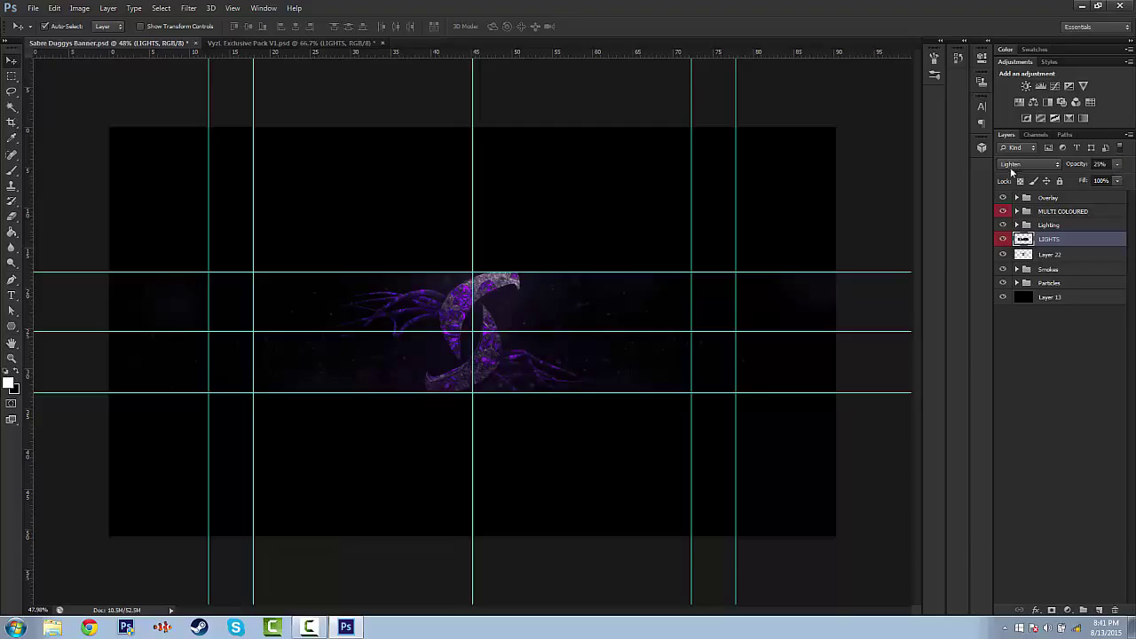
{"action": "left_click", "coordinate": [11, 311]}
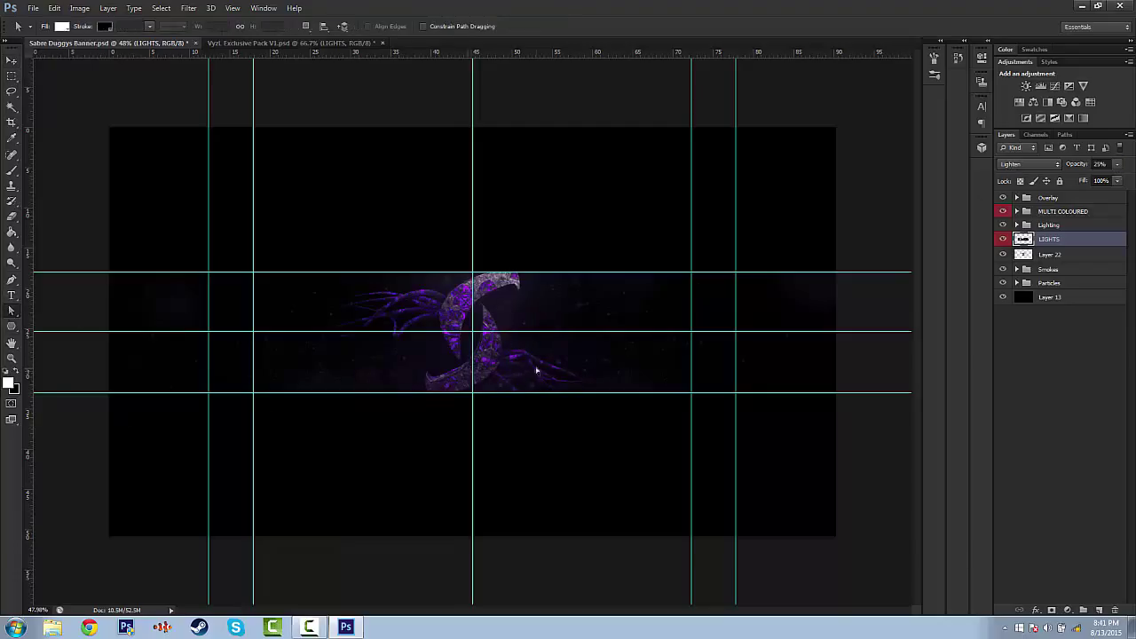
Step: Collapse the resource pack's Lights group and preview the first texture in its Abstract group
{"action": "left_click", "coordinate": [258, 43]}
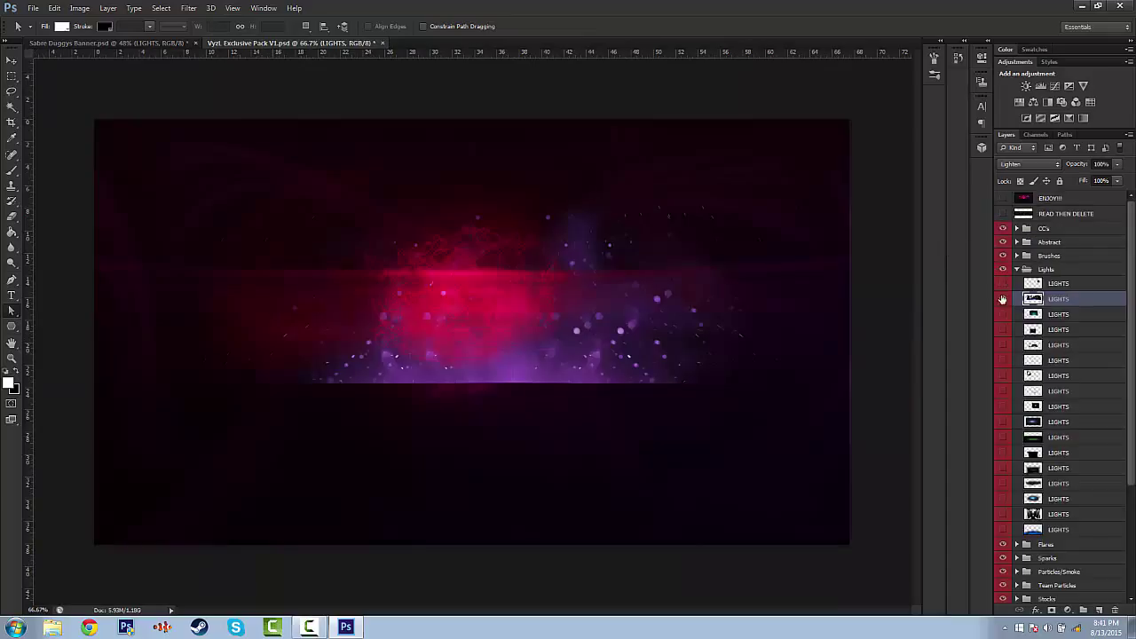
{"action": "left_click", "coordinate": [1017, 269]}
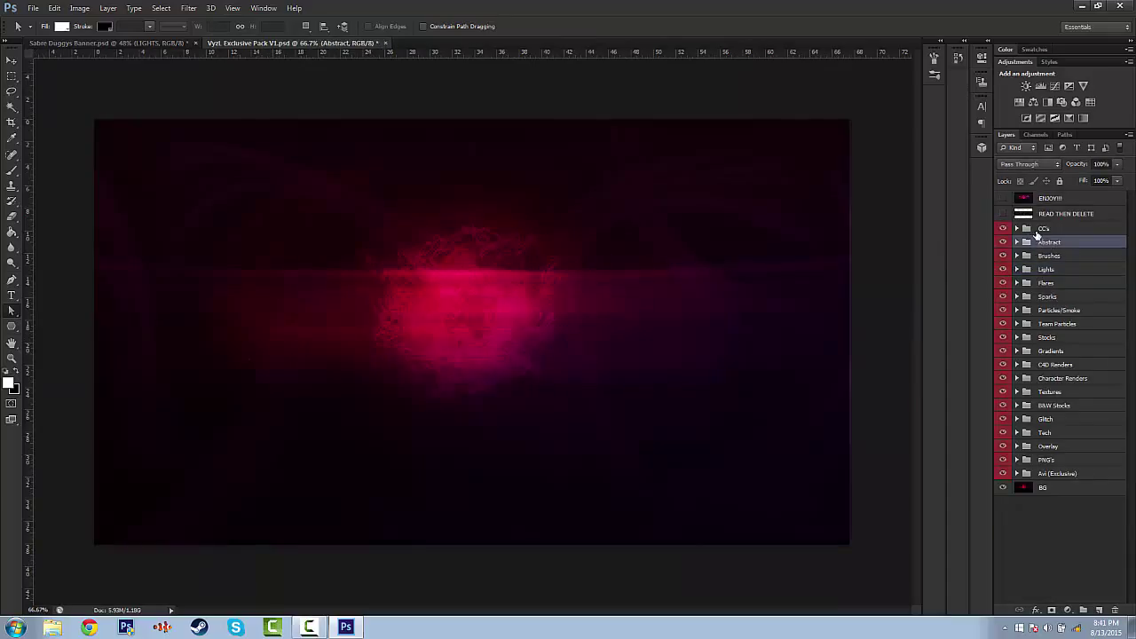
{"action": "left_click", "coordinate": [1049, 243]}
{"action": "left_click", "coordinate": [1016, 243]}
{"action": "left_click", "coordinate": [1004, 256]}
{"action": "left_click", "coordinate": [1004, 256]}
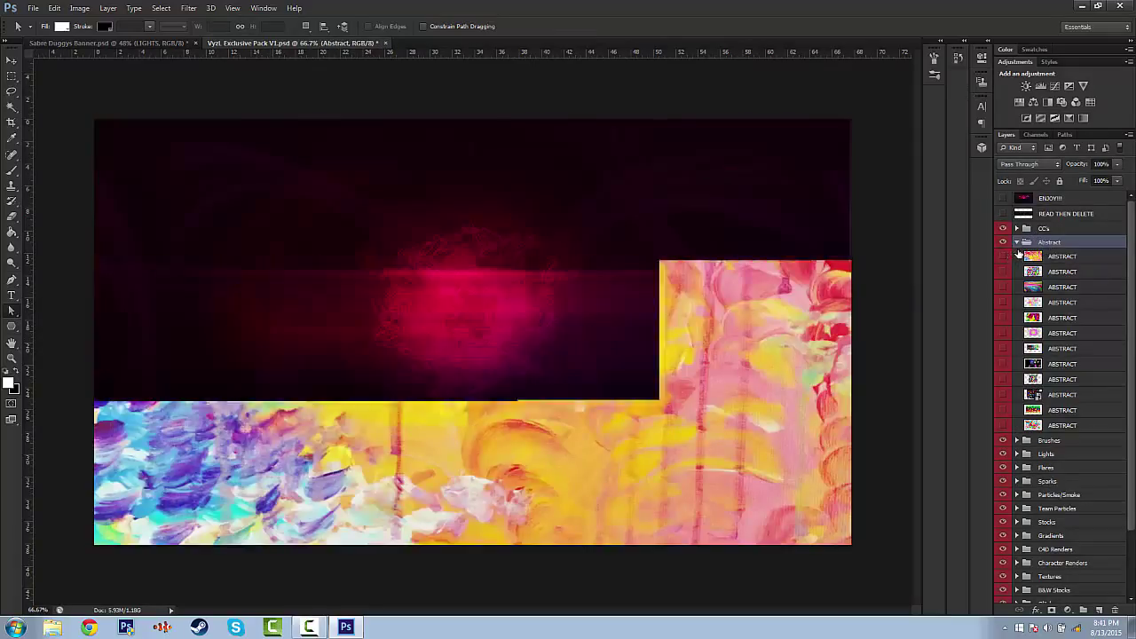
{"action": "left_click", "coordinate": [1017, 243]}
Step: Check the resource pack's Flares group and preview the layers Sparks 1 to Sparks 6 one by one
{"action": "left_click", "coordinate": [1049, 282]}
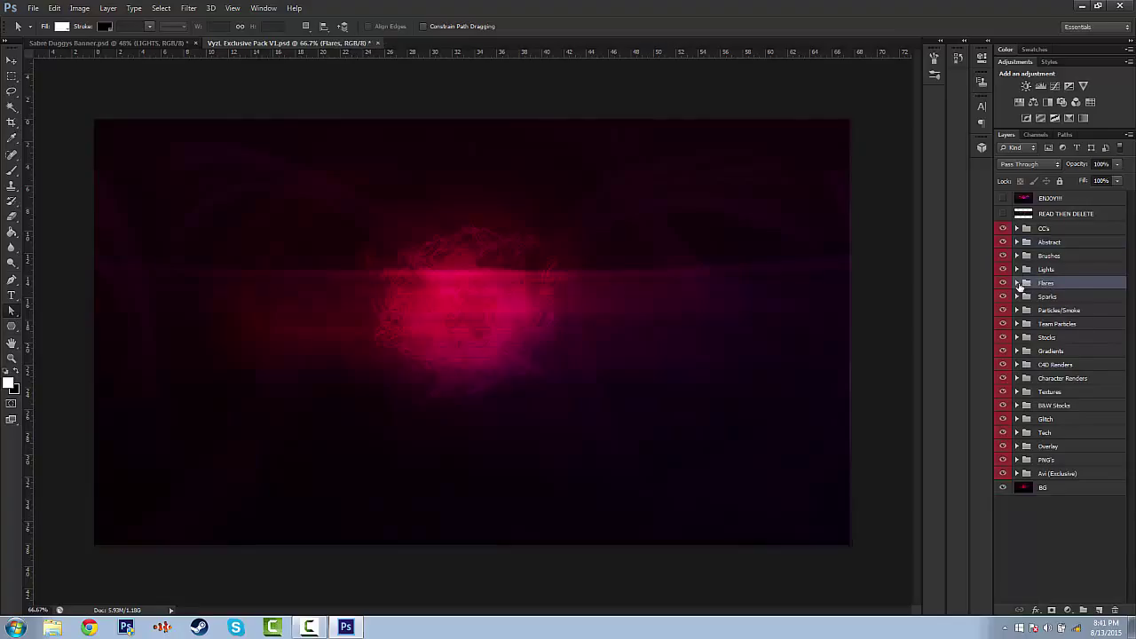
{"action": "left_click", "coordinate": [1016, 283]}
{"action": "left_click", "coordinate": [1050, 299]}
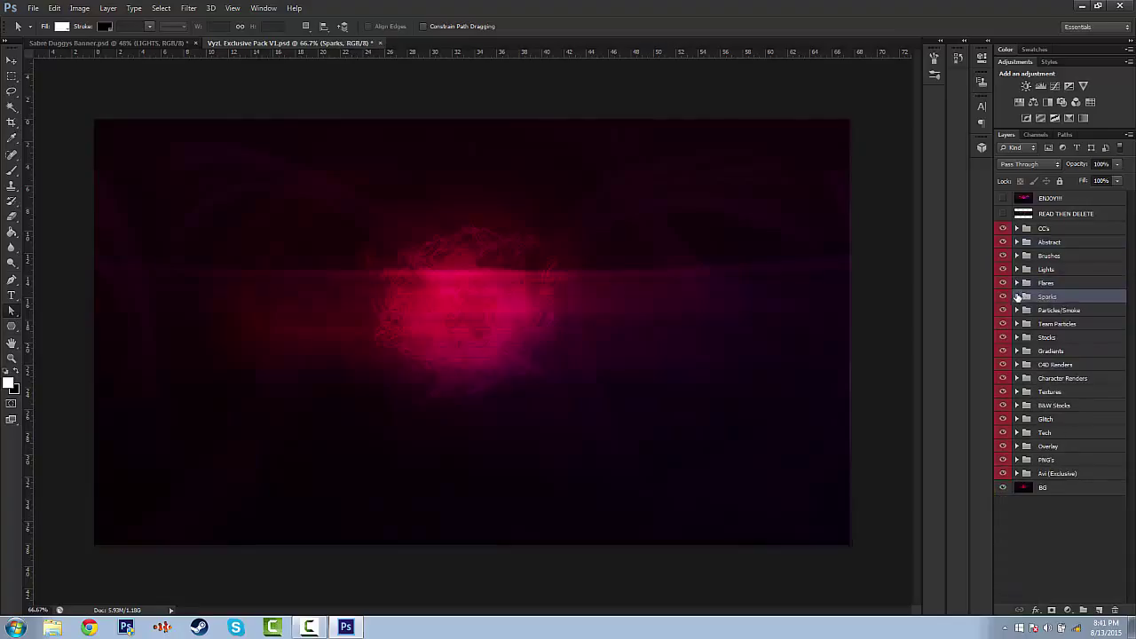
{"action": "left_click", "coordinate": [1016, 297]}
{"action": "left_click", "coordinate": [1003, 311]}
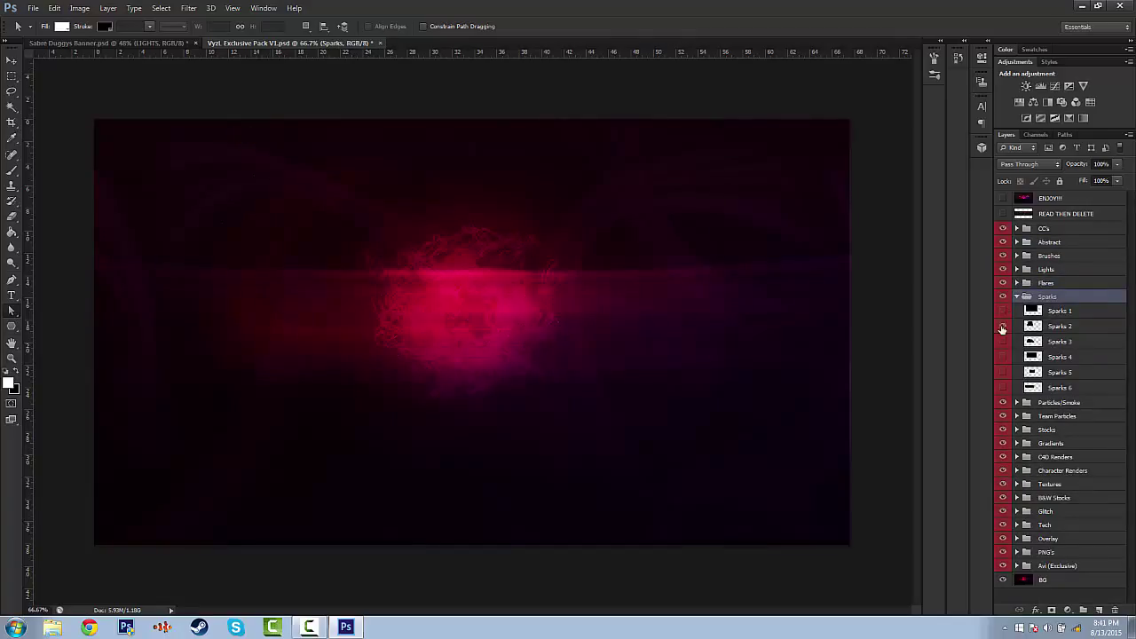
{"action": "left_click", "coordinate": [1003, 327]}
{"action": "left_click", "coordinate": [1003, 326]}
{"action": "left_click", "coordinate": [1003, 342]}
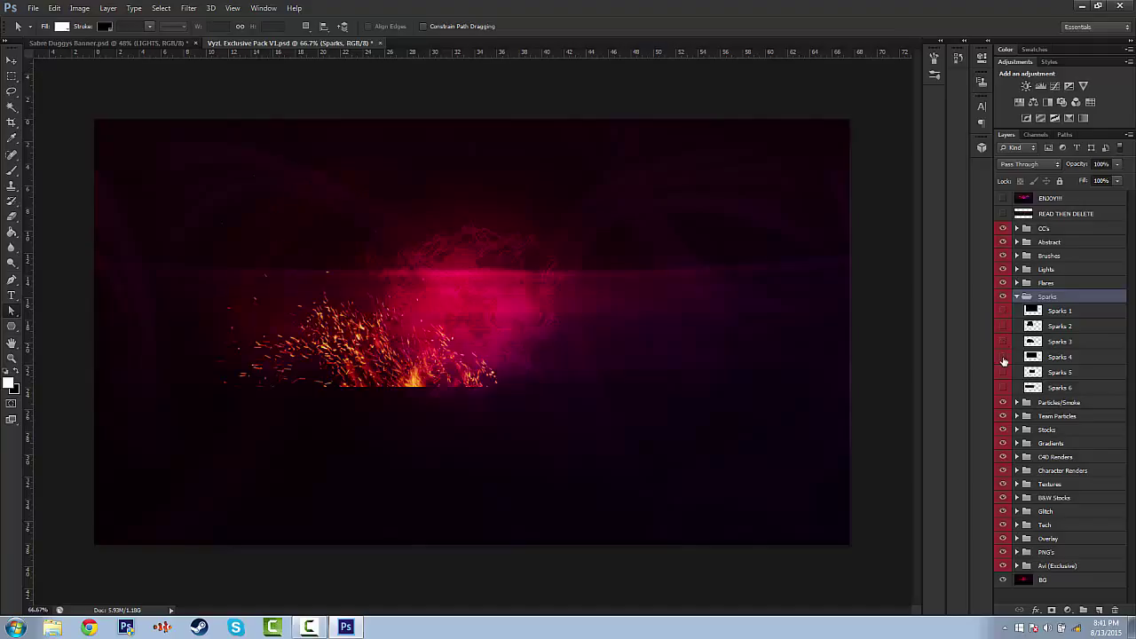
{"action": "left_click", "coordinate": [1003, 358]}
{"action": "left_click", "coordinate": [1003, 373]}
{"action": "left_click", "coordinate": [1003, 373]}
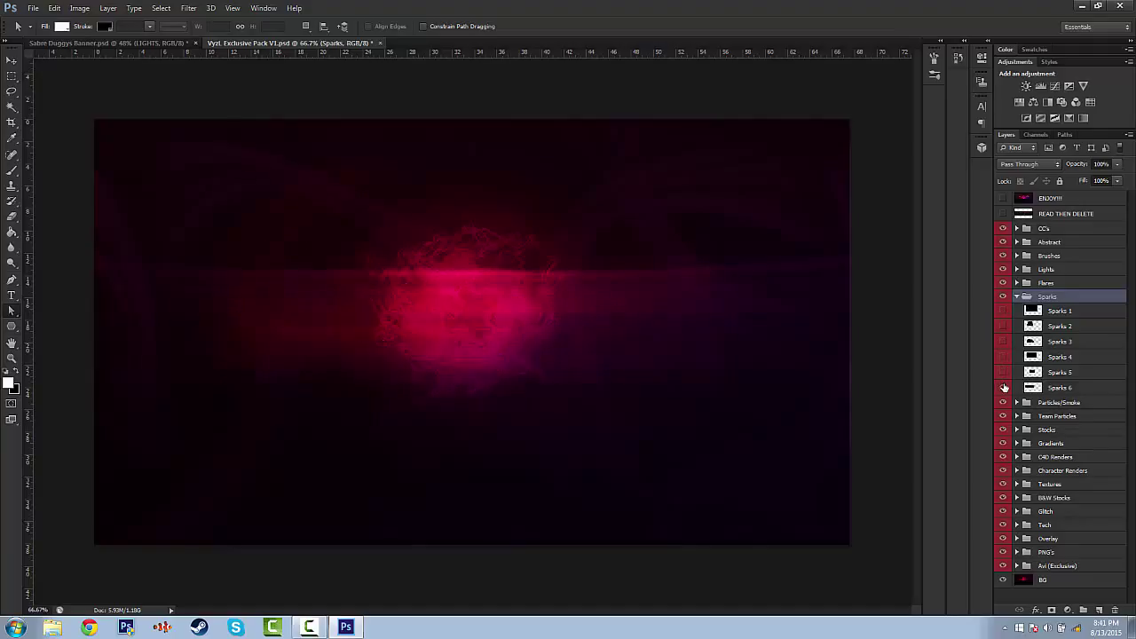
{"action": "left_click", "coordinate": [1003, 388]}
{"action": "left_click", "coordinate": [1003, 388]}
{"action": "left_click", "coordinate": [1017, 296]}
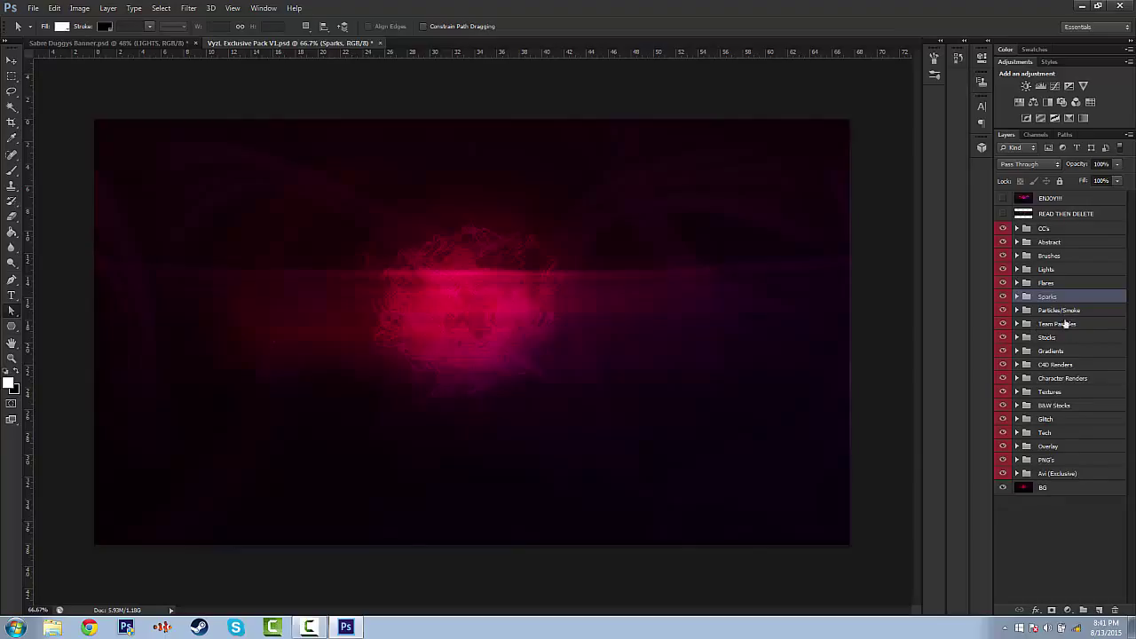
Step: Look over the resource pack's remaining groups, from Stocks and Gradients down to Avi (Exclusive), for further effects to use
{"action": "left_click", "coordinate": [1043, 340]}
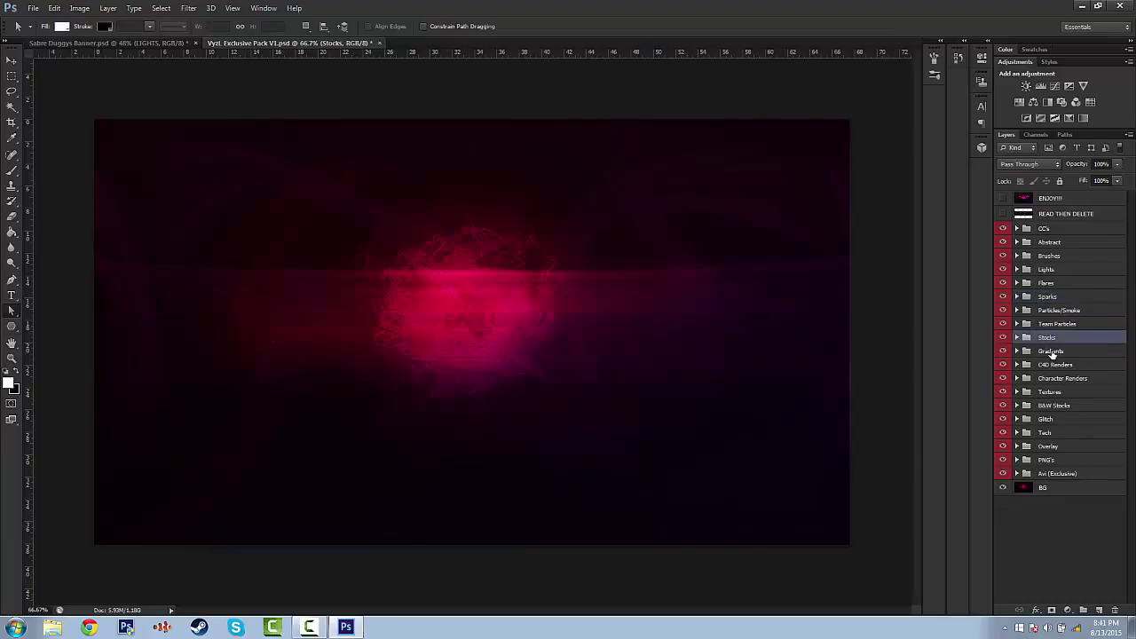
{"action": "left_click", "coordinate": [1053, 351]}
{"action": "left_click", "coordinate": [1057, 365]}
{"action": "left_click", "coordinate": [1060, 379]}
{"action": "left_click", "coordinate": [1062, 392]}
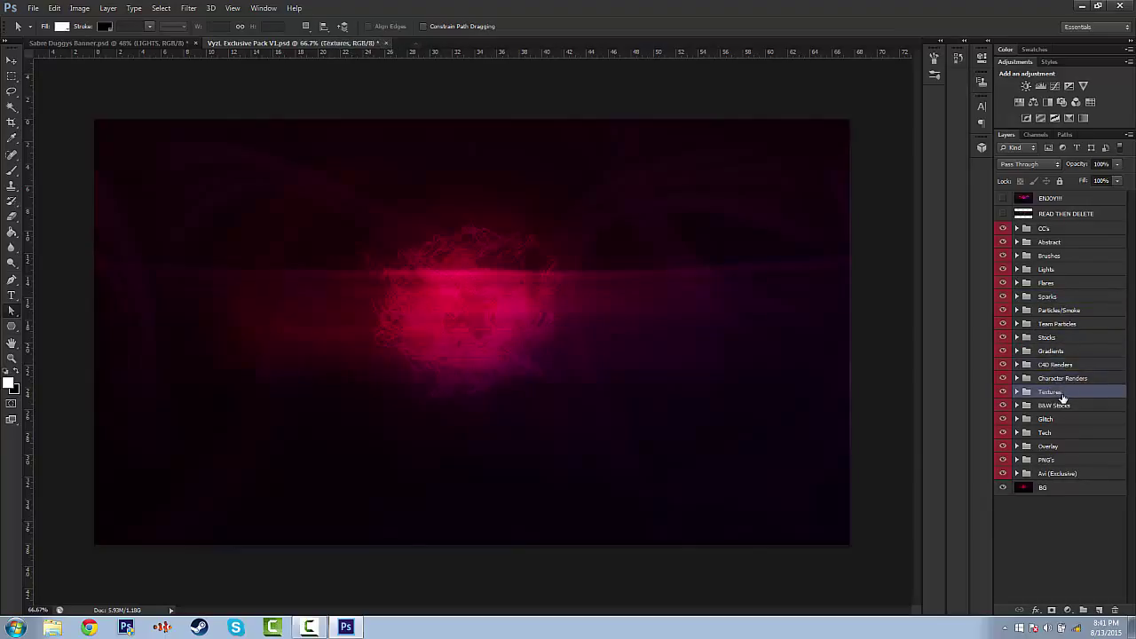
{"action": "left_click", "coordinate": [1057, 408]}
{"action": "left_click", "coordinate": [1059, 421]}
{"action": "left_click", "coordinate": [1058, 432]}
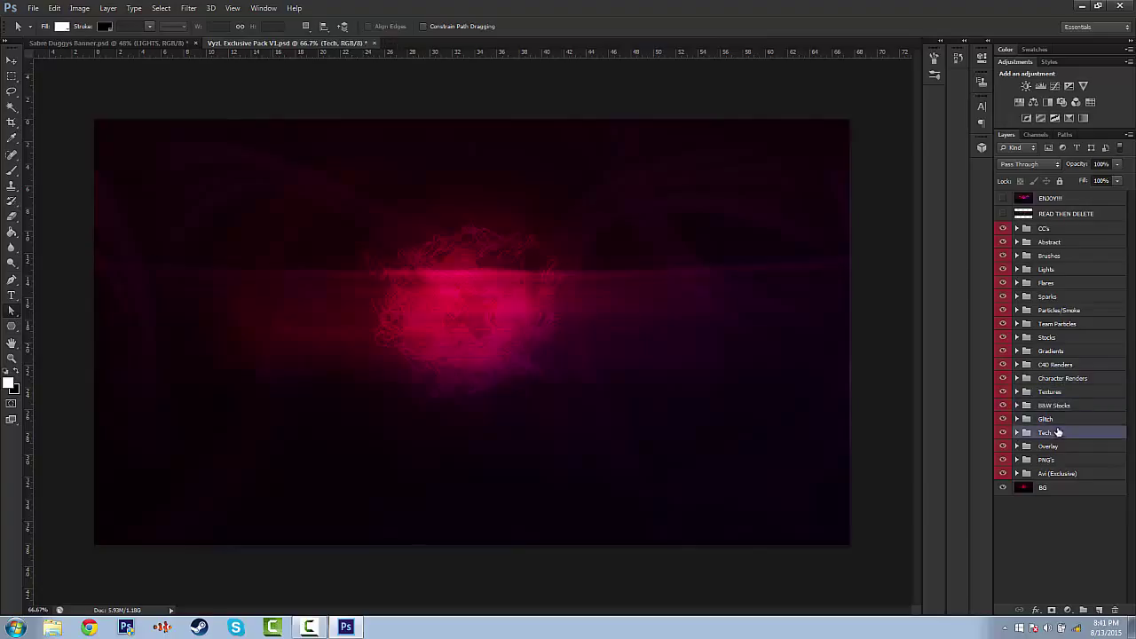
{"action": "left_click", "coordinate": [1056, 422]}
{"action": "left_click", "coordinate": [1059, 437]}
{"action": "left_click", "coordinate": [1061, 449]}
{"action": "left_click", "coordinate": [1062, 473]}
{"action": "left_click_drag", "start_coordinate": [1070, 363], "coordinate": [1065, 350]}
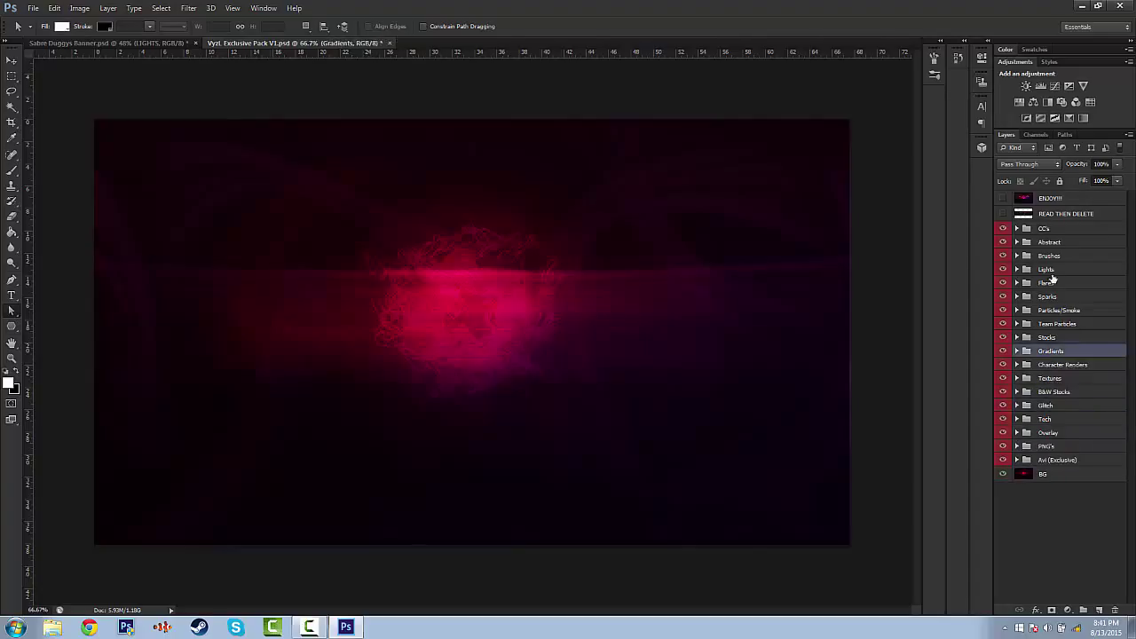
{"action": "left_click", "coordinate": [1053, 270]}
{"action": "left_click", "coordinate": [1053, 244]}
{"action": "left_click", "coordinate": [1058, 310]}
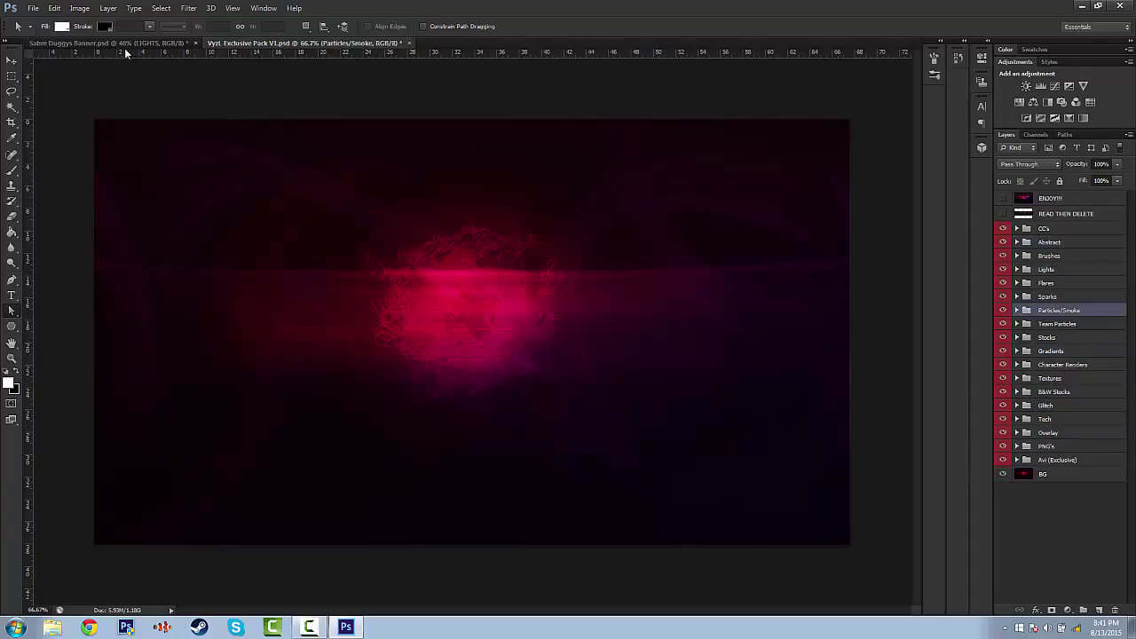
{"action": "left_click", "coordinate": [1052, 352]}
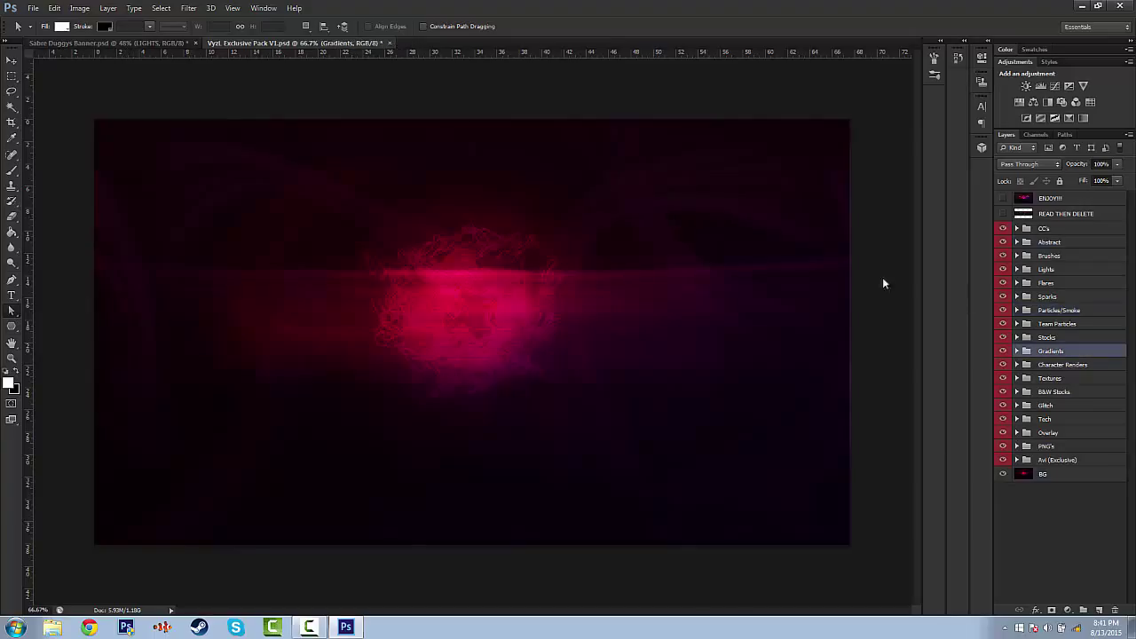
Step: Return to the banner document and add a new layer directly above Layer 24 inside the Lighting group
{"action": "left_click", "coordinate": [135, 42]}
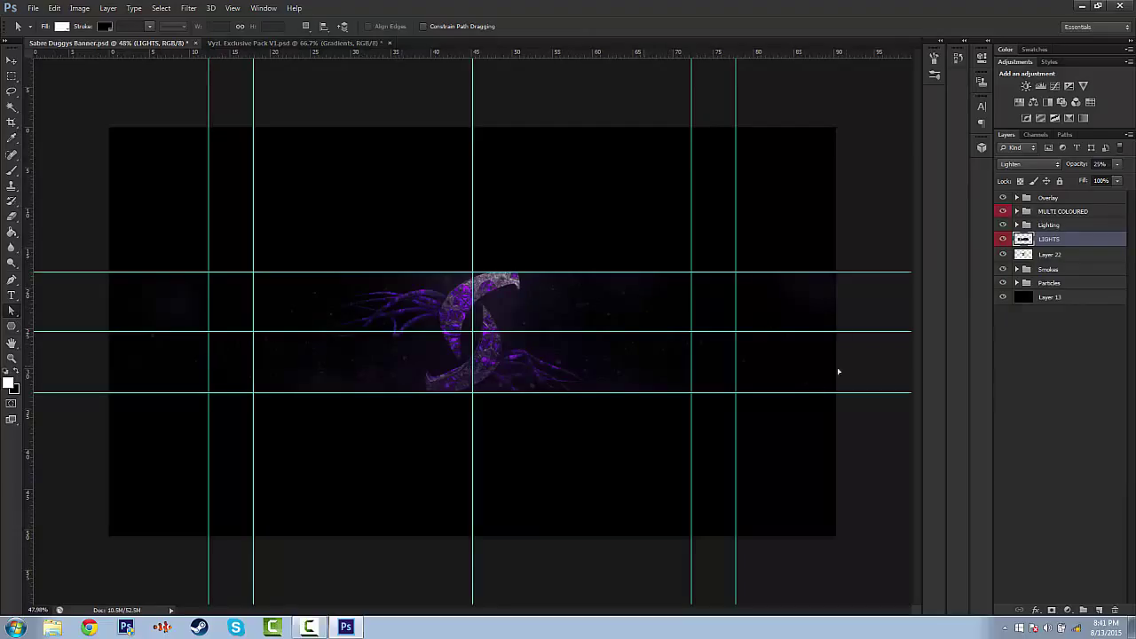
{"action": "left_click", "coordinate": [1050, 226]}
{"action": "left_click", "coordinate": [1018, 226]}
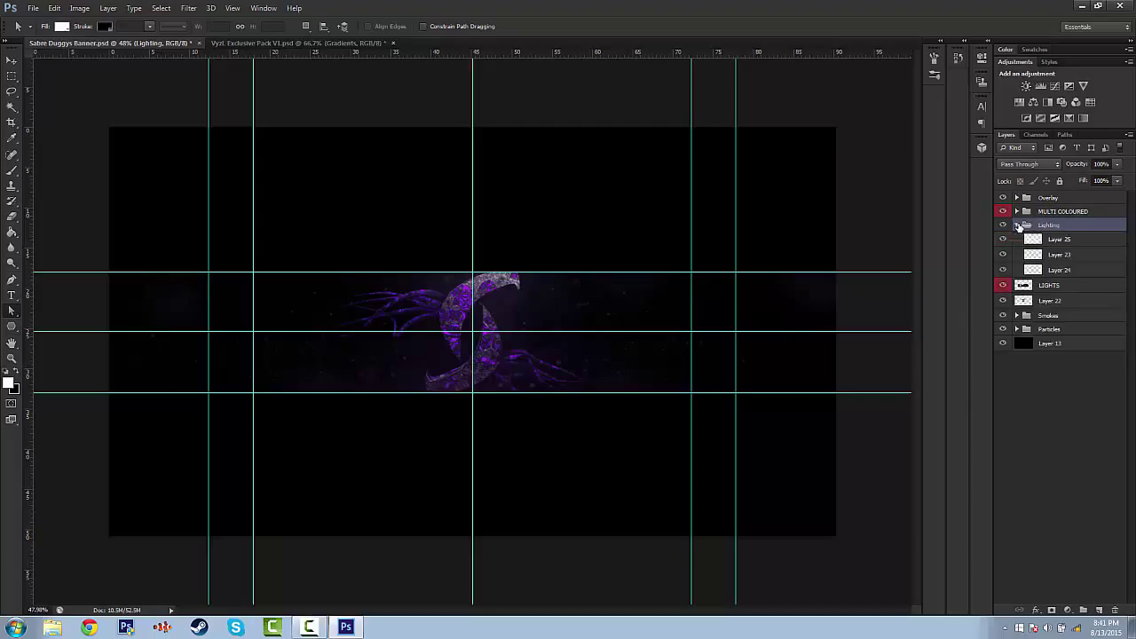
{"action": "left_click", "coordinate": [1068, 270]}
{"action": "left_click", "coordinate": [1099, 611]}
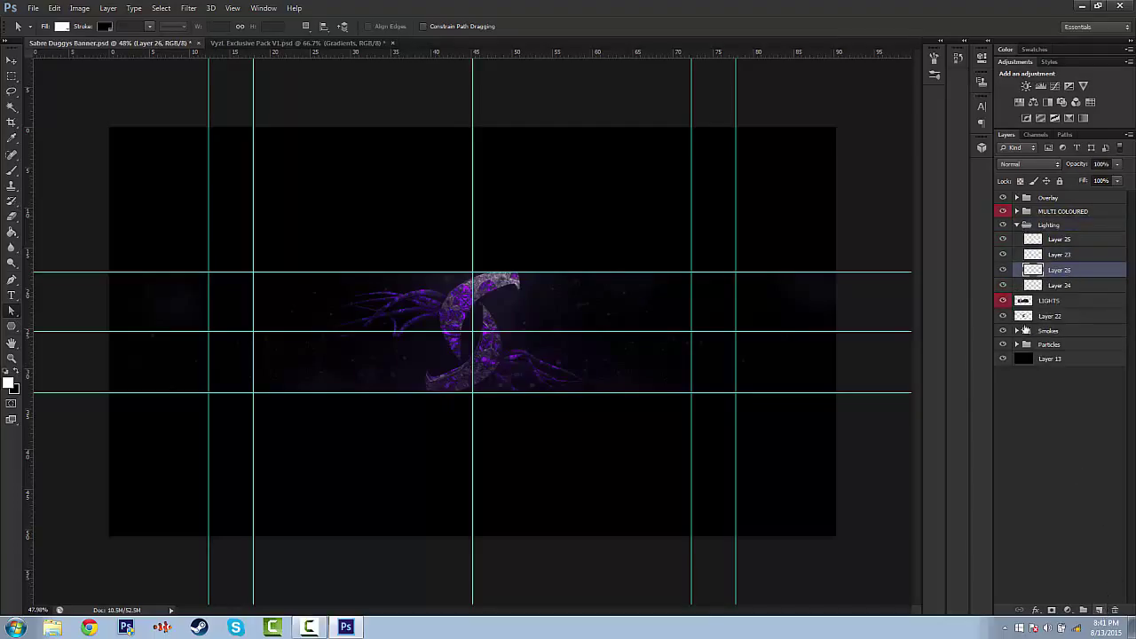
{"action": "left_click", "coordinate": [11, 171]}
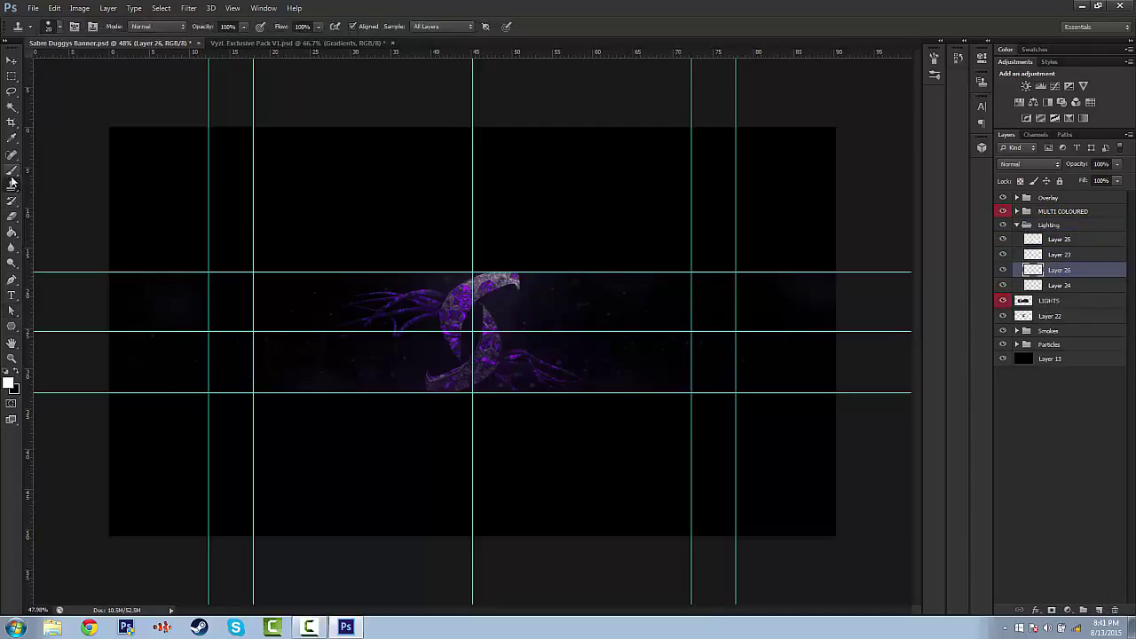
Step: Set the foreground colour to bright green #2ae251 and try a soft brush dab on the strip, well to the logo's left
{"action": "left_click", "coordinate": [9, 380]}
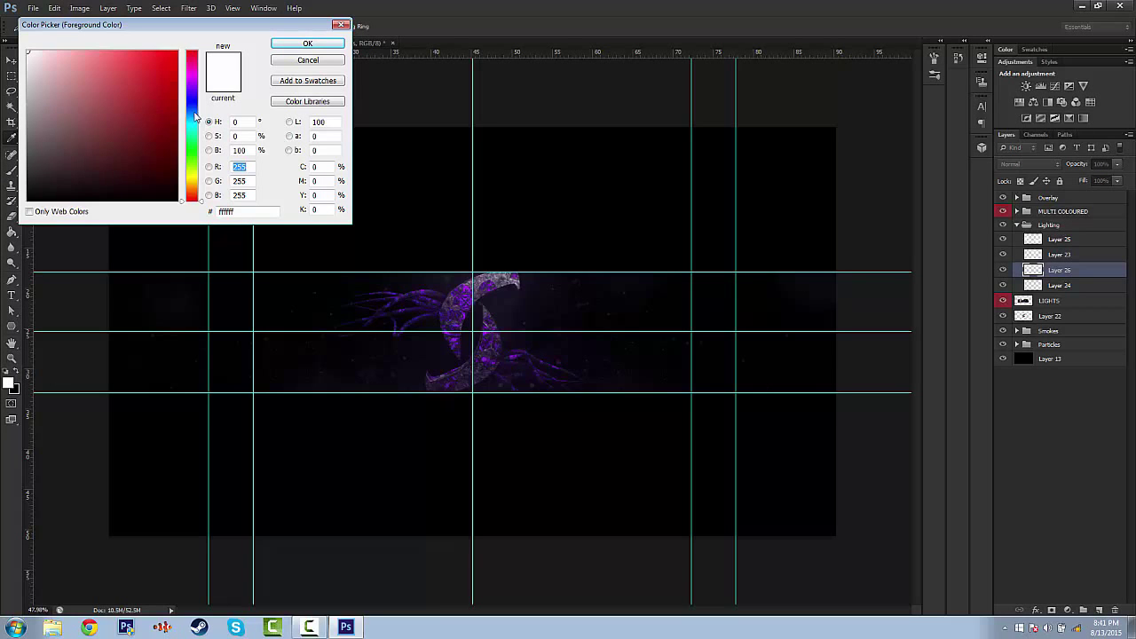
{"action": "left_click", "coordinate": [192, 149]}
{"action": "left_click_drag", "start_coordinate": [164, 88], "coordinate": [149, 67]}
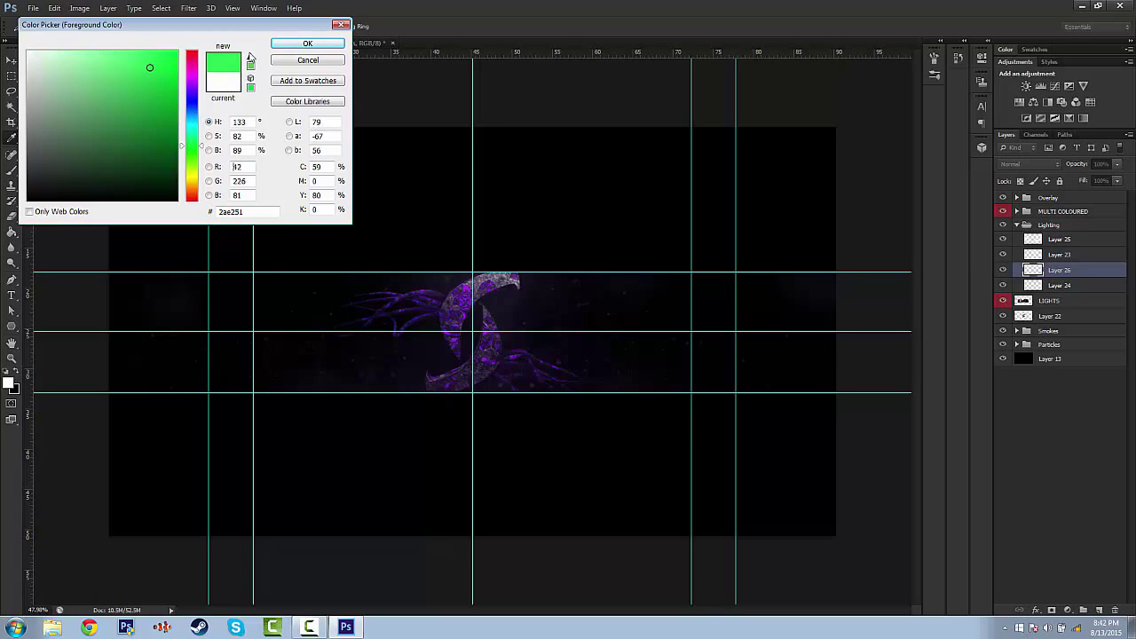
{"action": "left_click", "coordinate": [283, 47]}
{"action": "left_click", "coordinate": [240, 302]}
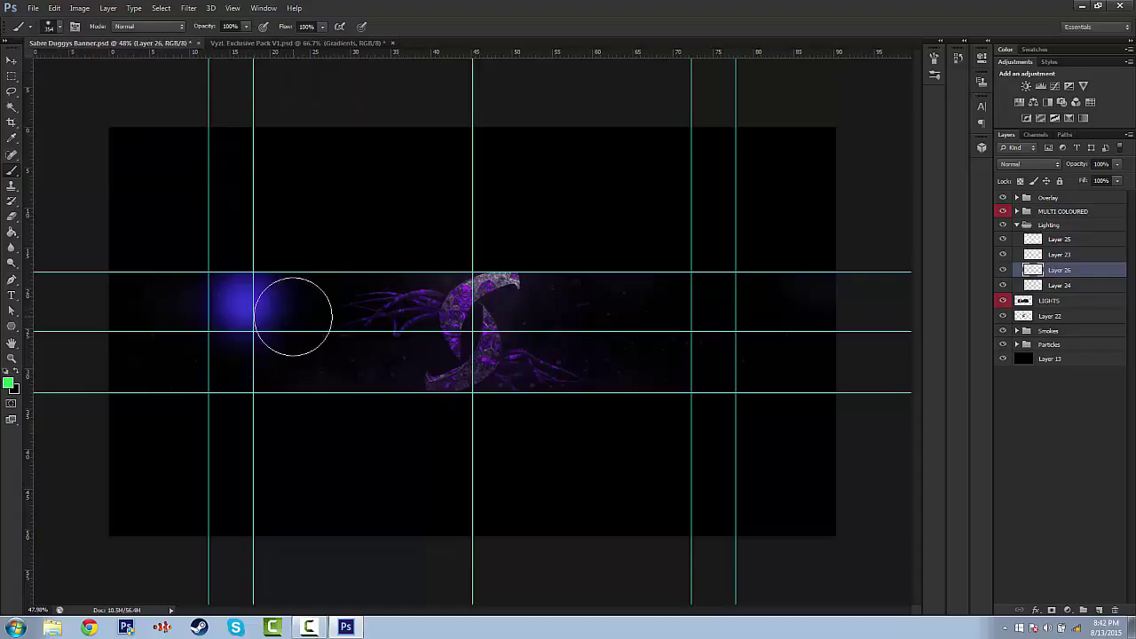
Step: Set the foreground colour to the darker green #1f8d36 and undo the test dab
{"action": "left_click", "coordinate": [8, 382]}
{"action": "left_click", "coordinate": [144, 115]}
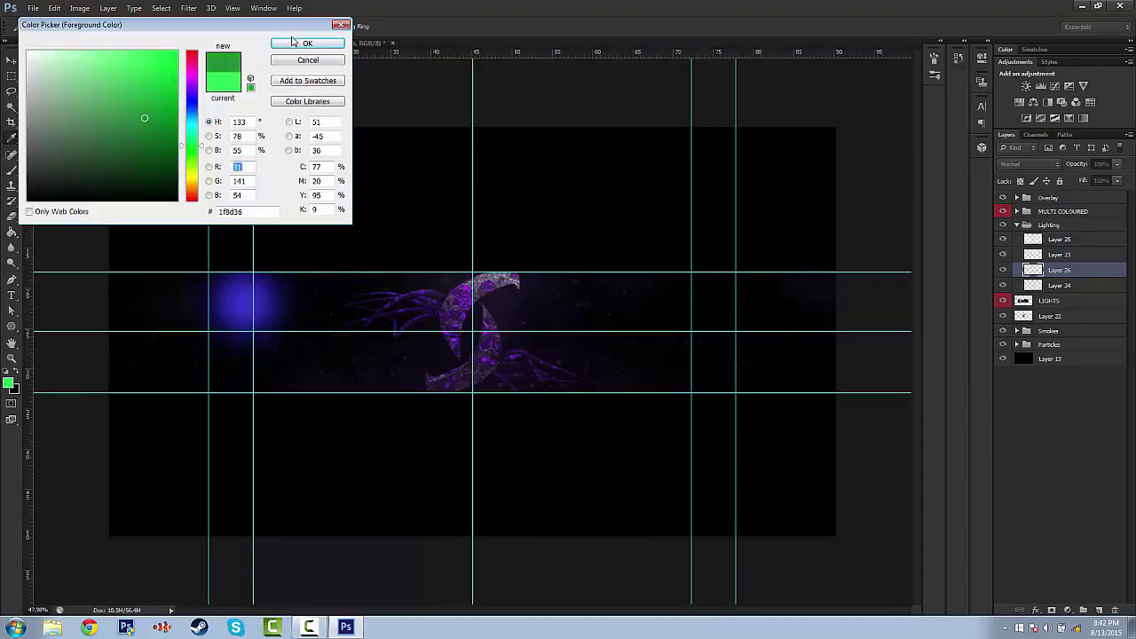
{"action": "left_click", "coordinate": [307, 43]}
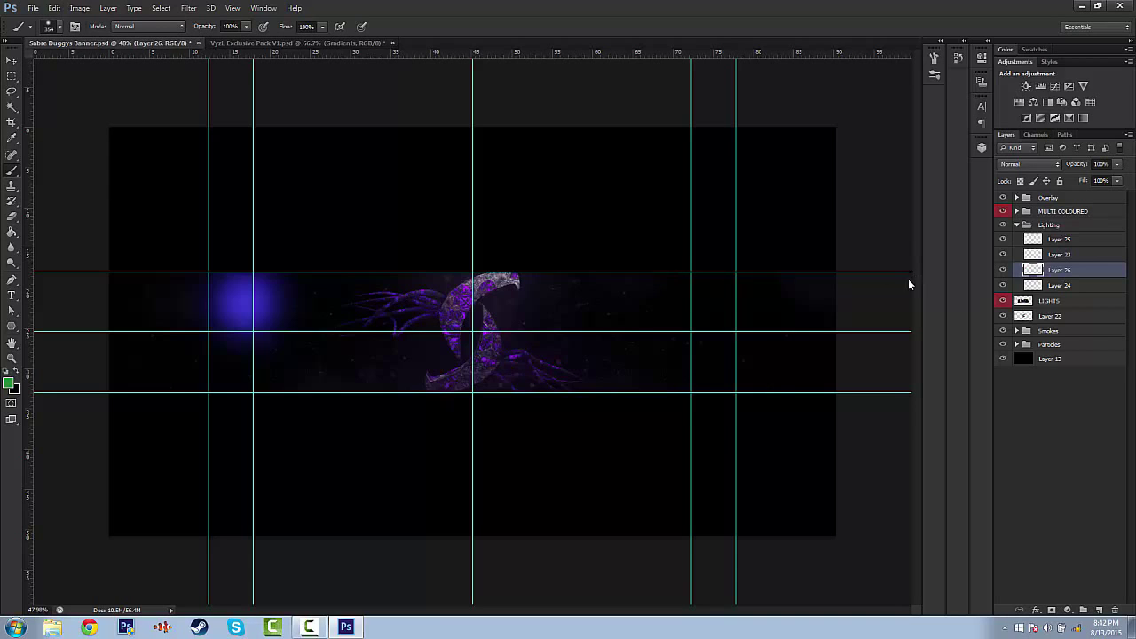
{"action": "key", "text": "ctrl+z"}
Step: Try single soft dabs on either side of the logo and a long diagonal brush stroke across the strip, undoing each attempt
{"action": "left_click", "coordinate": [667, 320]}
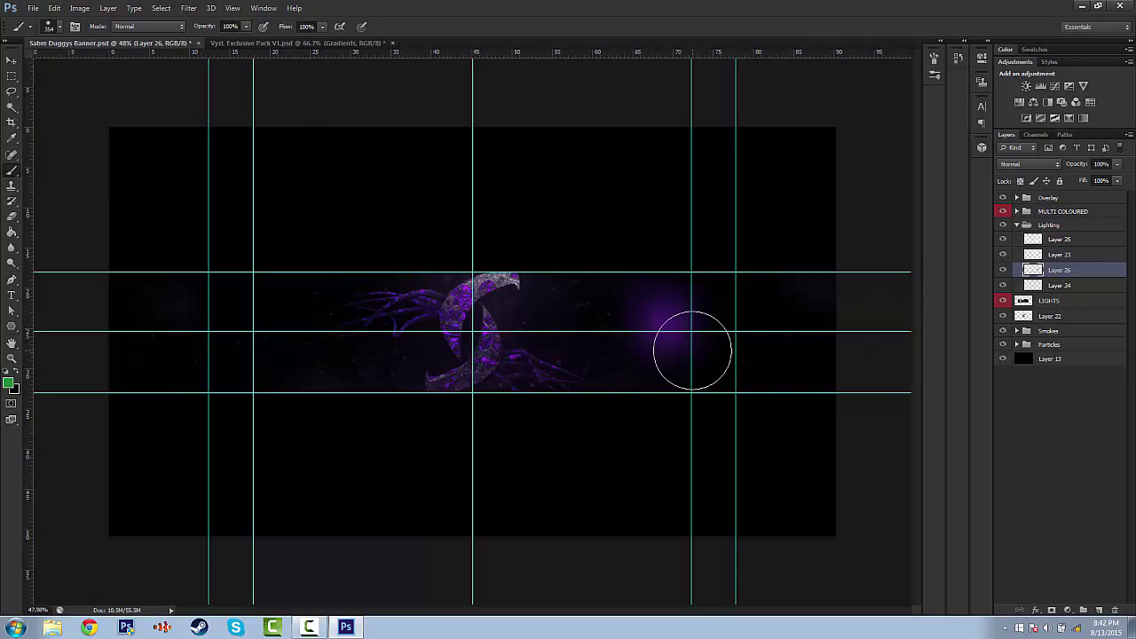
{"action": "key", "text": "ctrl+z"}
{"action": "left_click", "coordinate": [255, 326]}
{"action": "key", "text": "ctrl+z"}
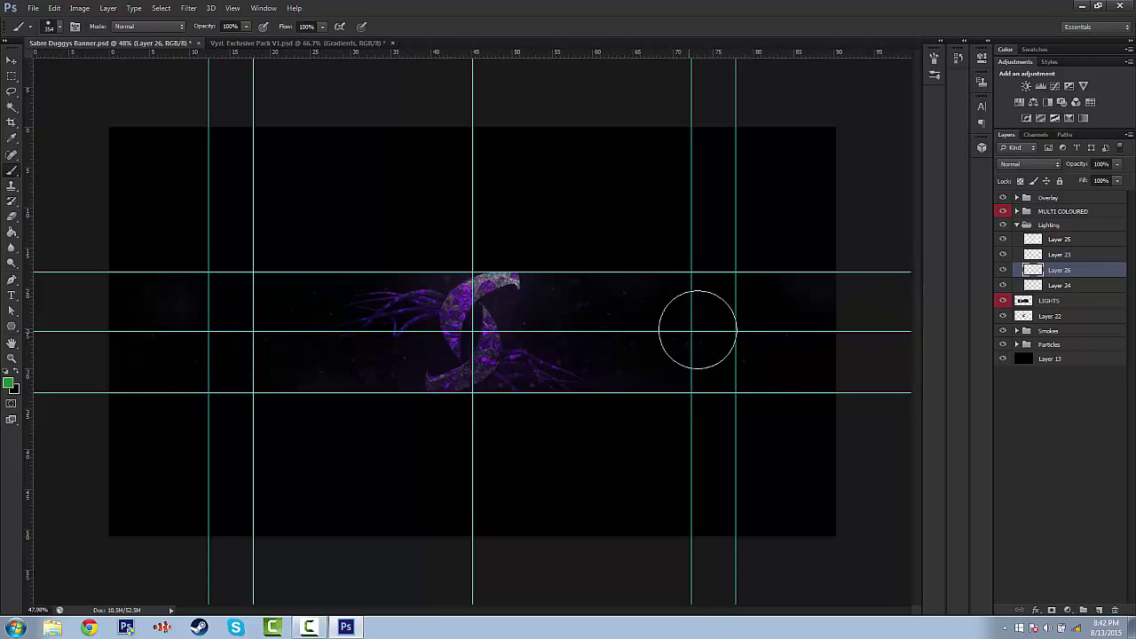
{"action": "left_click", "coordinate": [697, 327]}
{"action": "key", "text": "ctrl+z"}
{"action": "mouse_move", "coordinate": [206, 286]}
{"action": "left_mouse_down"}
{"action": "mouse_move", "coordinate": [791, 418]}
{"action": "mouse_move", "coordinate": [842, 418]}
{"action": "left_mouse_up"}
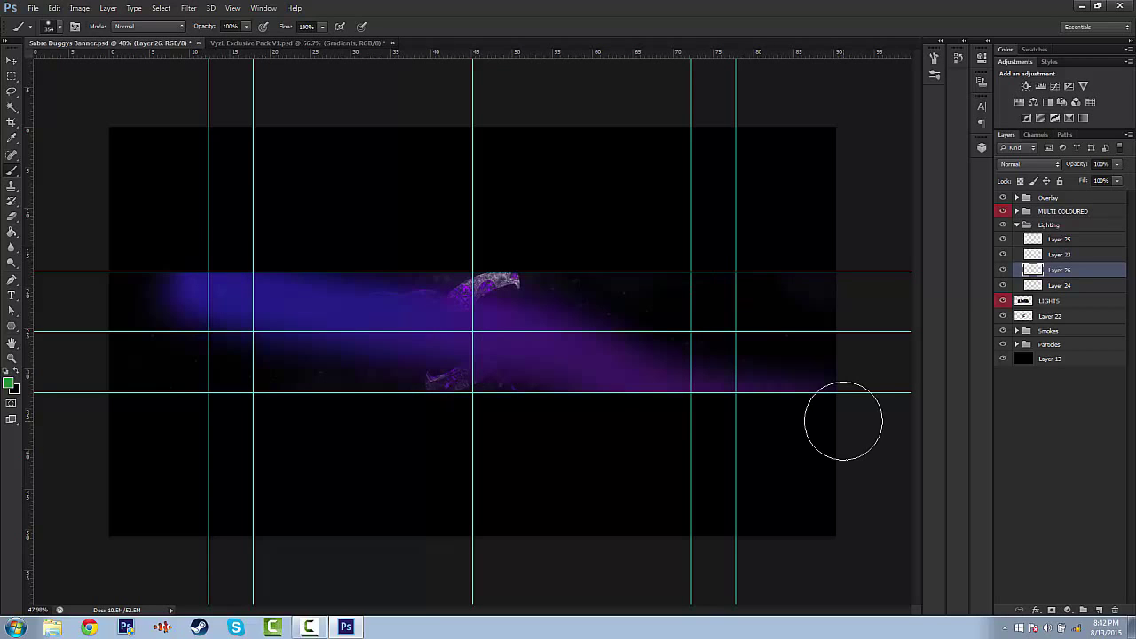
{"action": "key", "text": "ctrl+z"}
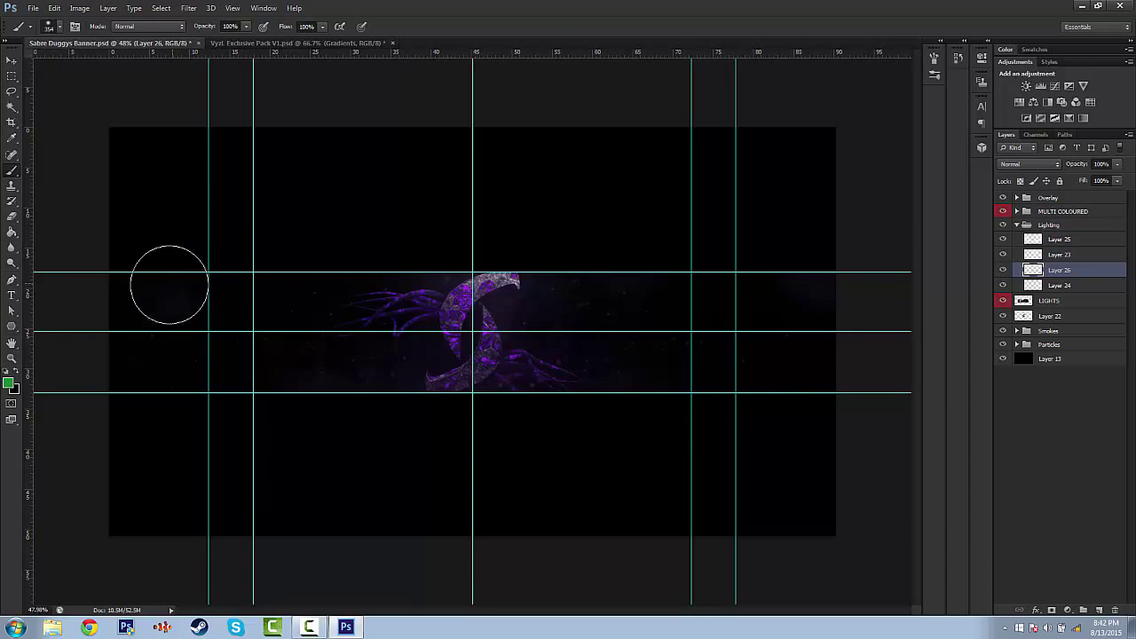
Step: Paint four soft light spots on Layer 26: at the strip's left end, left of the logo, right of the logo and beside its upper curve
{"action": "mouse_move", "coordinate": [124, 274]}
{"action": "left_mouse_down"}
{"action": "mouse_move", "coordinate": [165, 248]}
{"action": "mouse_move", "coordinate": [127, 261]}
{"action": "mouse_move", "coordinate": [88, 347]}
{"action": "left_mouse_up"}
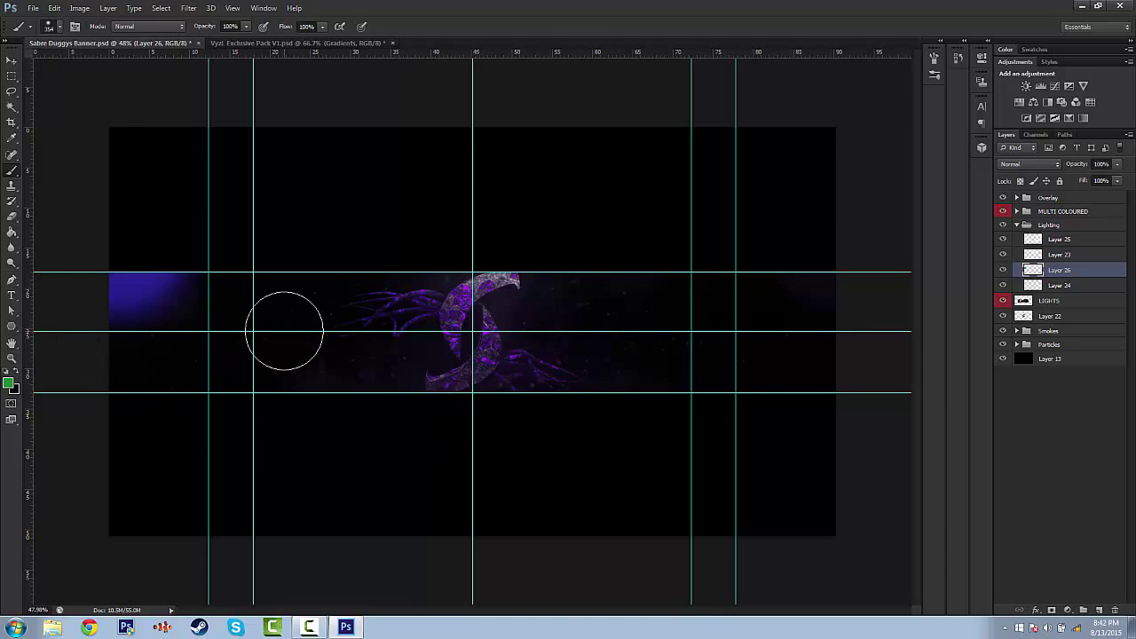
{"action": "mouse_move", "coordinate": [284, 329]}
{"action": "left_mouse_down"}
{"action": "mouse_move", "coordinate": [269, 335]}
{"action": "mouse_move", "coordinate": [282, 324]}
{"action": "left_mouse_up"}
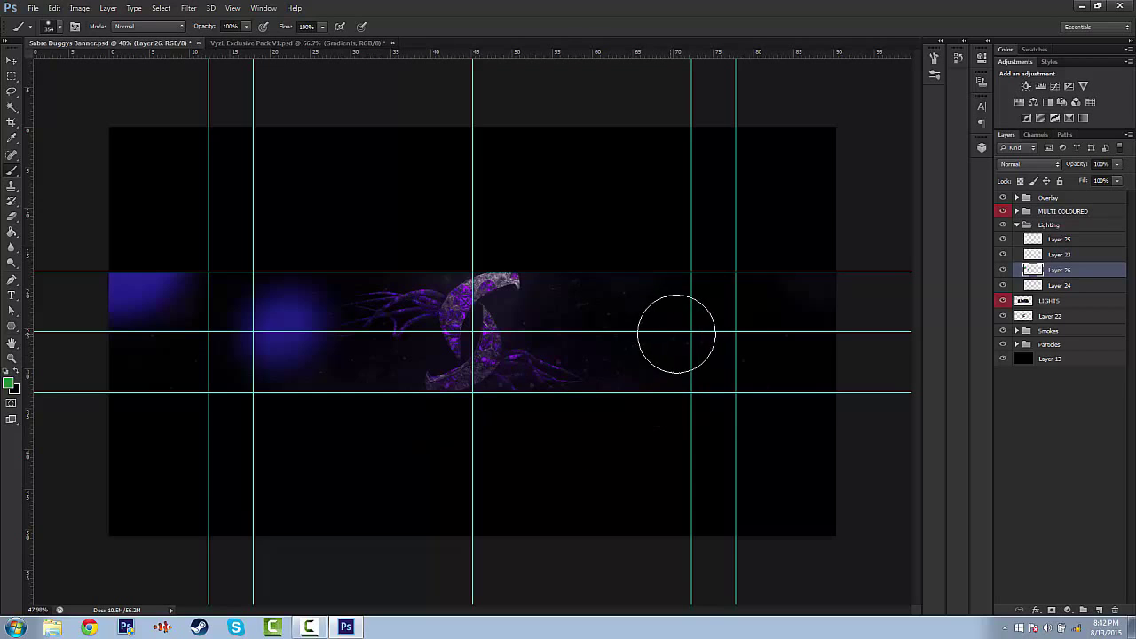
{"action": "mouse_move", "coordinate": [675, 329]}
{"action": "left_mouse_down"}
{"action": "mouse_move", "coordinate": [720, 338]}
{"action": "mouse_move", "coordinate": [699, 345]}
{"action": "left_mouse_up"}
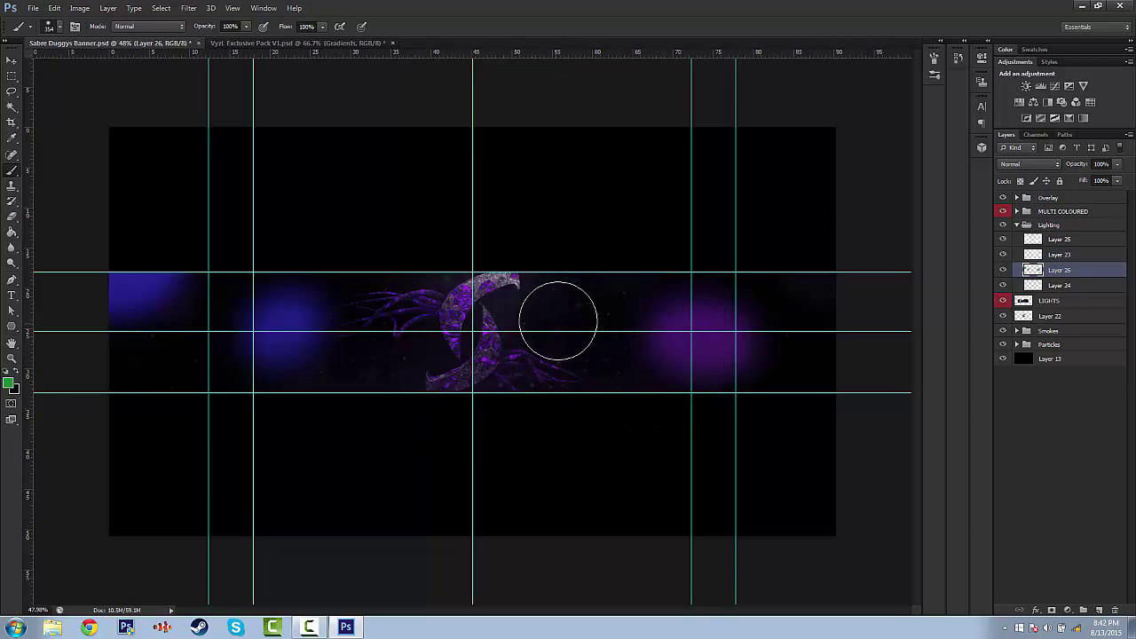
{"action": "left_click", "coordinate": [544, 311]}
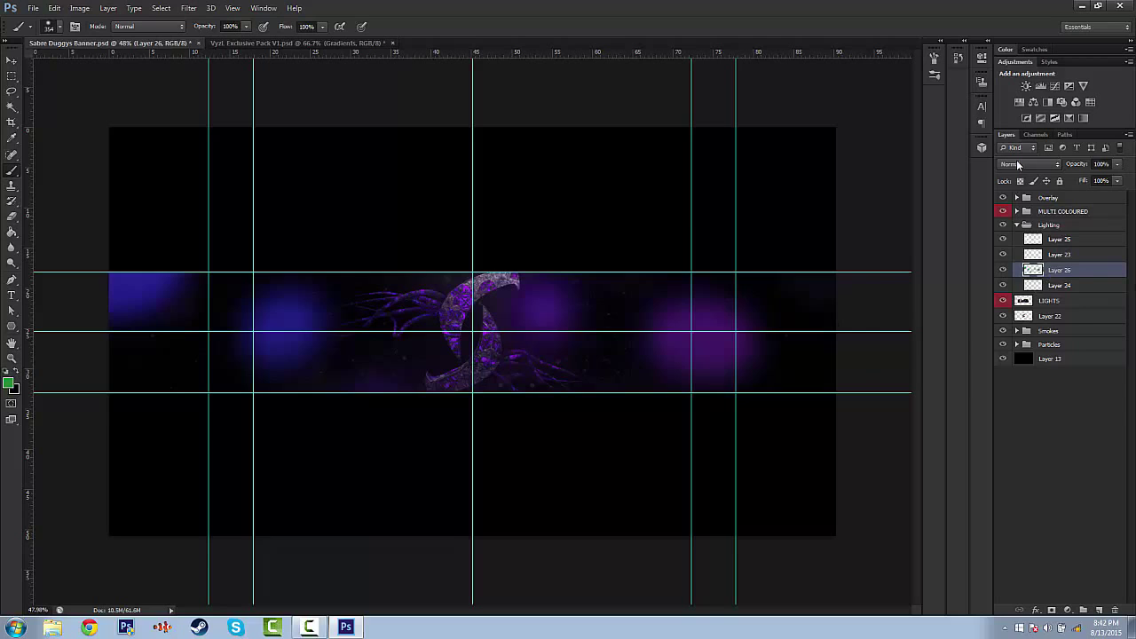
Step: Try the Color Burn and Color Dodge blend modes on Layer 26, settling on Screen
{"action": "left_click", "coordinate": [1019, 164]}
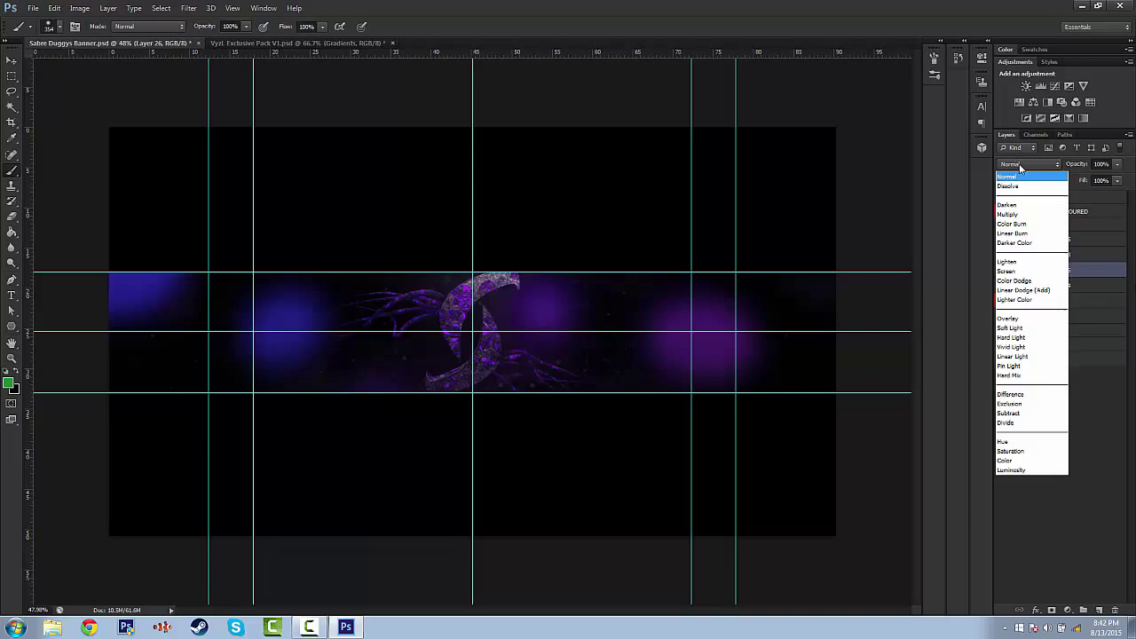
{"action": "left_click", "coordinate": [1015, 225]}
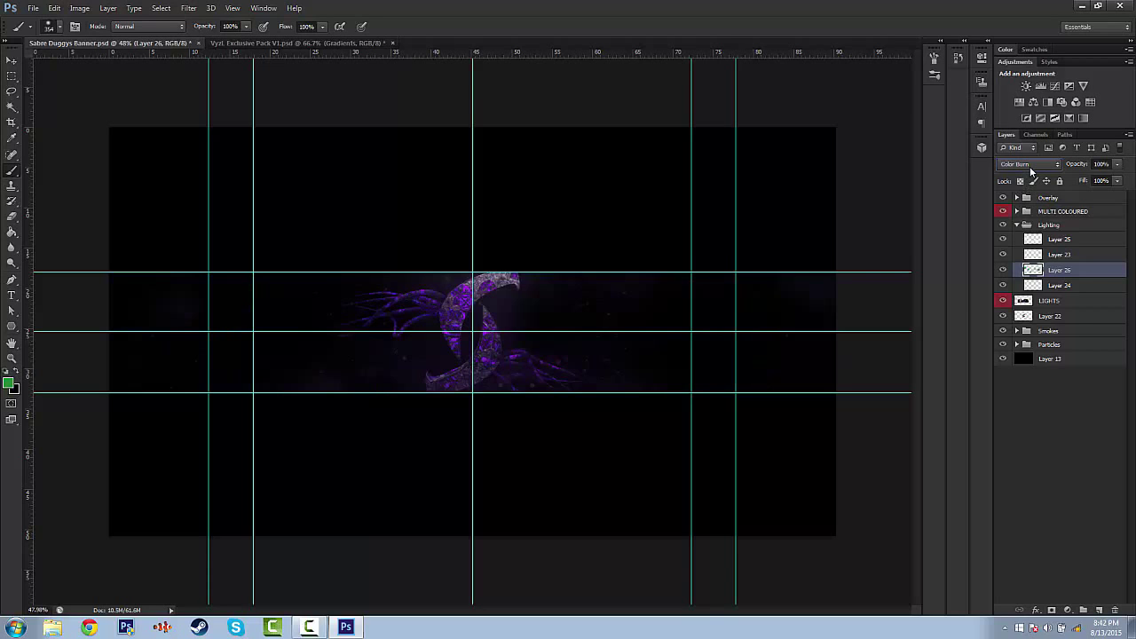
{"action": "left_click", "coordinate": [1028, 164]}
{"action": "left_click", "coordinate": [1026, 276]}
{"action": "left_click", "coordinate": [1035, 165]}
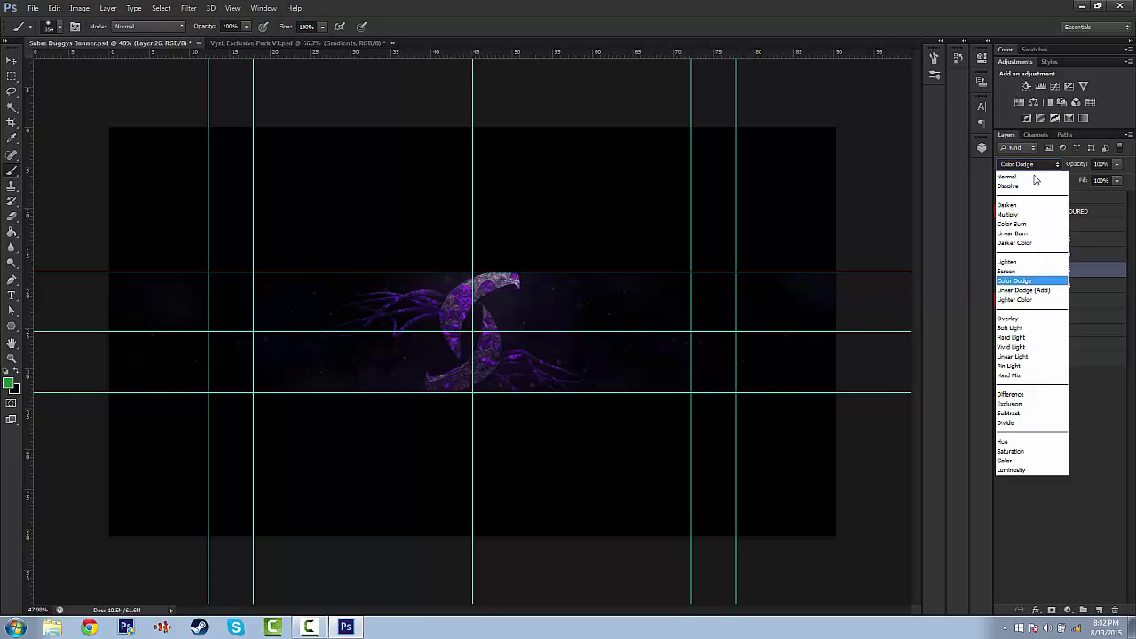
{"action": "left_click", "coordinate": [1013, 272]}
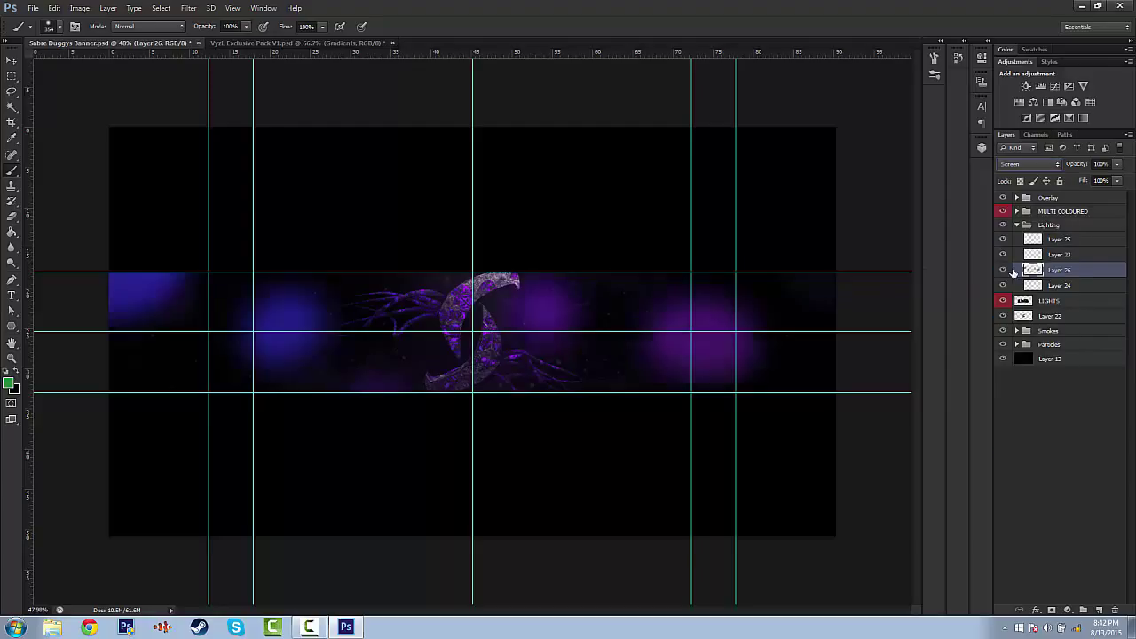
Step: Lower the opacity of Layer 26 until the light spots are only a faint glow, and deselect all layers
{"action": "left_click", "coordinate": [1118, 166]}
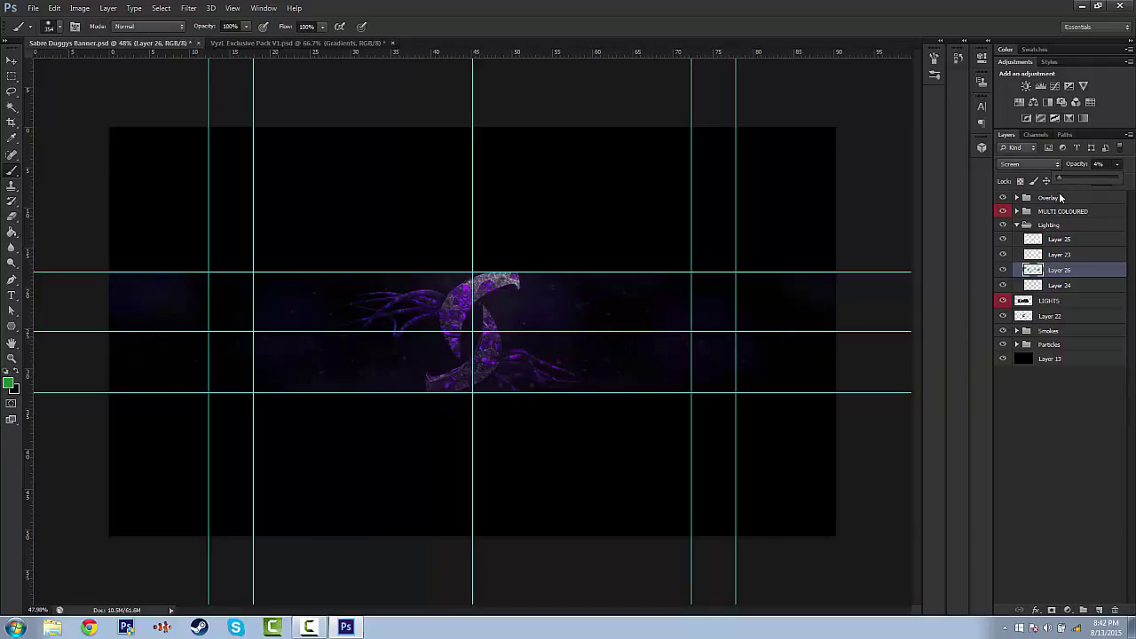
{"action": "left_click_drag", "start_coordinate": [1060, 193], "coordinate": [1063, 193]}
{"action": "key", "text": "Return"}
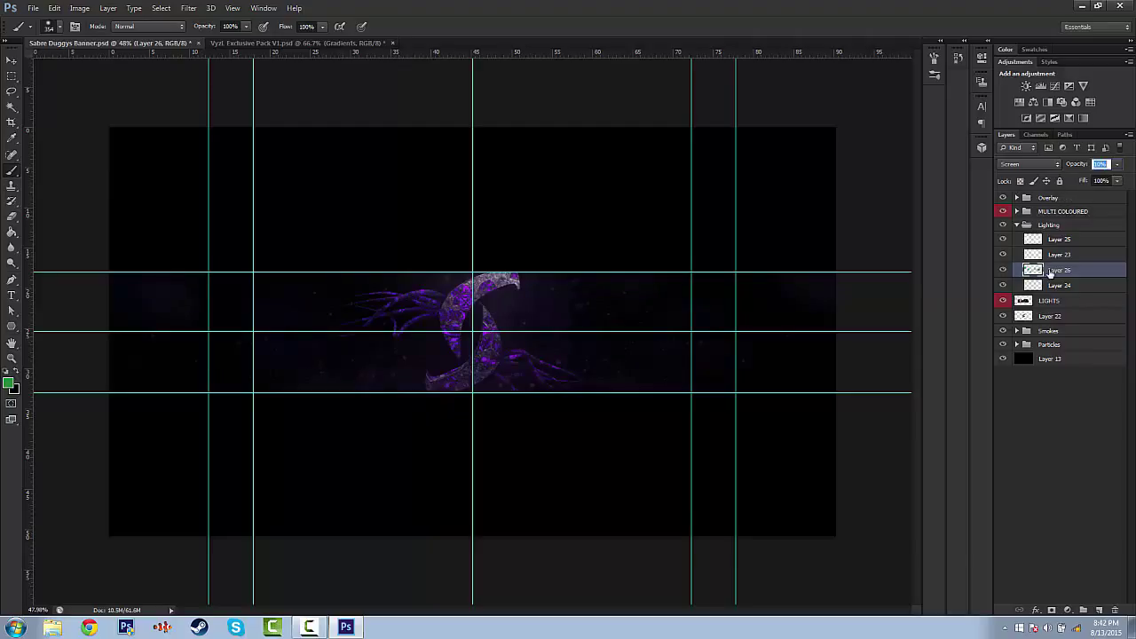
{"action": "left_click", "coordinate": [1085, 405]}
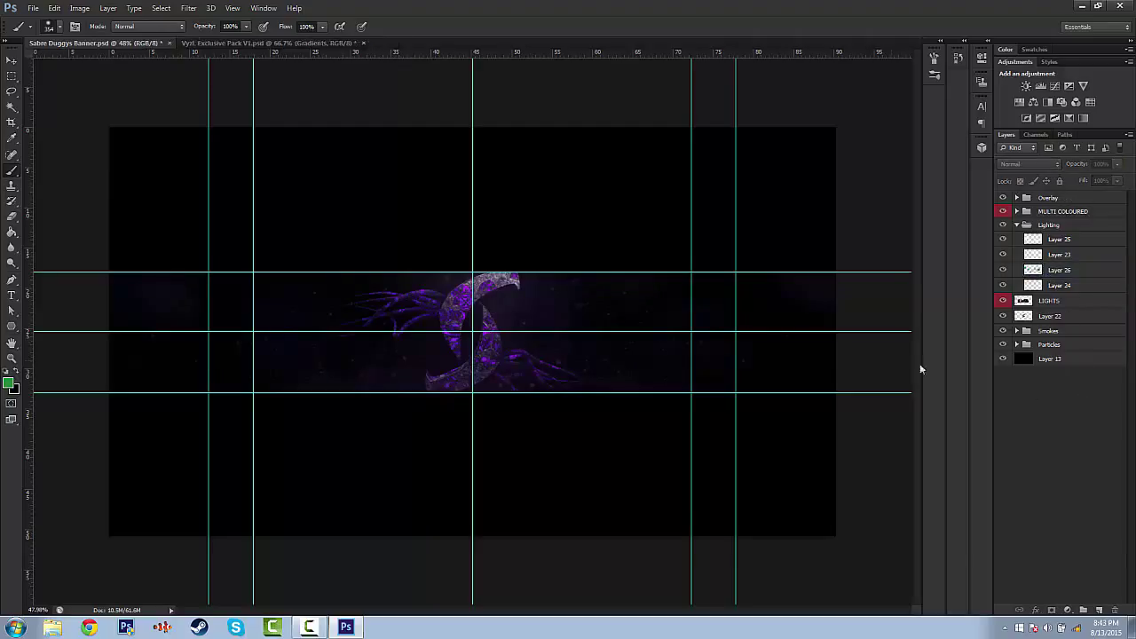
Step: Duplicate all layers and groups from Overlay down to Layer 13 and merge the copies into one layer
{"action": "left_click", "coordinate": [1055, 198]}
{"action": "left_click", "coordinate": [1064, 358], "text": "shift"}
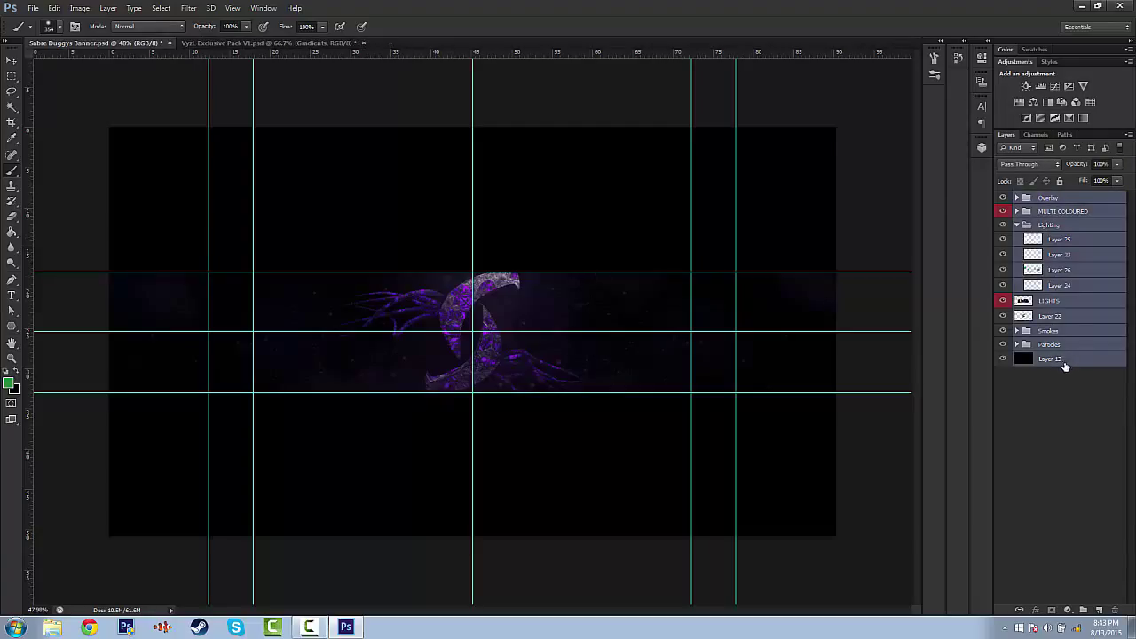
{"action": "key", "text": "ctrl+j"}
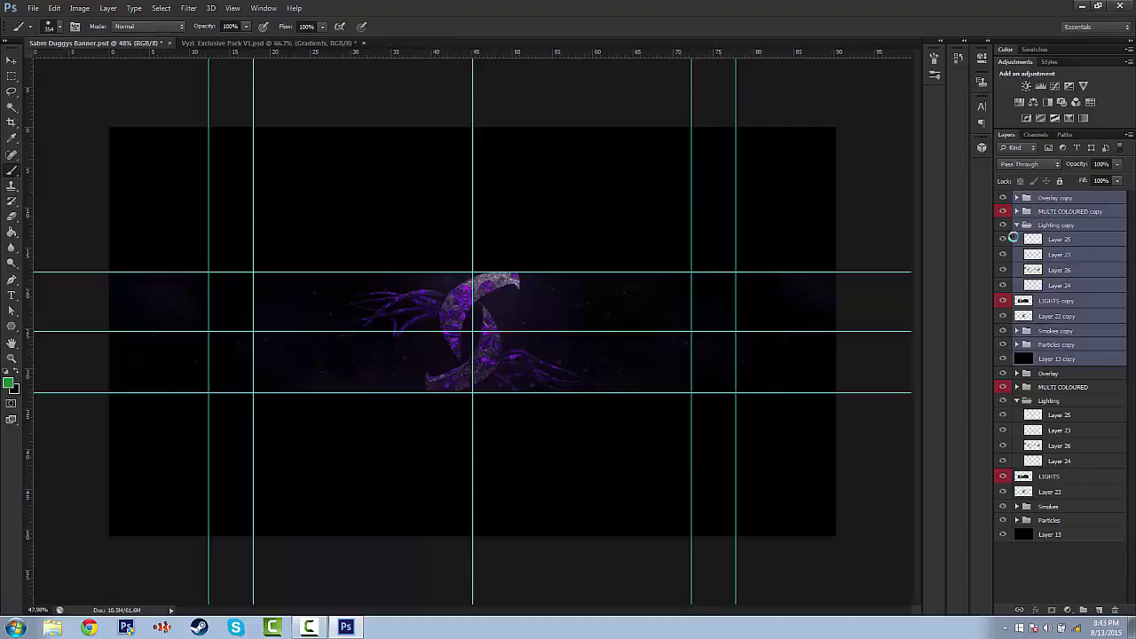
{"action": "key", "text": "ctrl+e"}
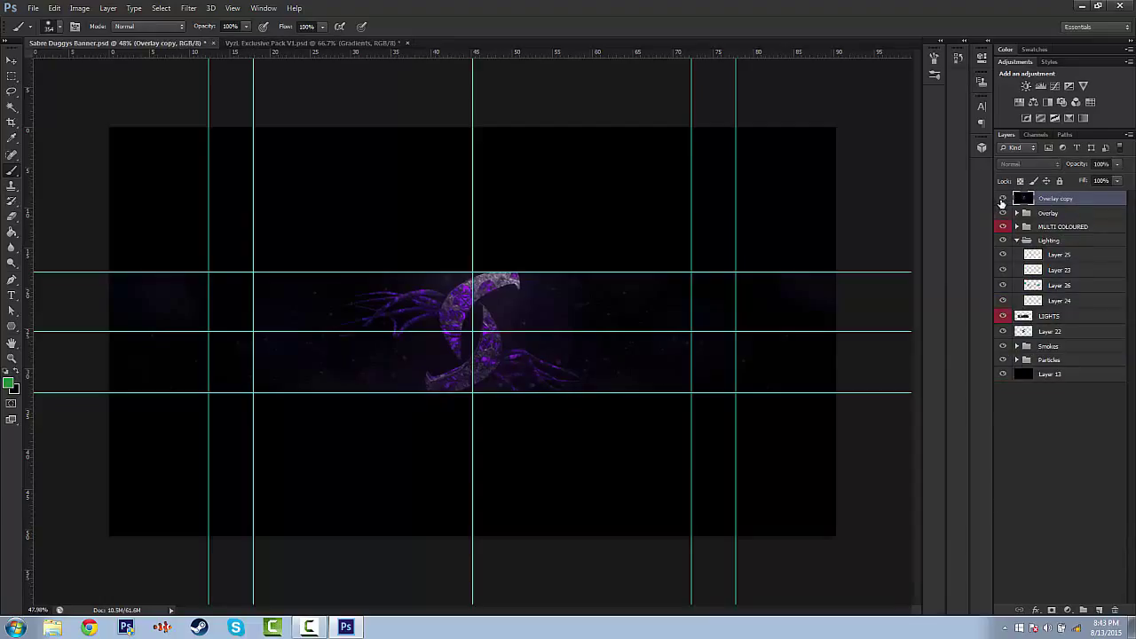
Step: Apply a Motion Blur with an angle of 0° and a distance of 20 pixels to the merged copy
{"action": "left_click", "coordinate": [189, 8]}
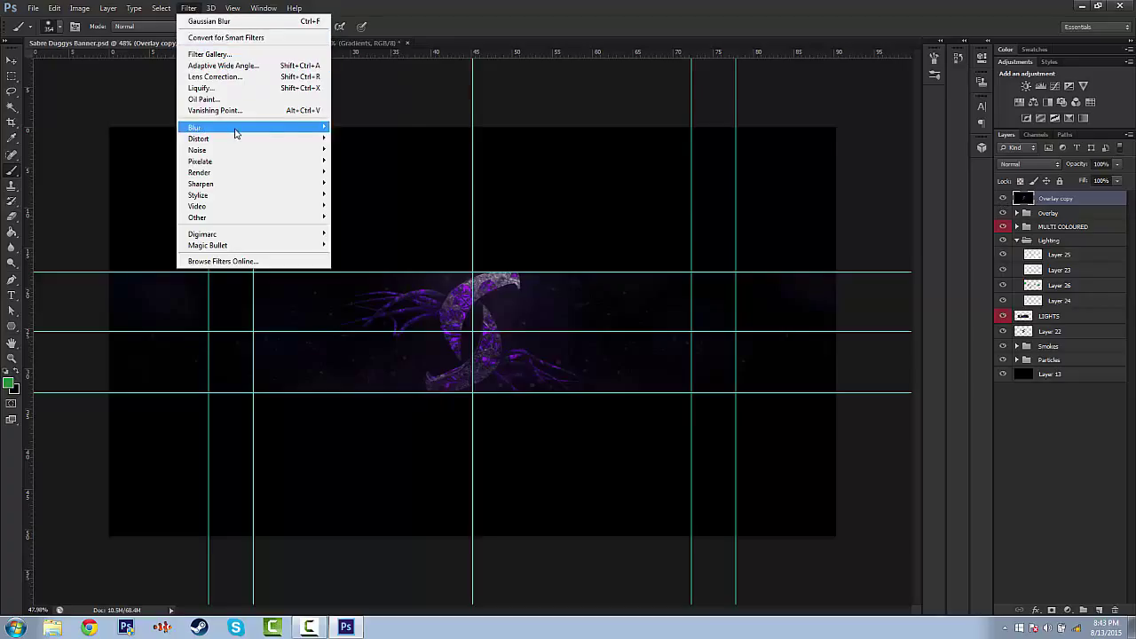
{"action": "mouse_move", "coordinate": [236, 130]}
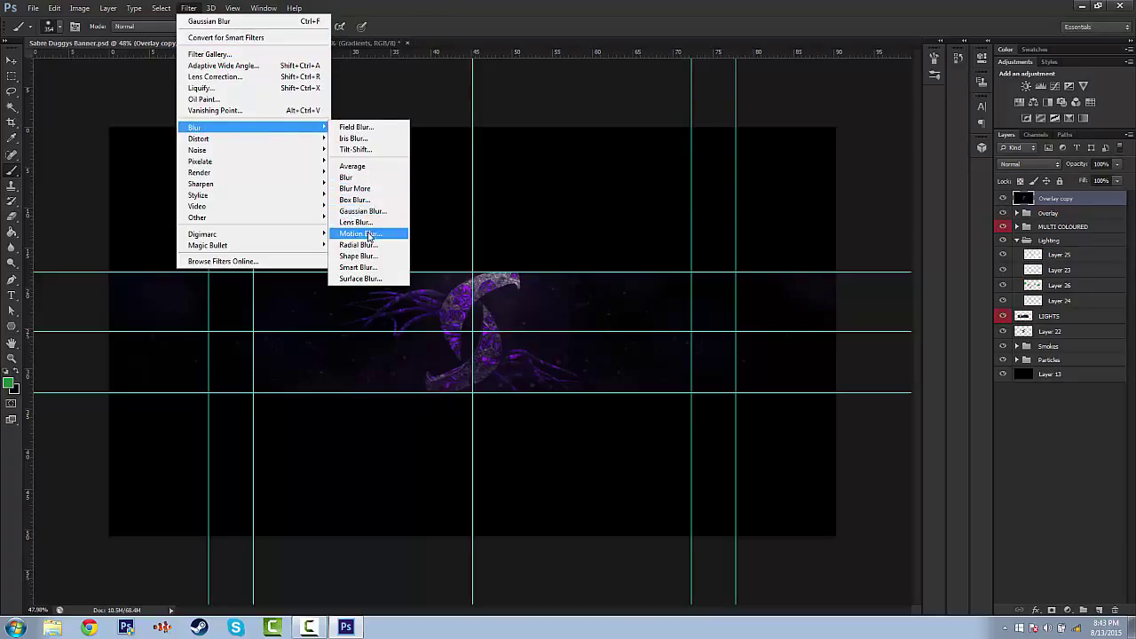
{"action": "left_click", "coordinate": [359, 234]}
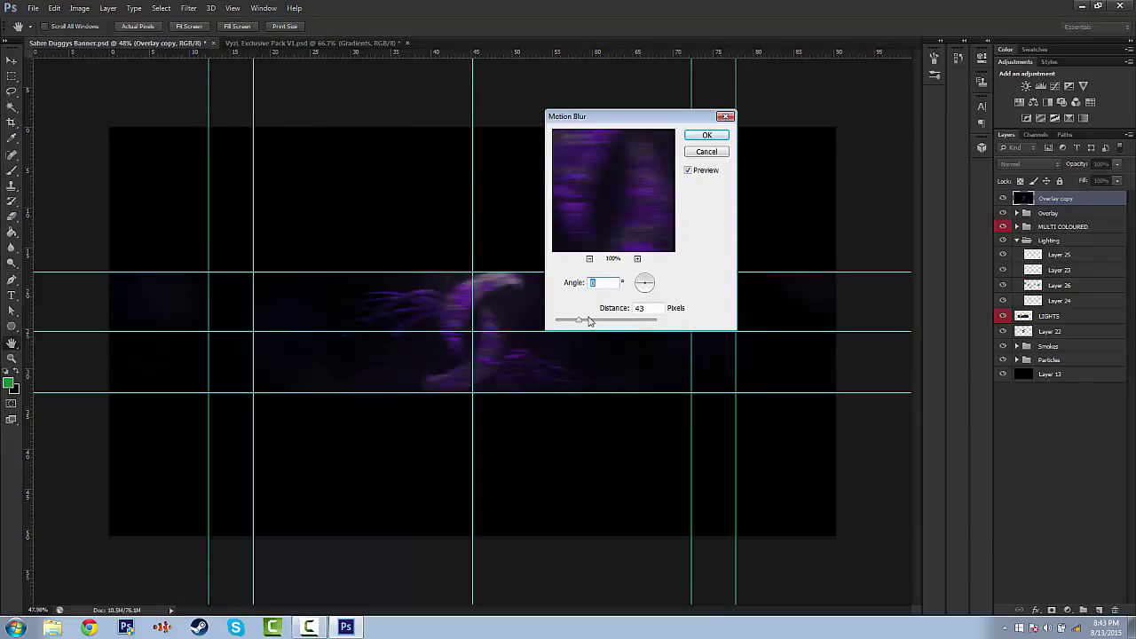
{"action": "left_click_drag", "start_coordinate": [571, 326], "coordinate": [562, 329]}
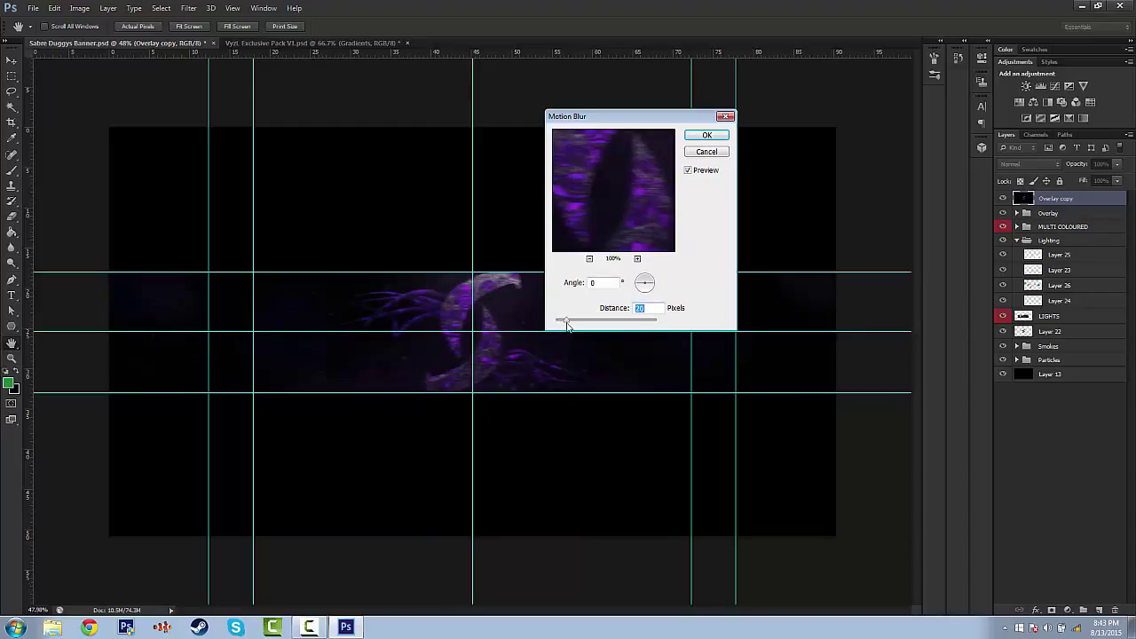
{"action": "left_click", "coordinate": [698, 137]}
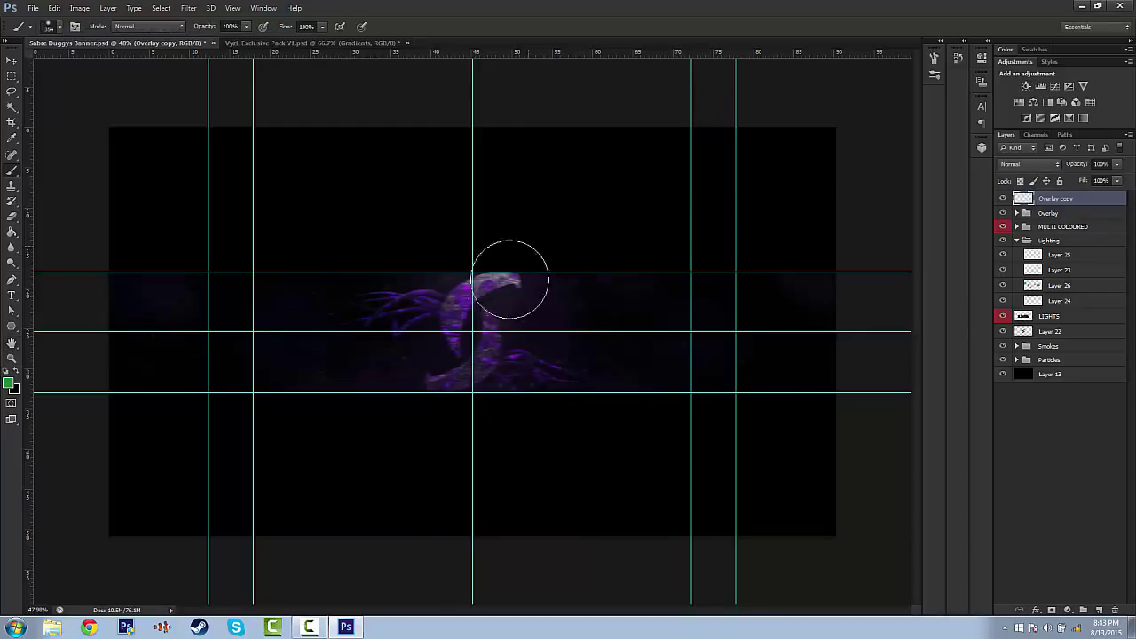
Step: Reset the colours to default and erase the blur over the logo's crescents and left tendrils with the Eraser at sizes 61 and 28
{"action": "left_click", "coordinate": [12, 217]}
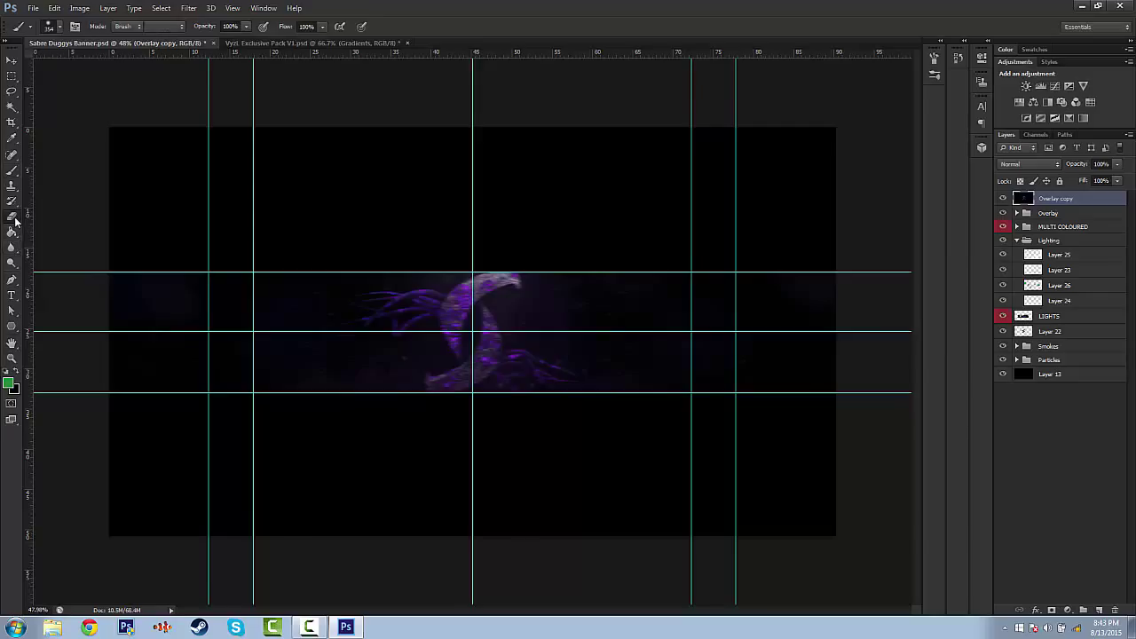
{"action": "left_click", "coordinate": [5, 376]}
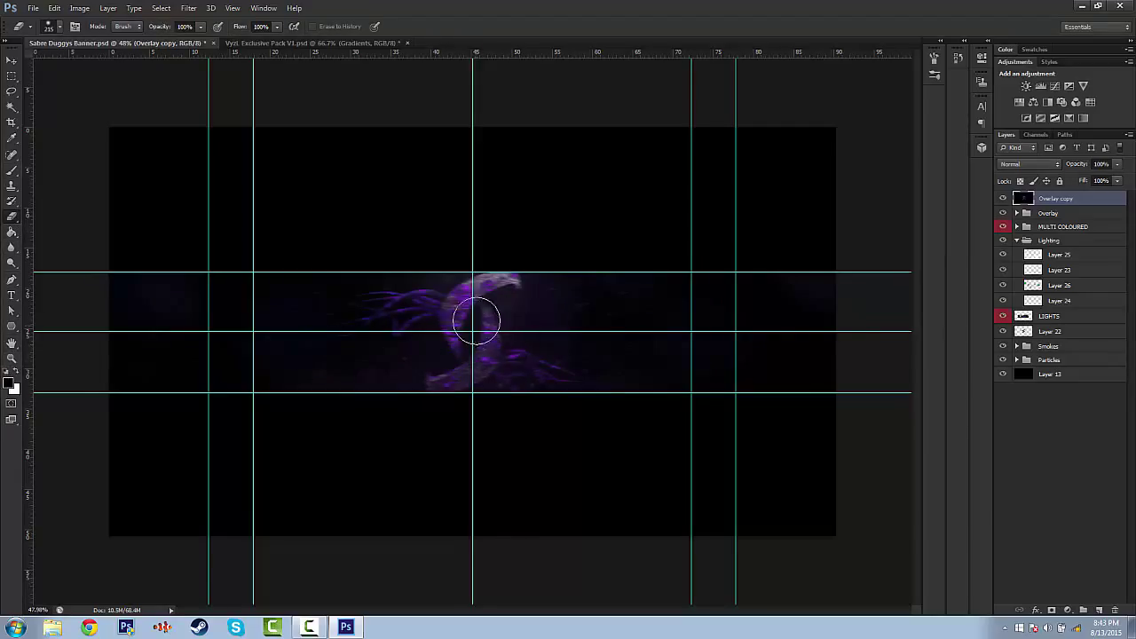
{"action": "key", "text": "ctrl+plus"}
{"action": "scroll", "coordinate": [388, 350], "scroll_direction": "up", "scroll_amount": 1, "text": "alt"}
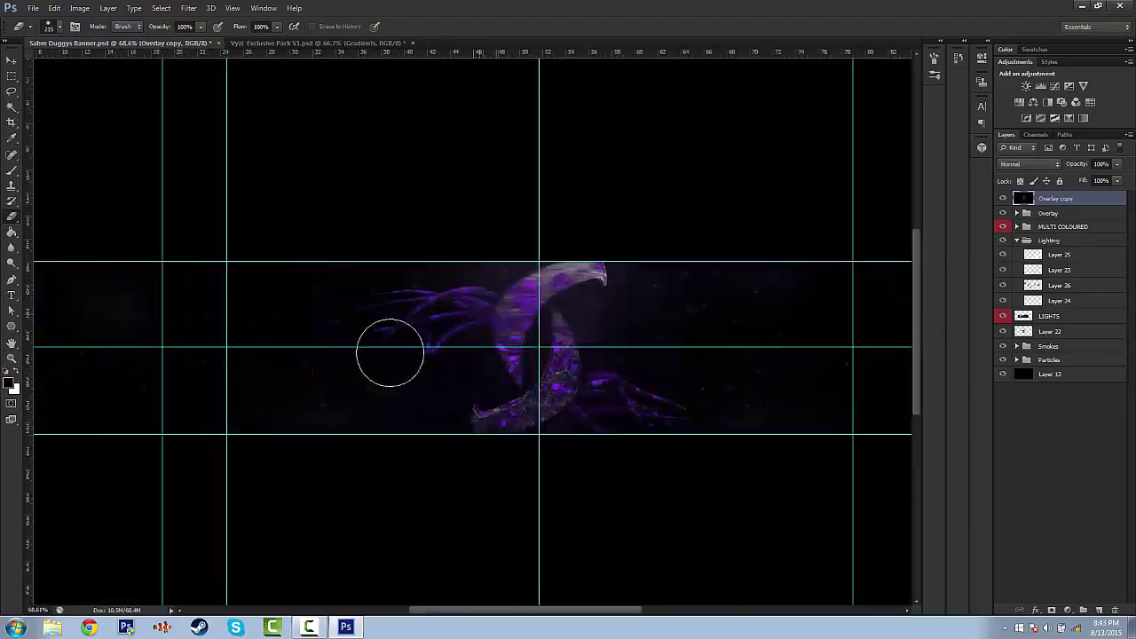
{"action": "scroll", "coordinate": [608, 284], "scroll_direction": "up", "scroll_amount": 2, "text": "alt"}
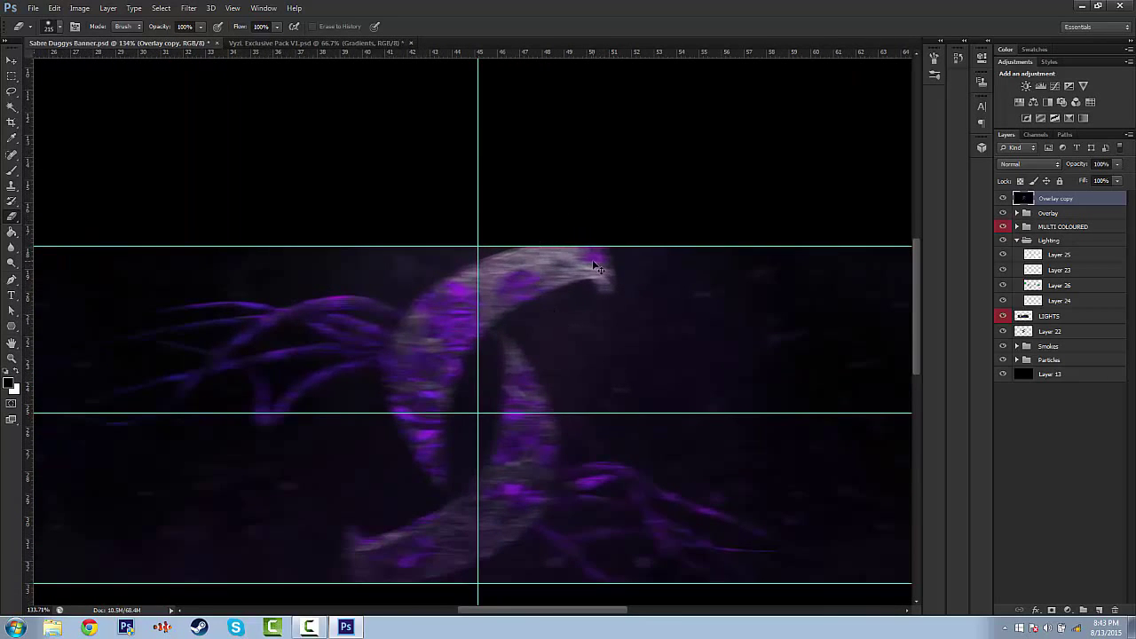
{"action": "mouse_move", "coordinate": [592, 261]}
{"action": "right_mouse_down", "text": "alt"}
{"action": "mouse_move", "coordinate": [539, 263]}
{"action": "mouse_move", "coordinate": [540, 453]}
{"action": "mouse_move", "coordinate": [519, 478]}
{"action": "mouse_move", "coordinate": [561, 370]}
{"action": "mouse_move", "coordinate": [561, 178]}
{"action": "mouse_move", "coordinate": [575, 200]}
{"action": "right_mouse_up", "text": "alt"}
{"action": "mouse_move", "coordinate": [595, 262]}
{"action": "left_mouse_down"}
{"action": "mouse_move", "coordinate": [497, 279]}
{"action": "mouse_move", "coordinate": [551, 257]}
{"action": "mouse_move", "coordinate": [483, 276]}
{"action": "mouse_move", "coordinate": [506, 262]}
{"action": "mouse_move", "coordinate": [448, 293]}
{"action": "mouse_move", "coordinate": [413, 331]}
{"action": "left_mouse_up"}
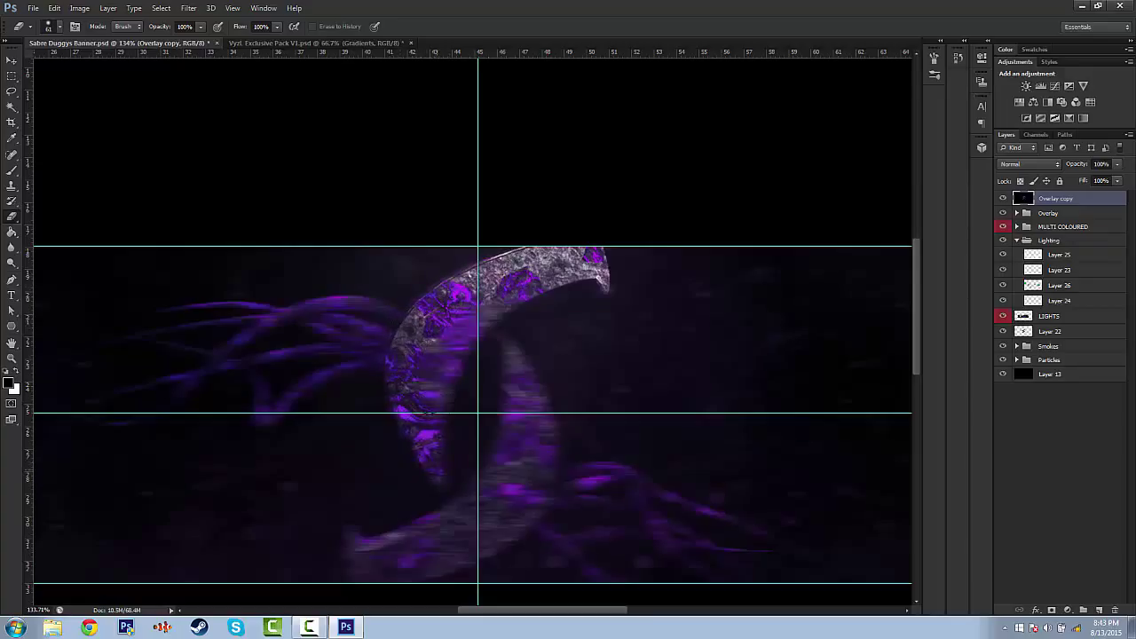
{"action": "mouse_move", "coordinate": [442, 406]}
{"action": "left_mouse_down"}
{"action": "mouse_move", "coordinate": [448, 353]}
{"action": "mouse_move", "coordinate": [490, 307]}
{"action": "mouse_move", "coordinate": [507, 347]}
{"action": "mouse_move", "coordinate": [515, 462]}
{"action": "mouse_move", "coordinate": [436, 536]}
{"action": "mouse_move", "coordinate": [365, 561]}
{"action": "mouse_move", "coordinate": [459, 545]}
{"action": "mouse_move", "coordinate": [520, 503]}
{"action": "mouse_move", "coordinate": [537, 444]}
{"action": "mouse_move", "coordinate": [527, 398]}
{"action": "mouse_move", "coordinate": [502, 465]}
{"action": "mouse_move", "coordinate": [521, 418]}
{"action": "mouse_move", "coordinate": [542, 463]}
{"action": "mouse_move", "coordinate": [515, 518]}
{"action": "mouse_move", "coordinate": [489, 525]}
{"action": "left_mouse_up"}
{"action": "mouse_move", "coordinate": [395, 359]}
{"action": "left_mouse_down"}
{"action": "mouse_move", "coordinate": [345, 327]}
{"action": "mouse_move", "coordinate": [388, 327]}
{"action": "mouse_move", "coordinate": [349, 312]}
{"action": "mouse_move", "coordinate": [320, 317]}
{"action": "left_mouse_up"}
{"action": "right_click_drag", "start_coordinate": [320, 317], "coordinate": [302, 317], "text": "alt"}
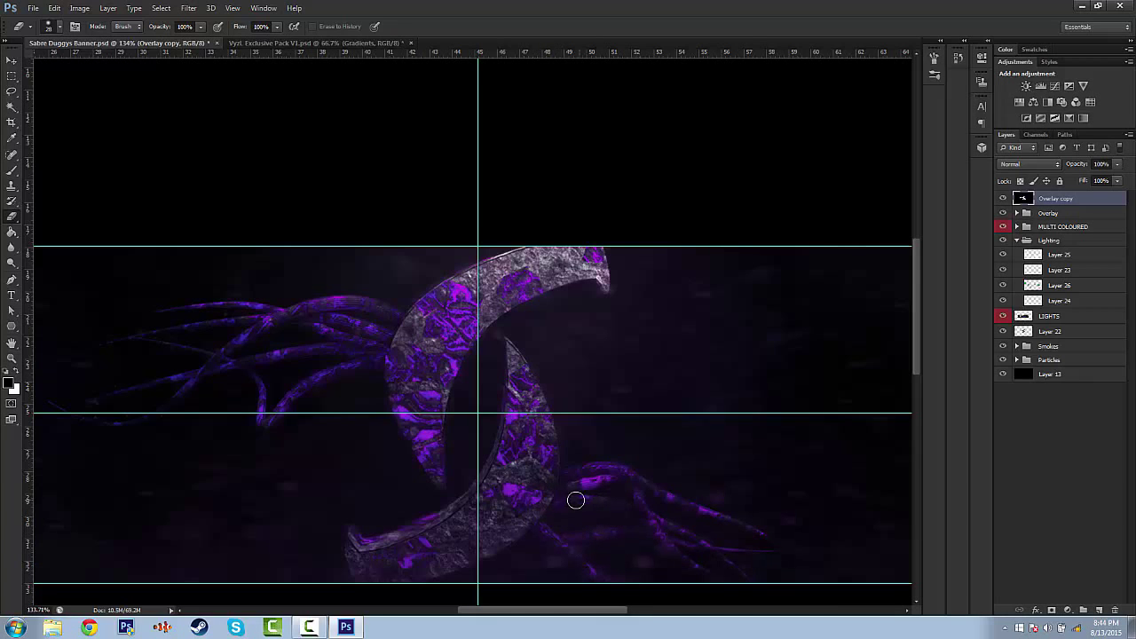
Step: Set the blurred Overlay copy layer's opacity to 67% and toggle its visibility to compare the banner with and without it
{"action": "scroll", "coordinate": [432, 410], "scroll_direction": "down", "scroll_amount": 2, "text": "alt"}
{"action": "scroll", "coordinate": [432, 410], "scroll_direction": "down", "scroll_amount": 3, "text": "alt"}
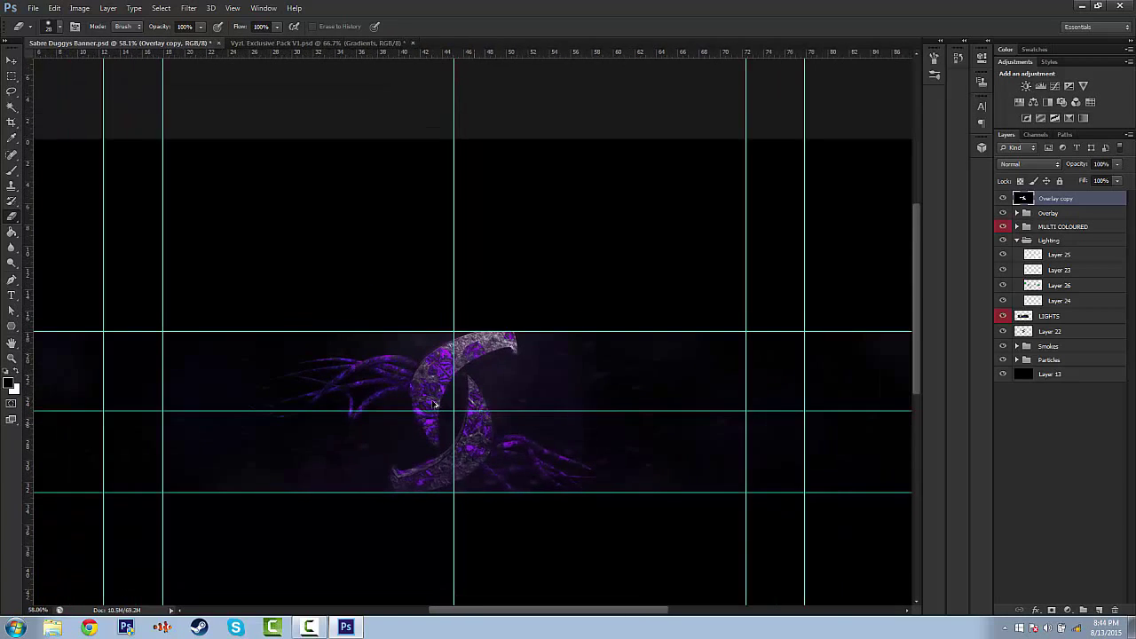
{"action": "scroll", "coordinate": [472, 332], "scroll_direction": "up", "scroll_amount": 1, "text": "alt"}
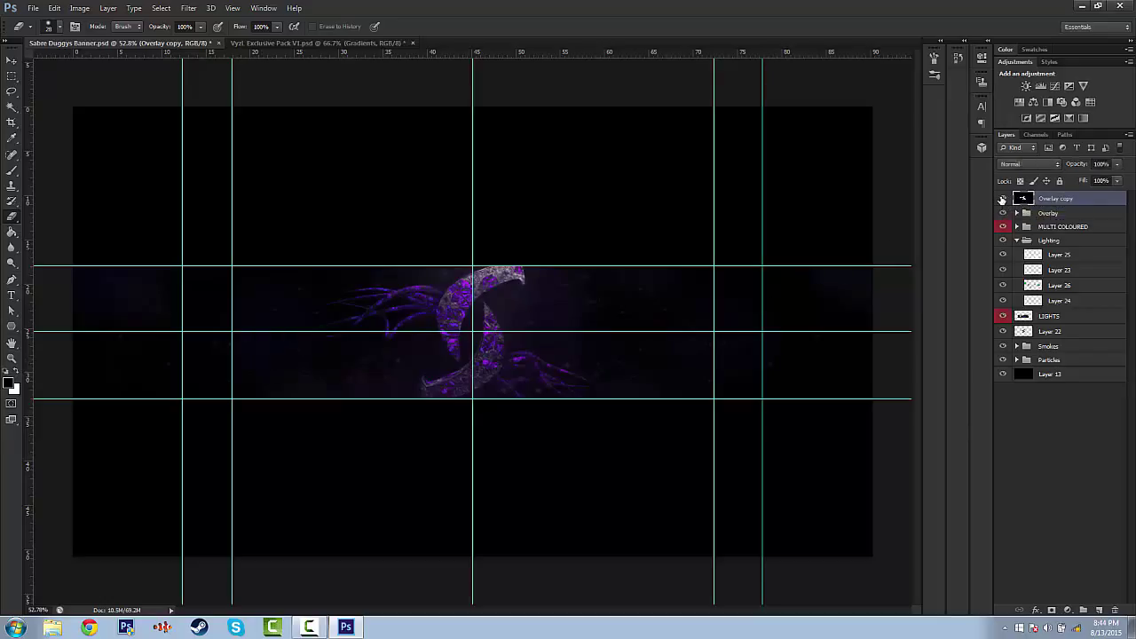
{"action": "left_click", "coordinate": [1116, 164]}
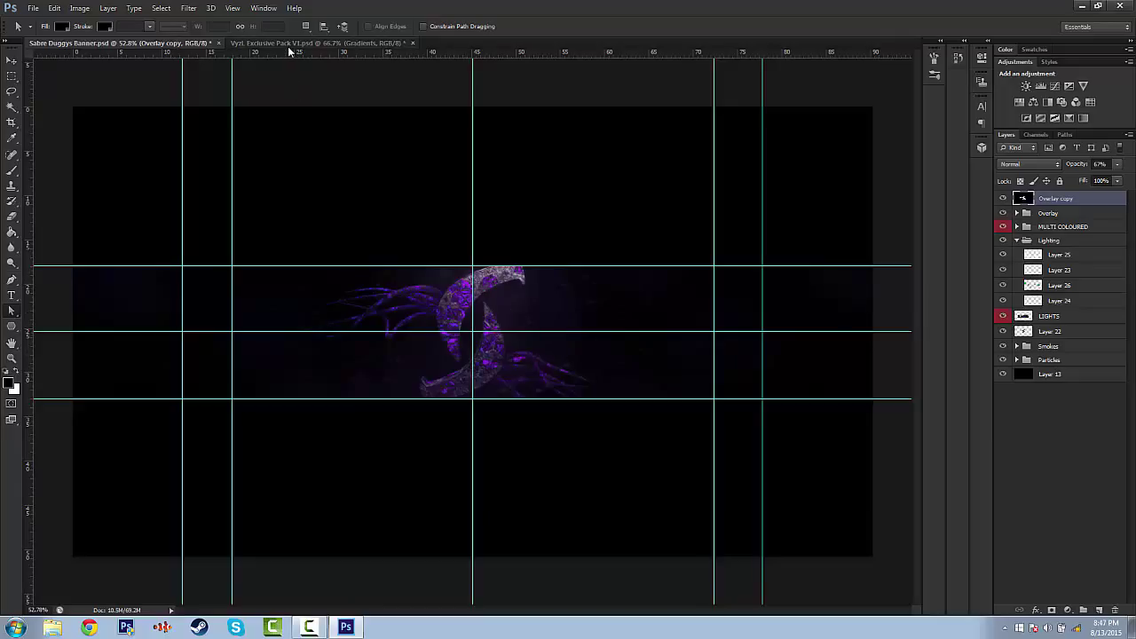
{"action": "left_click", "coordinate": [1004, 198]}
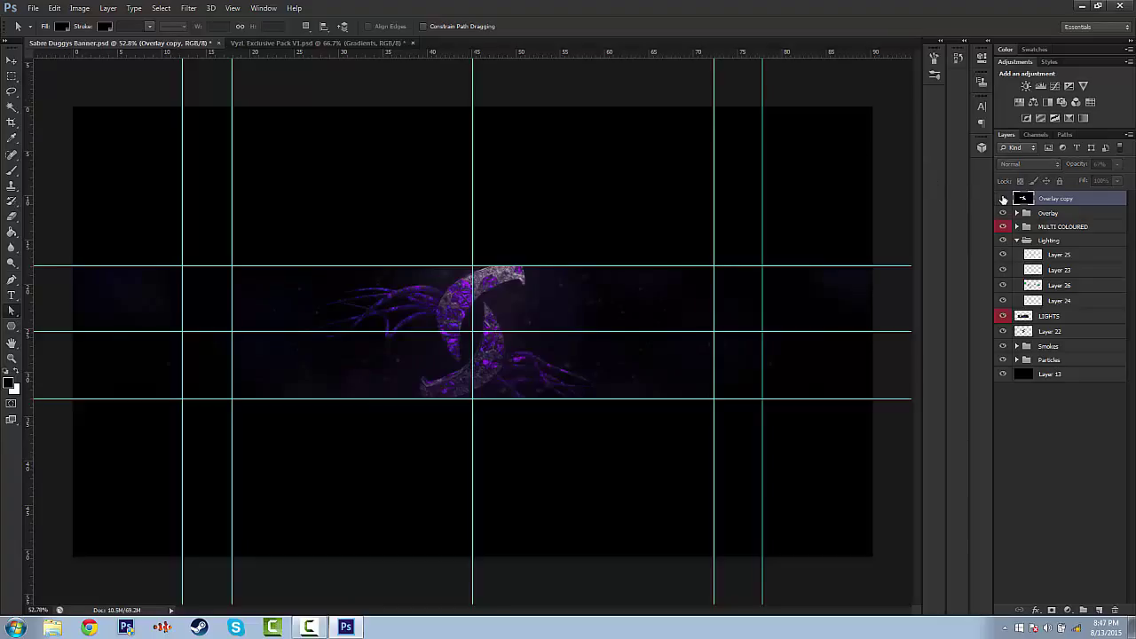
{"action": "left_click", "coordinate": [1004, 198]}
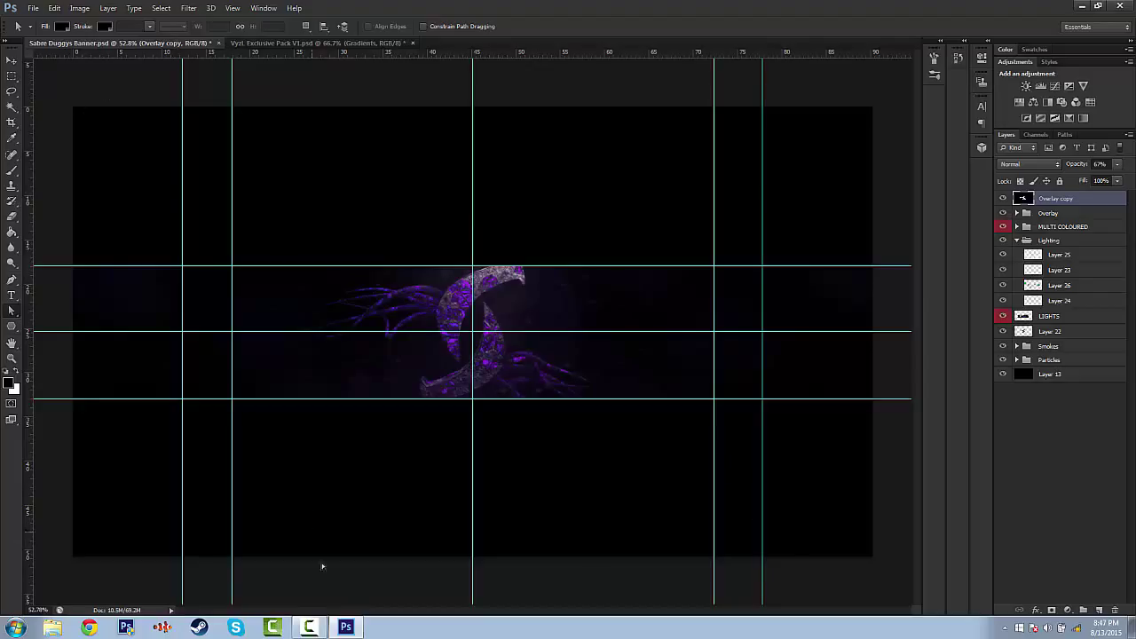
{"action": "left_click", "coordinate": [312, 629]}
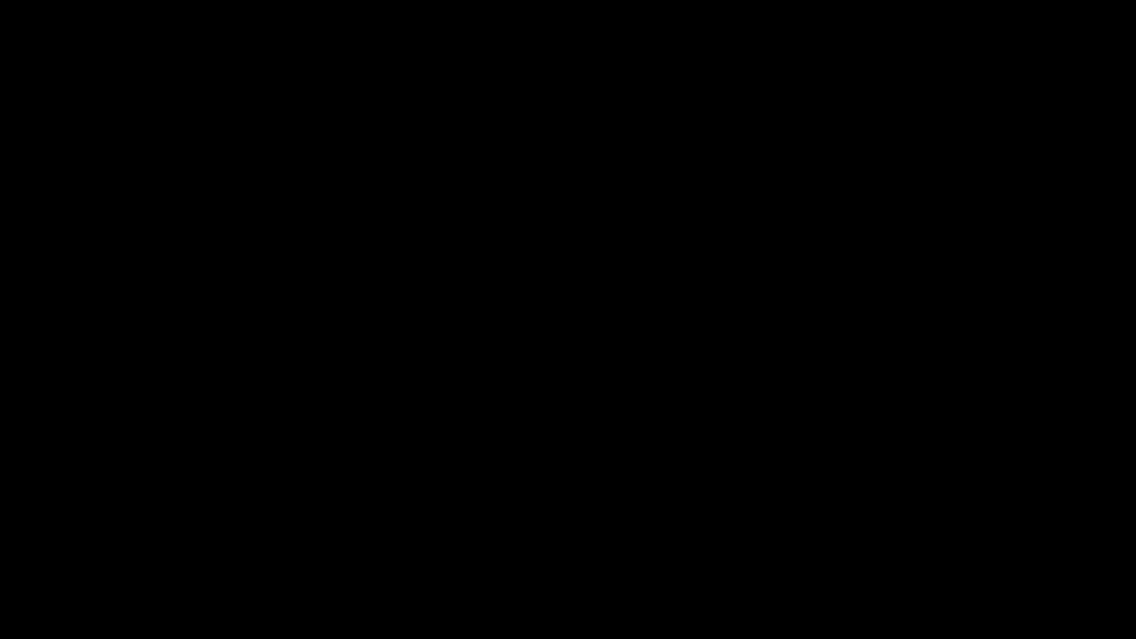